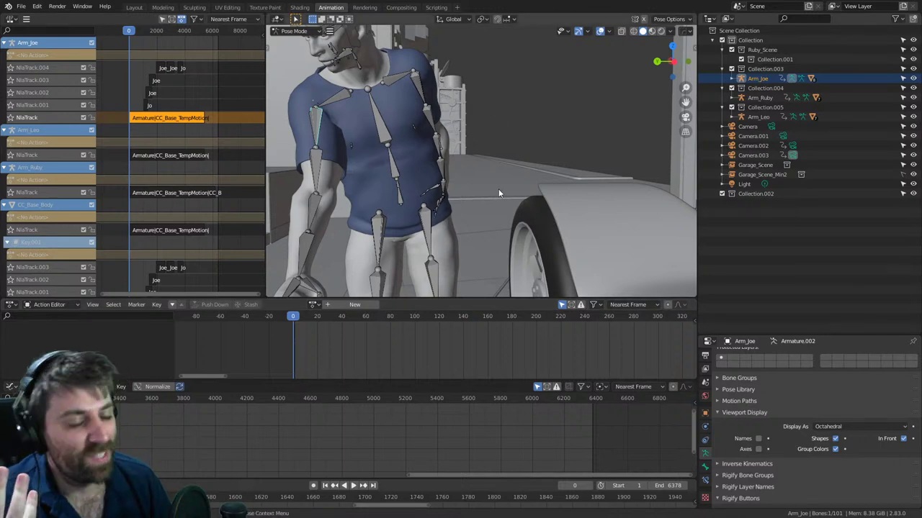
- Examine Joe's posed armature, the NLA tracks and the surrounding garage scene
middle_drag(454, 197, 405, 205)
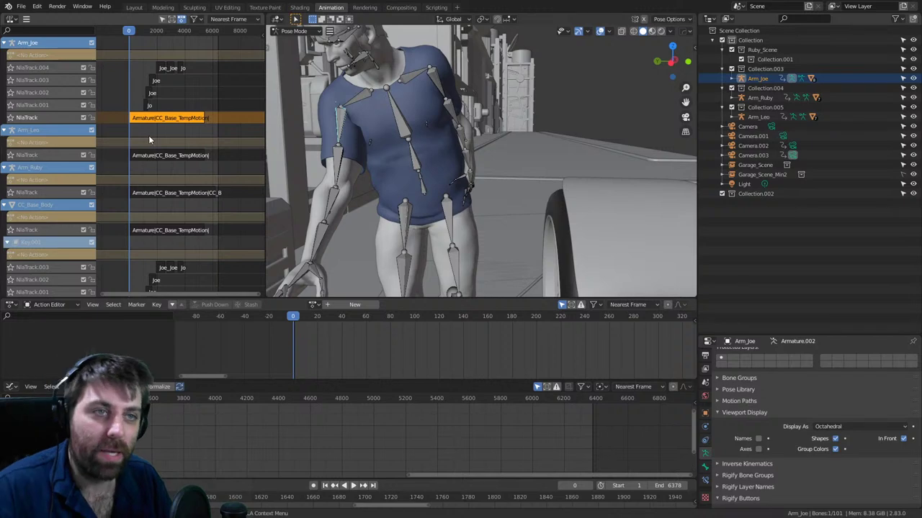
shift+middle_drag(370, 136, 447, 216)
scroll(448, 216, up, 3)
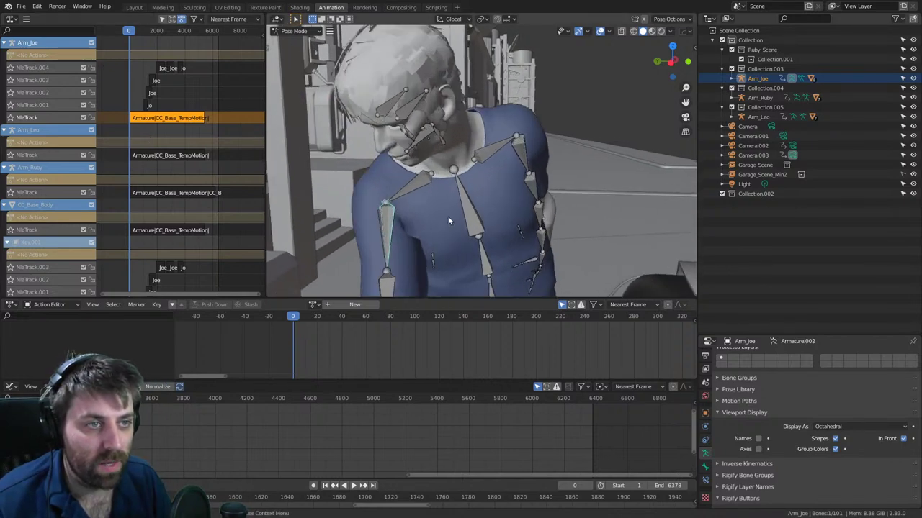
scroll(144, 158, down, 5)
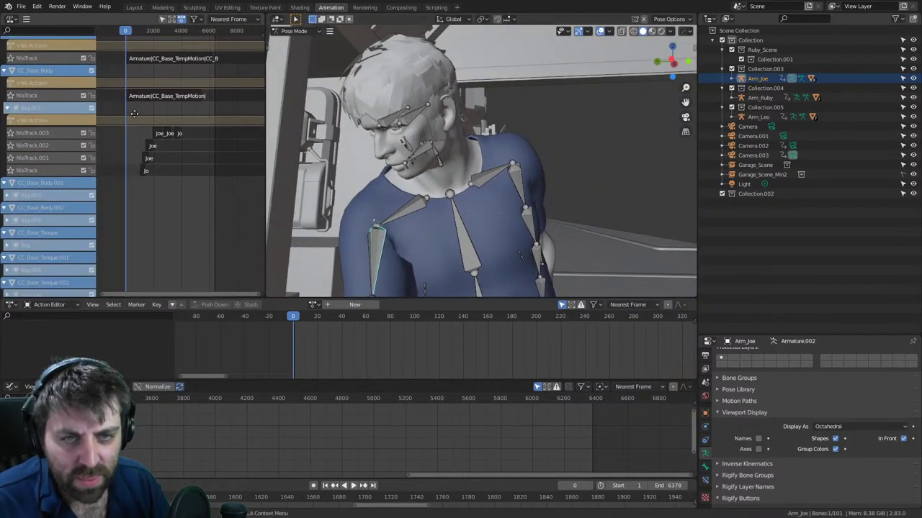
middle_drag(140, 194, 147, 274)
mouse_move(142, 177)
middle_down()
mouse_move(157, 240)
mouse_move(148, 166)
middle_up()
middle_drag(465, 212, 288, 229)
middle_drag(147, 226, 310, 255)
middle_drag(465, 202, 288, 198)
middle_drag(144, 198, 273, 197)
middle_drag(504, 196, 308, 203)
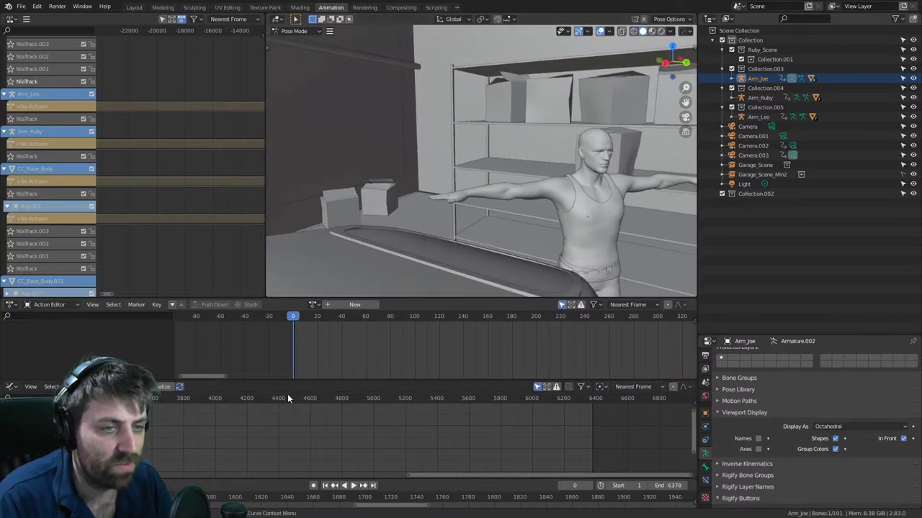
- At frame 3691, switch from Pose Mode to Object Mode and select the tank top of the character by the shelves
drag(152, 398, 166, 399)
scroll(516, 262, down, 2)
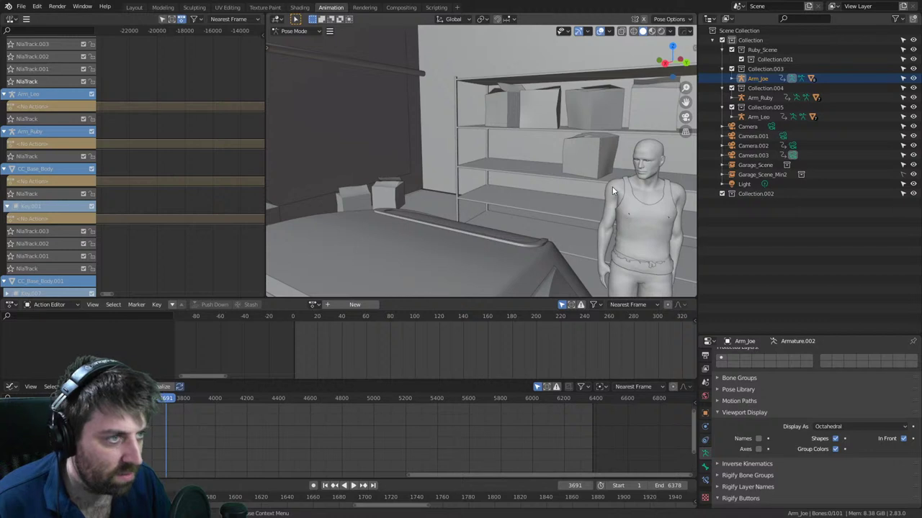
click(295, 31)
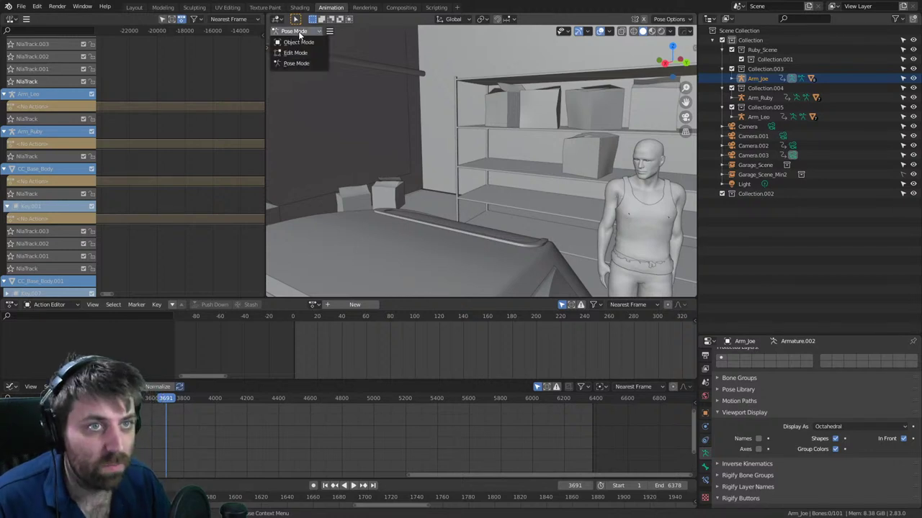
click(298, 42)
click(654, 227)
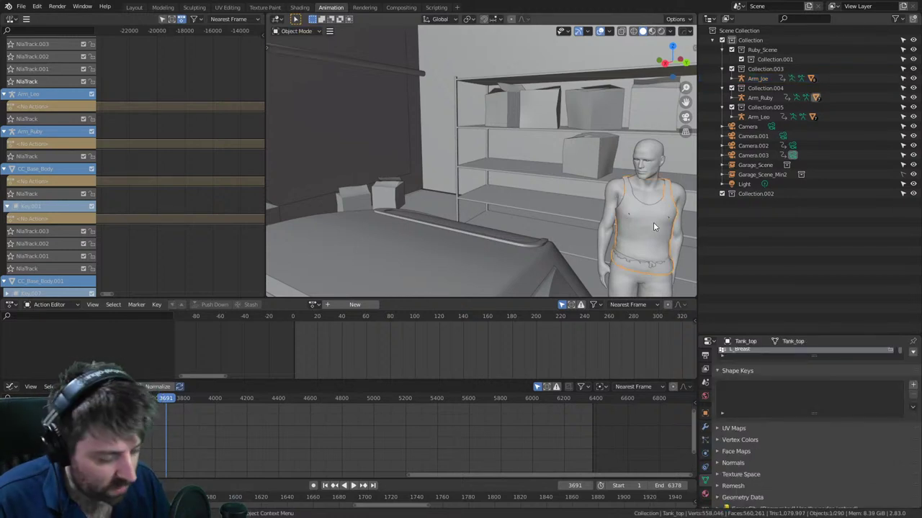
key(KP_Decimal)
scroll(486, 178, down, 5)
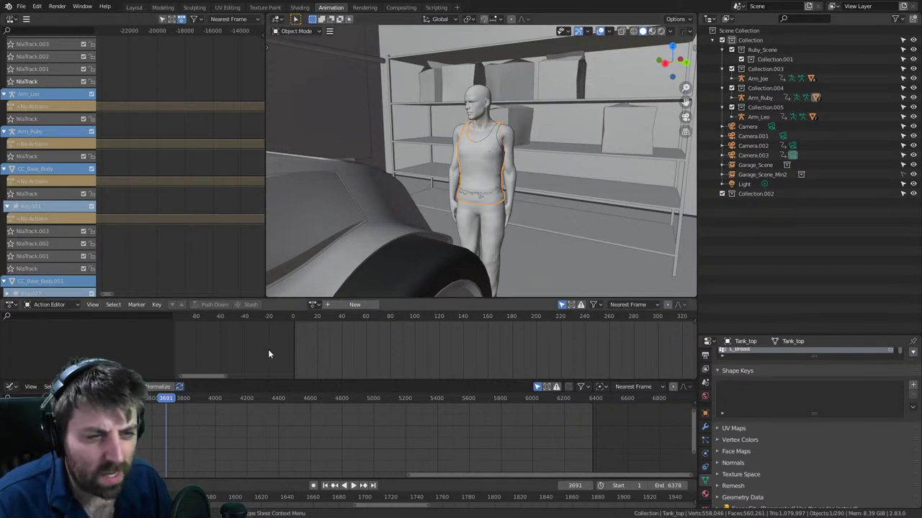
- Move the playhead to frame 3609 and select the armature of Joe, the character in the blue shirt
click(212, 399)
key(space)
drag(222, 400, 152, 385)
scroll(520, 195, down, 5)
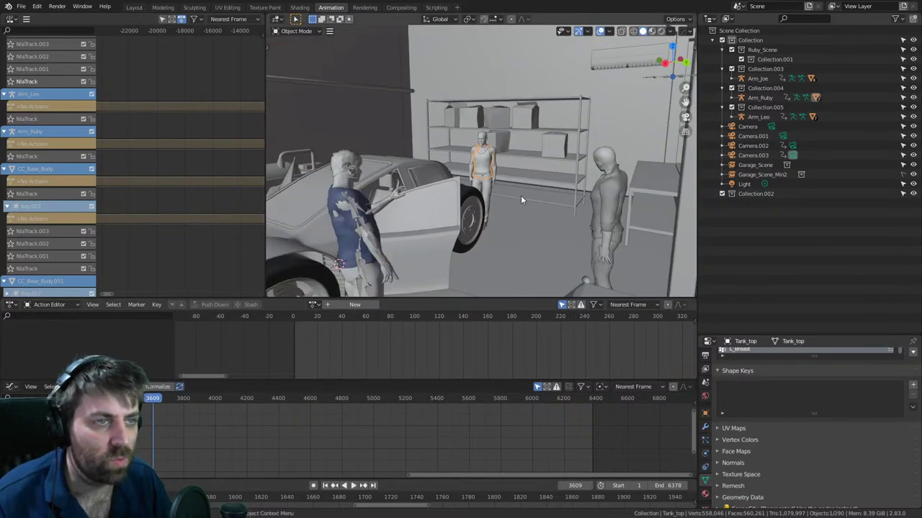
middle_drag(520, 195, 306, 213)
scroll(508, 138, up, 4)
middle_drag(508, 137, 461, 176)
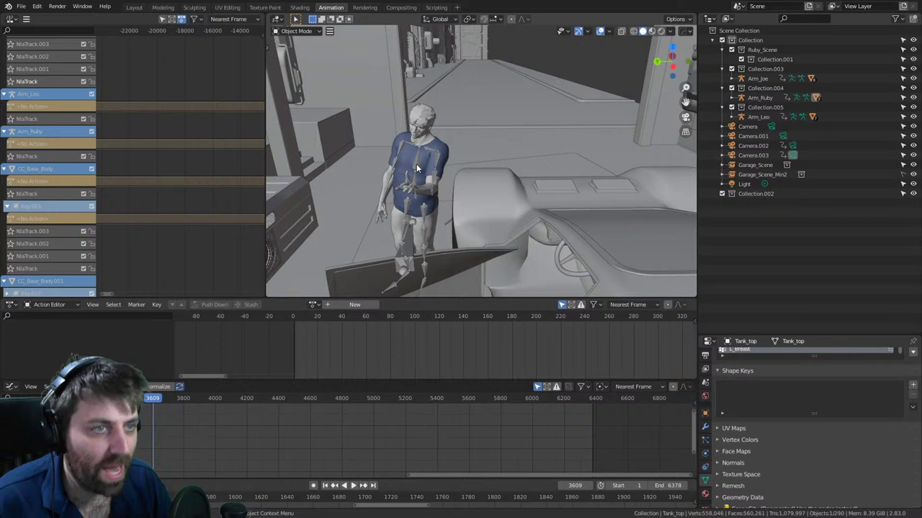
click(416, 163)
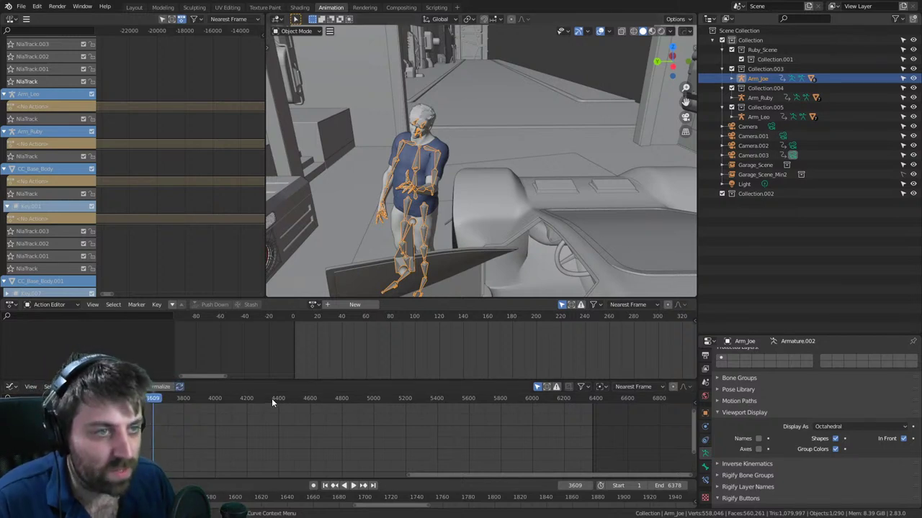
- Inspect Joe's arms up close at frames 4024 and 3782
drag(272, 398, 220, 399)
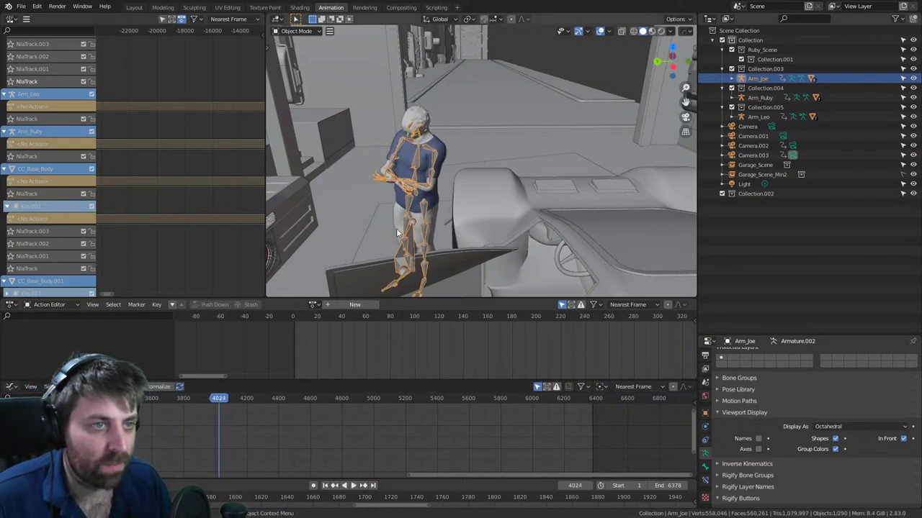
middle_drag(396, 229, 562, 216)
scroll(401, 204, down, 1)
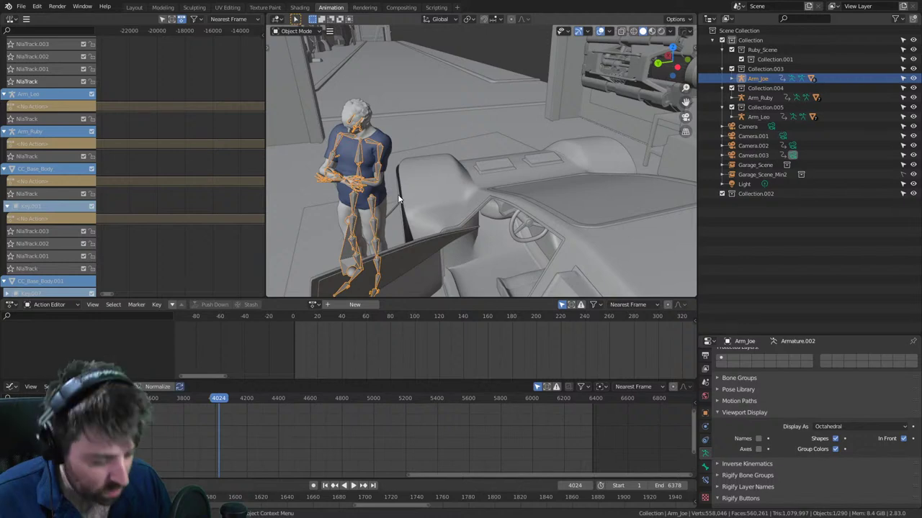
key(KP_Decimal)
scroll(397, 194, up, 4)
shift+middle_drag(452, 168, 421, 215)
drag(219, 401, 180, 401)
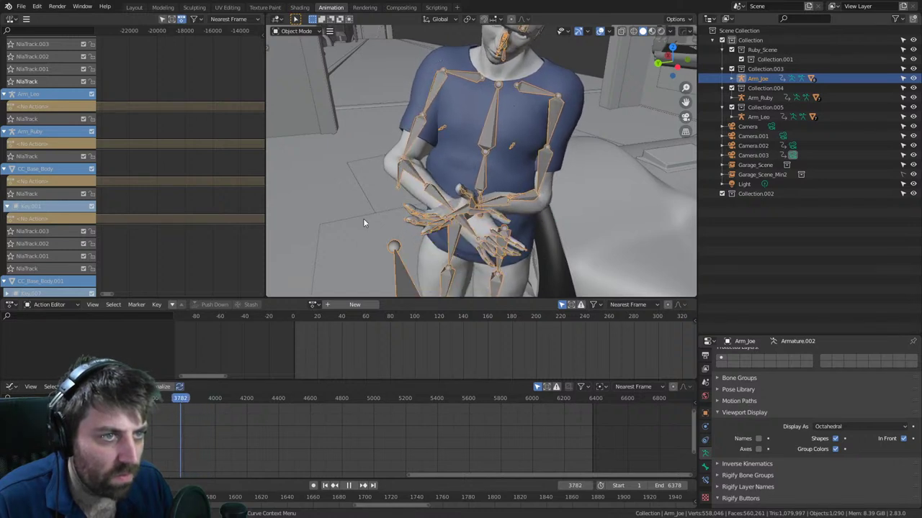
key(space)
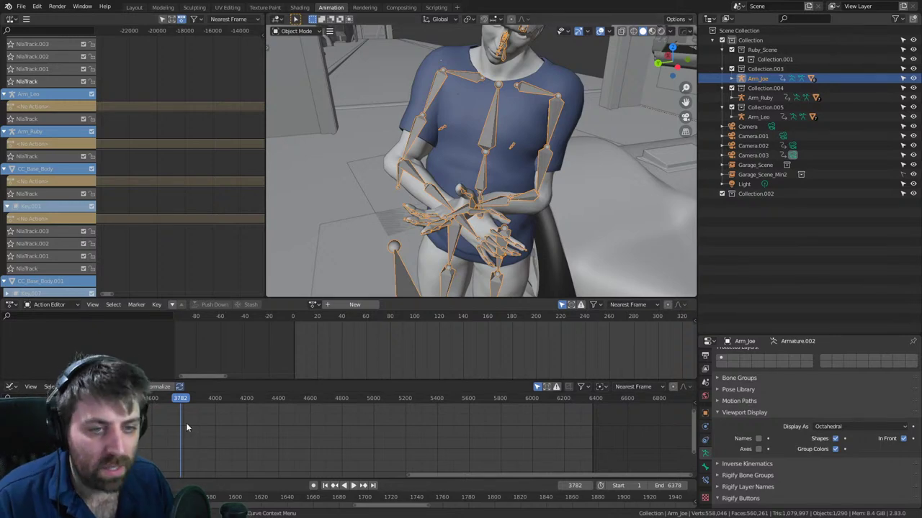
- Compare Joe's poses at frames 3482 and 3766, and settle on frame 3682
drag(172, 401, 138, 400)
key(Escape)
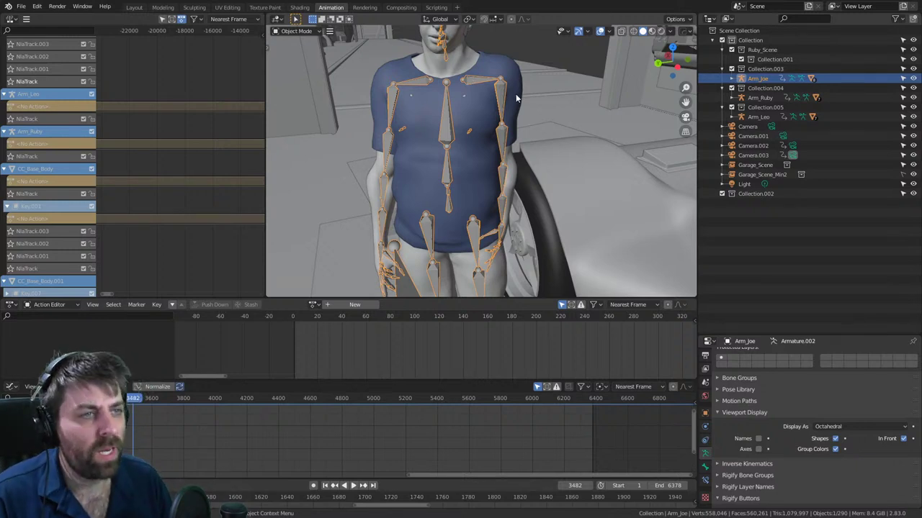
drag(159, 398, 178, 407)
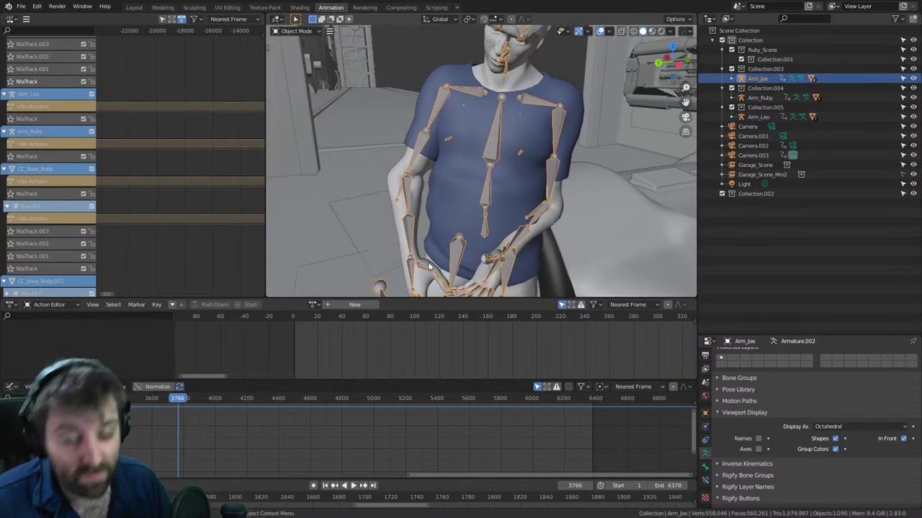
drag(175, 401, 165, 402)
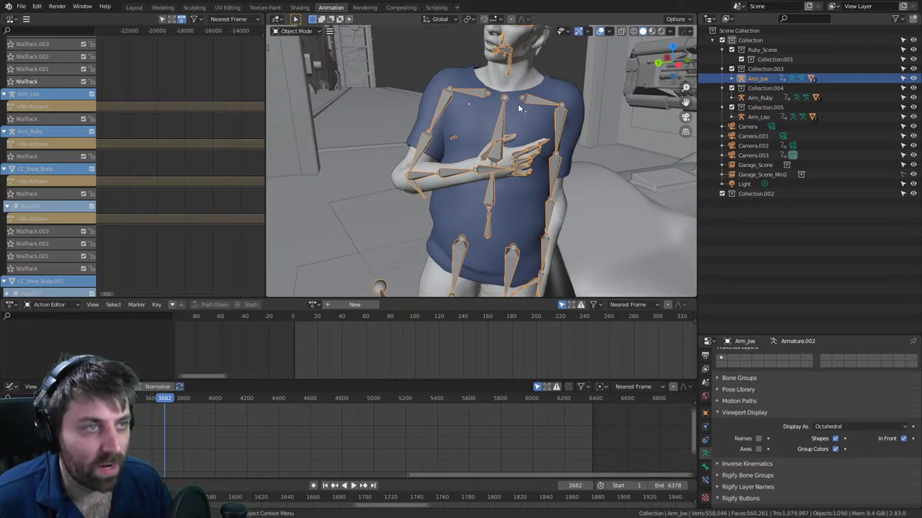
- Enter tweak mode on Arm_Joe's selected base motion strip in the NLA Editor
middle_drag(136, 111, 186, 281)
middle_drag(130, 164, 197, 164)
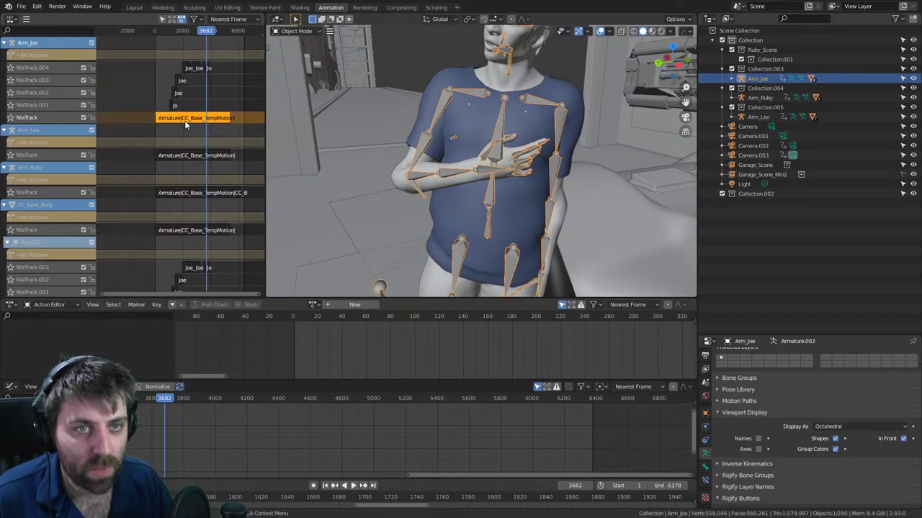
key(Tab)
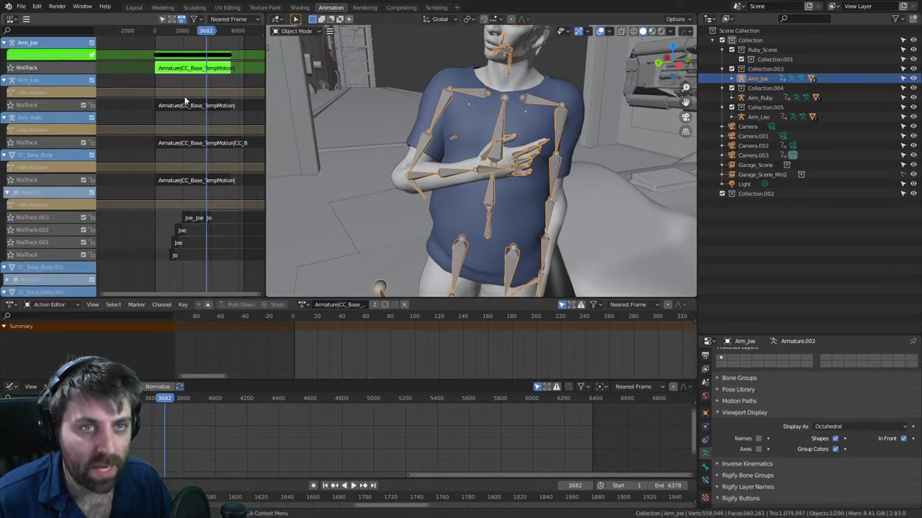
scroll(226, 90, up, 5)
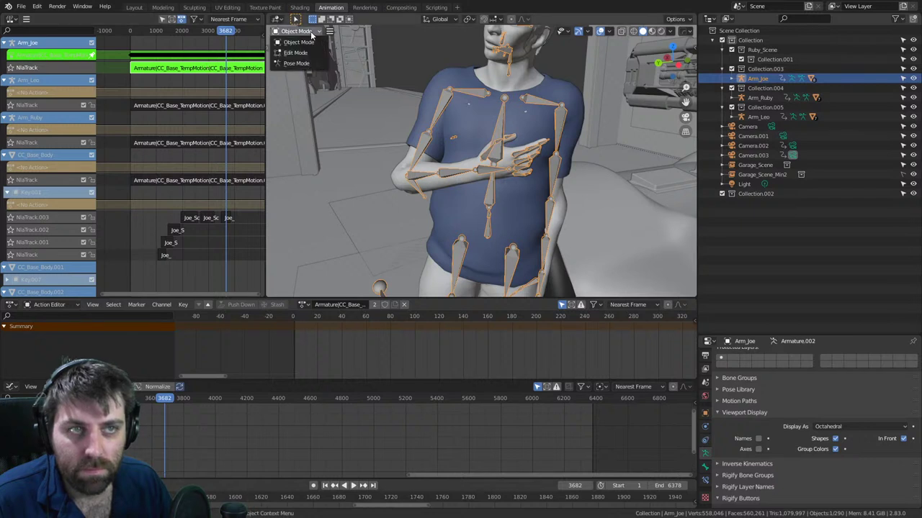
- Switch Arm_Joe to Pose Mode and select Joe's left collarbone bone
click(297, 64)
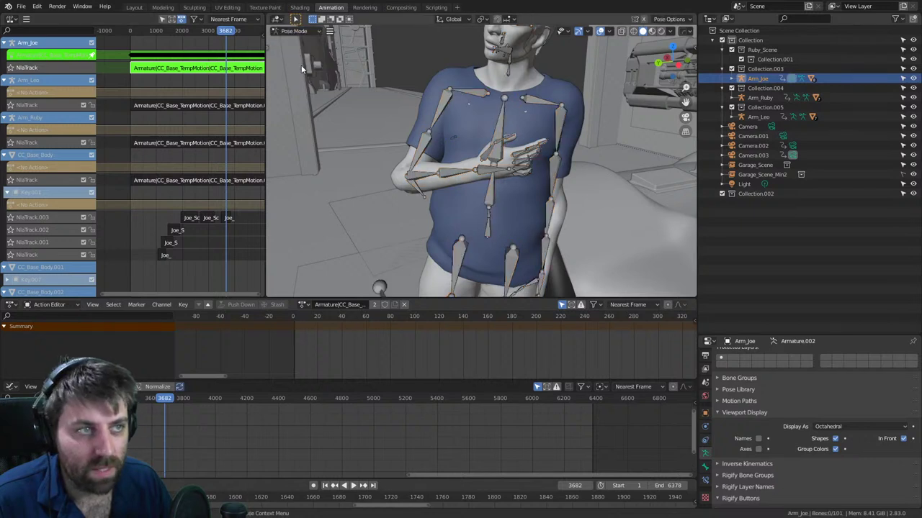
click(539, 103)
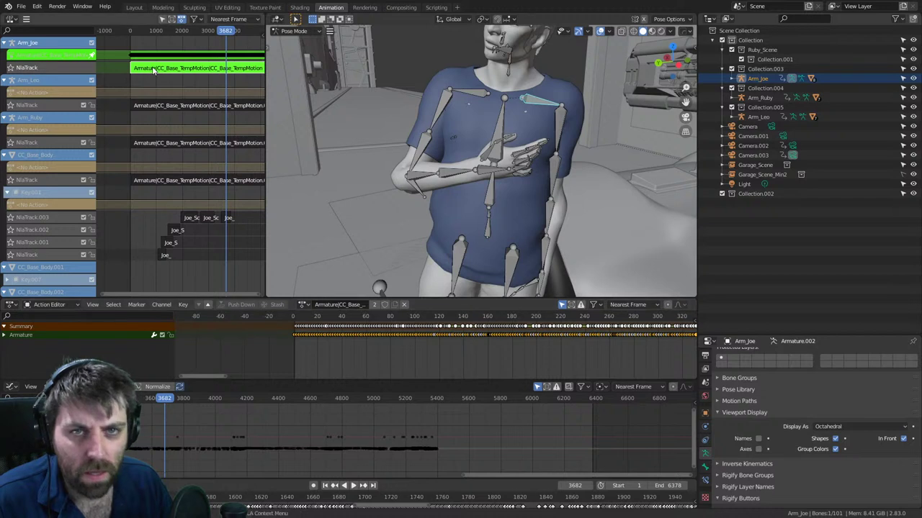
- Shift the selected collarbone bone's animation curve slightly upward in the Graph Editor to offset its pose
middle_drag(158, 72, 162, 82)
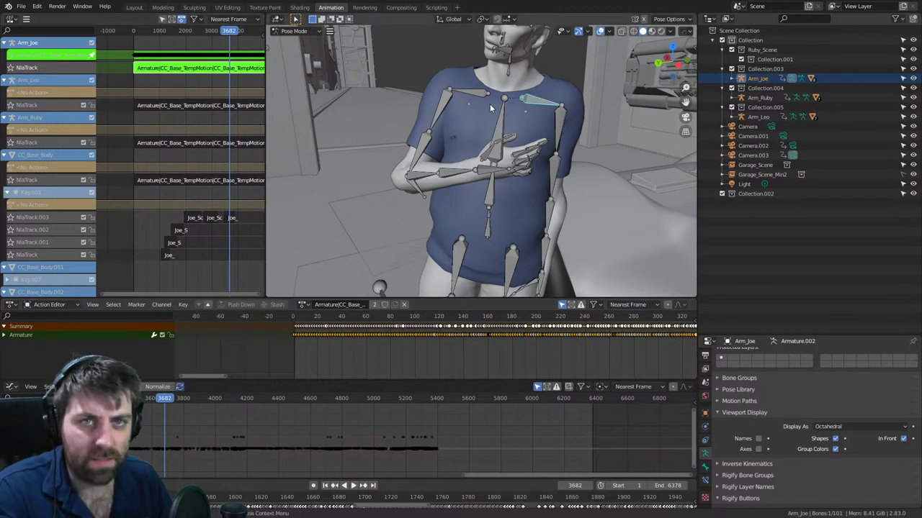
ctrl+scroll(376, 465, left, 7)
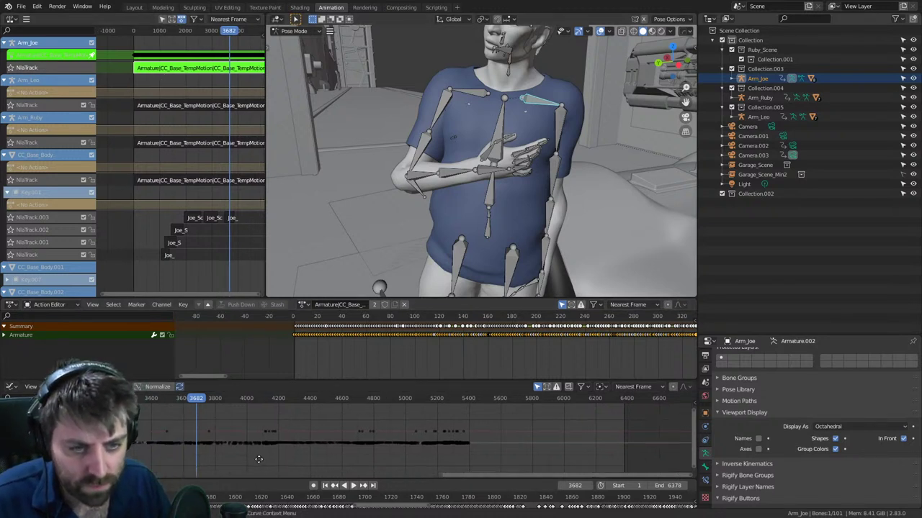
ctrl+scroll(346, 465, right, 5)
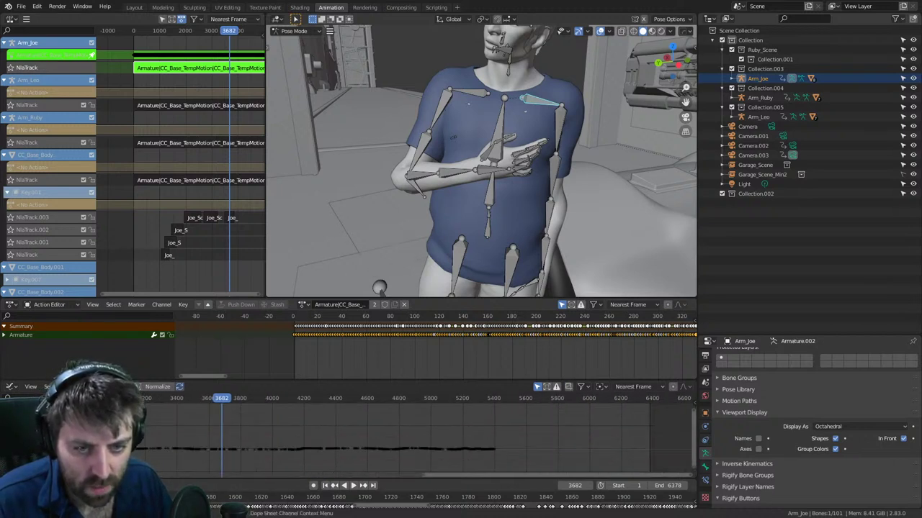
click(262, 442)
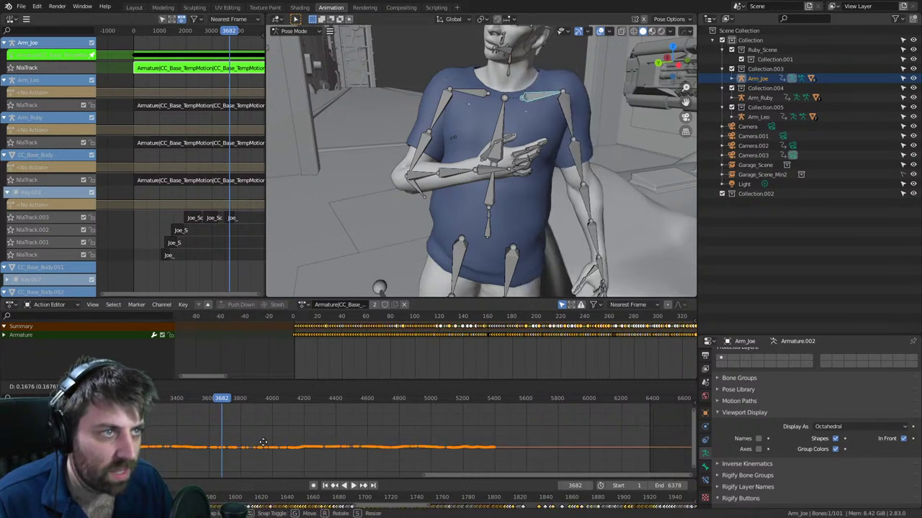
drag(263, 442, 305, 424)
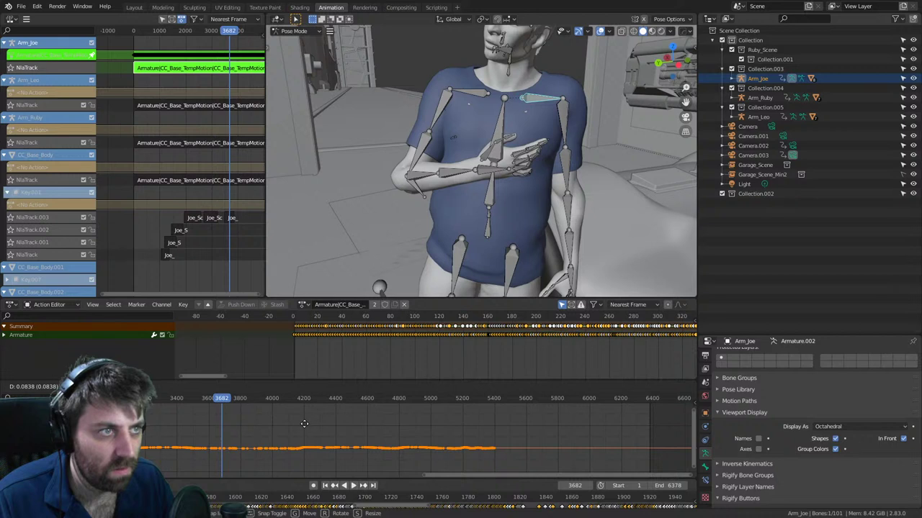
click(269, 442)
- Hide the collarbone bone's curves in the Graph Editor around frame 3682 and reveal them again
scroll(216, 442, up, 6)
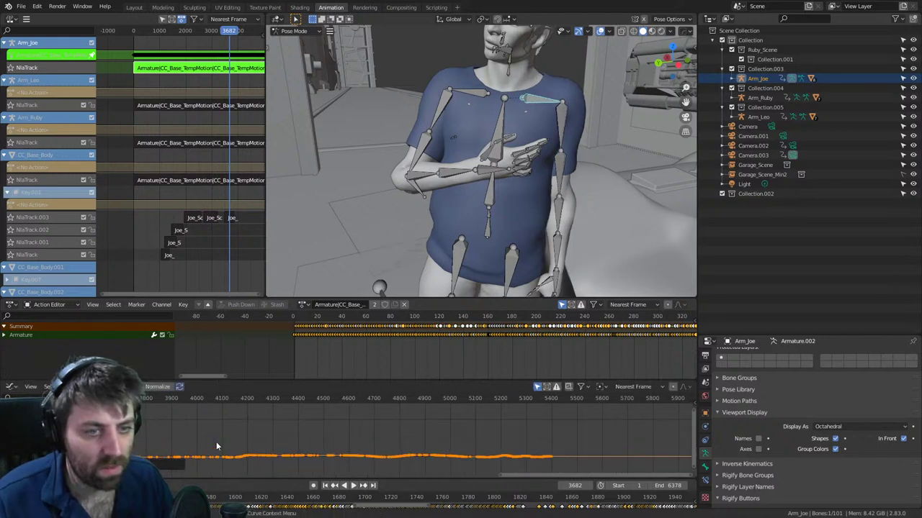
middle_drag(216, 442, 484, 435)
scroll(461, 438, up, 2)
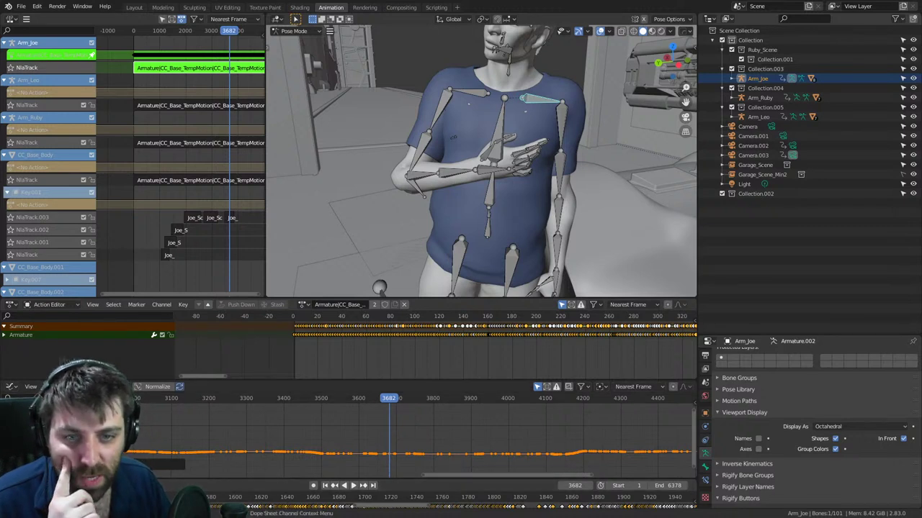
key(h)
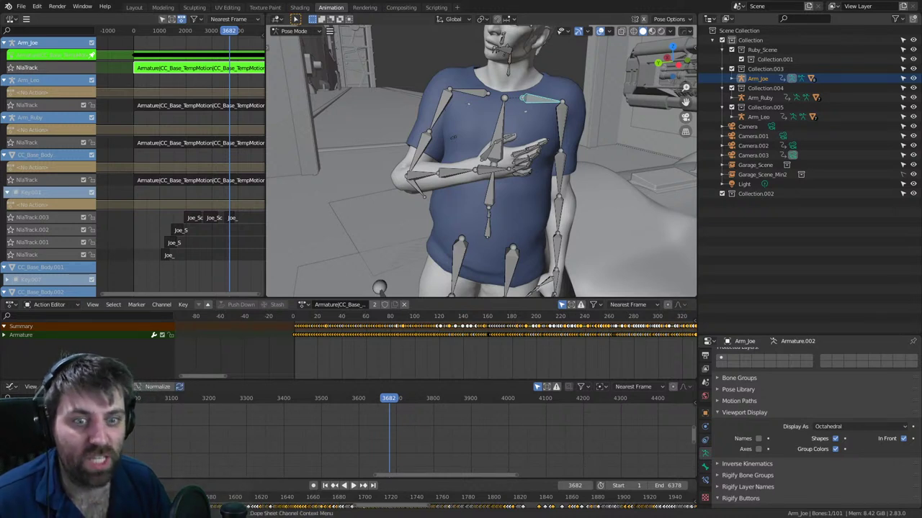
key(alt+h)
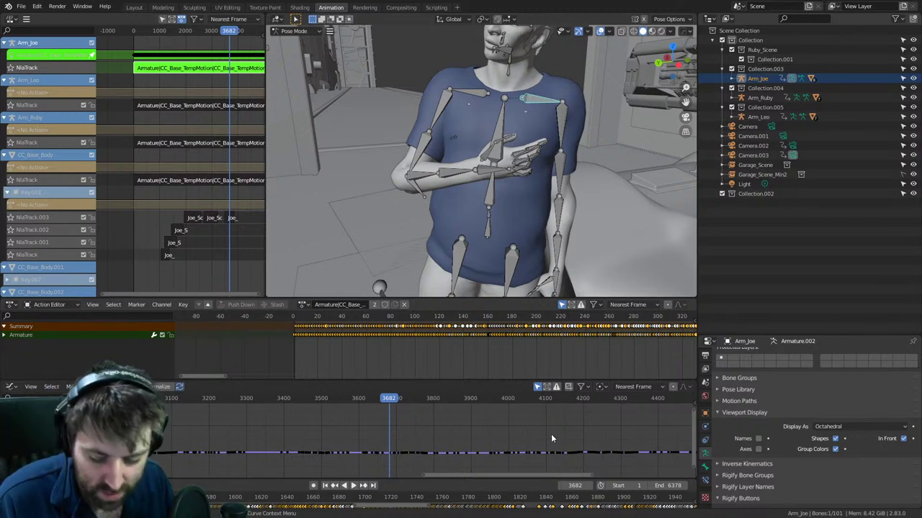
- Select all keyframes on the collarbone bone's revealed curves and try moving them
key(a)
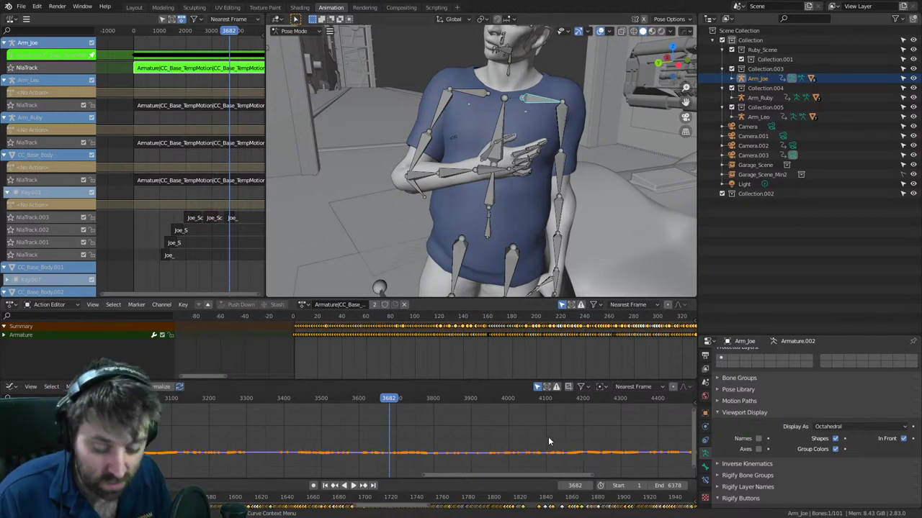
key(g)
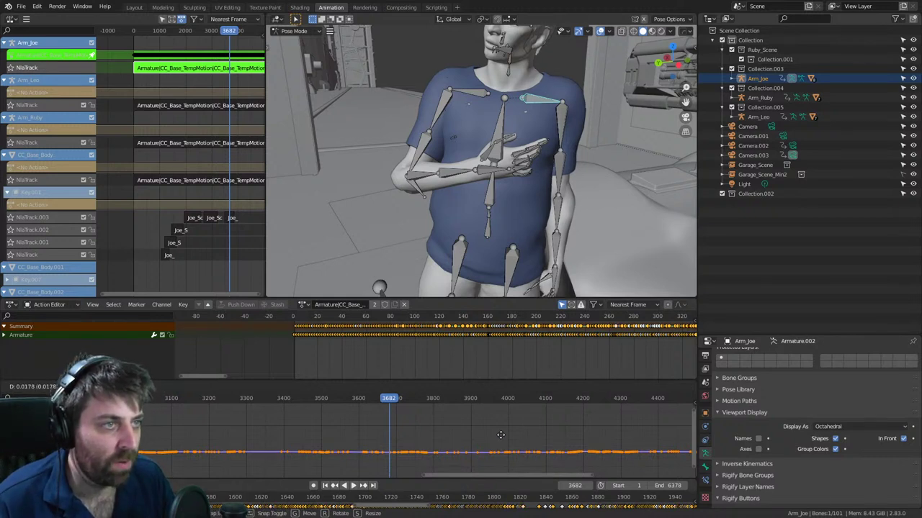
right_click(498, 450)
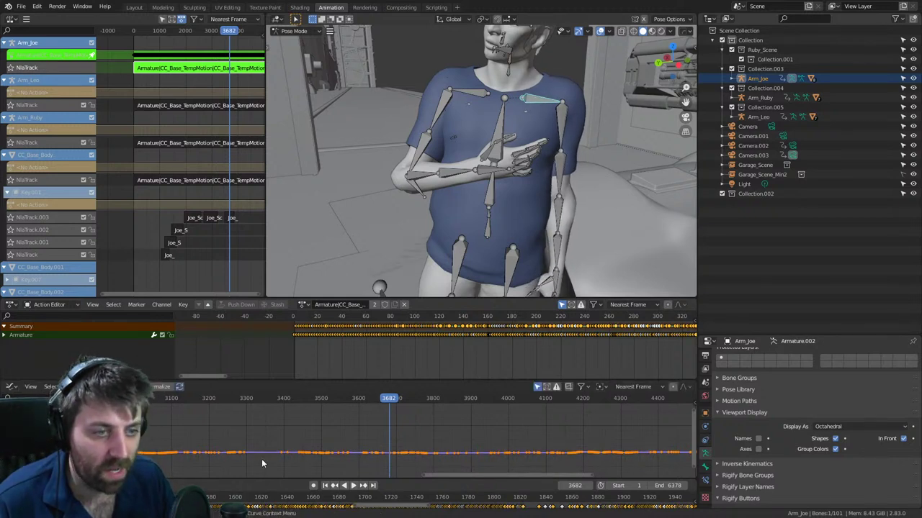
- Isolate another of the collarbone bone's animation curves in the Graph Editor and shift its keyframes slightly upward in value
key(h)
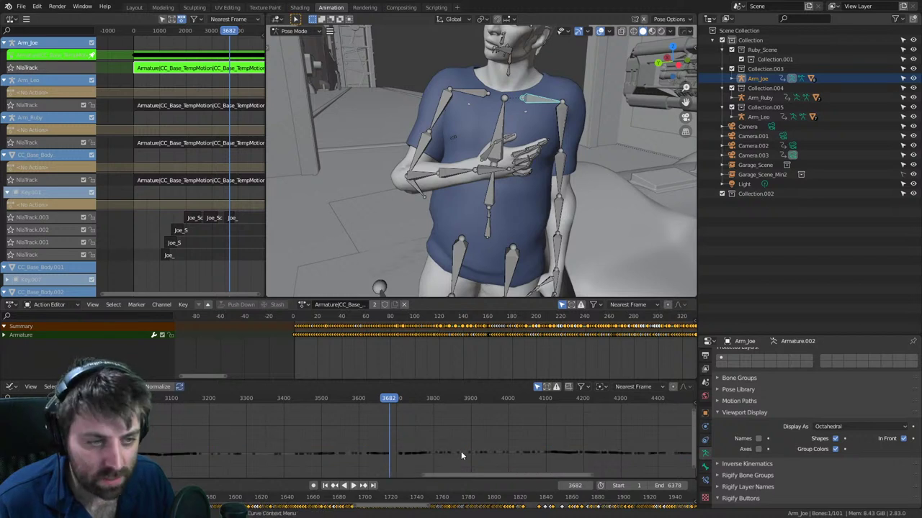
key(alt+h)
key(g)
key(y)
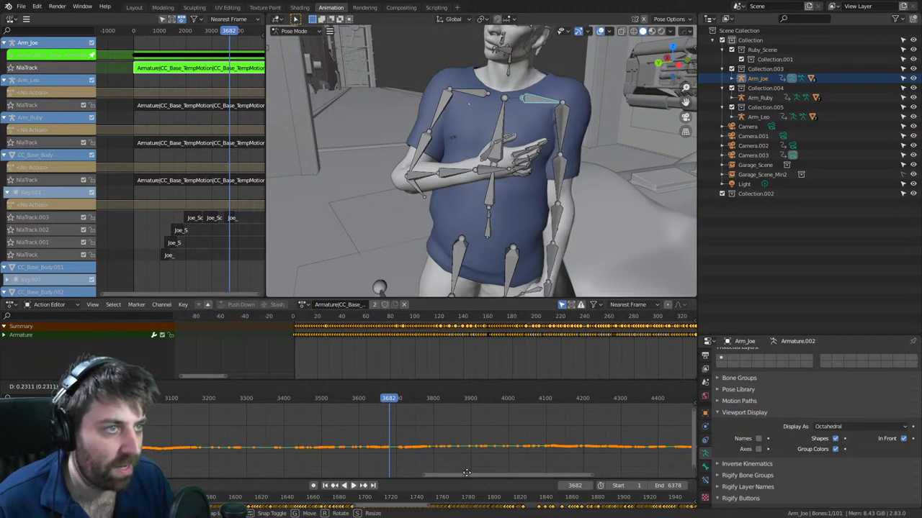
click(457, 419)
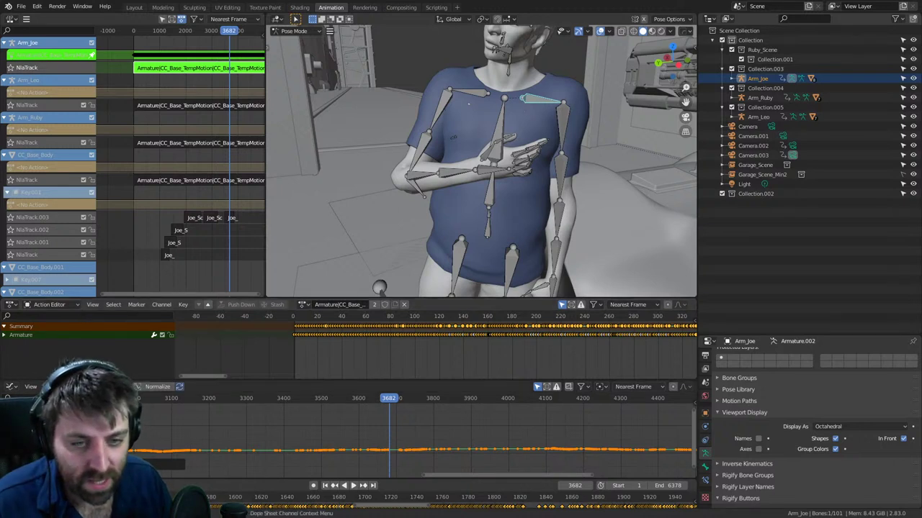
key(h)
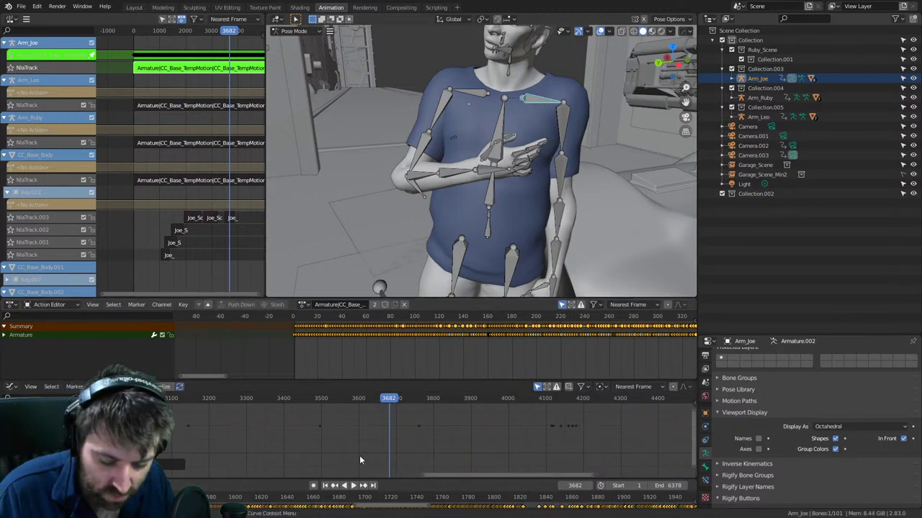
key(alt+h)
key(g)
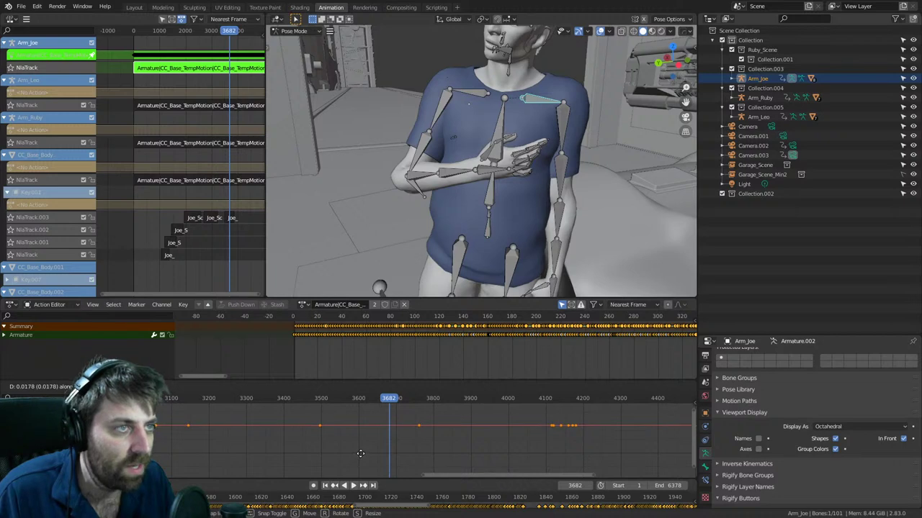
key(Escape)
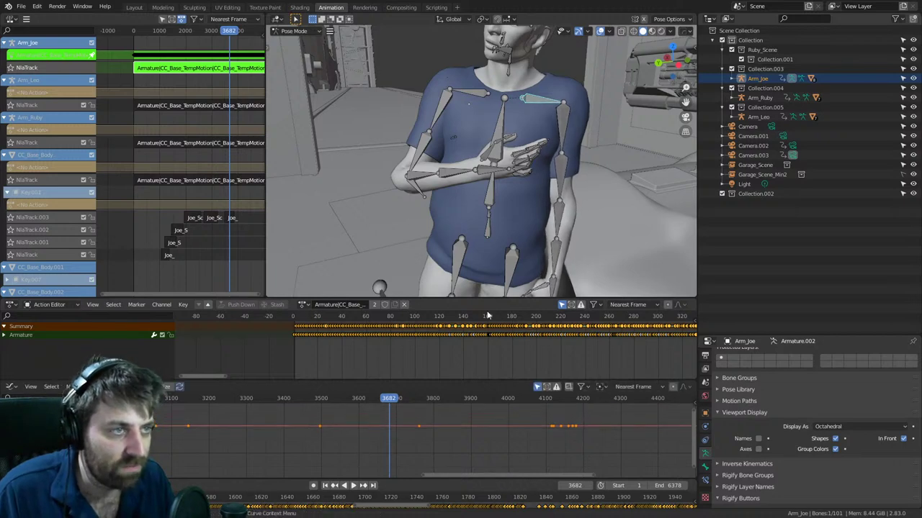
- Play Joe's animation from around frame 3262 and again from a later frame, examining the shoulders from several angles
middle_drag(538, 245, 524, 226)
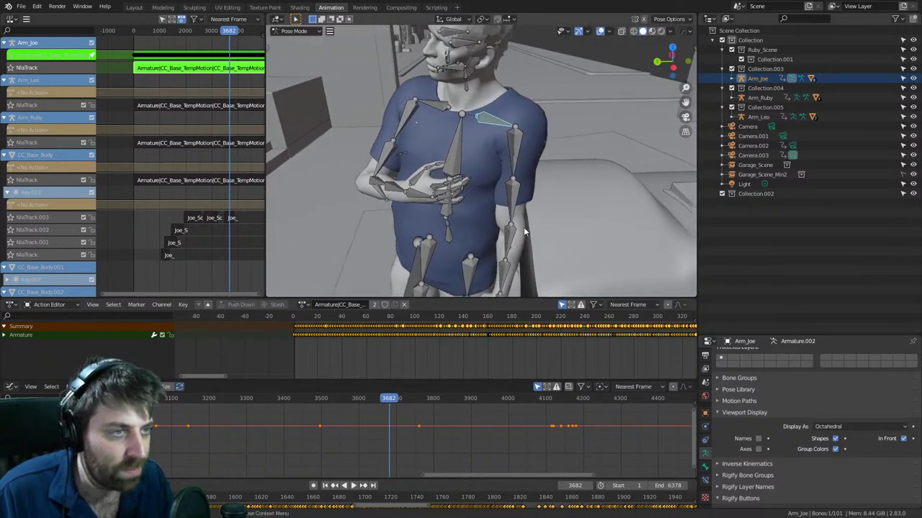
drag(241, 399, 223, 396)
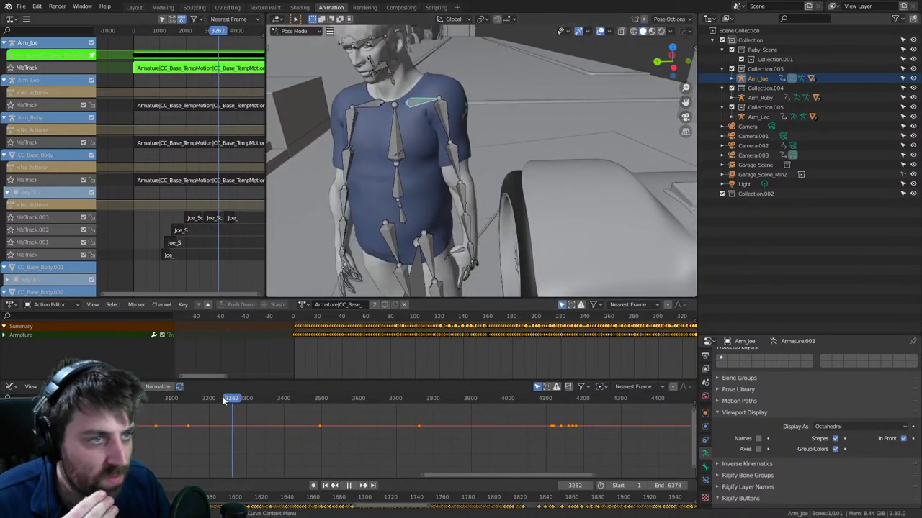
key(space)
key(space)
middle_drag(411, 243, 443, 173)
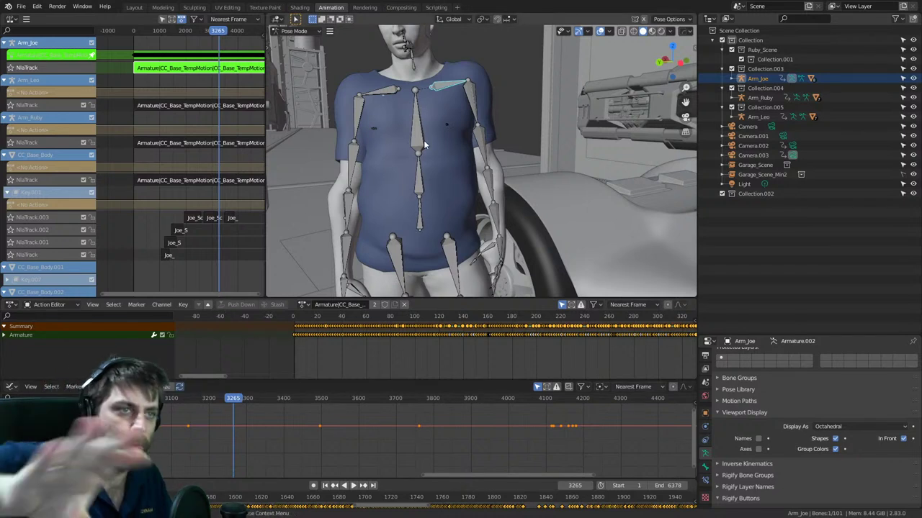
click(269, 400)
key(space)
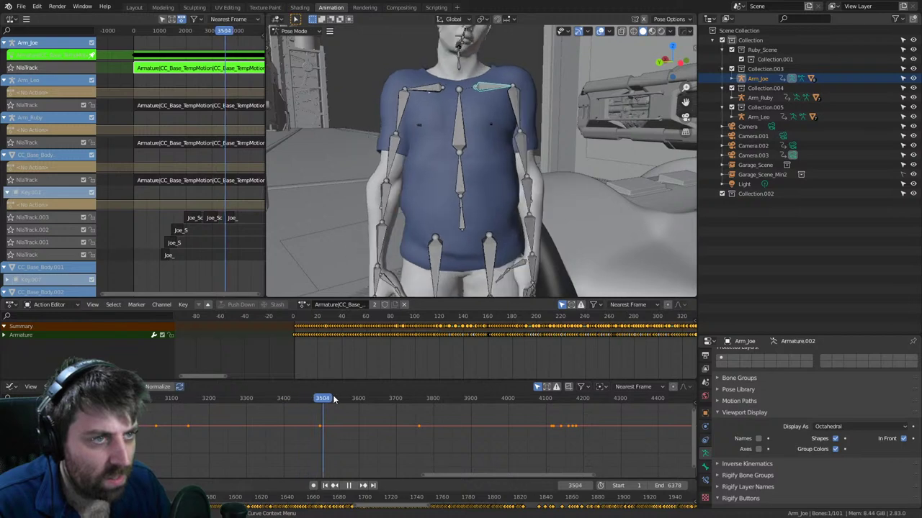
key(space)
middle_drag(460, 259, 445, 164)
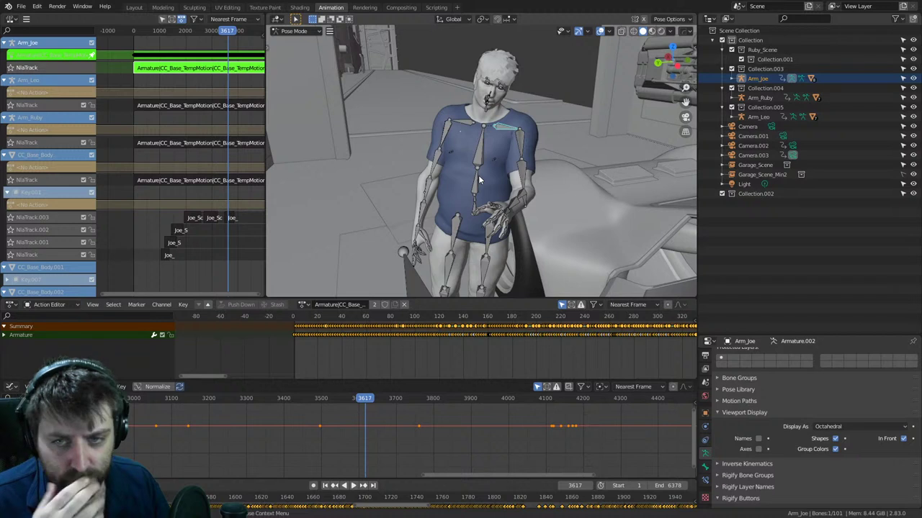
- Play on to where Joe folds his arms, stop at frame 3827 and view the pose from above
key(space)
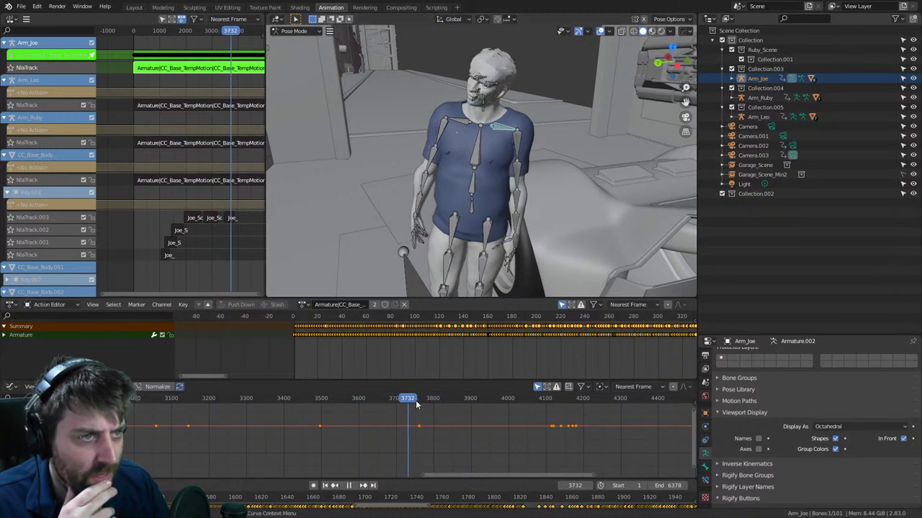
key(space)
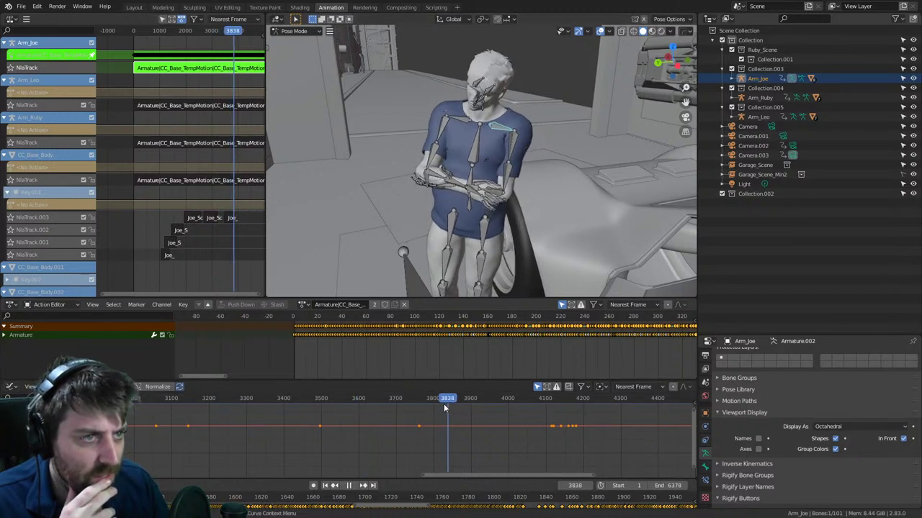
click(444, 404)
middle_drag(472, 177, 463, 203)
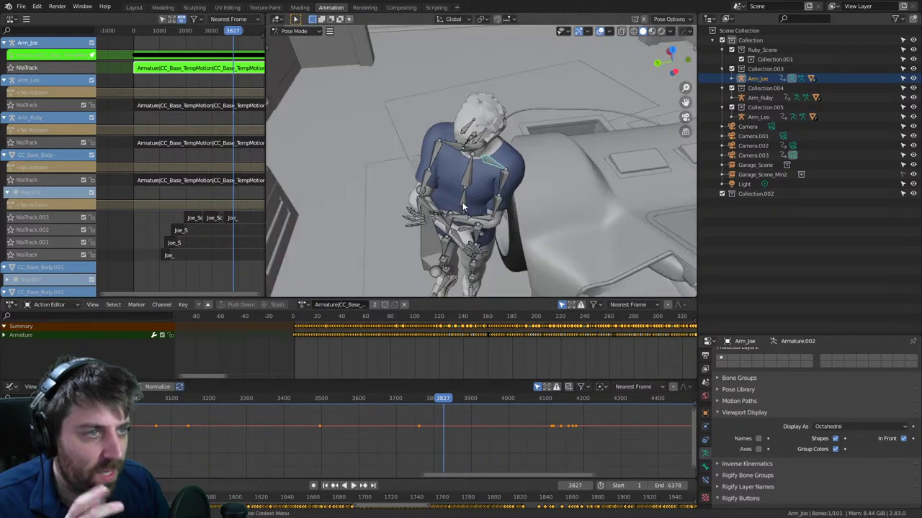
click(503, 180)
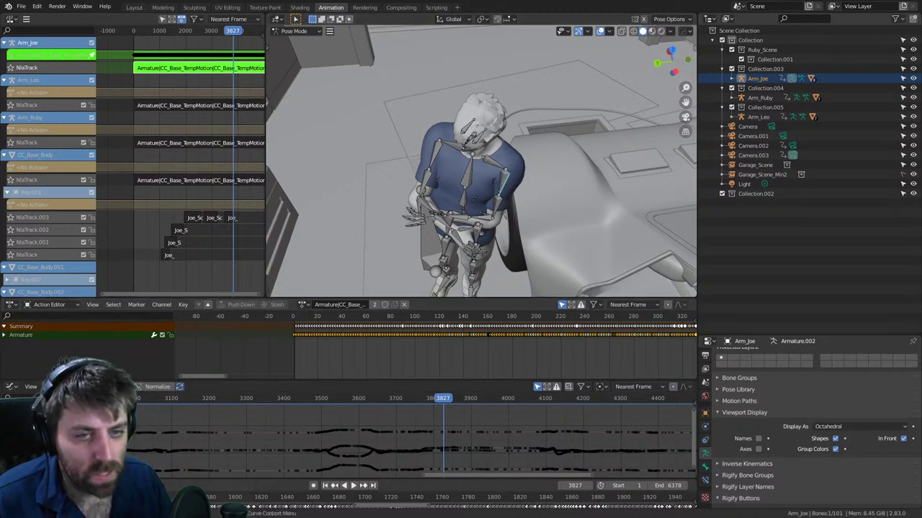
drag(102, 400, 165, 400)
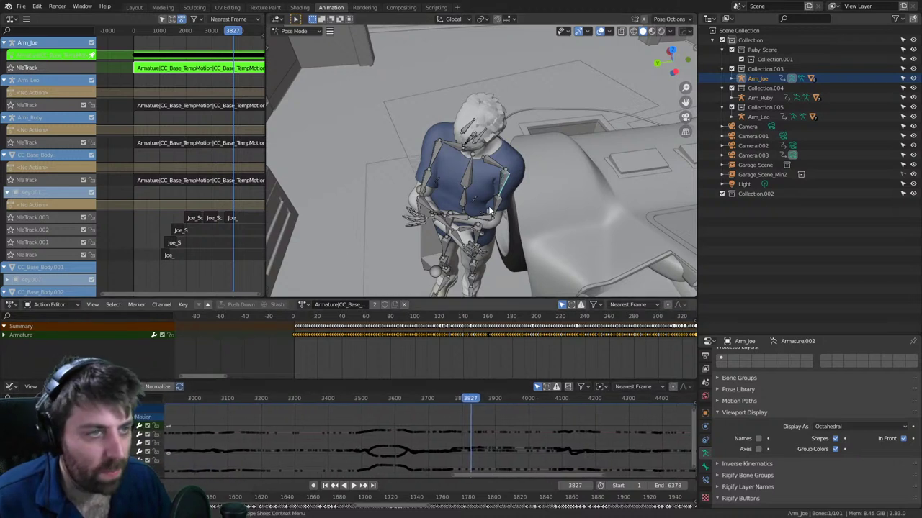
middle_drag(524, 184, 518, 180)
scroll(517, 181, up, 1)
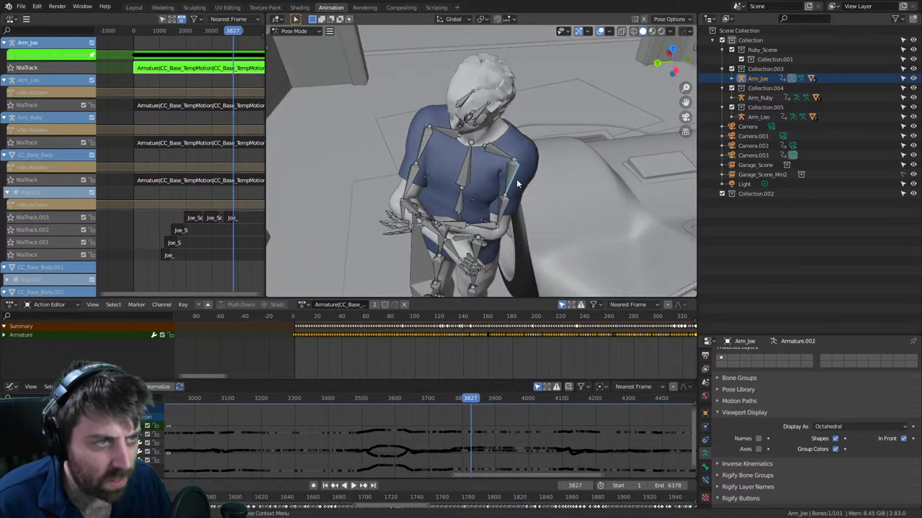
- Hide the overlapping bones on Joe's left upper arm so the main upper arm bone can be selected
click(513, 174)
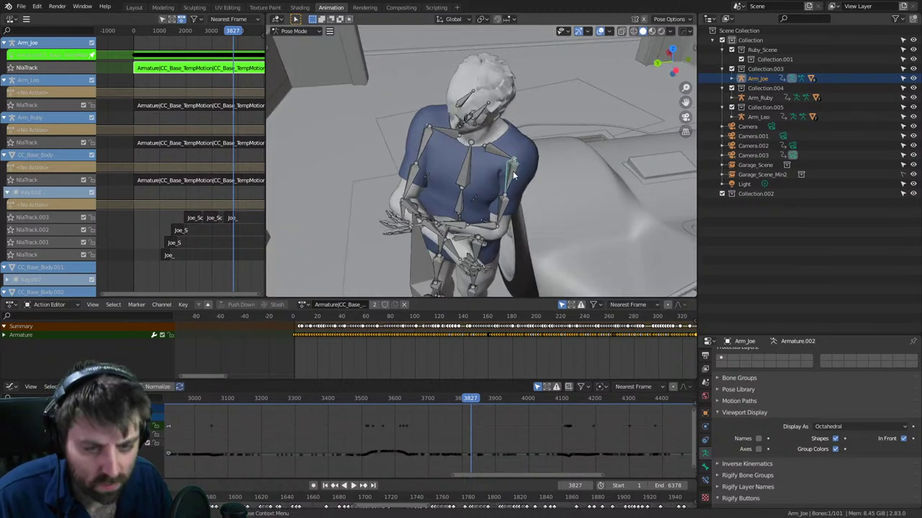
key(h)
click(513, 175)
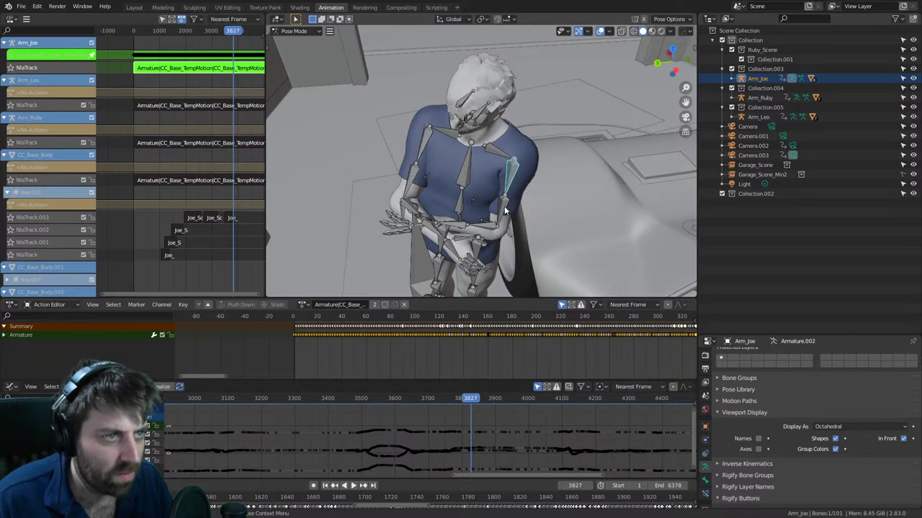
key(h)
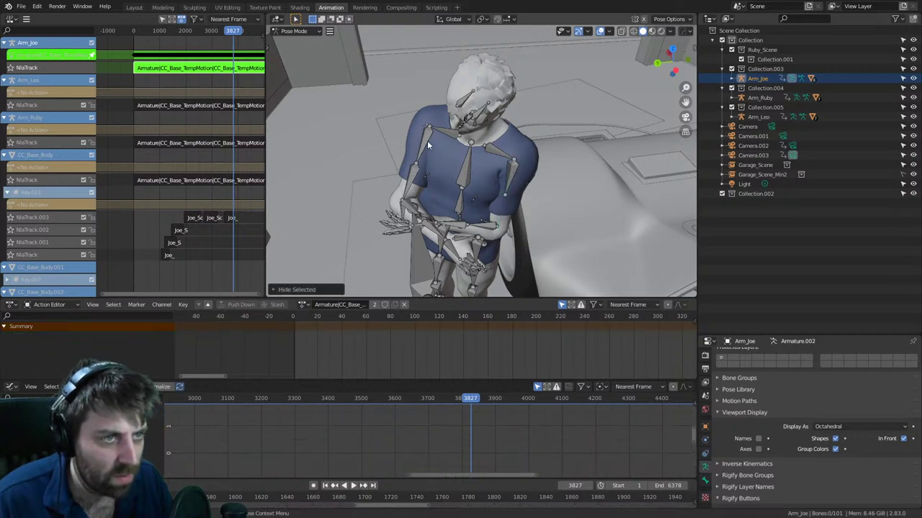
- Hide the overlapping bone on Joe's right upper arm
click(427, 144)
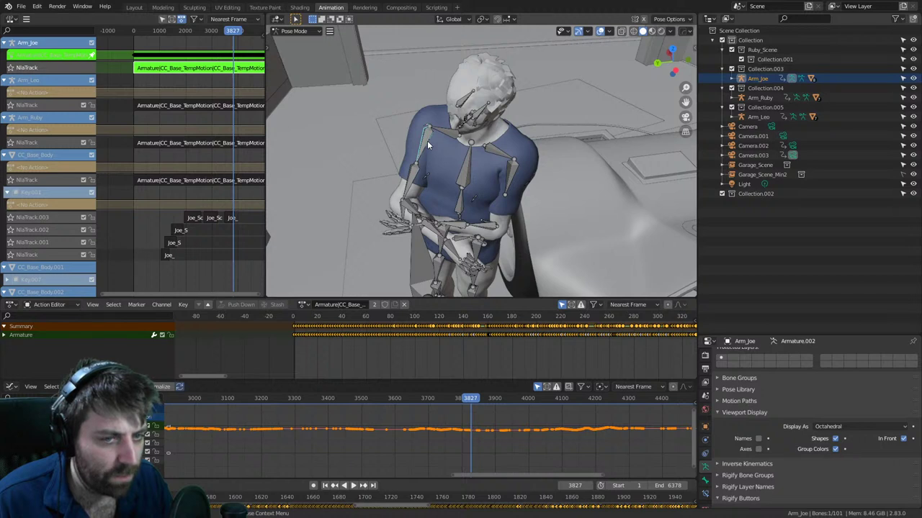
click(428, 144)
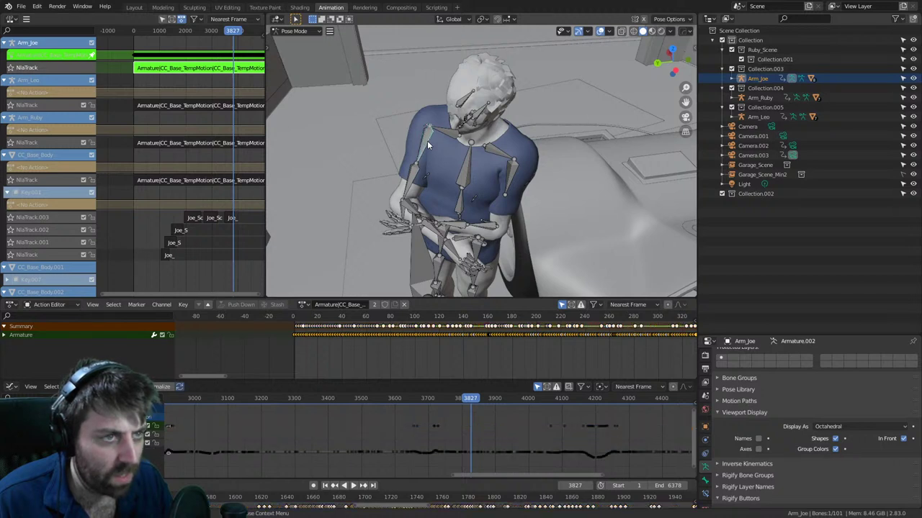
key(h)
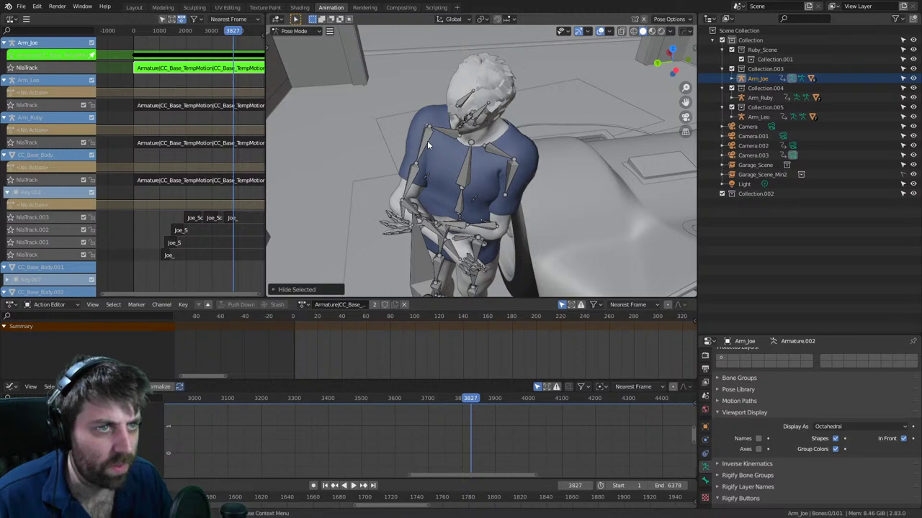
- Select both of Joe's upper arm bones together so their animation curves show in the Graph Editor
click(427, 144)
shift+click(510, 174)
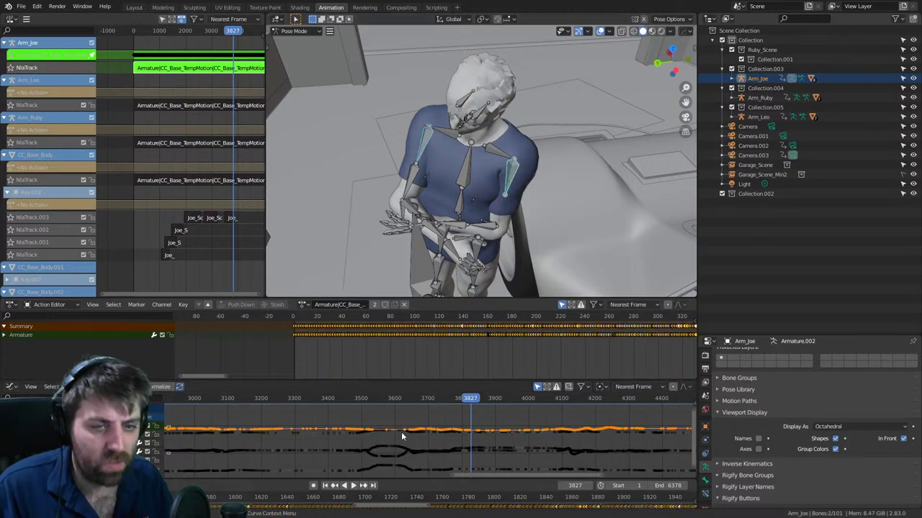
middle_drag(365, 432, 375, 405)
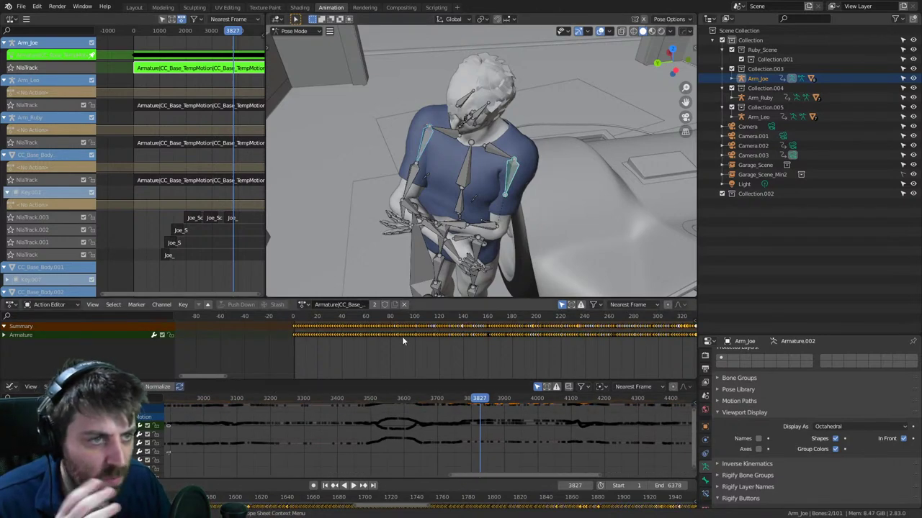
middle_drag(454, 434, 400, 452)
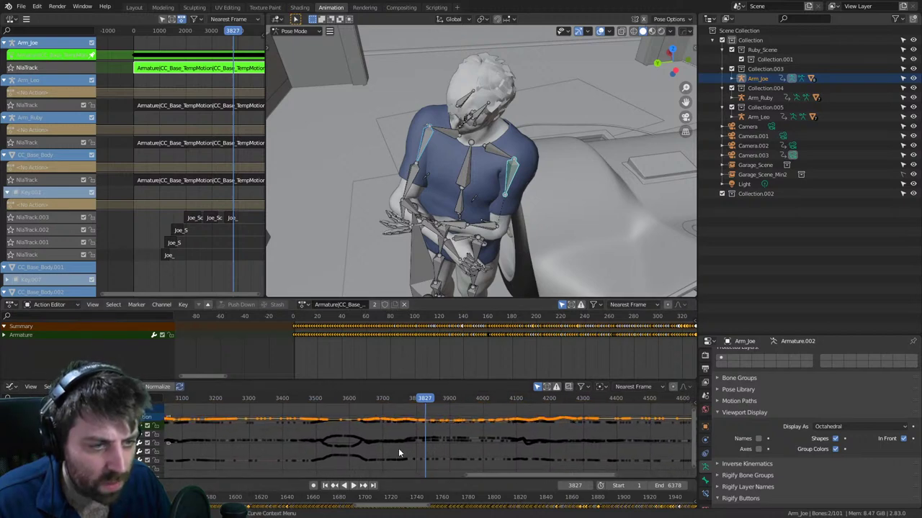
- Play the arm-folding section of Joe's animation and set the playhead to frame 3762
click(345, 398)
key(space)
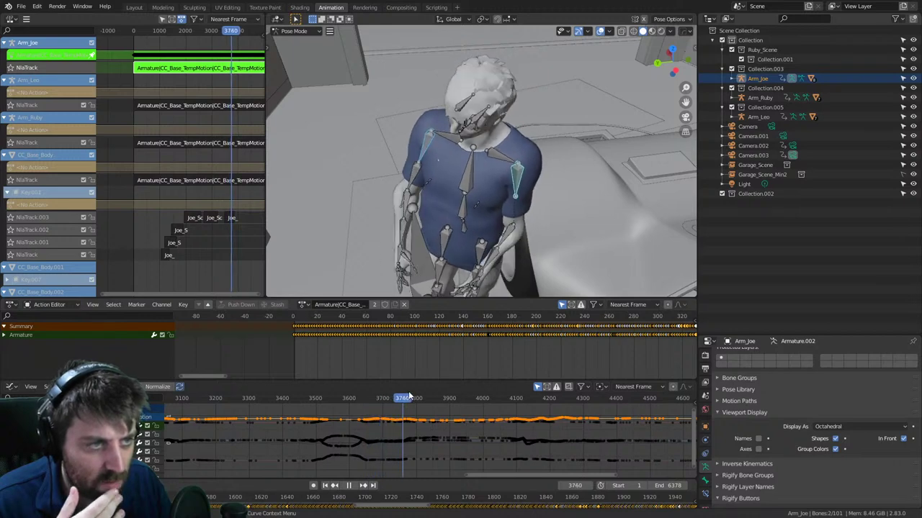
drag(409, 396, 408, 446)
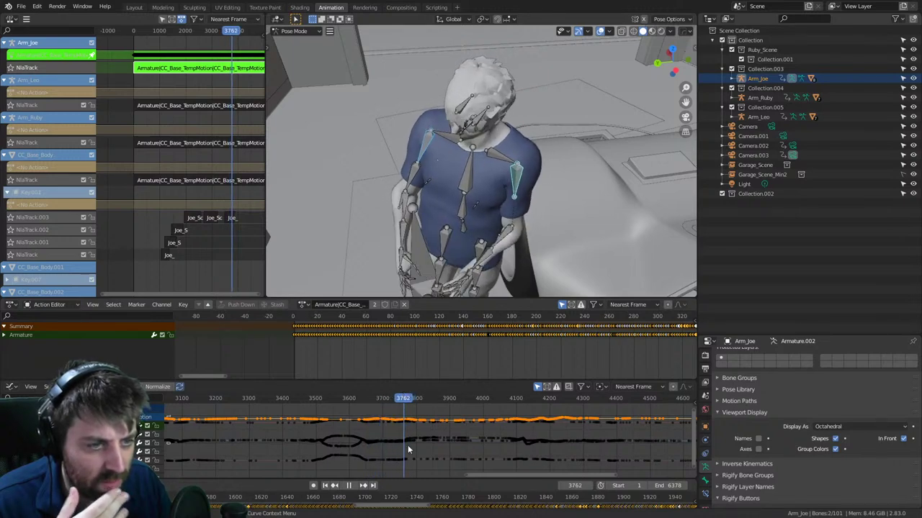
- Frame the upper arm bones' full curves and enlarge the Graph Editor over the Action Editor
middle_drag(407, 420, 406, 437)
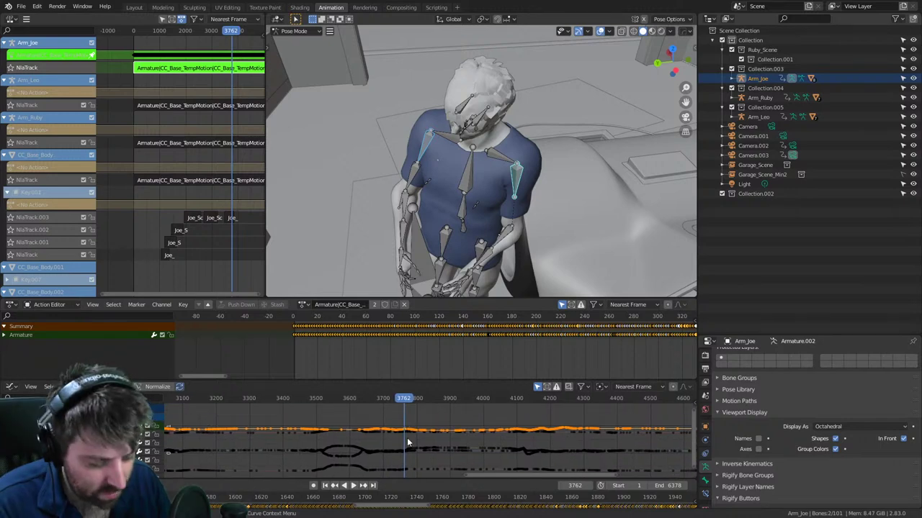
key(KP_Decimal)
middle_drag(482, 449, 396, 431)
scroll(389, 435, down, 5)
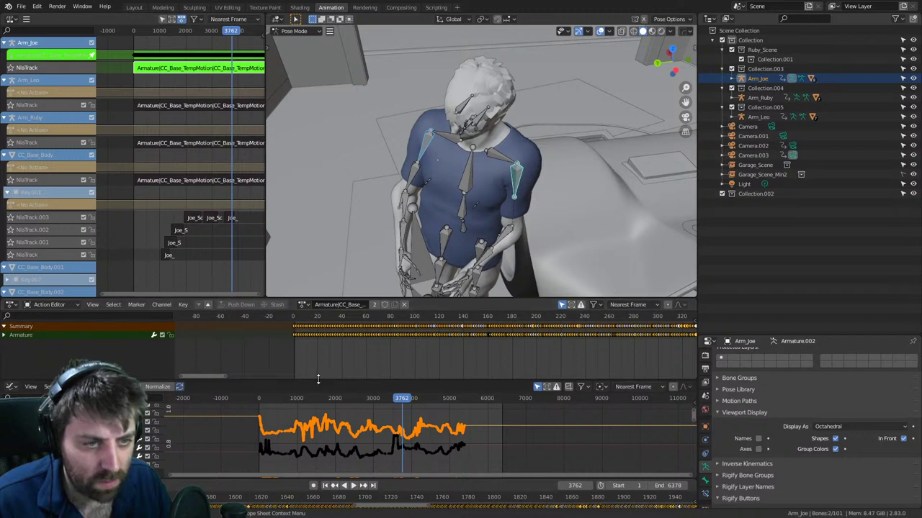
drag(316, 381, 317, 367)
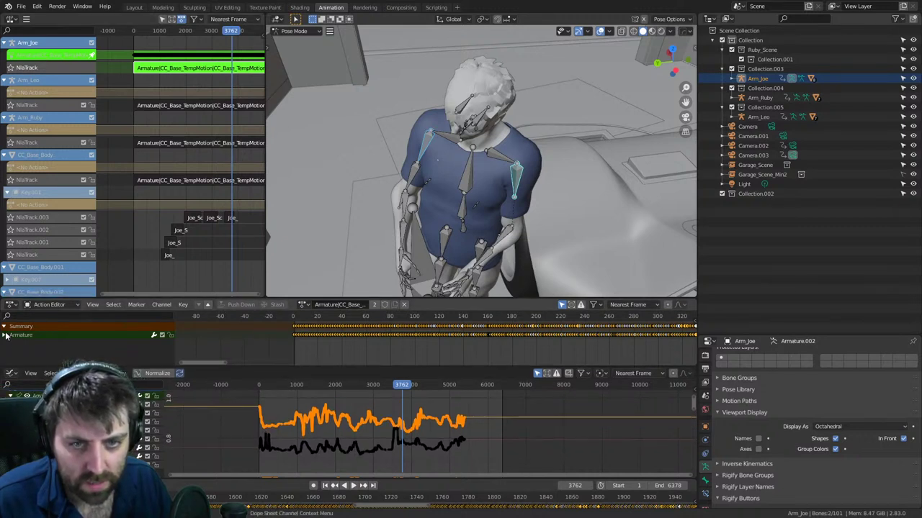
drag(4, 302, 4, 328)
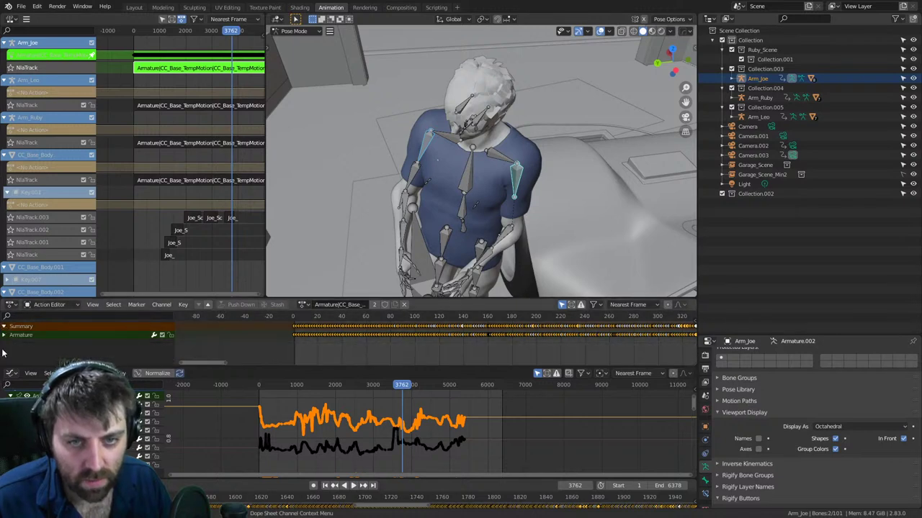
drag(4, 369, 5, 351)
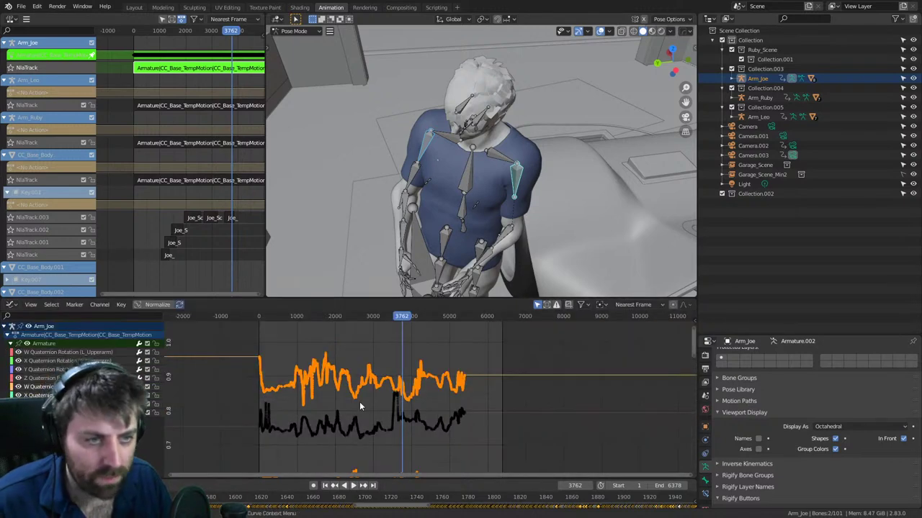
- Frame both upper arm bones' full curves and play the arm-folding section of Joe's animation up to frame 3774
middle_drag(360, 405, 371, 388)
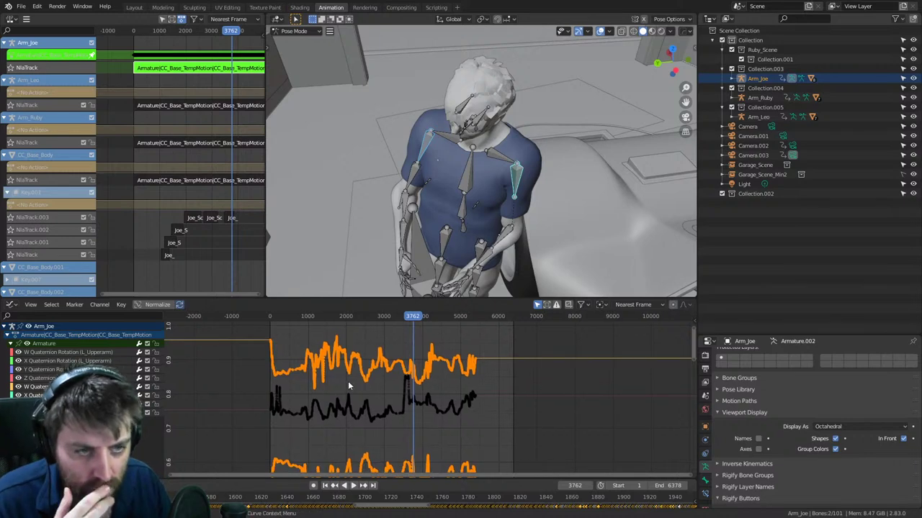
key(a)
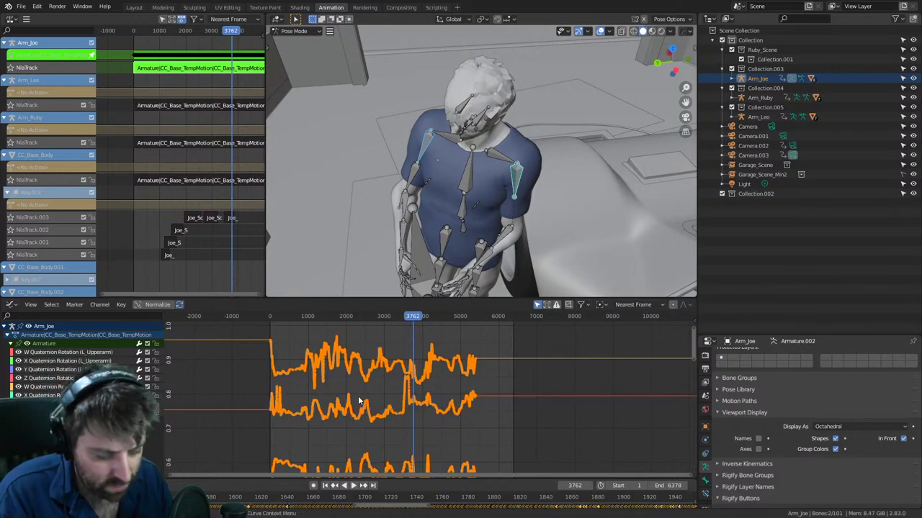
key(Home)
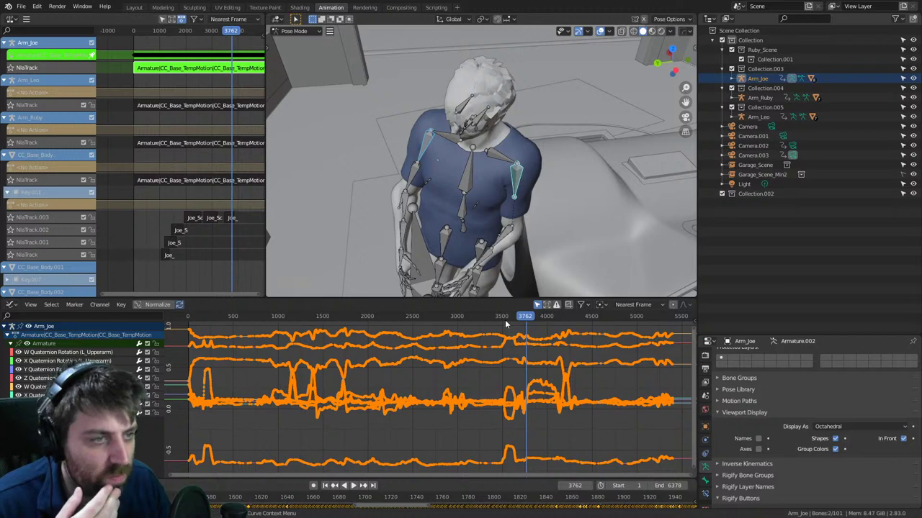
click(505, 317)
key(space)
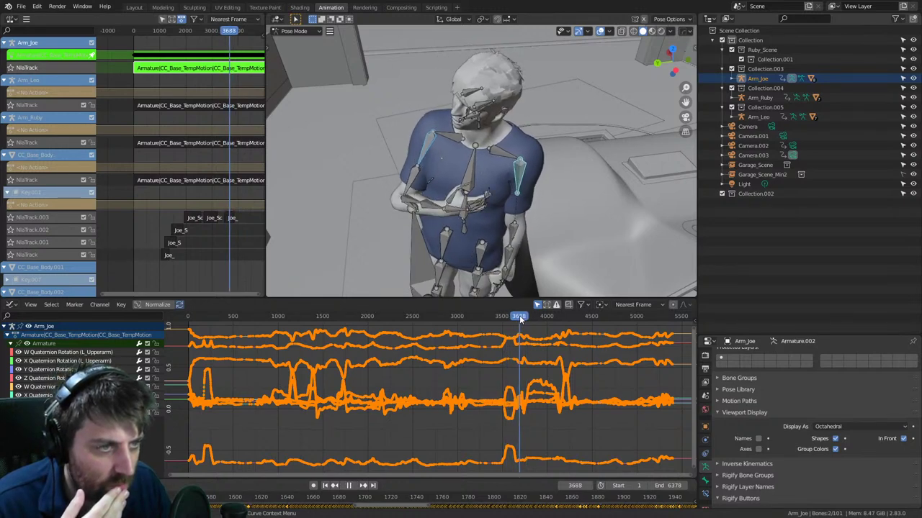
key(space)
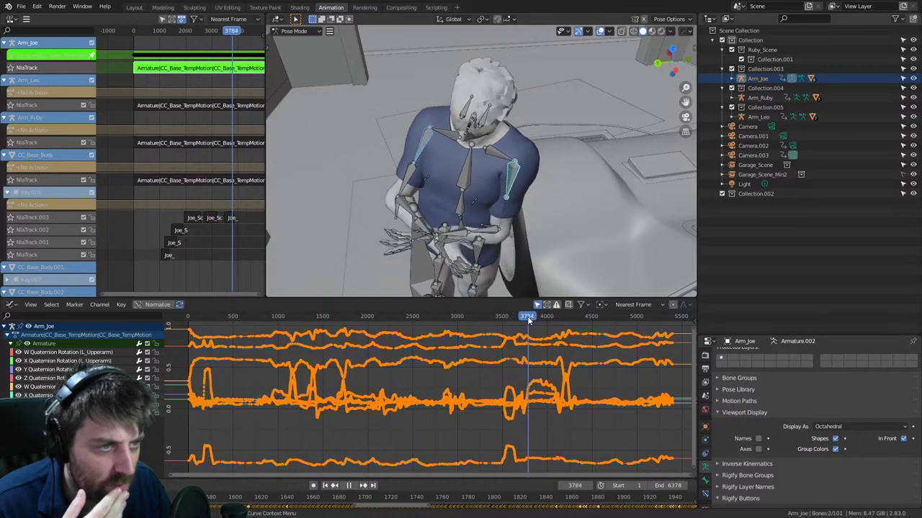
- Isolate the right upper arm's X Quaternion Rotation curve and play the arm-folding section, stopping at frame 3790
click(533, 386)
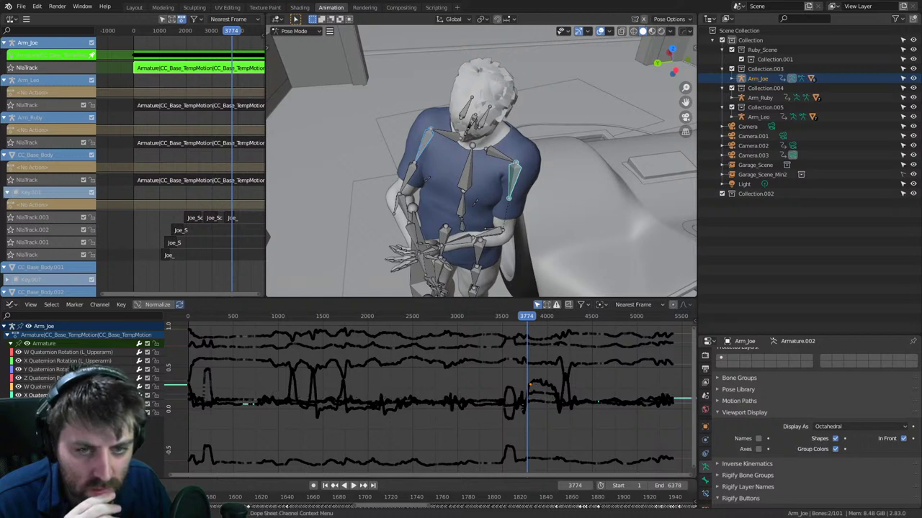
click(18, 386)
drag(20, 384, 20, 353)
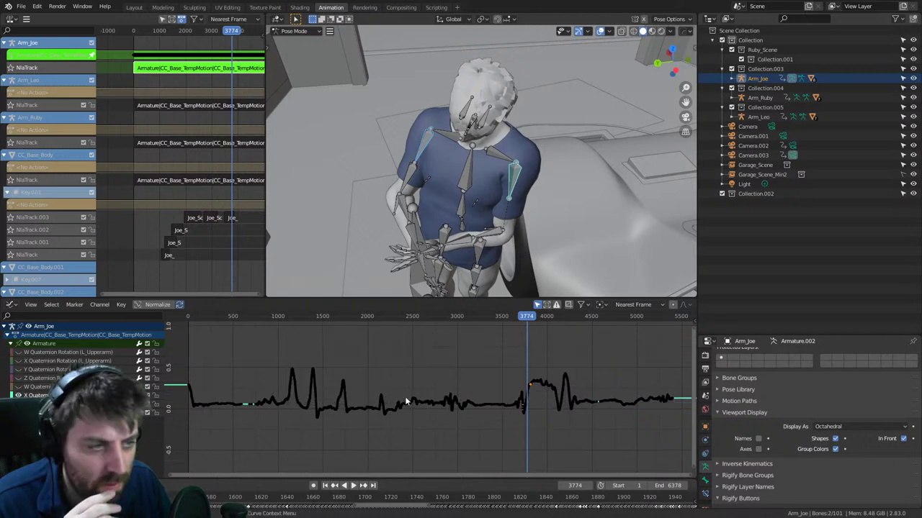
key(ctrl+shift+space)
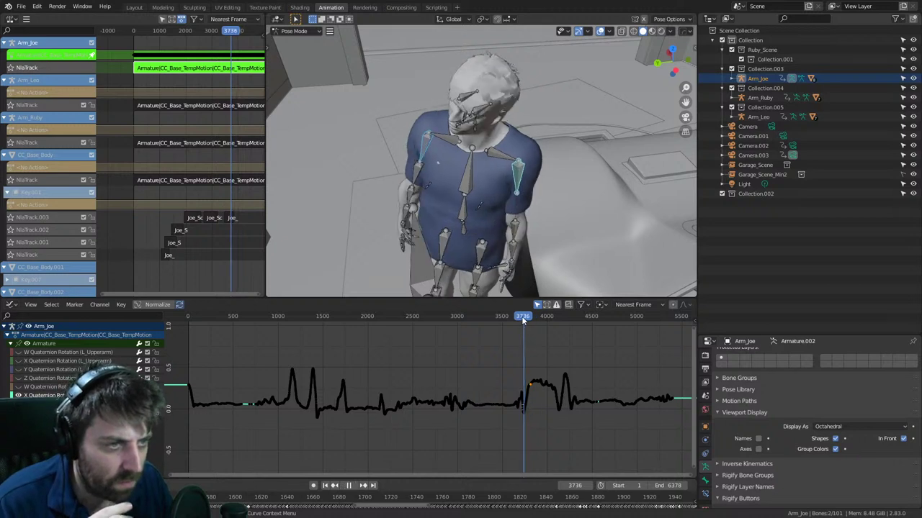
click(527, 317)
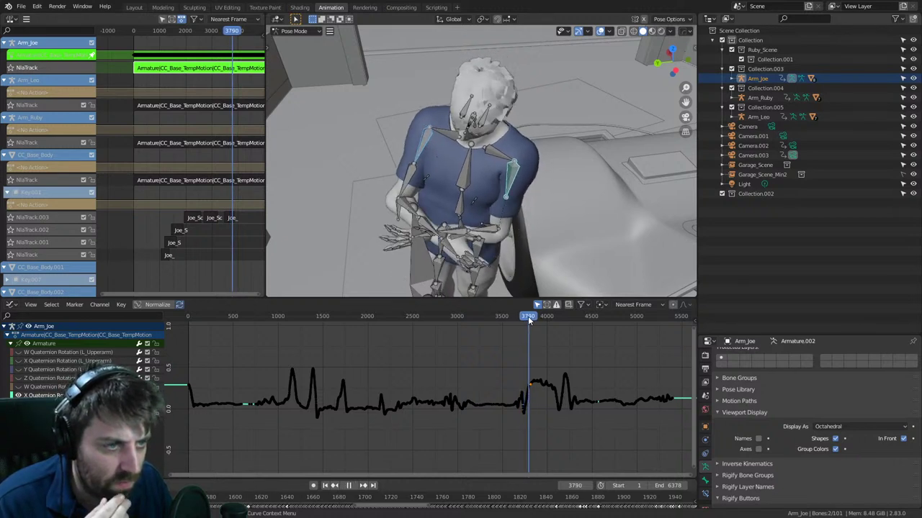
click(531, 394)
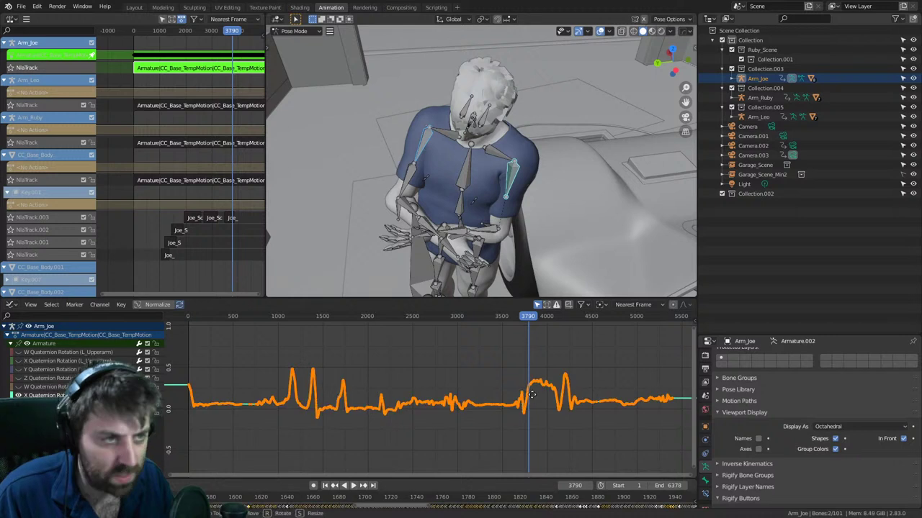
key(g)
key(y)
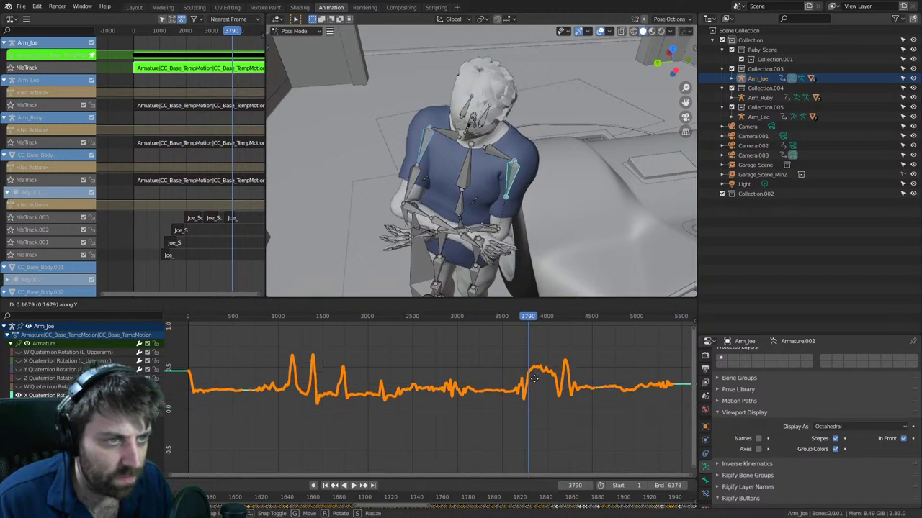
click(535, 383)
- Scrub through the start of the raised section of the X Quaternion Rotation curve and set the playhead to frame 3793
middle_drag(534, 388, 493, 389)
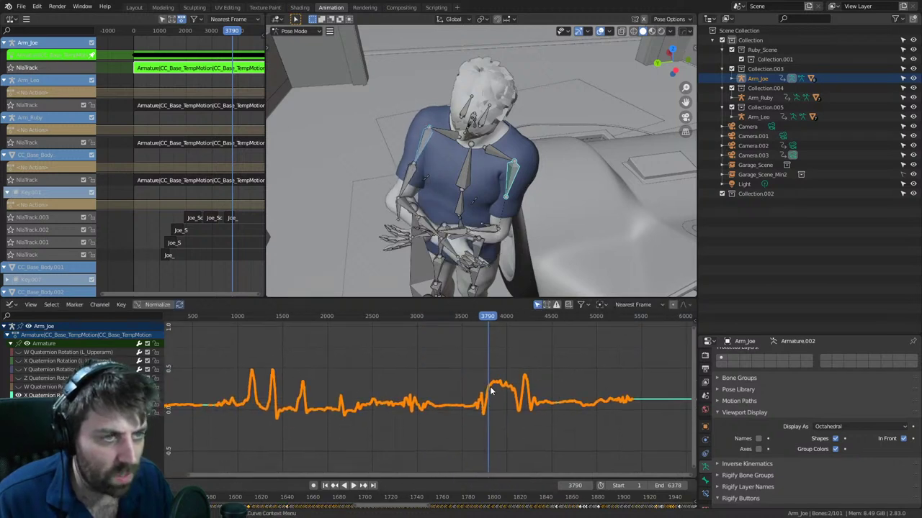
scroll(493, 389, up, 2)
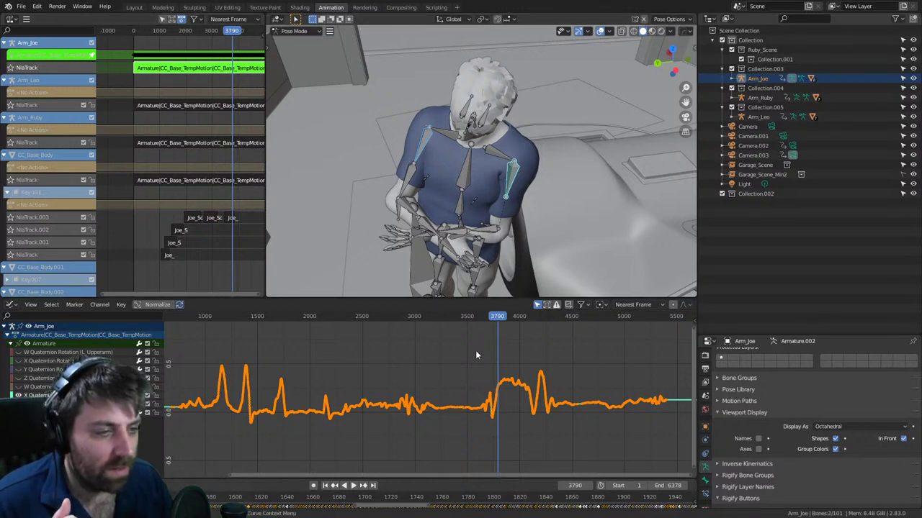
drag(494, 316, 495, 320)
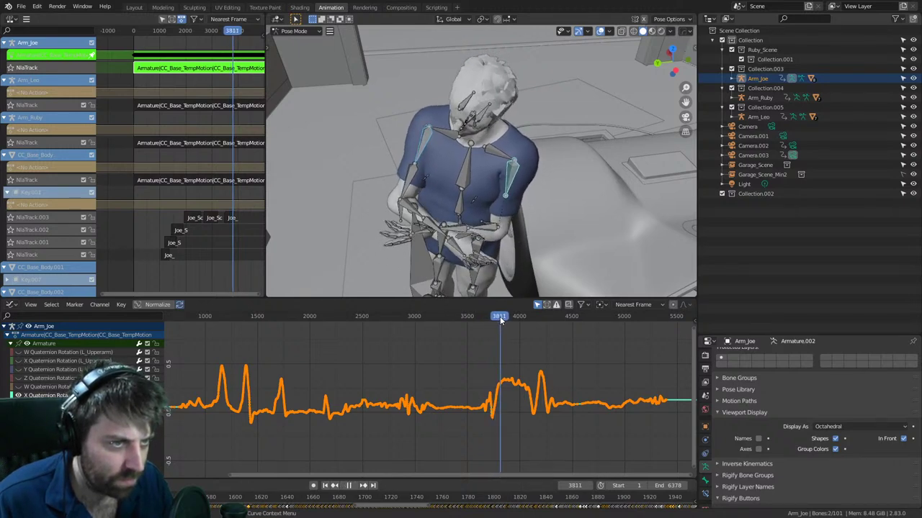
key(space)
click(497, 316)
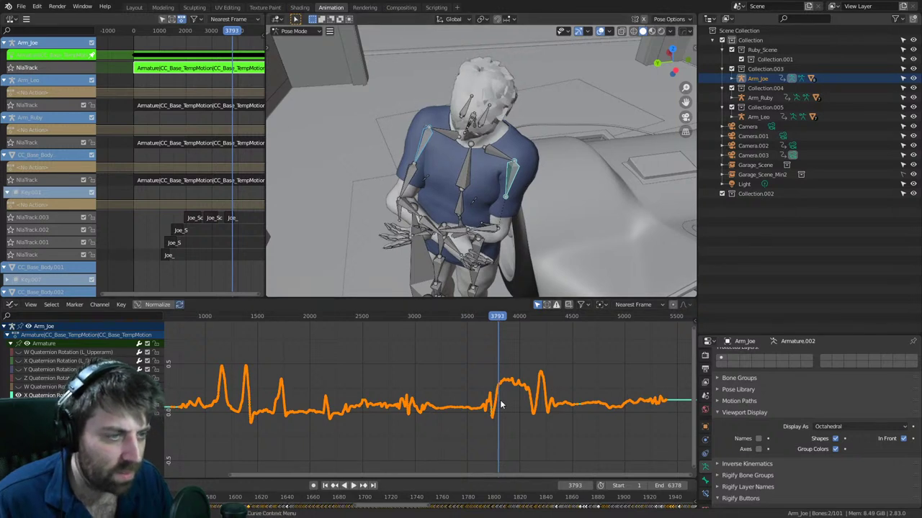
- Try lowering the raised section of the X Quaternion Rotation curve by about 0.43 with smooth proportional editing, then play it
click(496, 406)
key(c)
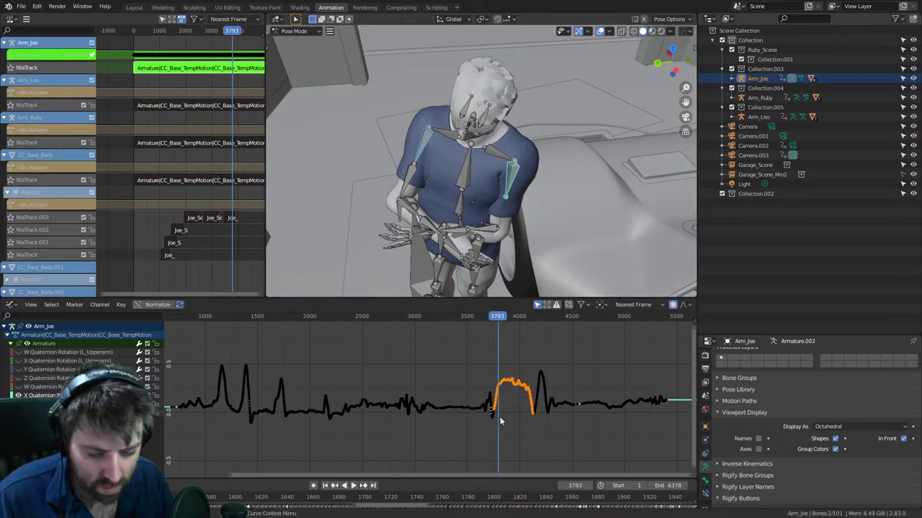
key(g)
key(y)
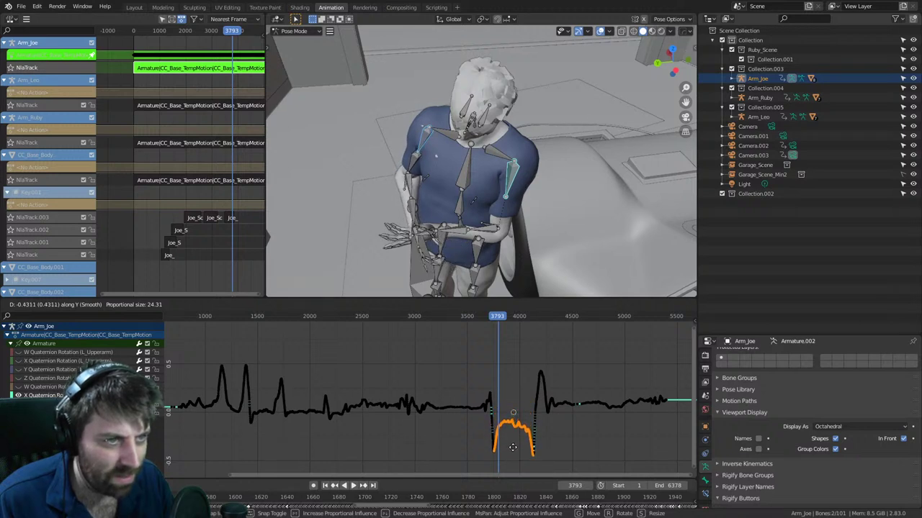
click(513, 451)
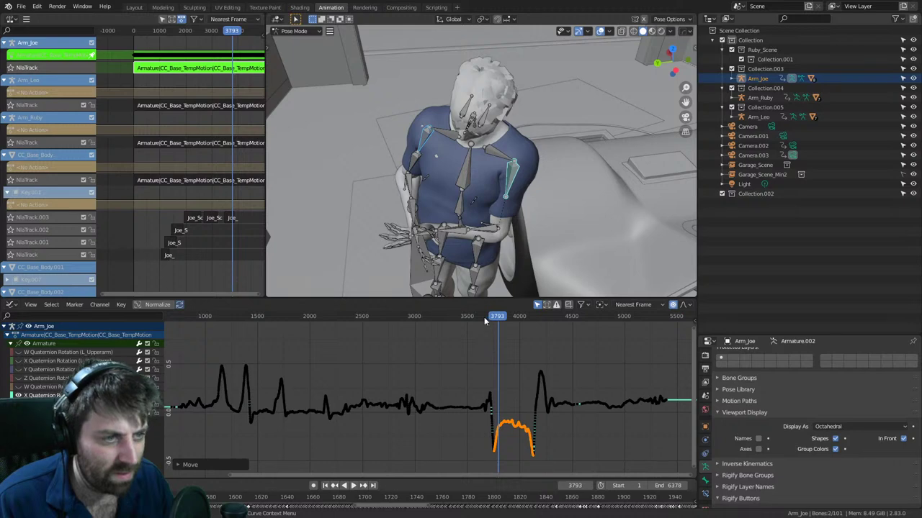
drag(484, 318, 497, 318)
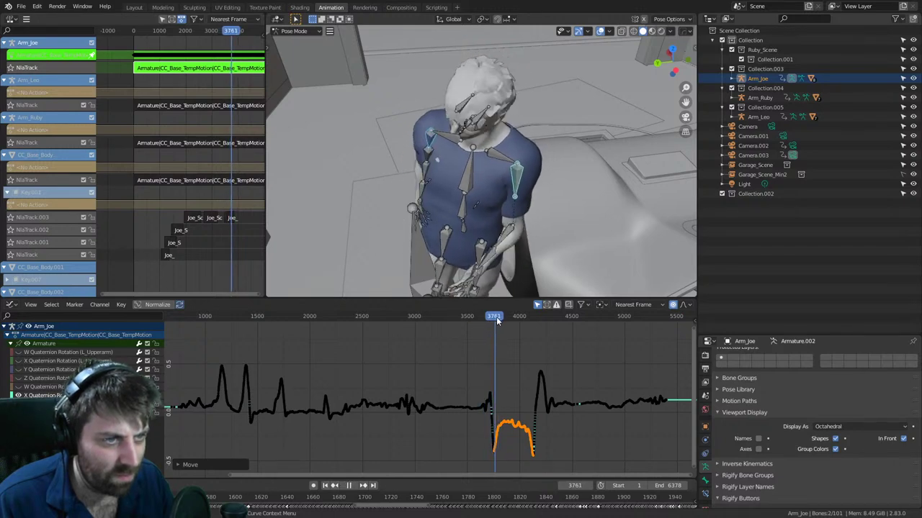
key(space)
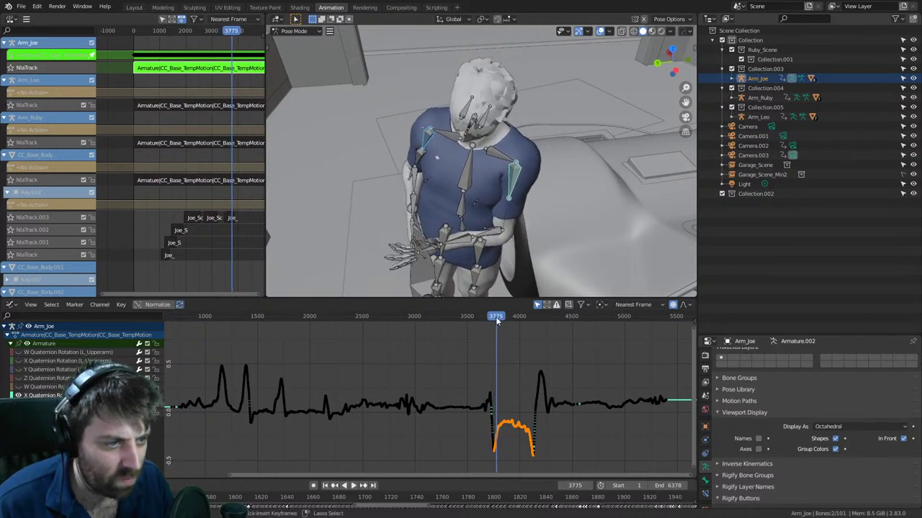
- Undo the last downward move of the raised section of the X Quaternion Rotation curve
key(ctrl+z)
scroll(497, 453, down, 2)
middle_drag(490, 454, 461, 429)
scroll(475, 392, up, 2)
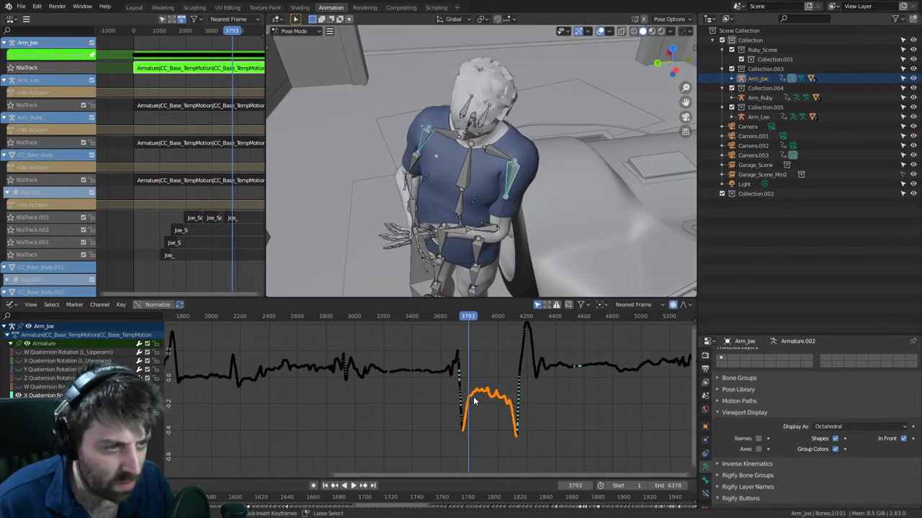
key(ctrl+z)
- Select the raised section after frame 3760 and lower it by about 0.2 with smooth proportional editing and a larger influence radius
middle_drag(471, 375, 457, 397)
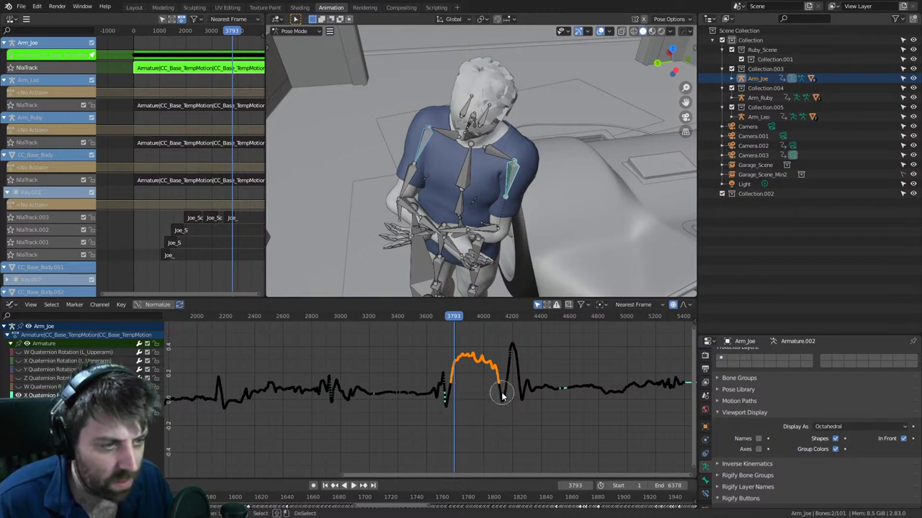
key(g)
key(y)
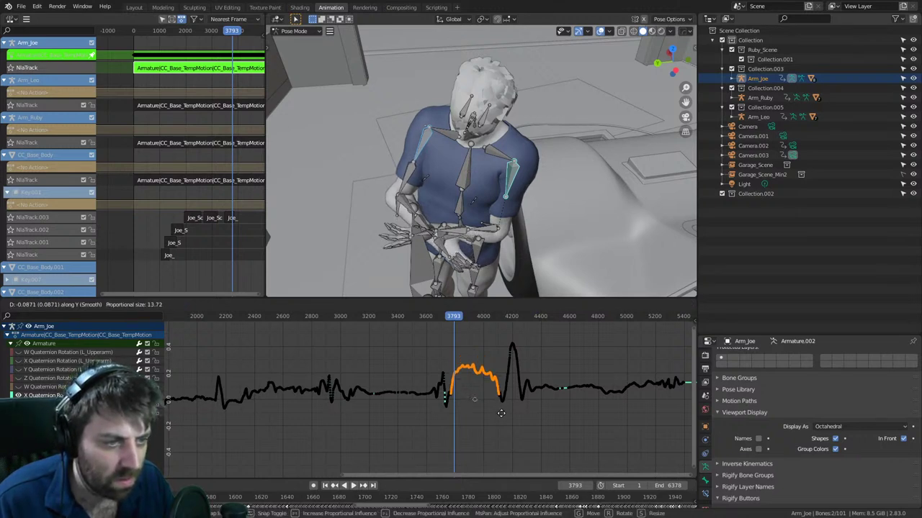
scroll(501, 416, down, 2)
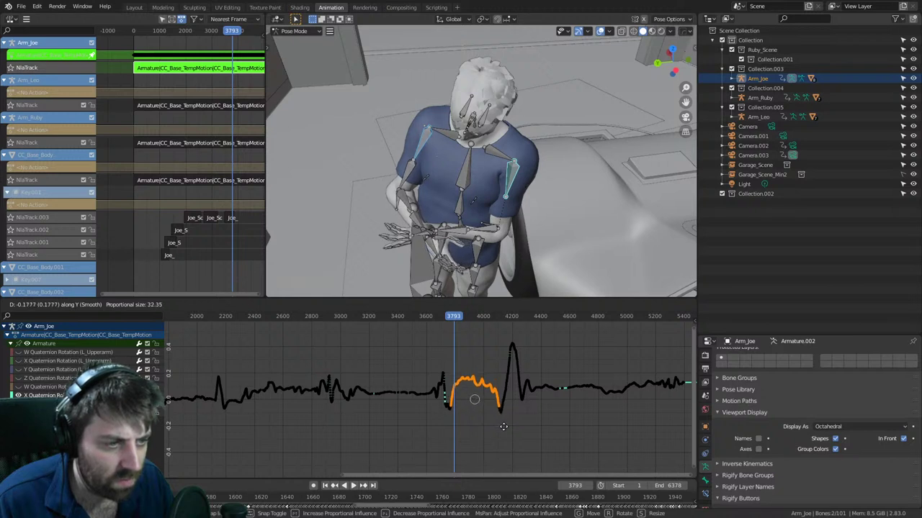
click(505, 434)
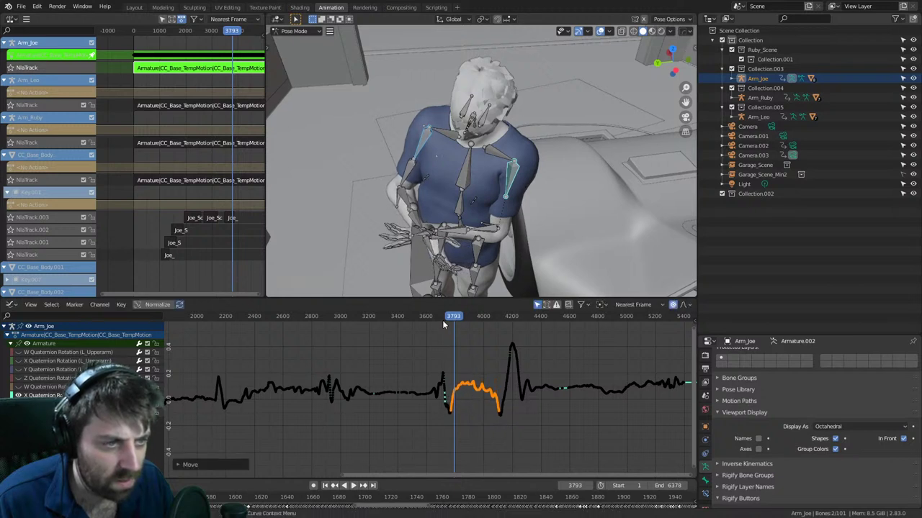
- Play the arm-folding section again and examine the lowered part of the right upper arm's curve up close
drag(444, 317, 465, 321)
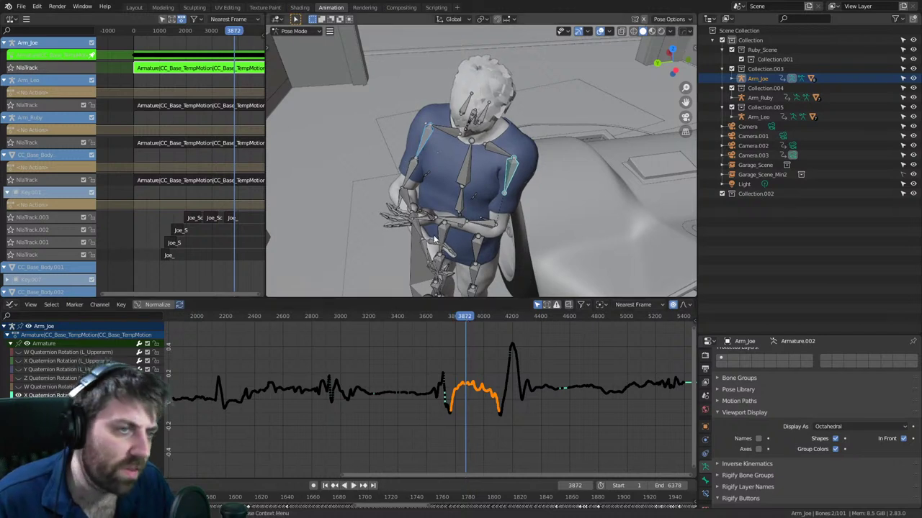
click(450, 321)
key(space)
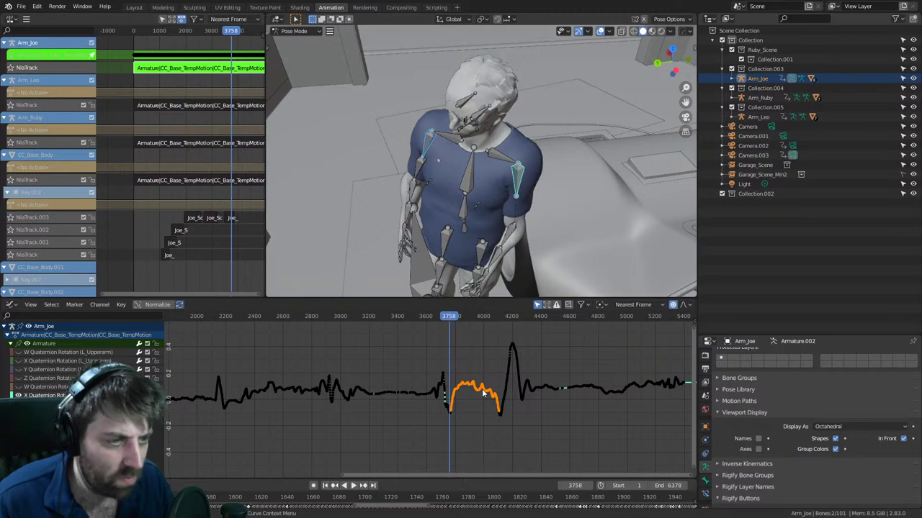
scroll(484, 386, up, 4)
ctrl+middle_drag(487, 376, 364, 393)
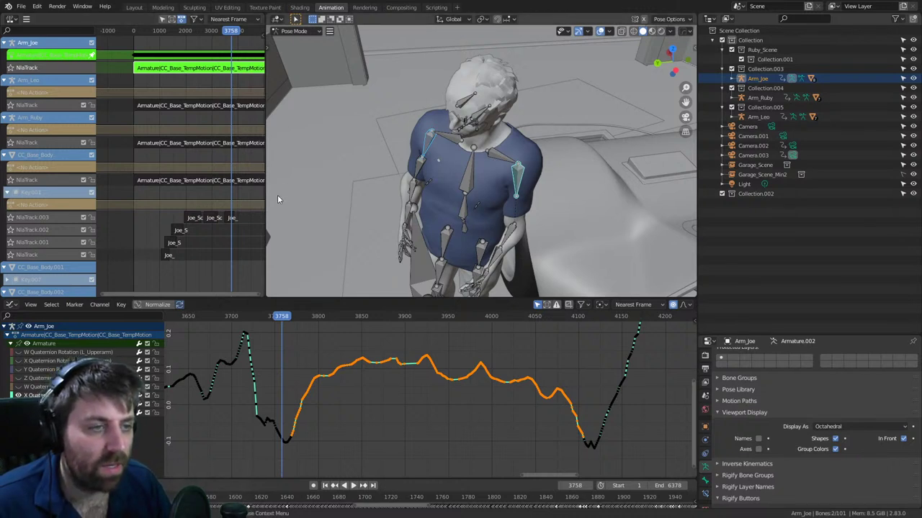
click(359, 317)
key(space)
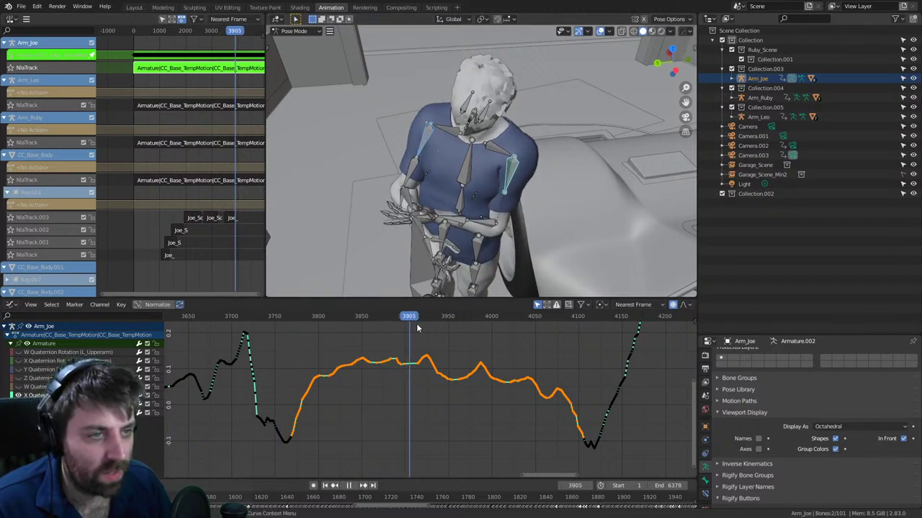
key(space)
- Select only Joe's left upper arm bone and show all four of its quaternion rotation curves
middle_drag(445, 245, 479, 191)
click(491, 171)
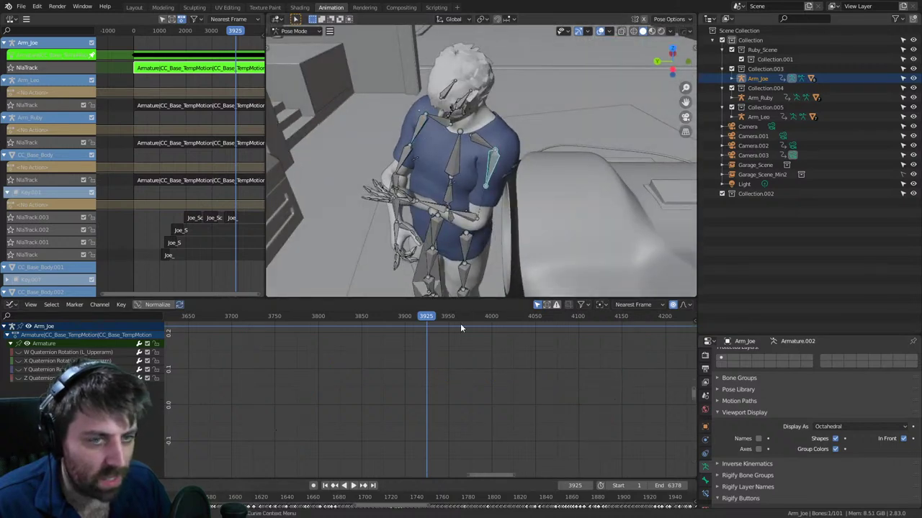
key(Home)
drag(19, 352, 19, 378)
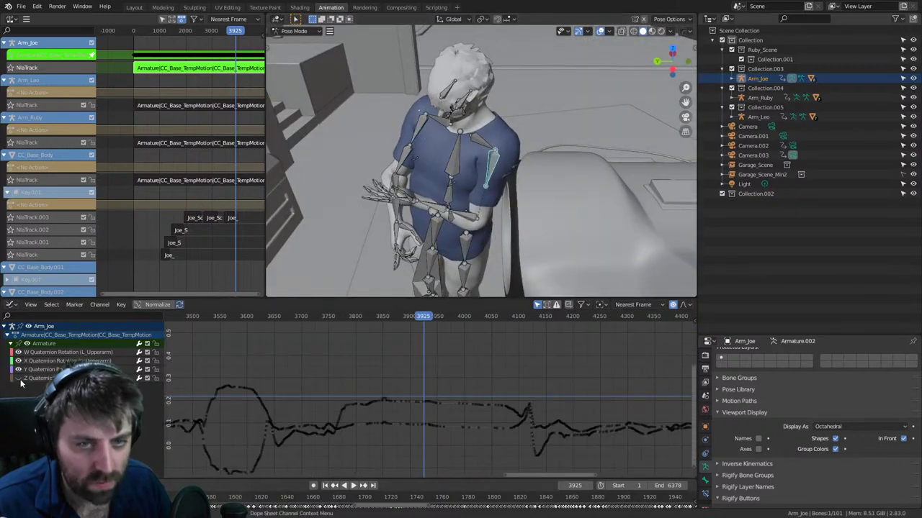
- Play the start of the arm-folding section with the left upper arm's curves shown and set the playhead to frame 3781
middle_drag(333, 390, 333, 360)
click(336, 316)
key(space)
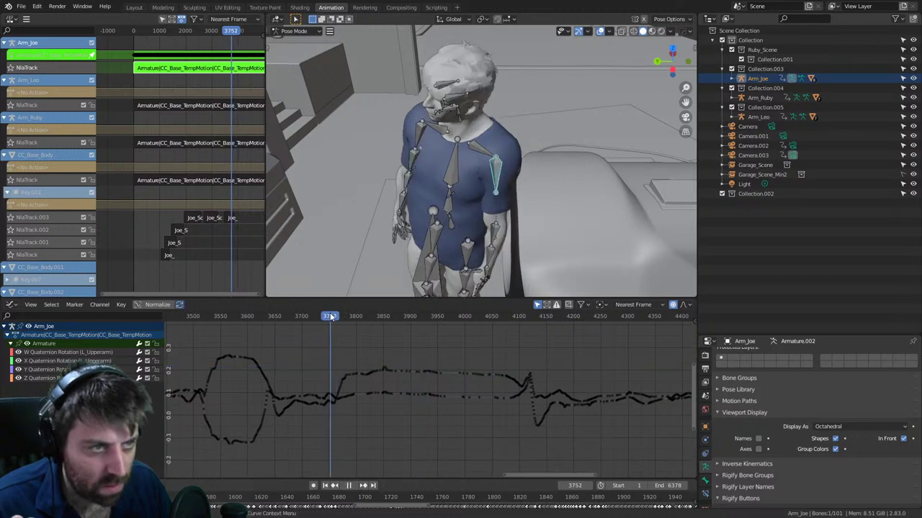
drag(337, 317, 339, 318)
key(space)
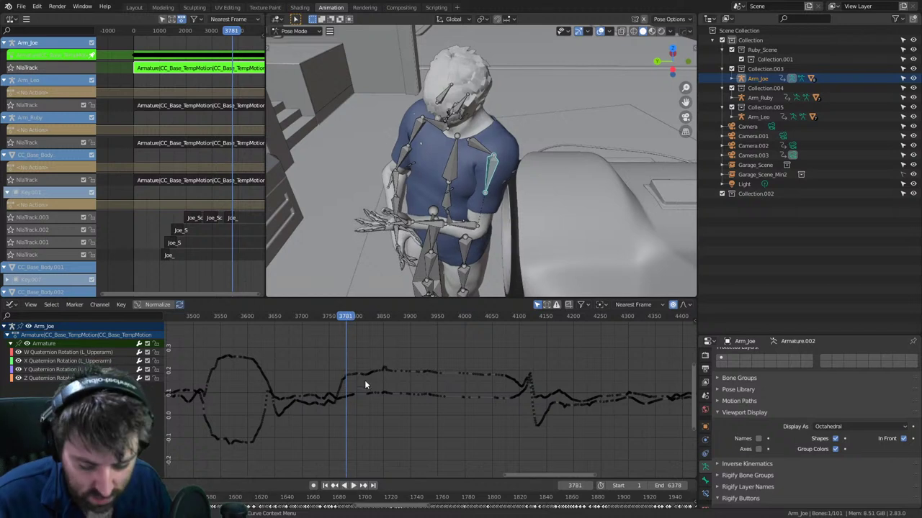
- Isolate the left upper arm's Z Quaternion Rotation curve and frame it in full
drag(18, 352, 18, 379)
click(19, 378)
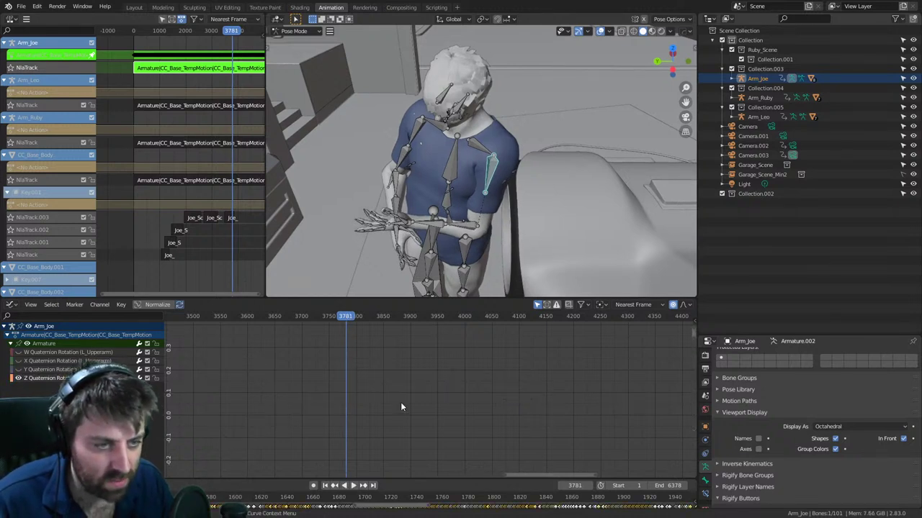
key(Home)
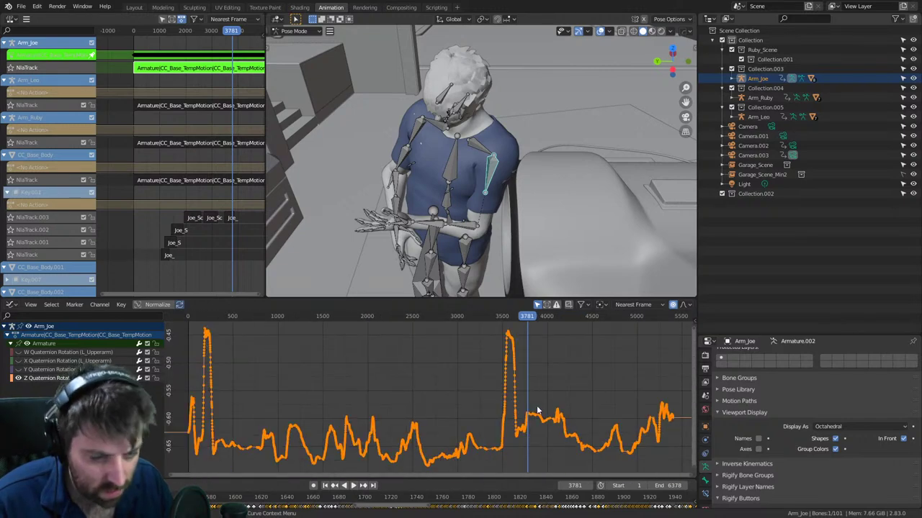
- Try offsetting the left upper arm's entire Z Quaternion Rotation curve upward
key(g)
key(y)
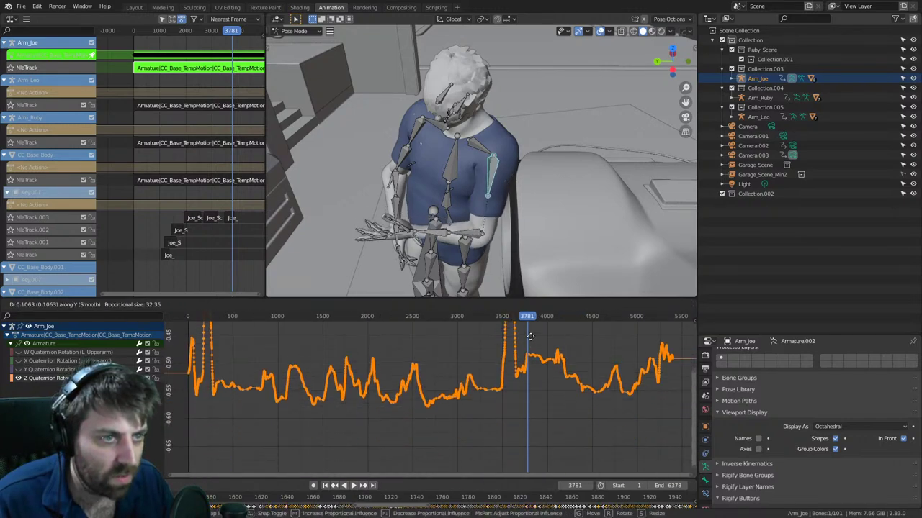
right_click(520, 355)
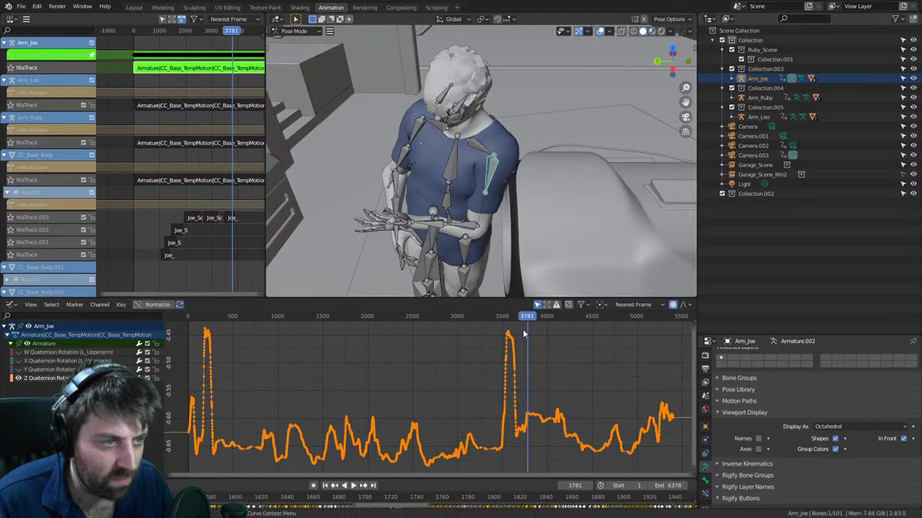
- Play the arm-folding section with the Z curve shown up close and find its end at frame 4112
middle_drag(523, 329, 472, 336)
drag(458, 316, 478, 316)
scroll(480, 430, up, 5)
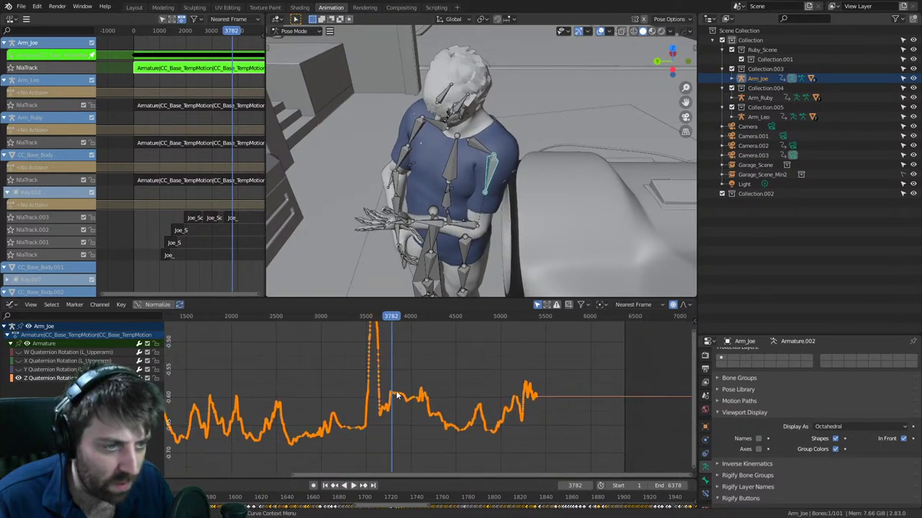
key(space)
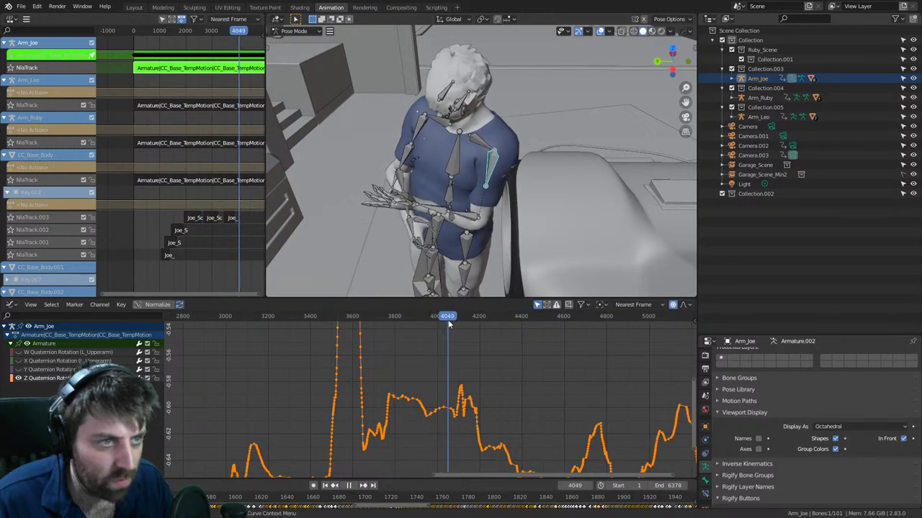
drag(464, 325, 461, 325)
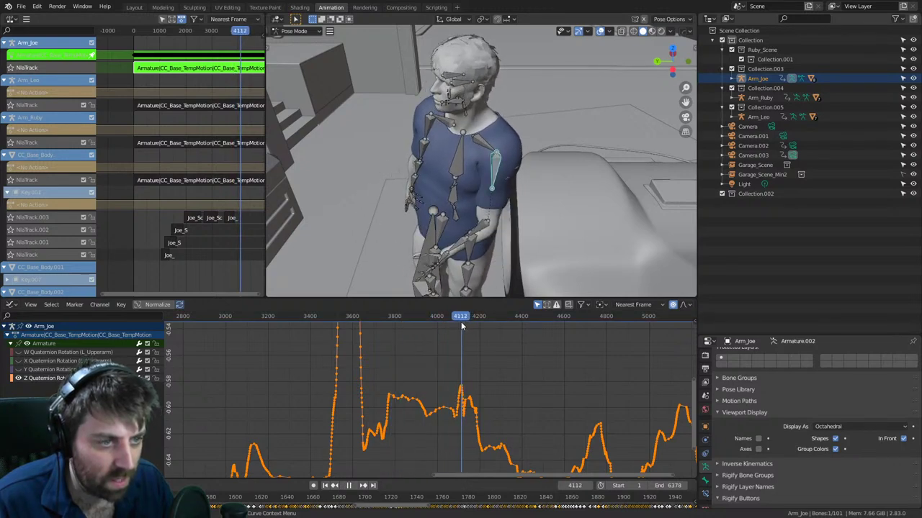
- Select the Z curve's keys between about frames 3800 and 4100 and raise them about 0.114
key(alt+a)
key(c)
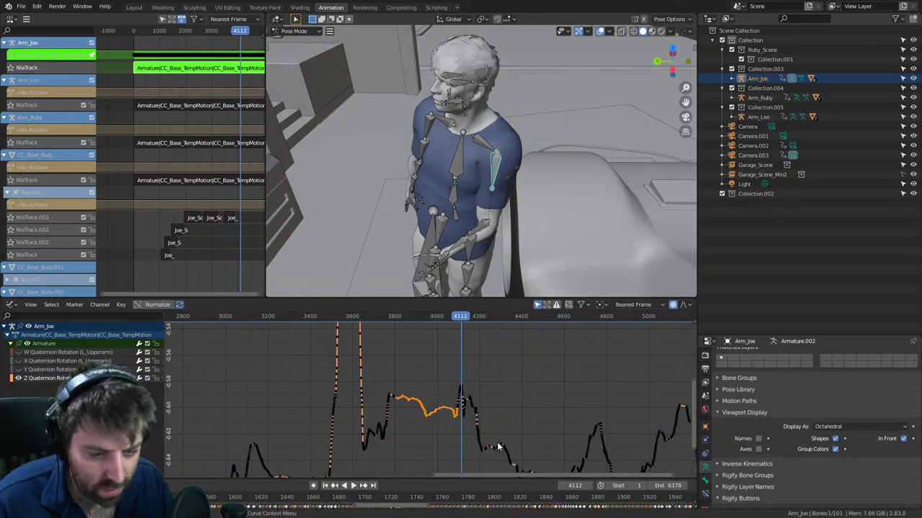
click(440, 318)
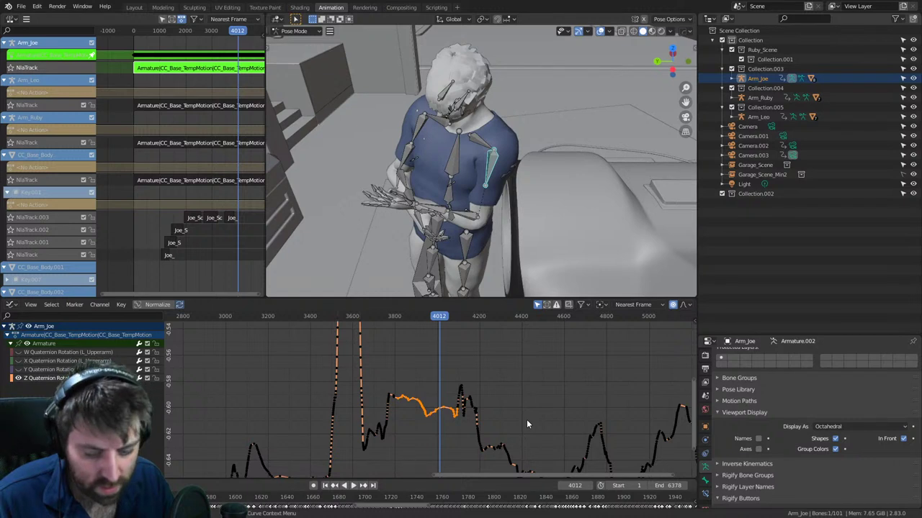
key(g)
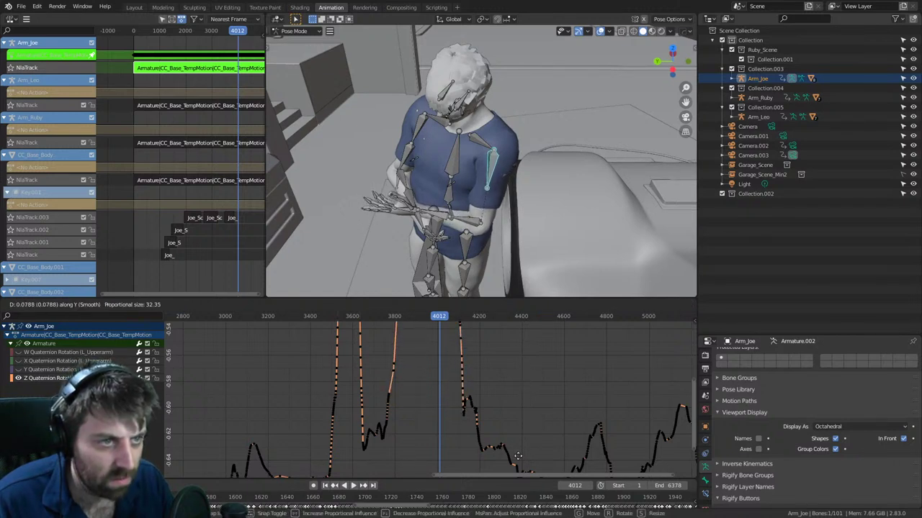
click(436, 386)
scroll(437, 386, down, 5)
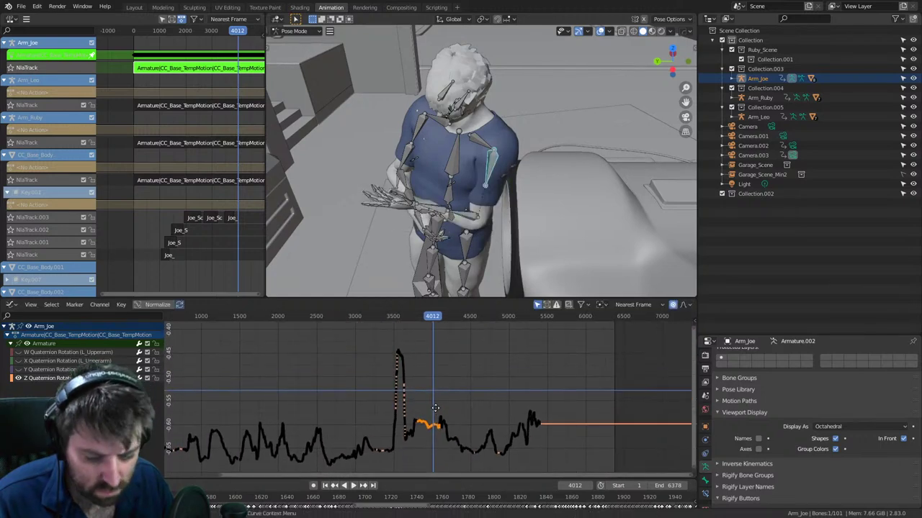
key(g)
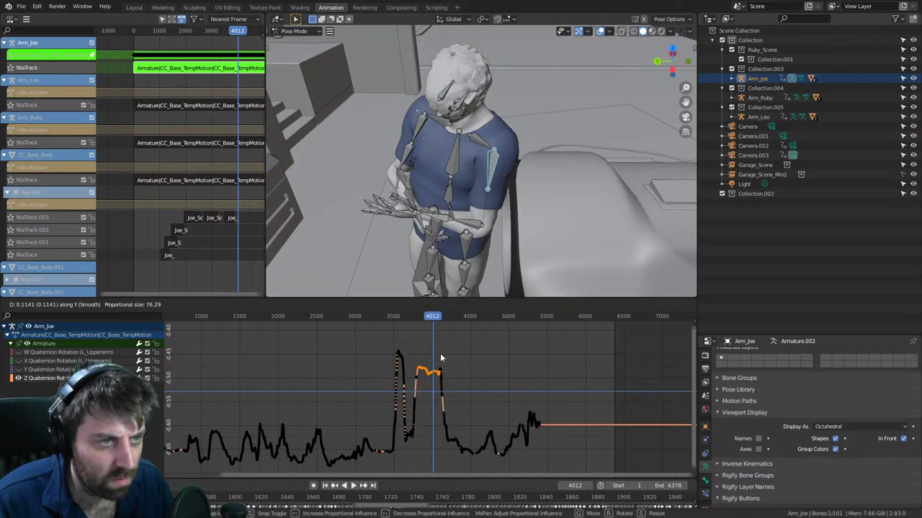
click(439, 349)
mouse_move(412, 315)
mouse_down()
mouse_move(404, 315)
mouse_move(443, 322)
mouse_move(418, 321)
mouse_up()
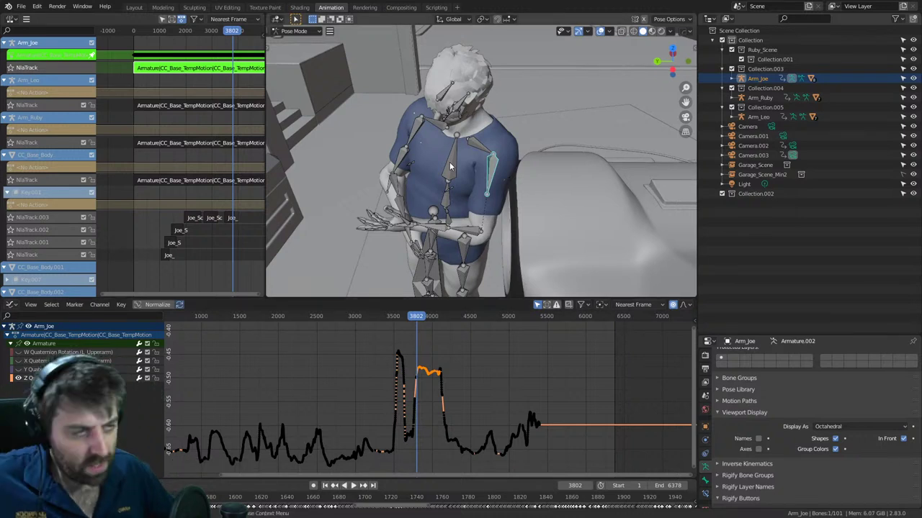
key(Escape)
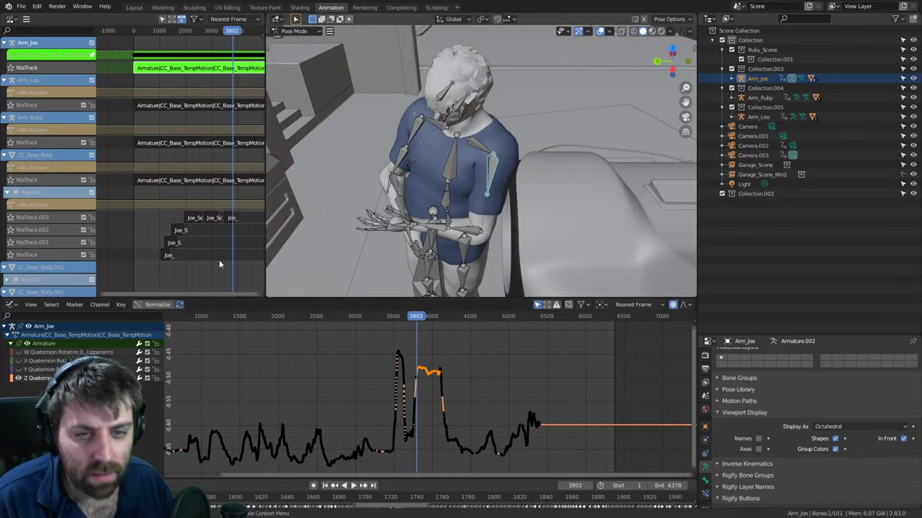
- Isolate the left upper arm's Y Quaternion Rotation curve and try offsetting the whole curve vertically
click(18, 377)
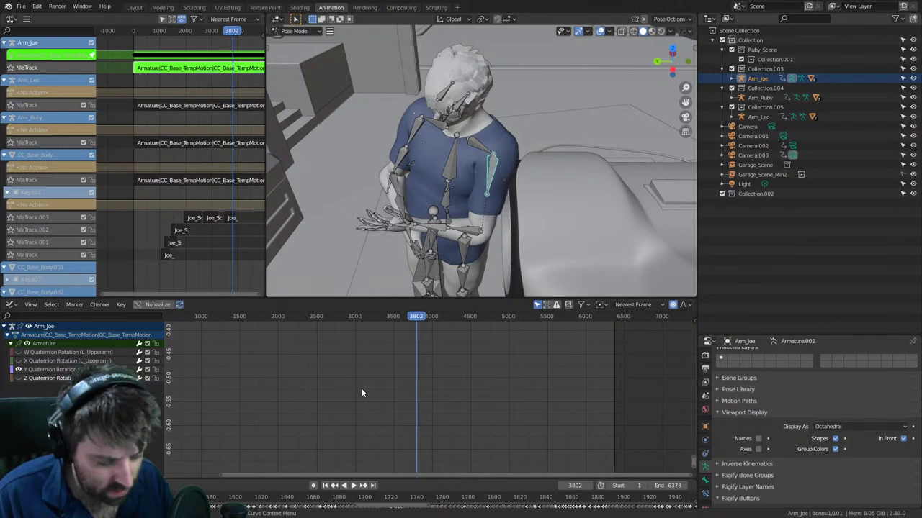
key(Home)
ctrl+middle_drag(527, 387, 392, 389)
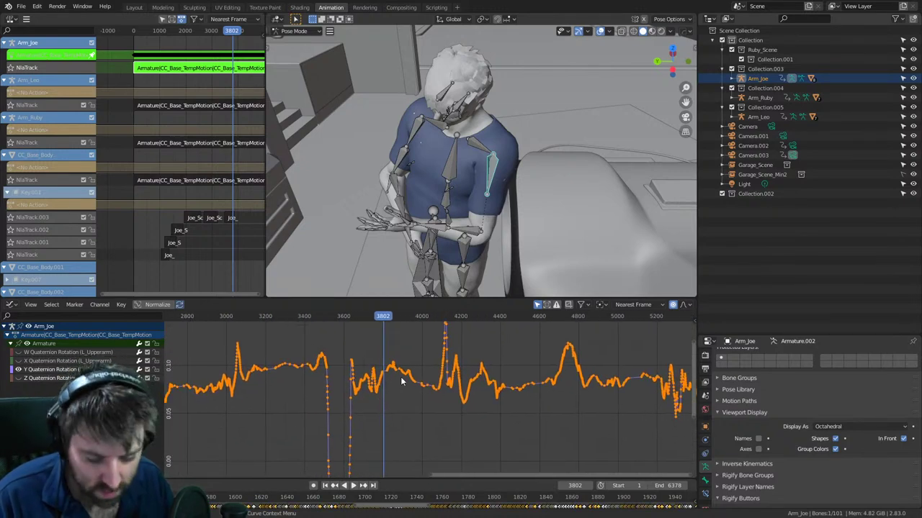
key(g)
key(y)
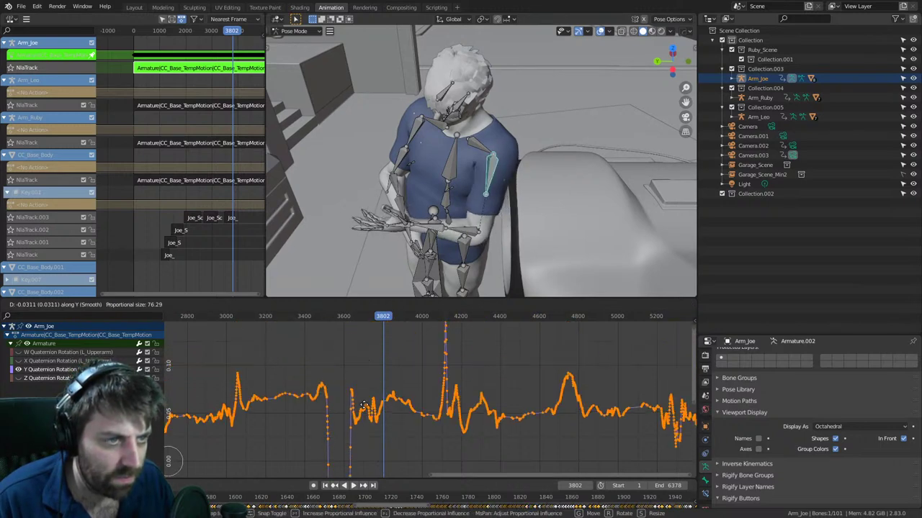
right_click(387, 490)
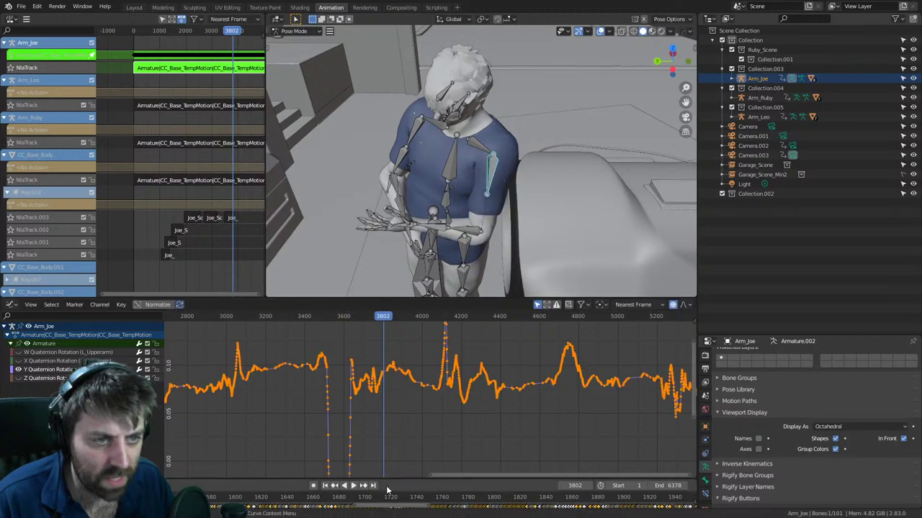
- Isolate the left upper arm's X Quaternion Rotation curve and try lowering the whole curve
click(18, 370)
click(18, 361)
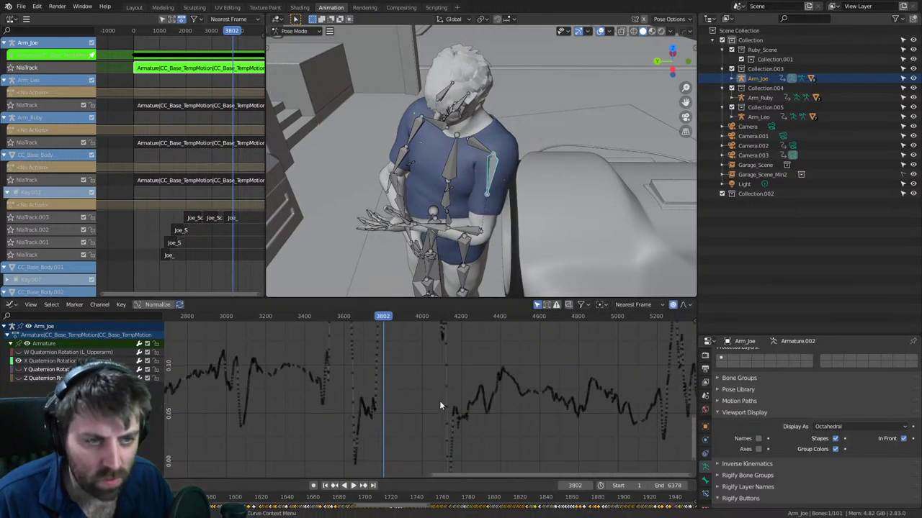
key(a)
key(g)
key(y)
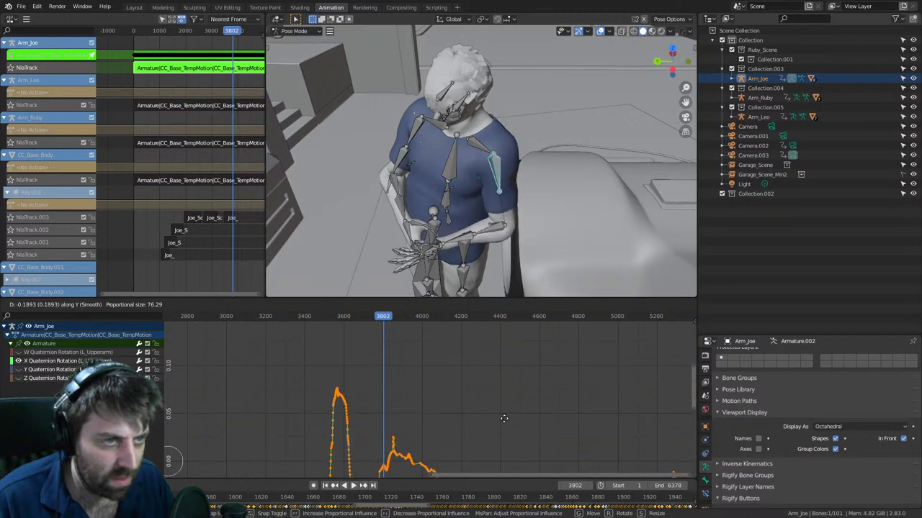
right_click(496, 391)
- Select only the X curve's keys in the arm-folding section and set the playhead to frame 4054
scroll(495, 391, down, 12)
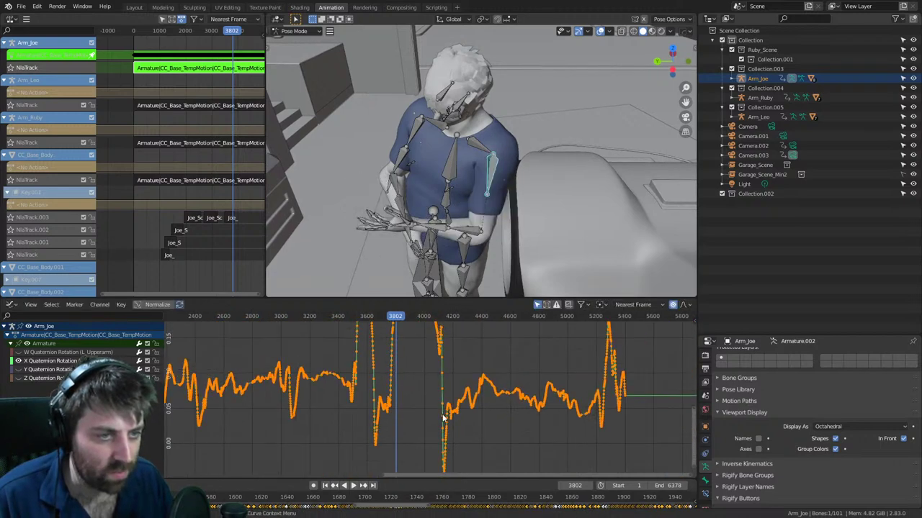
scroll(406, 393, up, 5)
middle_drag(422, 353, 394, 398)
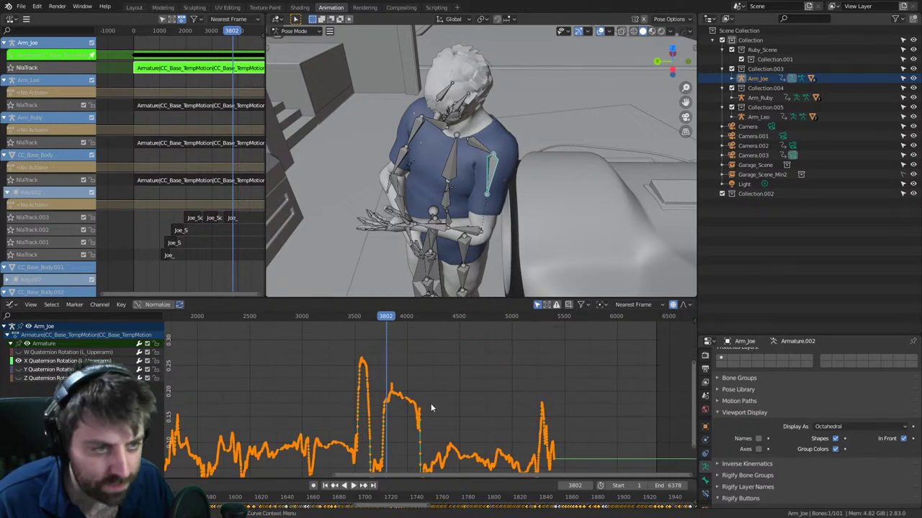
scroll(431, 404, up, 2)
key(c)
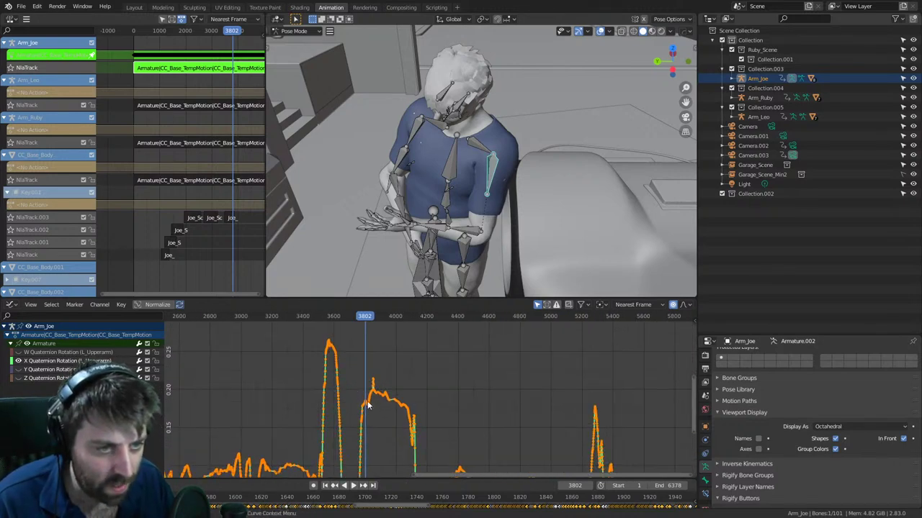
key(alt+a)
mouse_move(367, 396)
mouse_down()
mouse_move(380, 385)
mouse_move(409, 419)
mouse_move(406, 440)
mouse_up()
right_click(406, 440)
drag(354, 319, 404, 319)
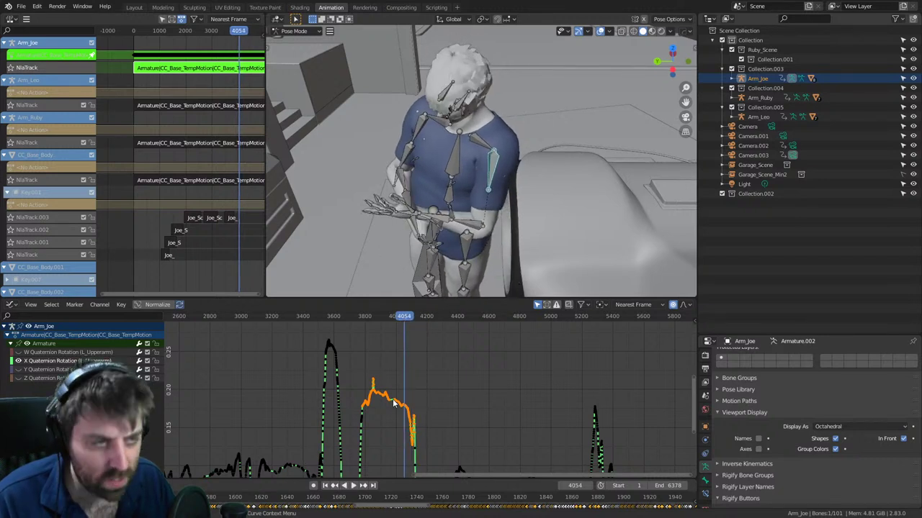
- Lower the selected section of the X Quaternion Rotation curve by about 0.25
key(g)
key(y)
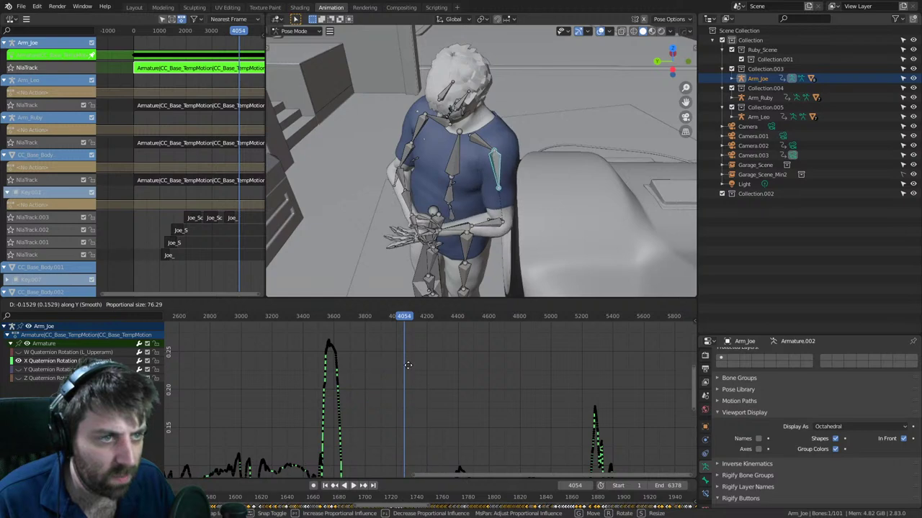
click(415, 431)
middle_drag(408, 473, 407, 333)
scroll(407, 333, down, 2)
middle_drag(389, 371, 388, 309)
- Play the lowered arm-folding section from about frame 3727 and scrub through it to frame 4075
click(357, 318)
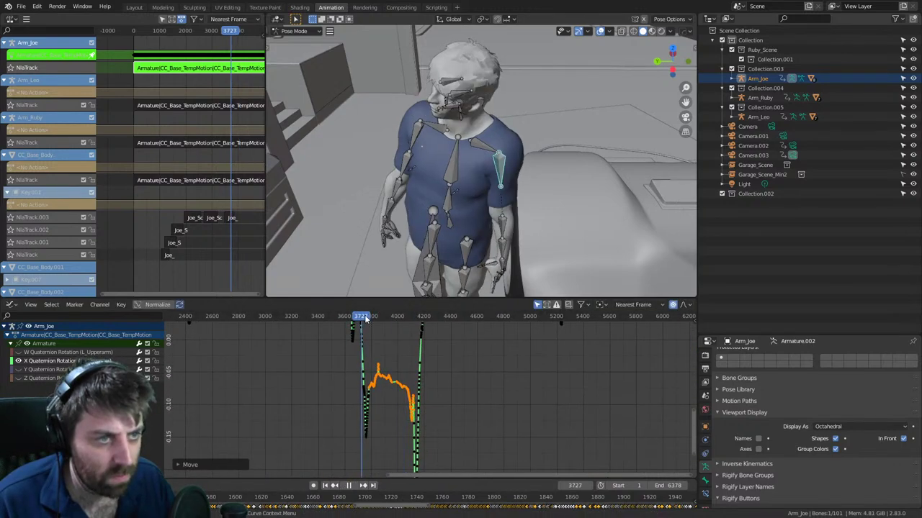
key(space)
drag(376, 320, 409, 318)
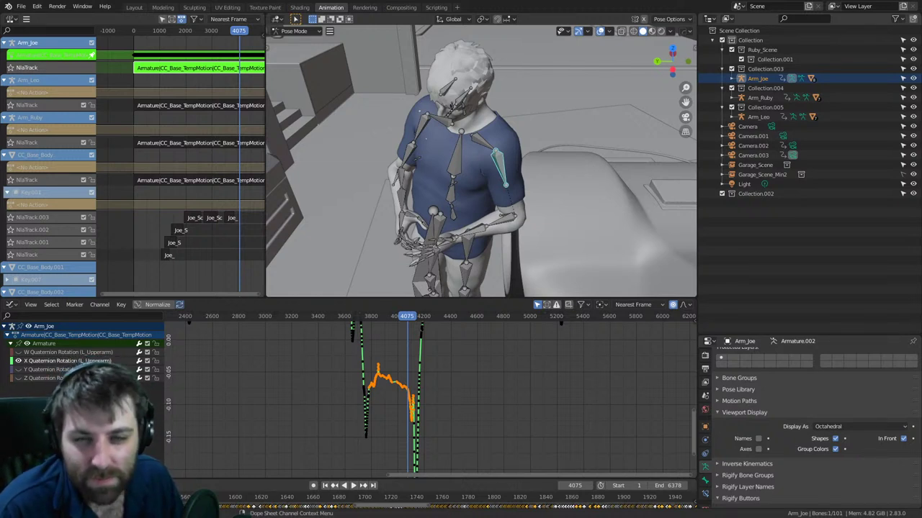
- Select all keys of the left upper arm's X Quaternion Rotation curve and run Clean Keyframes on them
scroll(343, 378, down, 4)
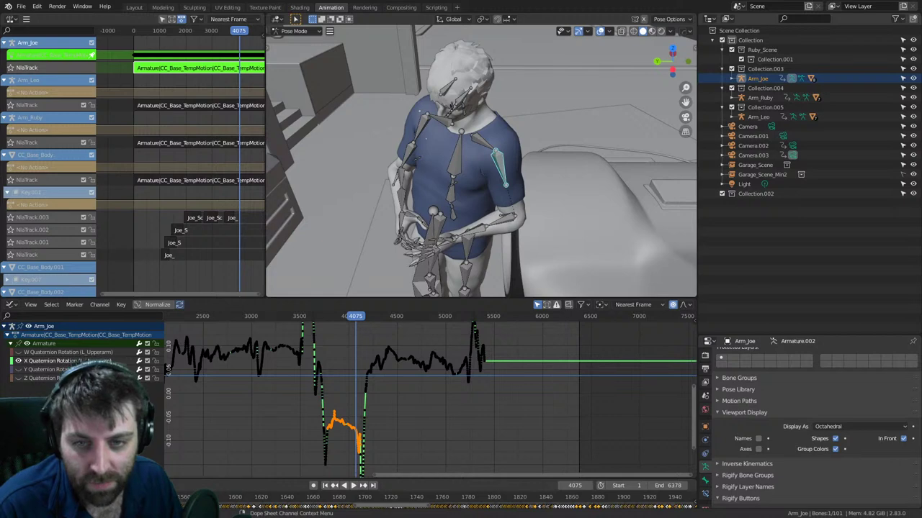
middle_drag(382, 391, 366, 399)
scroll(364, 397, up, 7)
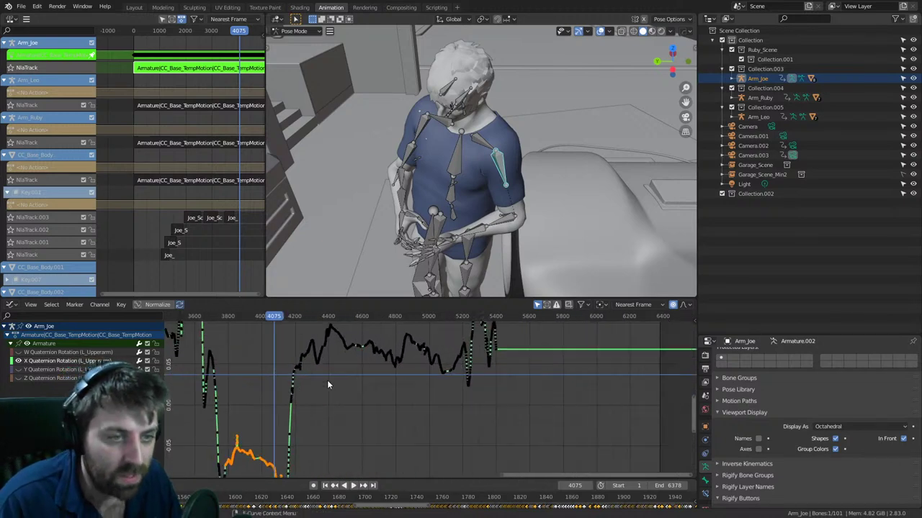
middle_drag(304, 374, 444, 391)
key(a)
key(F3)
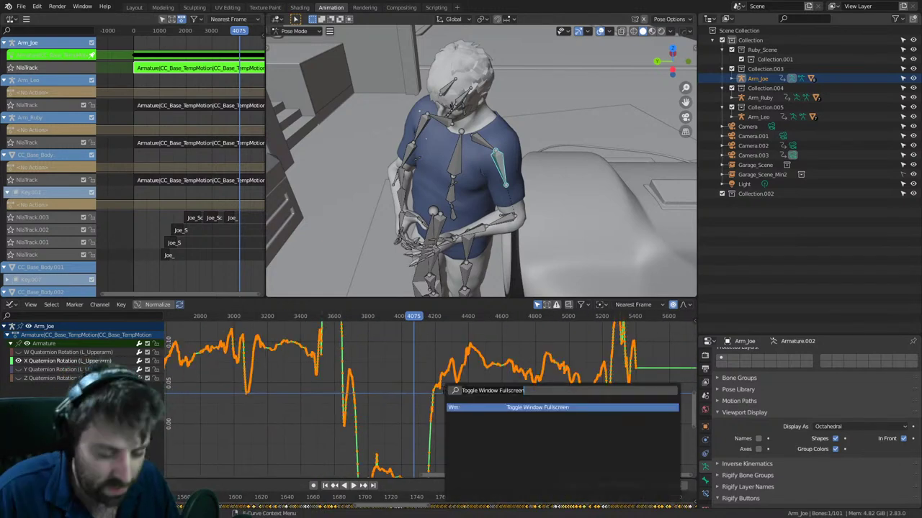
text(sim)
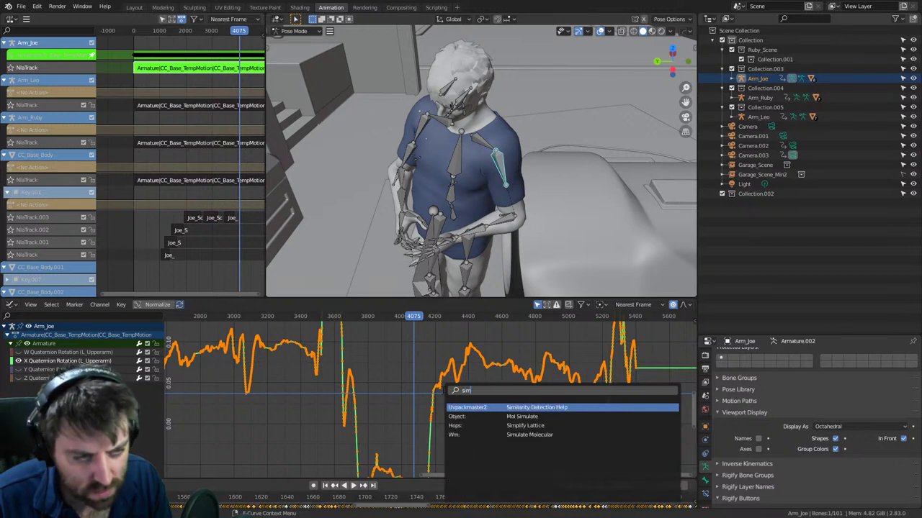
key(BackSpace)
key(BackSpace)
key(BackSpace)
text(clean)
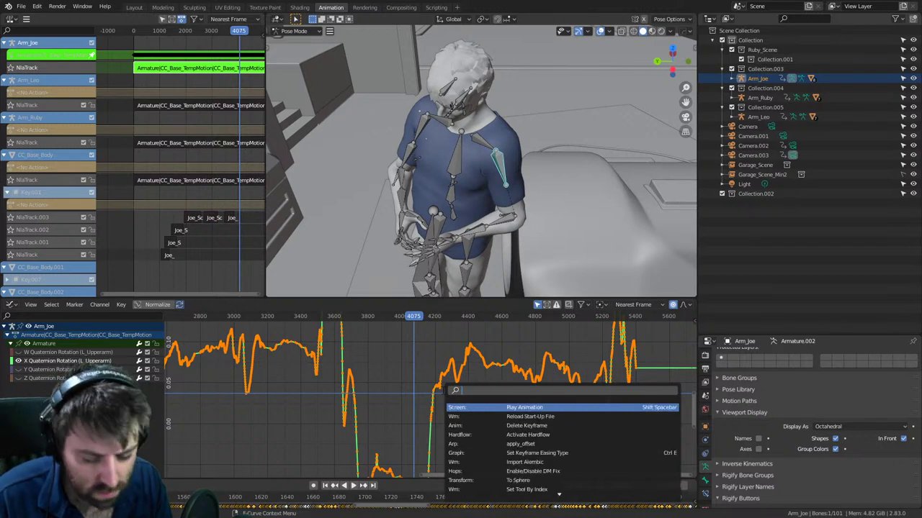
key(Down)
key(Down)
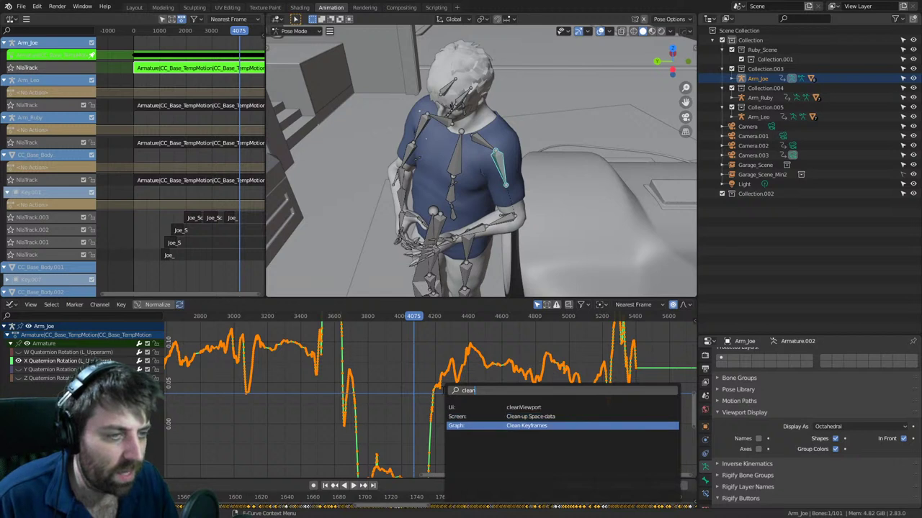
key(Return)
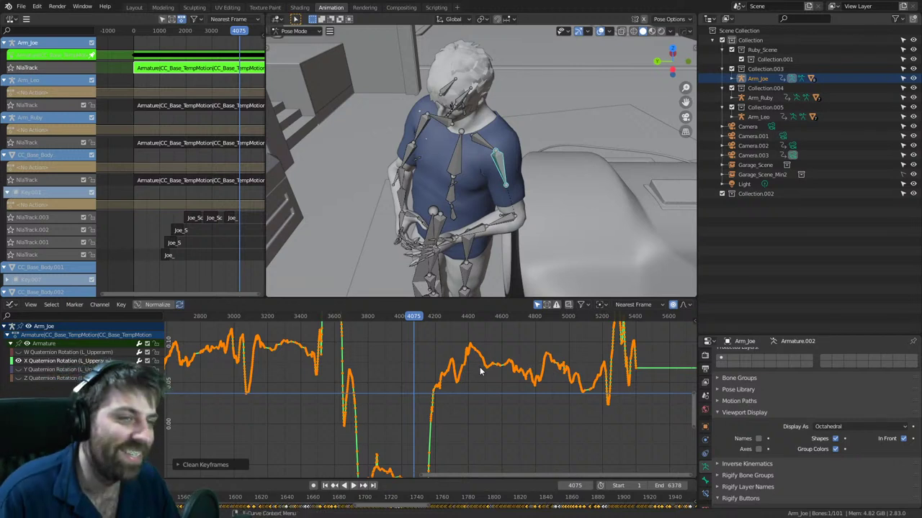
- Deselect the curve's keys, play from frame 3699 to 3823 and examine Joe's folded arms up close
click(371, 329)
click(351, 317)
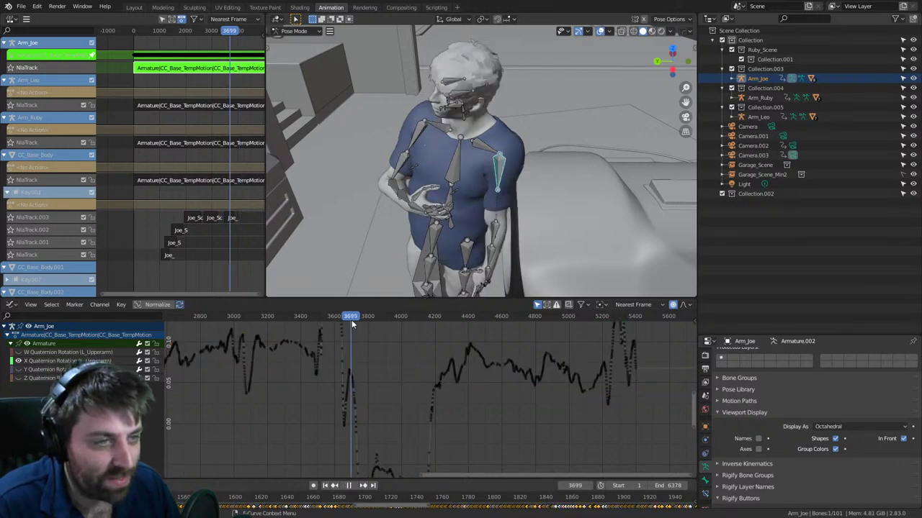
key(space)
key(space)
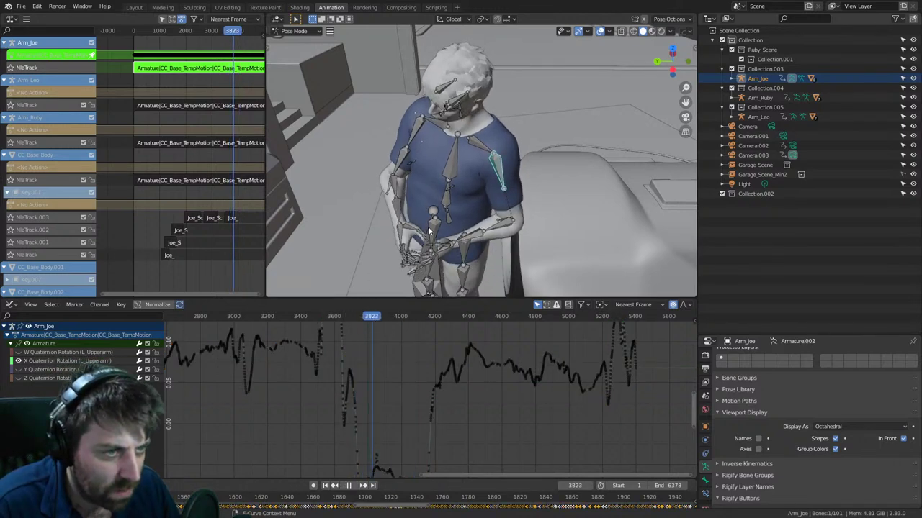
middle_drag(418, 231, 429, 210)
scroll(472, 233, up, 5)
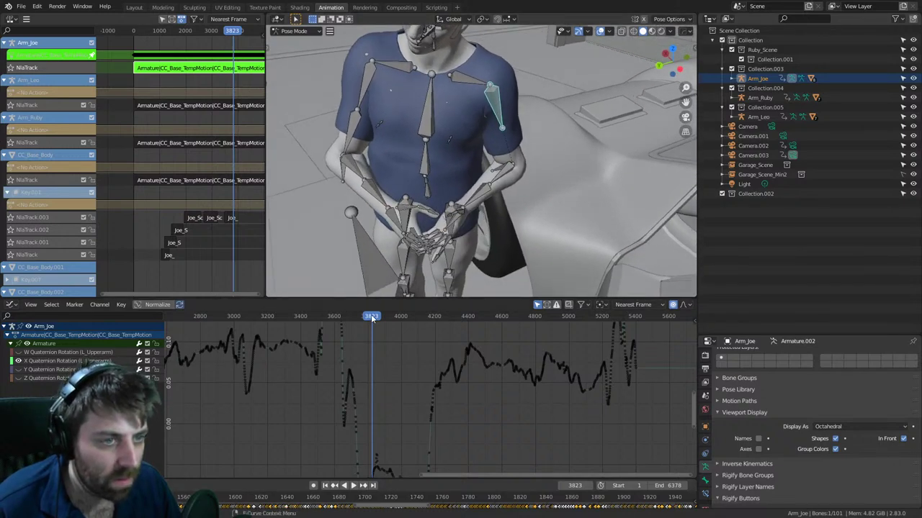
- Replay the arm-folding motion from about frame 3742 to 3860 and examine Joe's folded hands at frame 3825 from several angles
click(366, 319)
key(space)
click(362, 320)
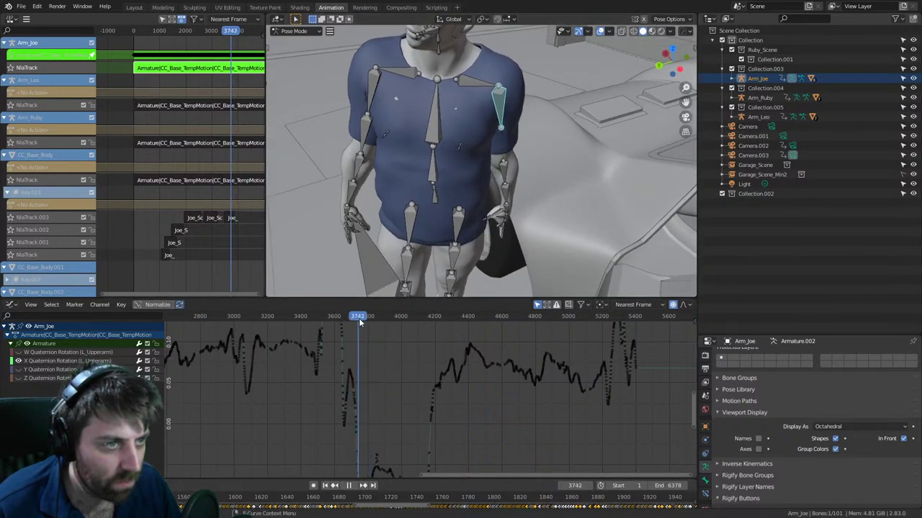
drag(363, 321, 378, 322)
key(space)
middle_drag(404, 294, 450, 238)
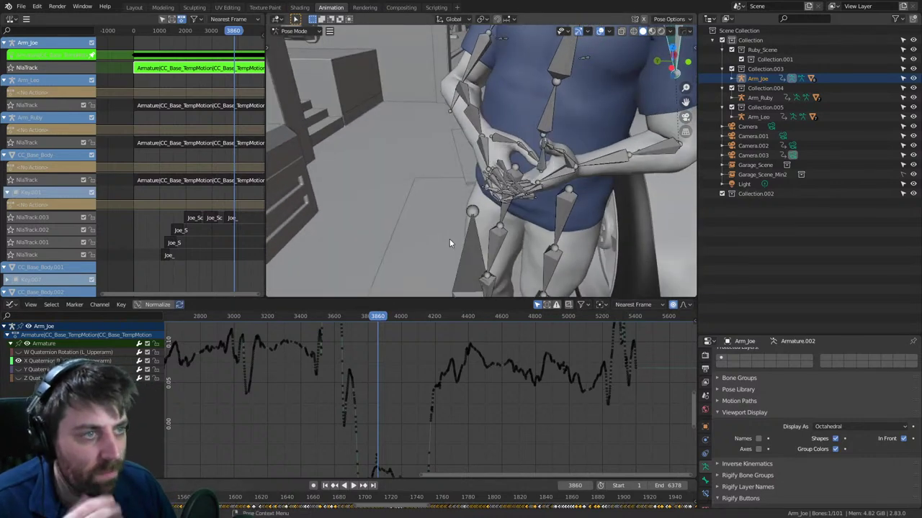
mouse_move(376, 318)
mouse_down()
mouse_move(351, 318)
mouse_move(371, 319)
mouse_up()
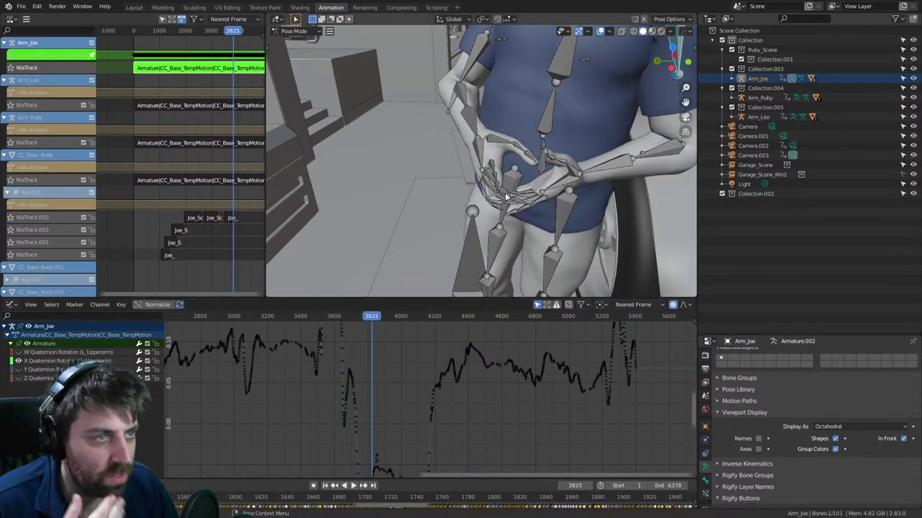
middle_drag(473, 135, 628, 237)
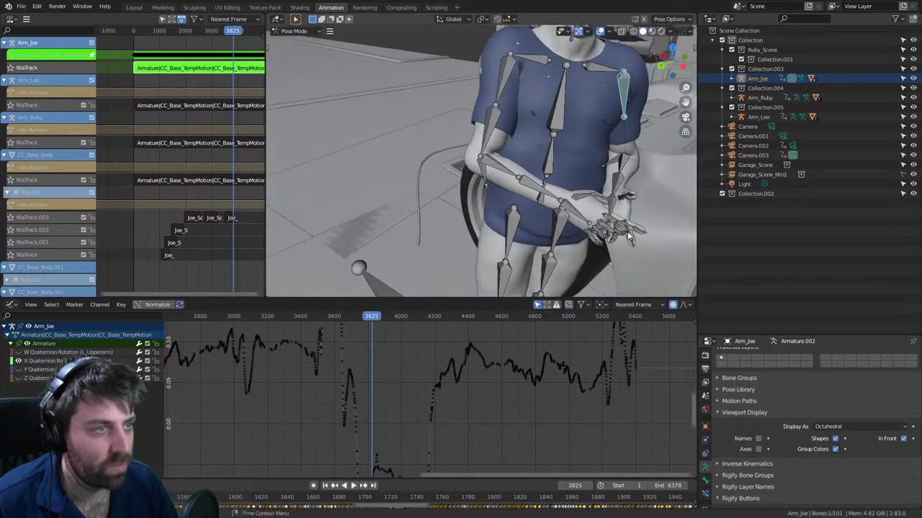
- Try offsetting all rotation curve keys of Joe's right forearm twist bone vertically
click(493, 171)
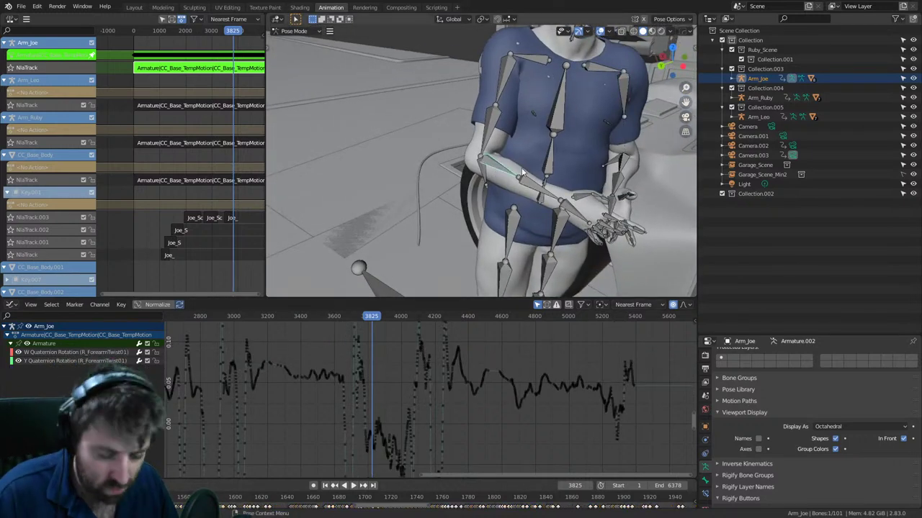
scroll(421, 393, down, 3)
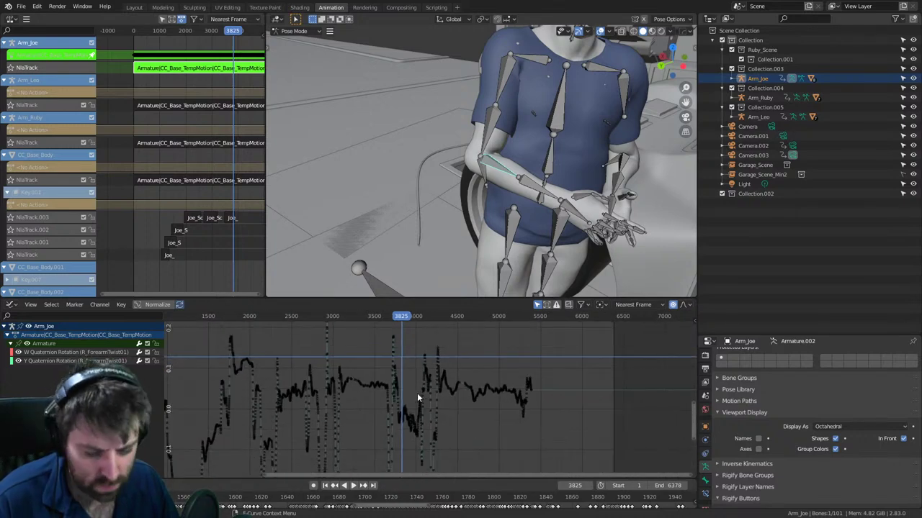
key(a)
key(g)
key(y)
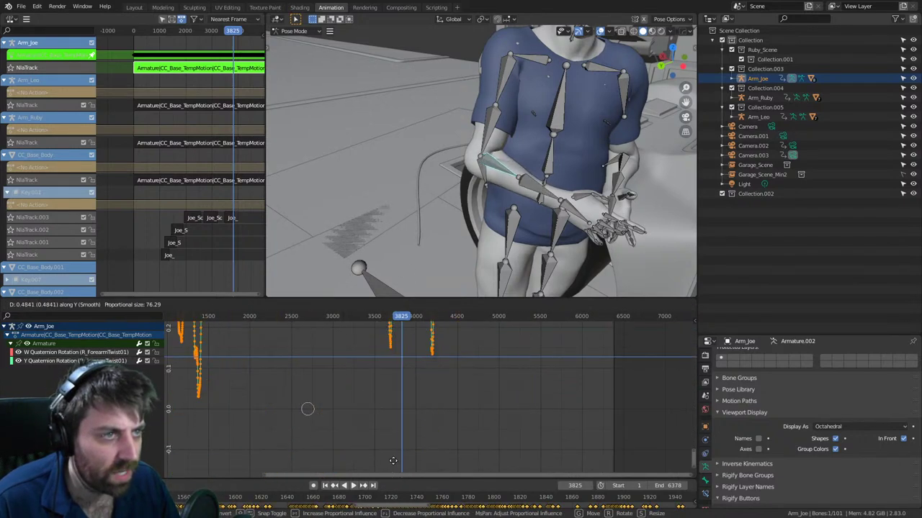
key(Escape)
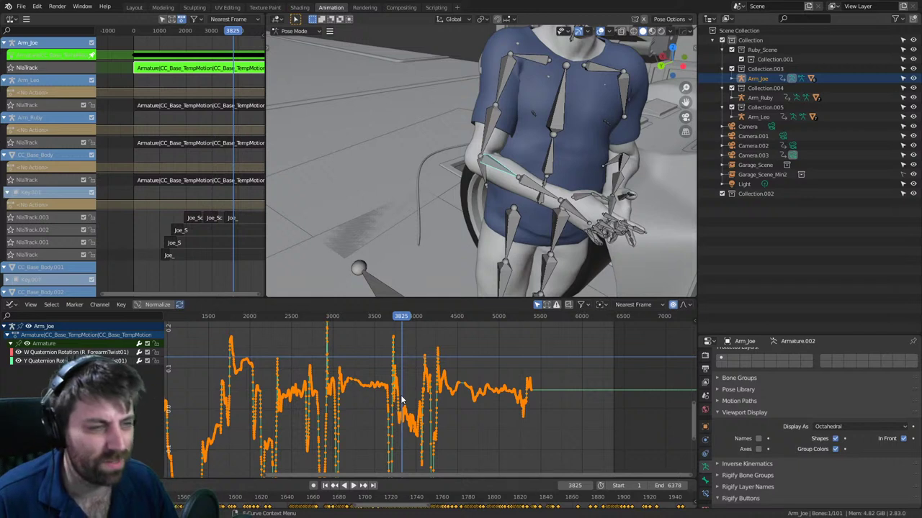
- Select the right forearm bone overlapped by its twist bone and try raising all its quaternion rotation curves
key(h)
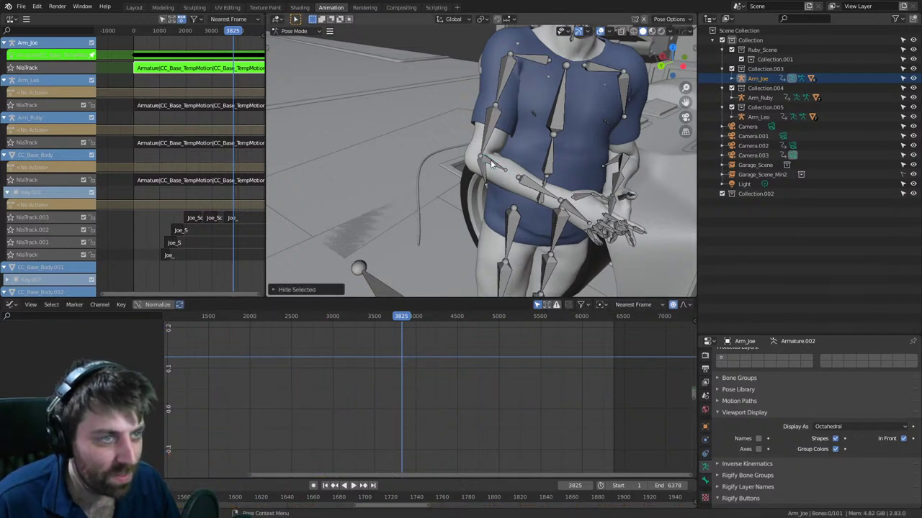
key(alt+h)
key(a)
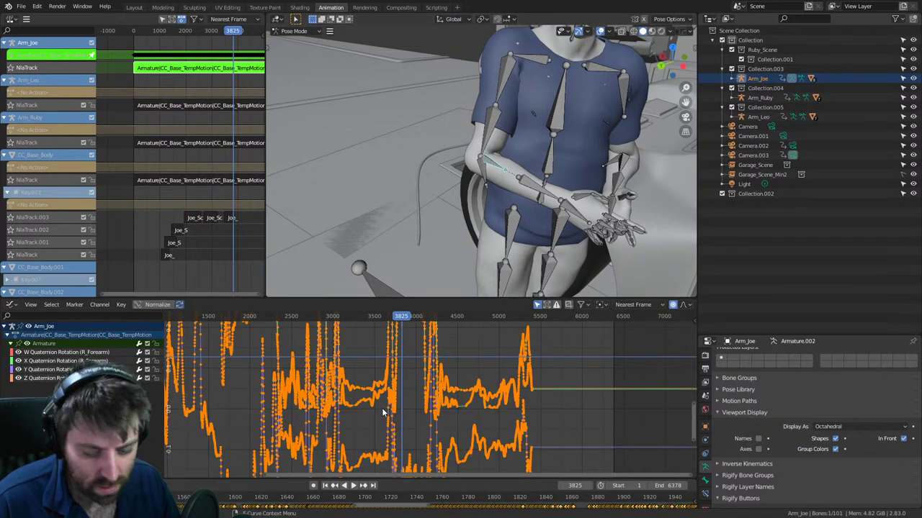
key(g)
key(y)
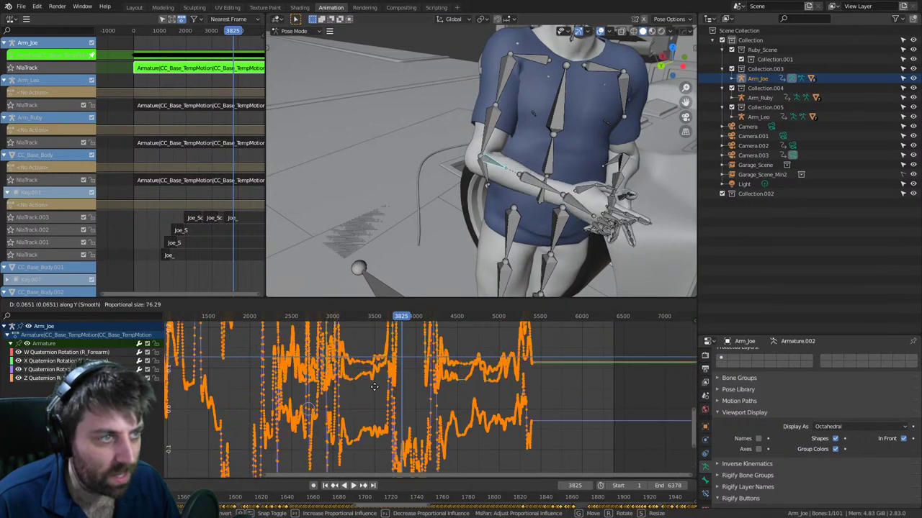
right_click(374, 386)
- Isolate the right forearm's Z Quaternion Rotation curve and try raising it at frame 3905
middle_drag(572, 261, 530, 258)
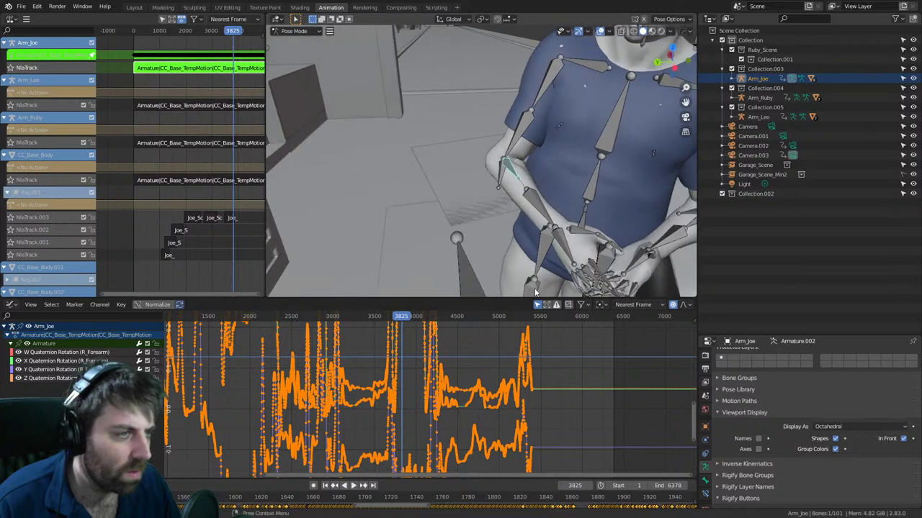
middle_drag(535, 291, 428, 251)
middle_drag(406, 353, 376, 364)
click(381, 318)
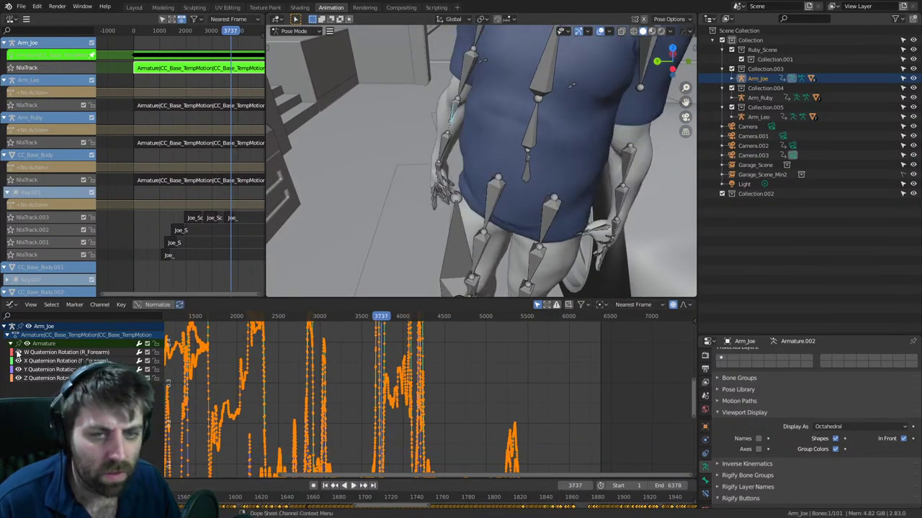
drag(17, 353, 21, 385)
click(18, 379)
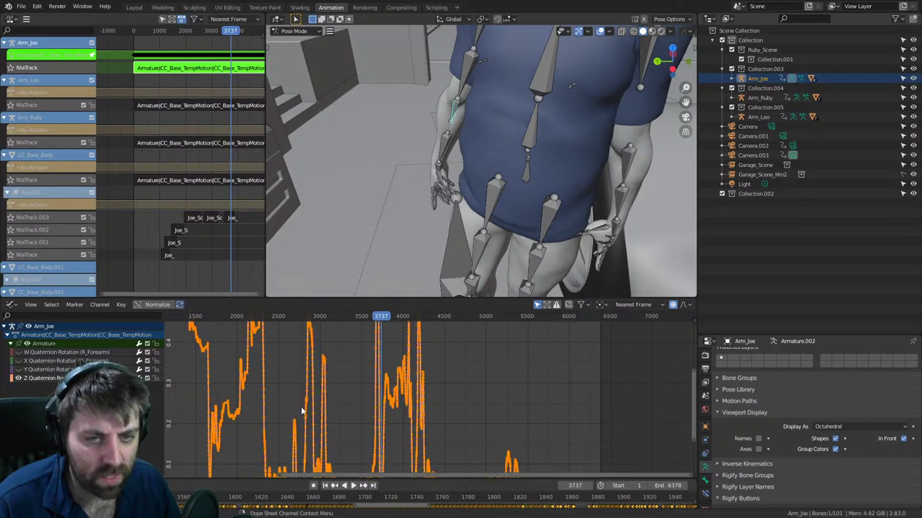
click(395, 322)
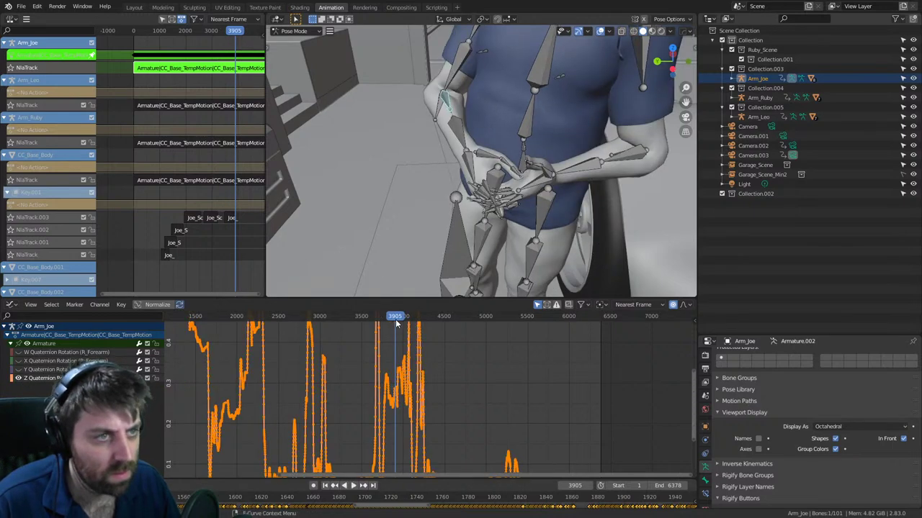
key(g)
key(y)
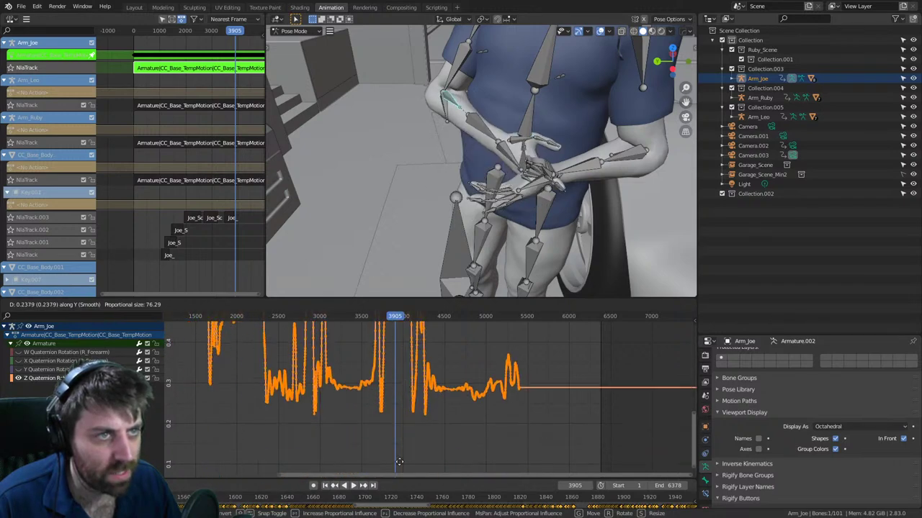
key(Escape)
- Show only the right forearm's Y Quaternion Rotation curve and try offsetting all its keys vertically
click(18, 378)
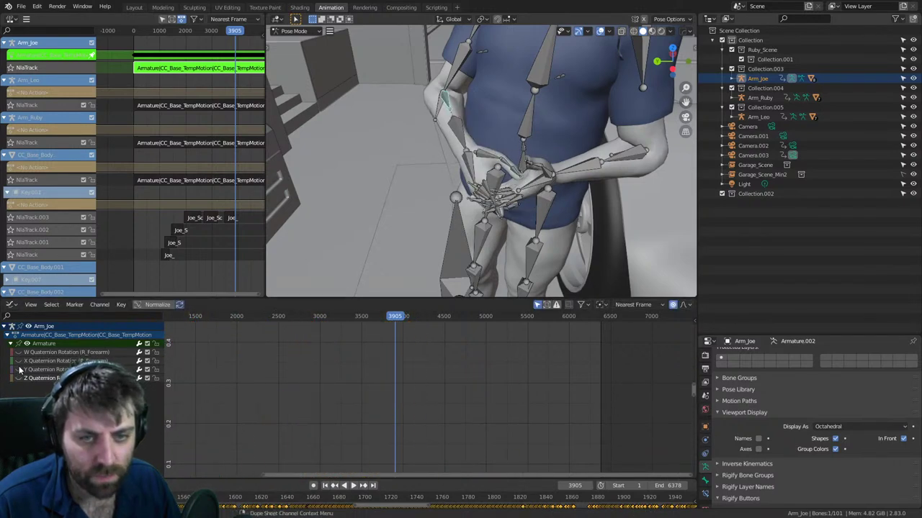
click(18, 369)
key(a)
key(g)
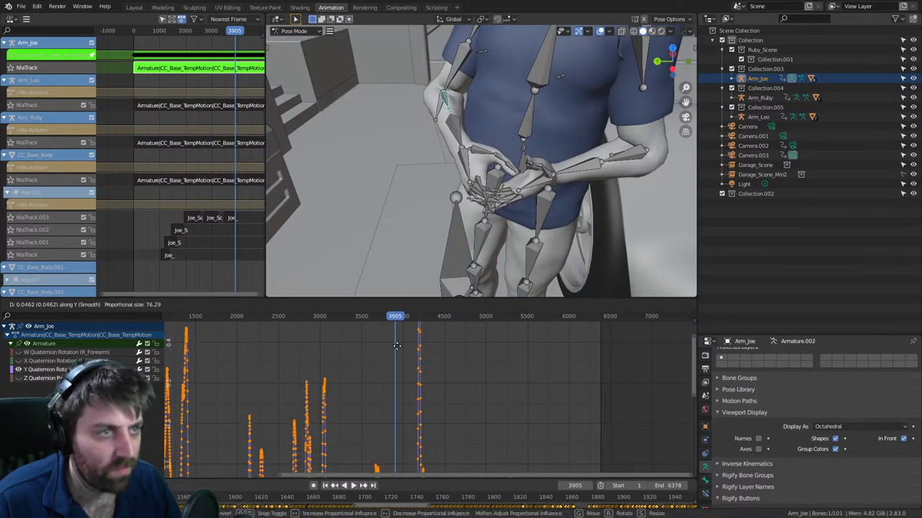
key(Escape)
- Select Joe's right upper arm bone and show only its Z Quaternion Rotation curve
middle_drag(459, 178, 507, 129)
click(465, 88)
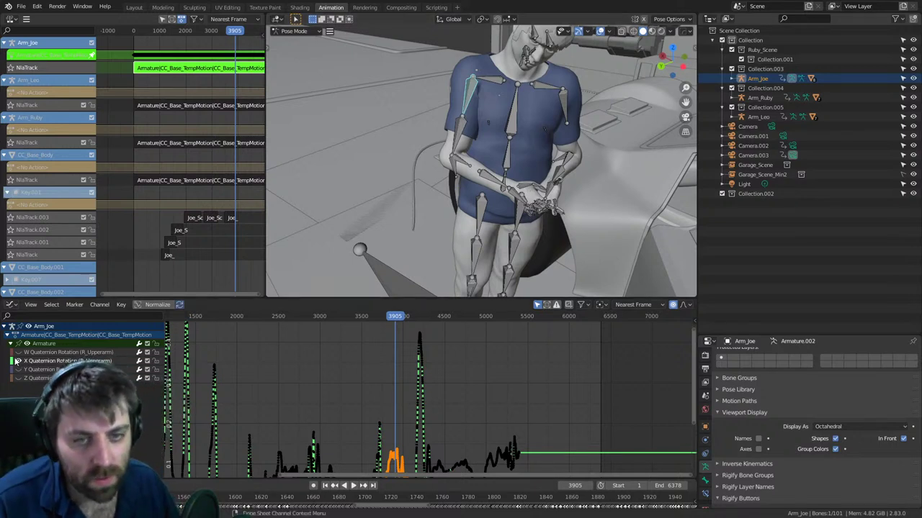
drag(18, 352, 19, 378)
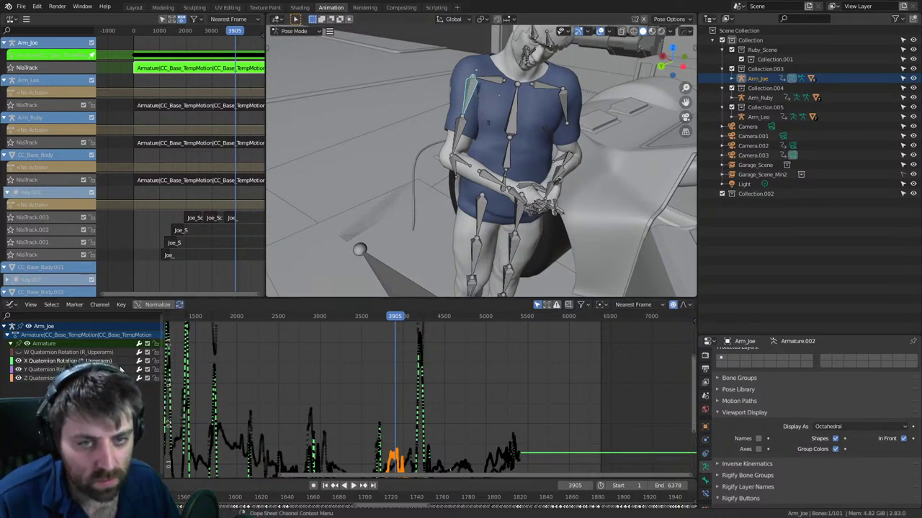
click(18, 361)
click(18, 369)
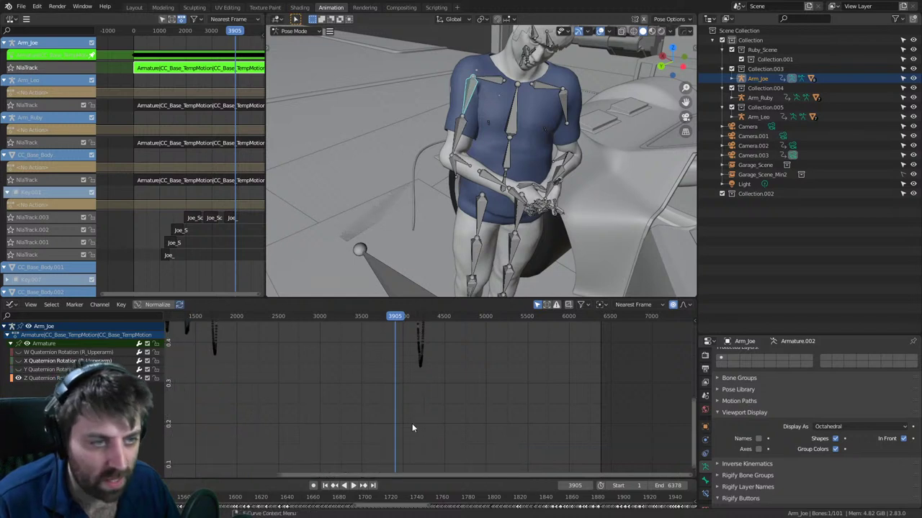
- Try lowering all keys of the right upper arm's Z Quaternion Rotation curve
key(a)
key(g)
key(y)
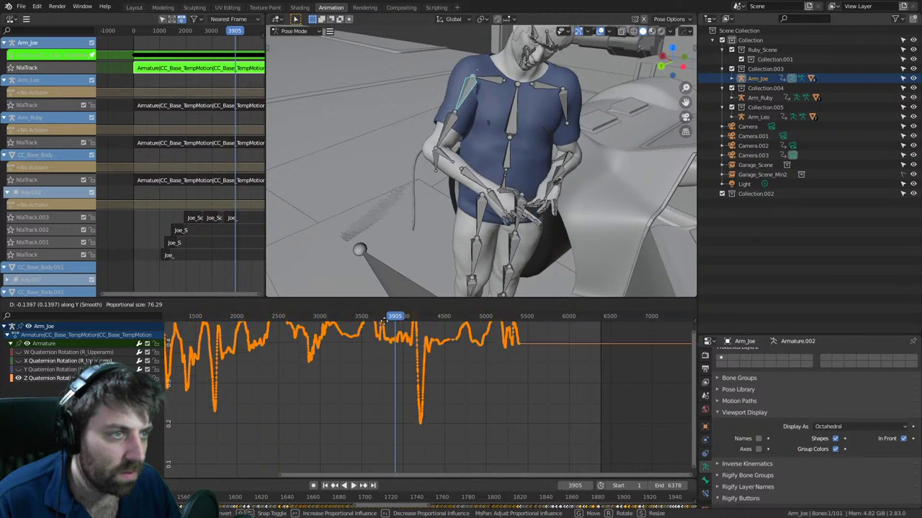
key(Escape)
- Switch to the right upper arm's Y Quaternion Rotation curve and try lowering all its keys
click(19, 378)
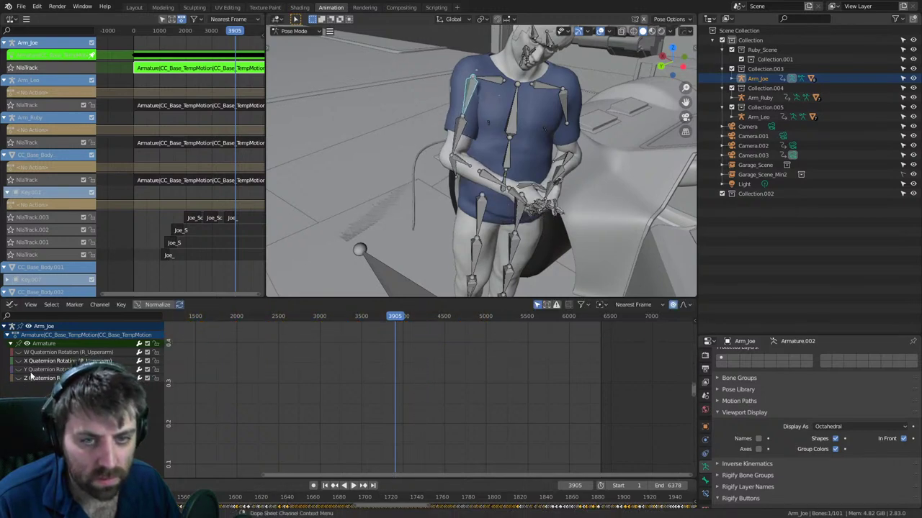
click(19, 370)
key(a)
key(g)
key(y)
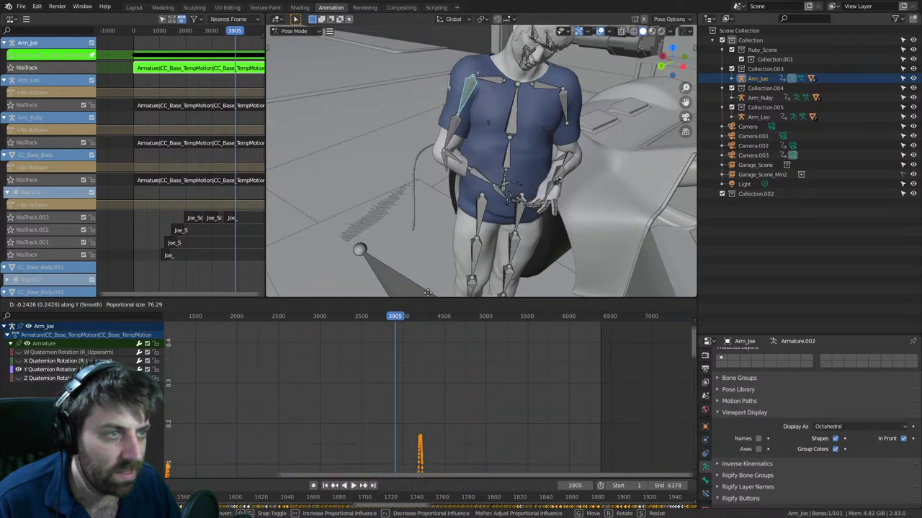
key(Escape)
- Show only the right upper arm's X Quaternion Rotation curve and lower all its keys by about 0.09
click(19, 369)
click(18, 360)
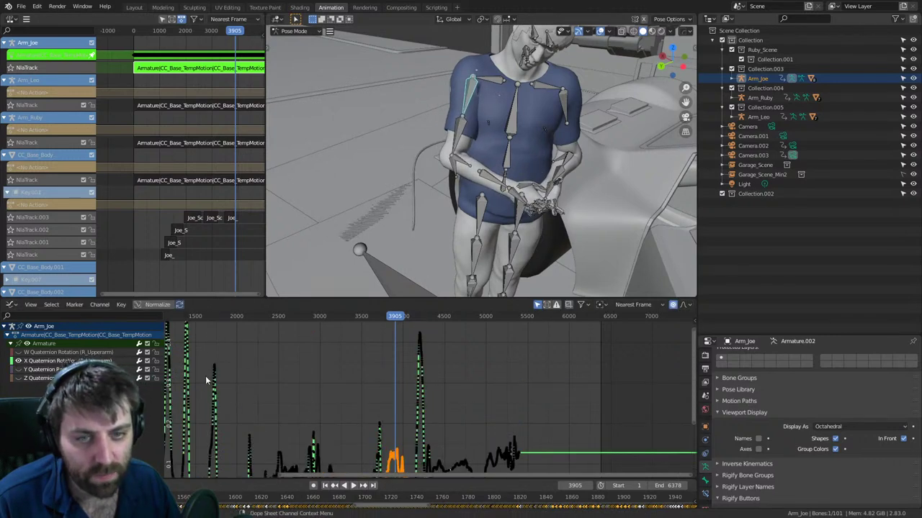
key(a)
key(g)
key(y)
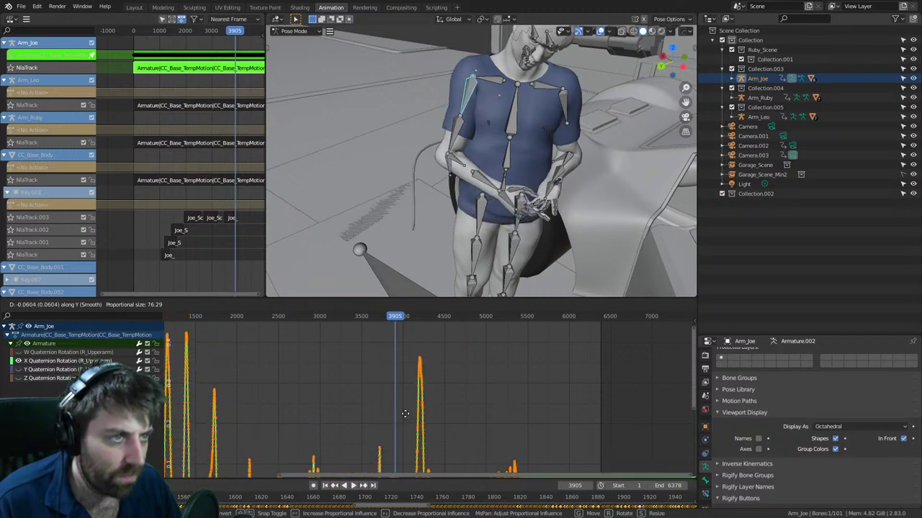
click(438, 375)
- Play the arm-folding section up to about frame 3876 and check the spacing of Joe's hands from different angles
middle_drag(552, 243, 466, 242)
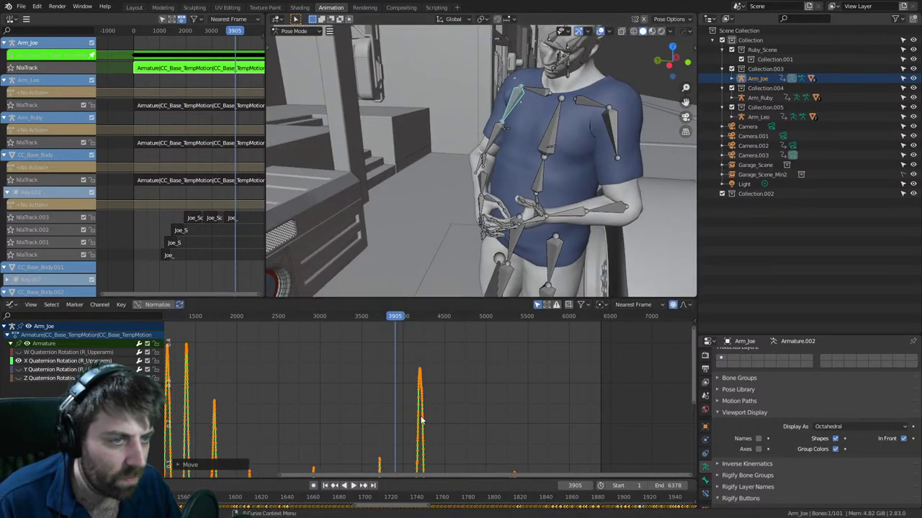
drag(380, 314, 373, 314)
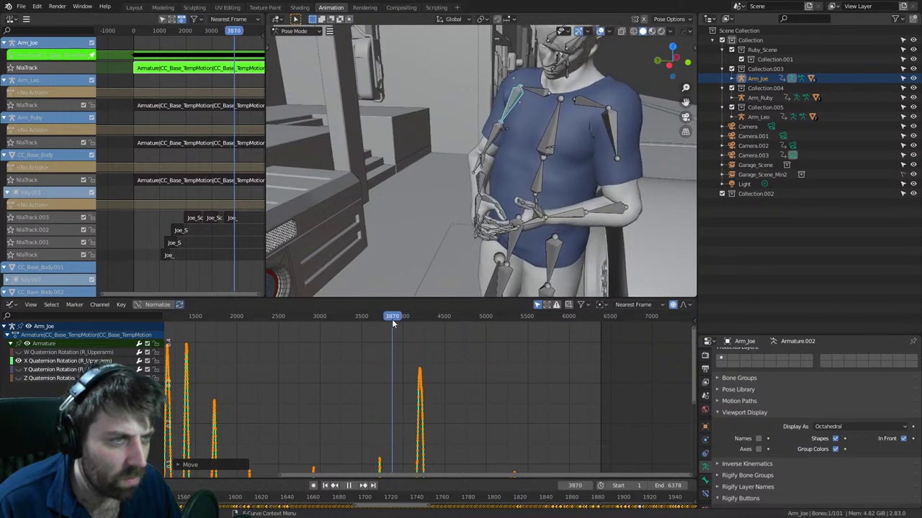
key(space)
middle_drag(589, 262, 461, 295)
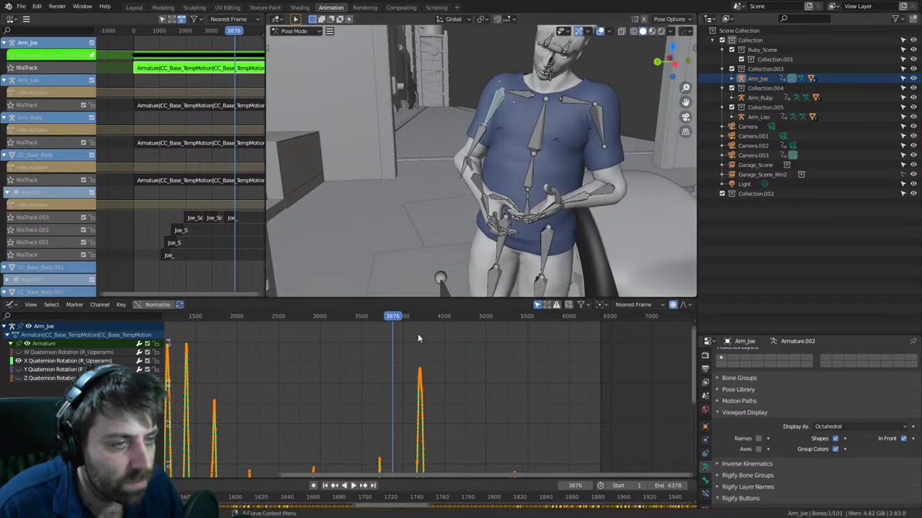
drag(382, 320, 393, 319)
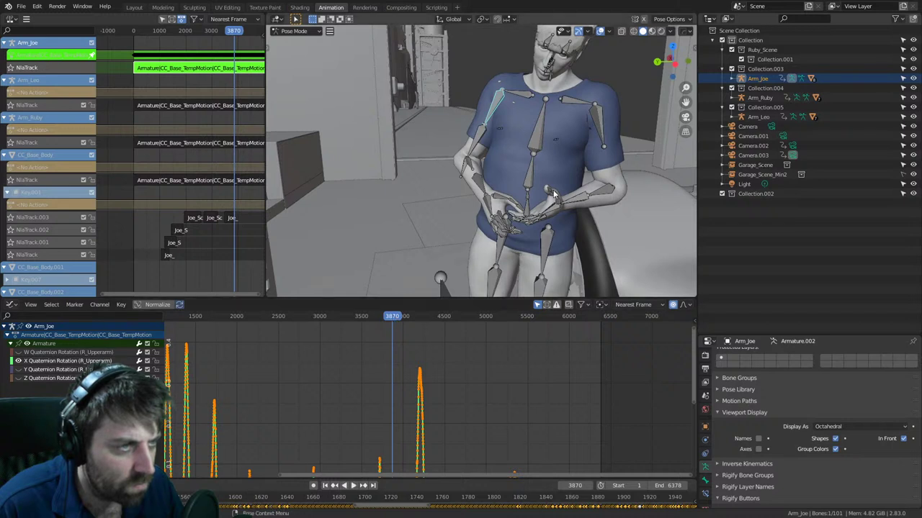
- Hide the left forearm twist bone, select the left forearm bone and show only its W Quaternion Rotation curve
click(604, 196)
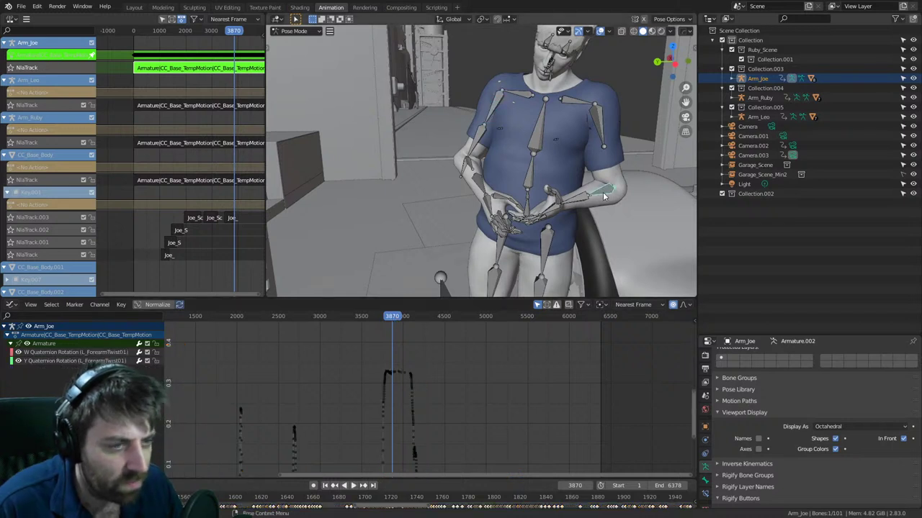
key(h)
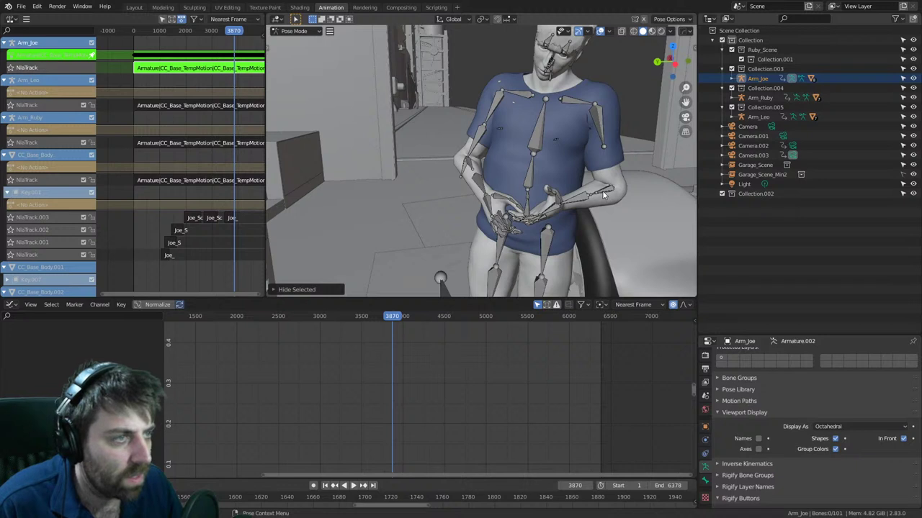
key(ctrl+z)
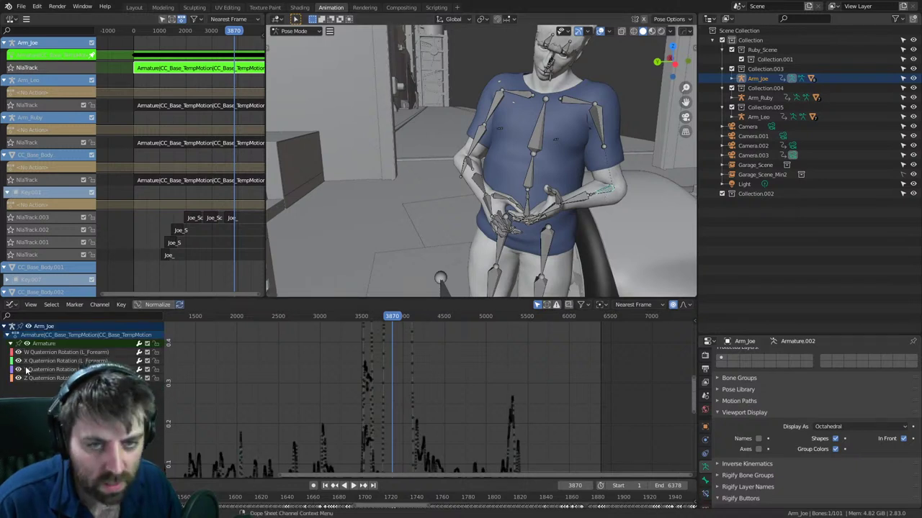
drag(18, 370, 18, 378)
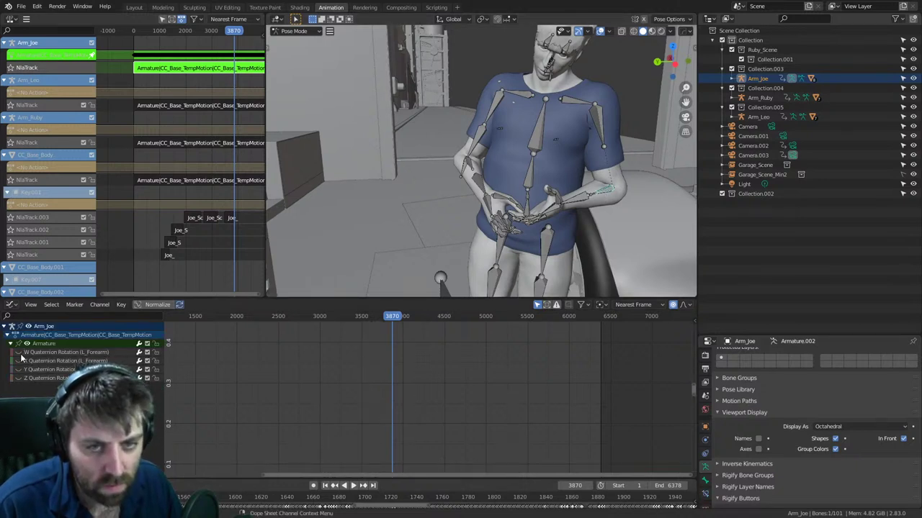
- Try raising all keys of the left forearm's W Quaternion Rotation curve by about 0.14 and view the hands from the side
key(g)
key(y)
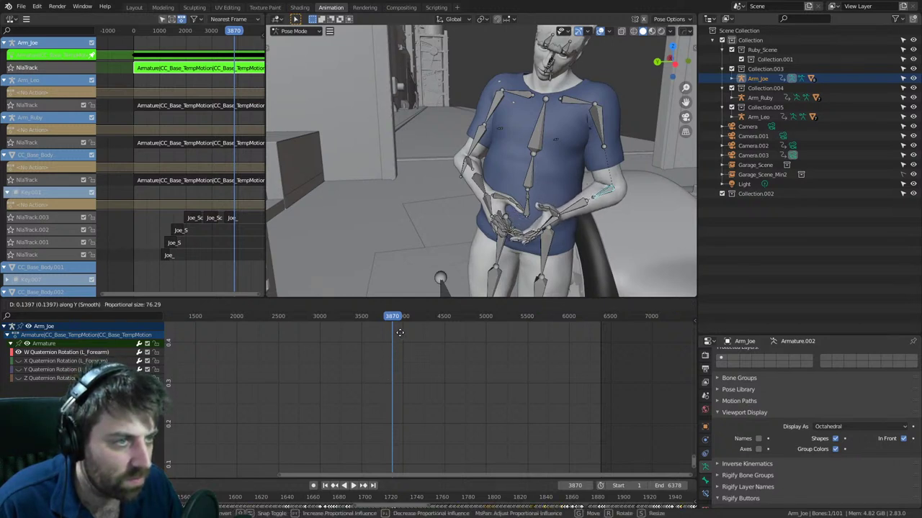
click(457, 262)
middle_drag(447, 231, 482, 242)
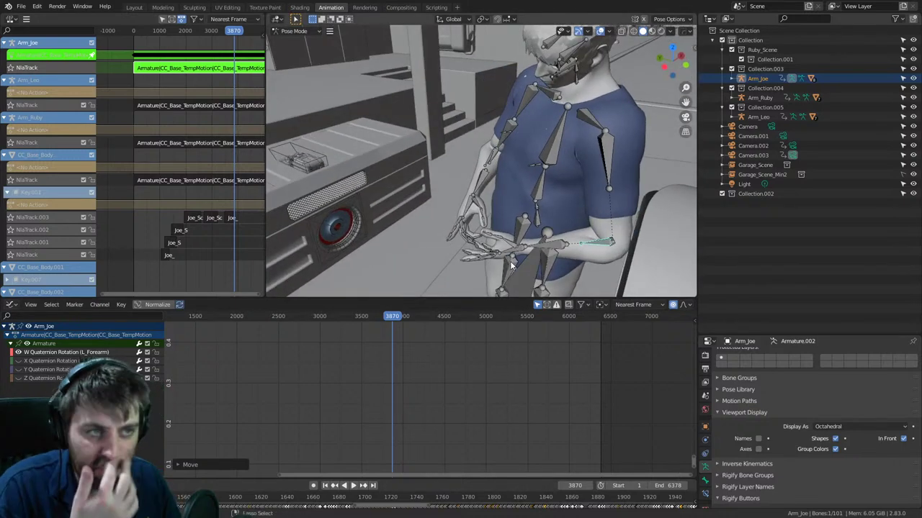
- Select only the low keys in the dip around frame 3870 on the left forearm's W Quaternion Rotation curve
key(Home)
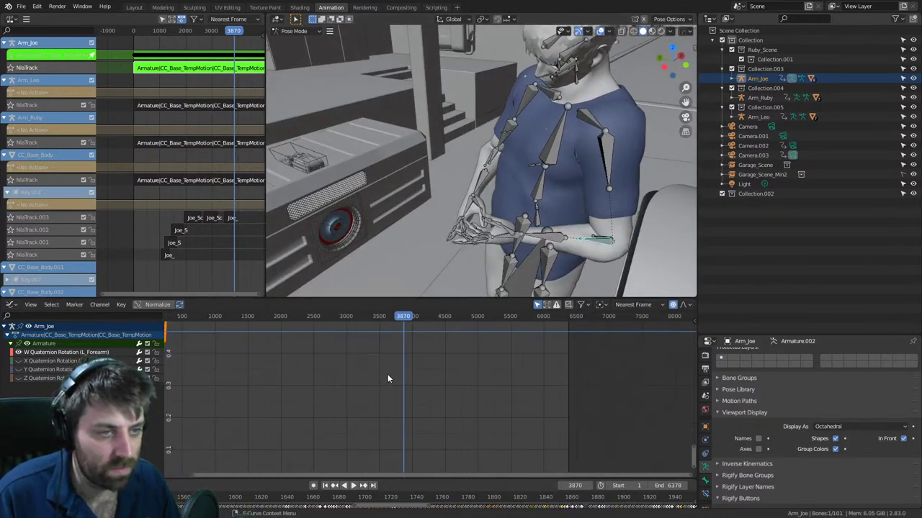
scroll(403, 425, up, 3)
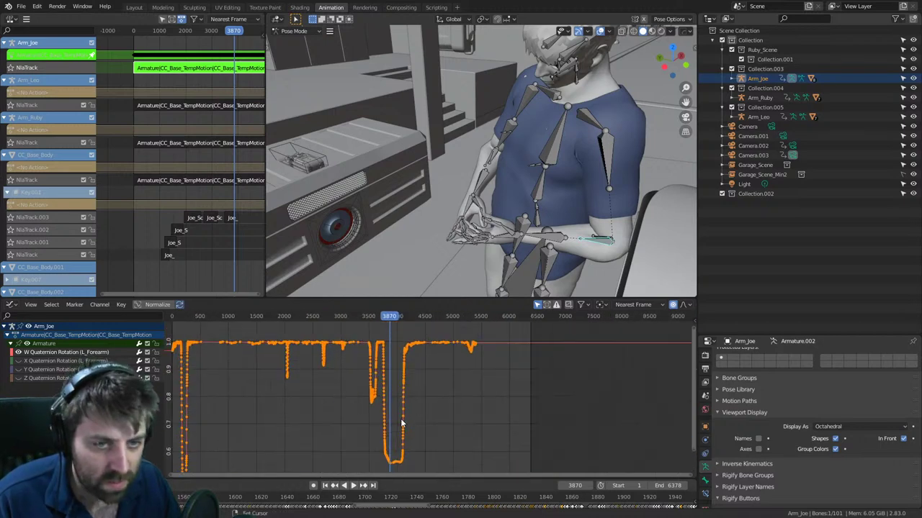
scroll(392, 417, up, 3)
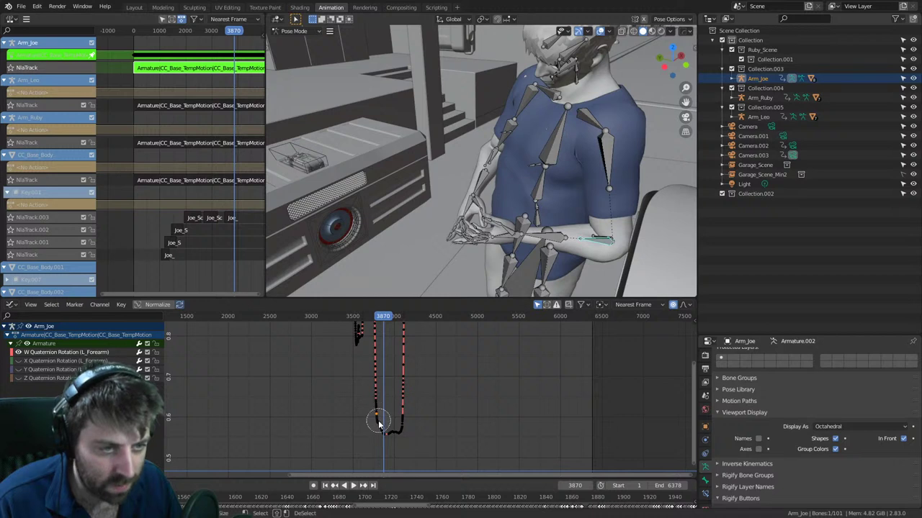
middle_drag(397, 425, 403, 457)
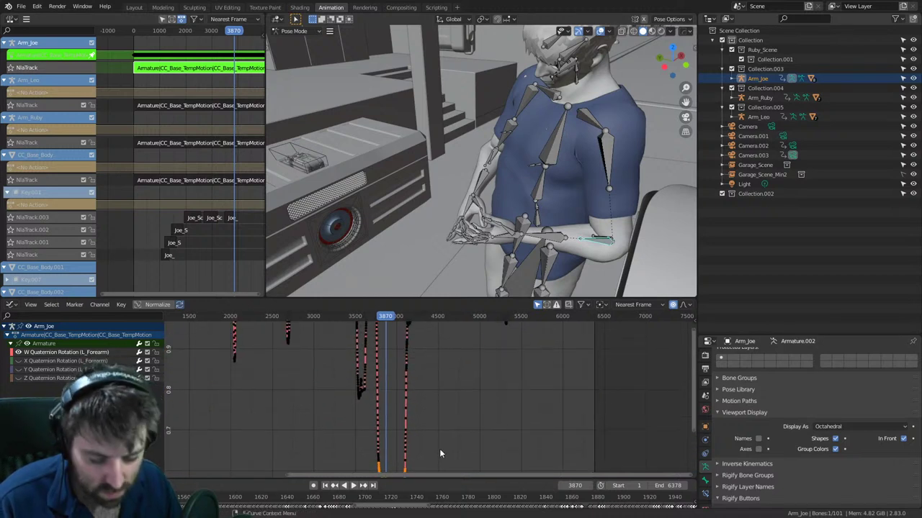
middle_drag(415, 334, 430, 337)
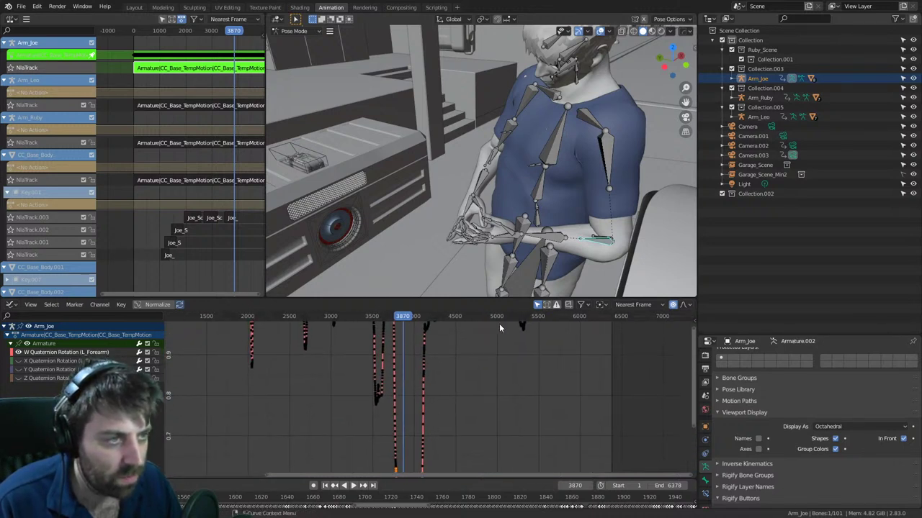
- Try raising the selected dip keys by about 0.16 with a smaller proportional editing influence
key(g)
key(y)
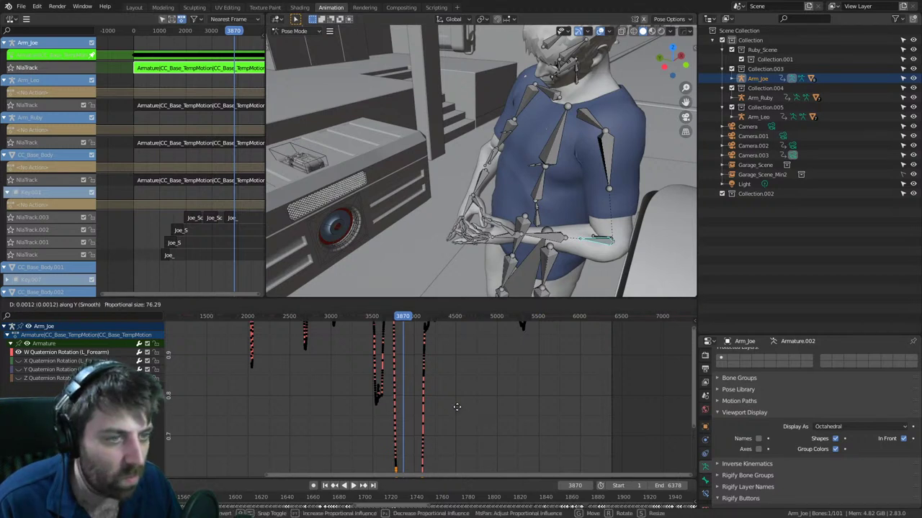
scroll(463, 367, up, 4)
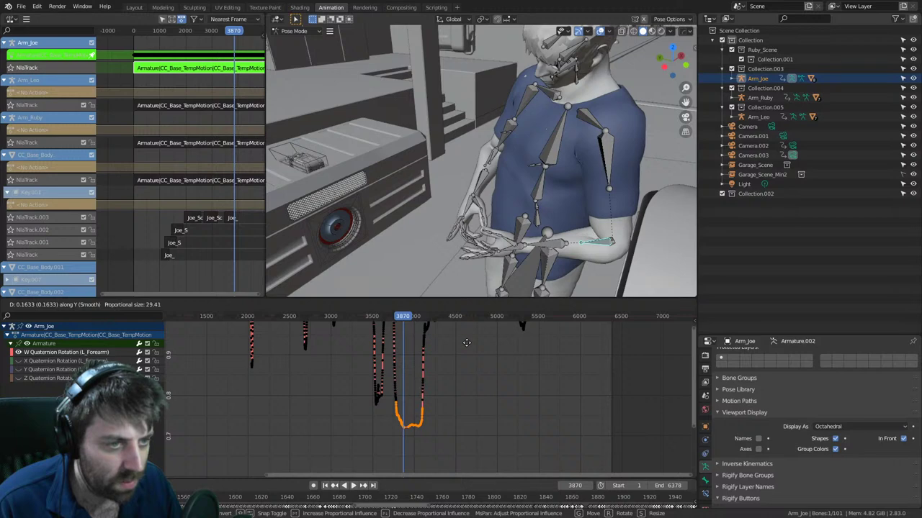
click(464, 344)
- Fit the whole W curve in view and raise its selected dip keys vertically with a proportional size of about 22
key(Home)
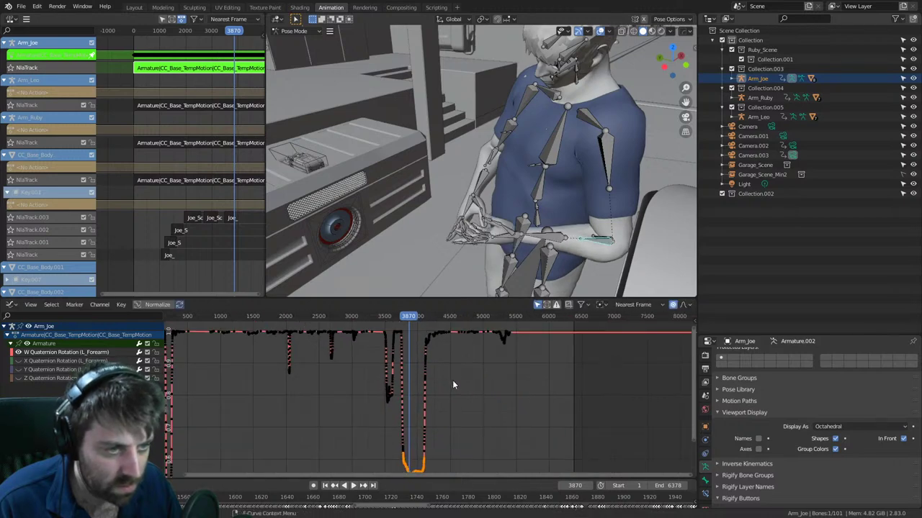
key(g)
key(y)
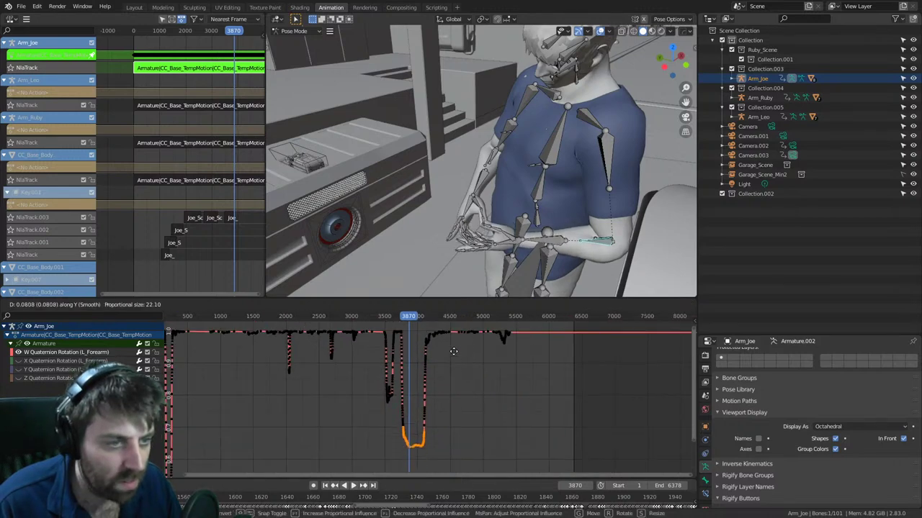
click(461, 331)
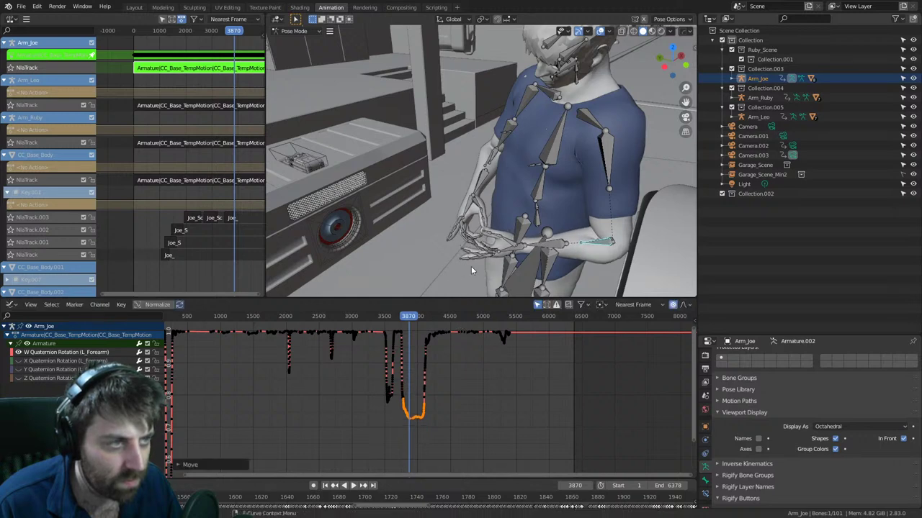
- Play the arm-folding section up to frame 4048 and examine the spacing of Joe's hands from the front and above
mouse_move(504, 274)
middle_down()
mouse_move(542, 261)
mouse_move(507, 273)
middle_up()
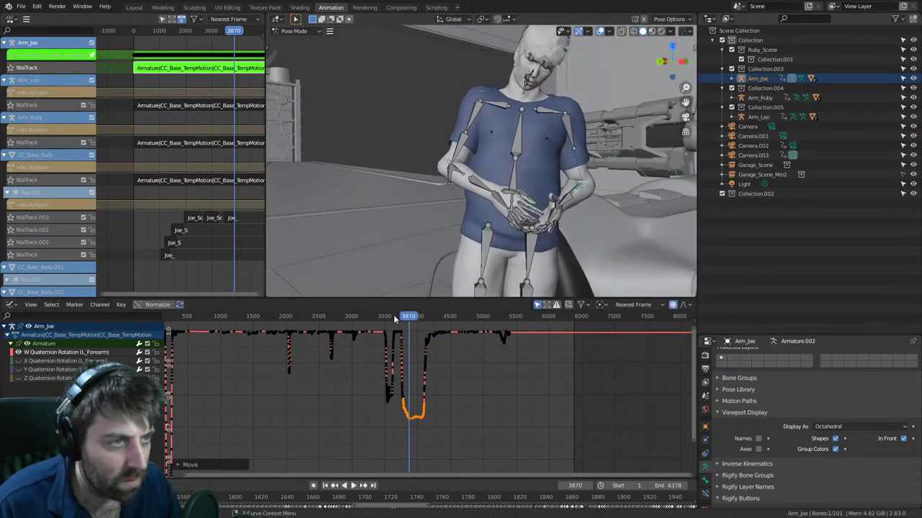
drag(394, 319, 412, 326)
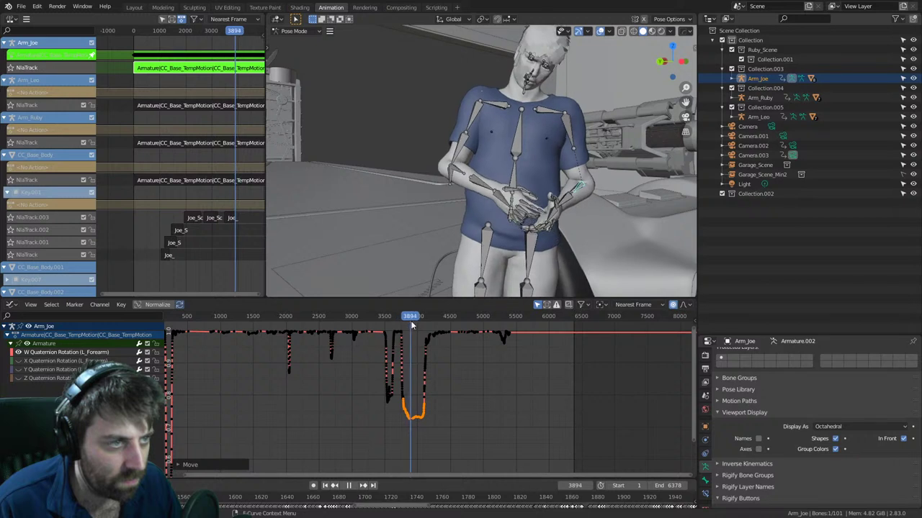
key(space)
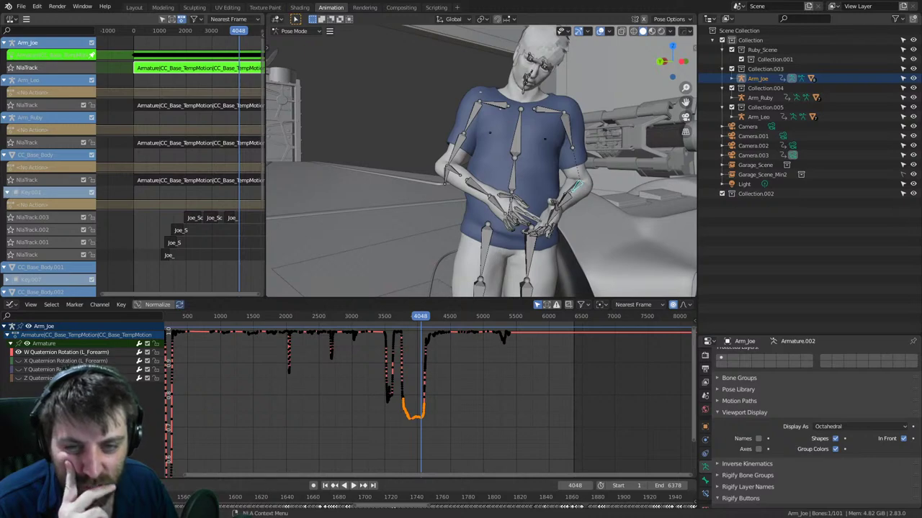
scroll(508, 127, down, 6)
middle_drag(508, 128, 485, 191)
scroll(340, 165, down, 4)
shift+middle_drag(540, 256, 493, 177)
scroll(481, 199, up, 6)
scroll(493, 177, up, 3)
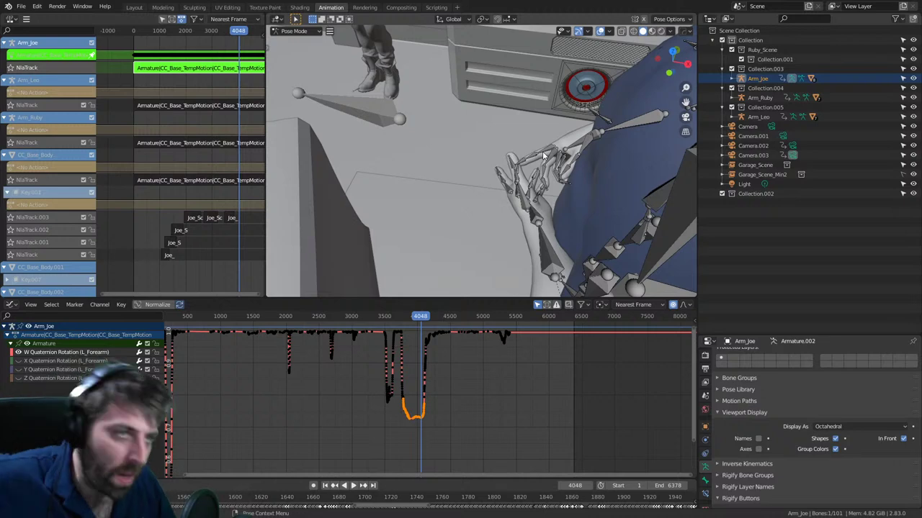
- Enlarge the timeline, go to frame 1629 and exit tweak mode on Arm_Joe's animation strip
scroll(544, 165, down, 6)
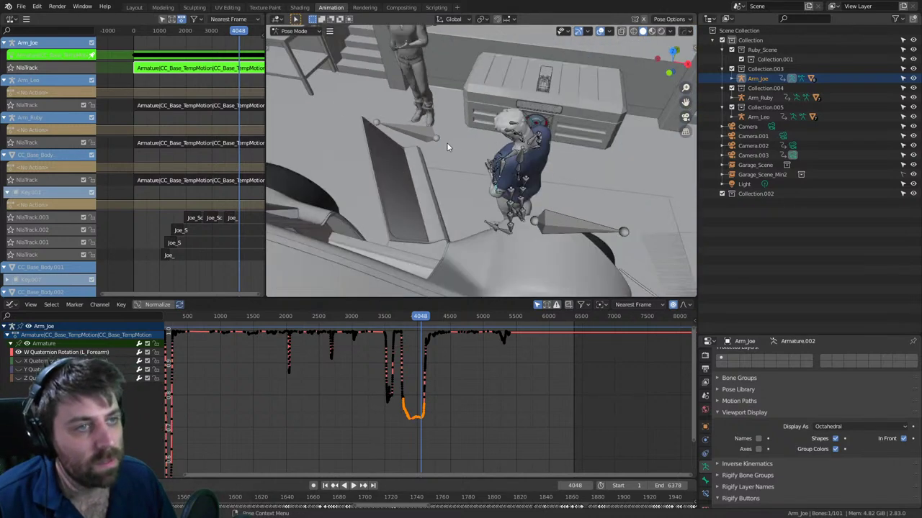
shift+middle_drag(448, 146, 505, 164)
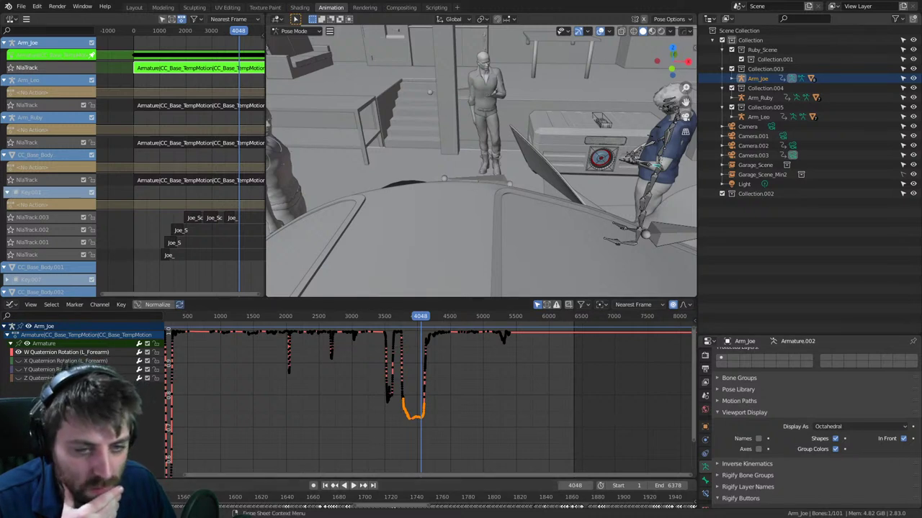
drag(432, 479, 432, 438)
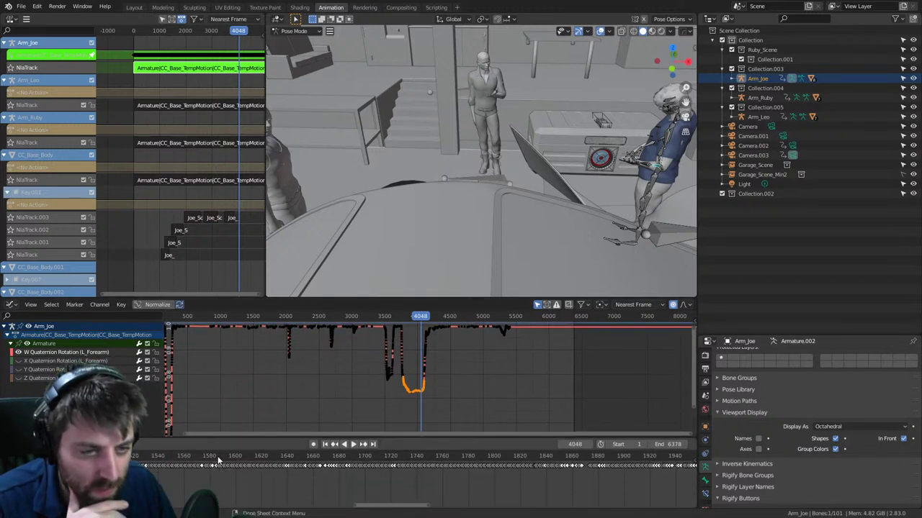
drag(219, 458, 273, 460)
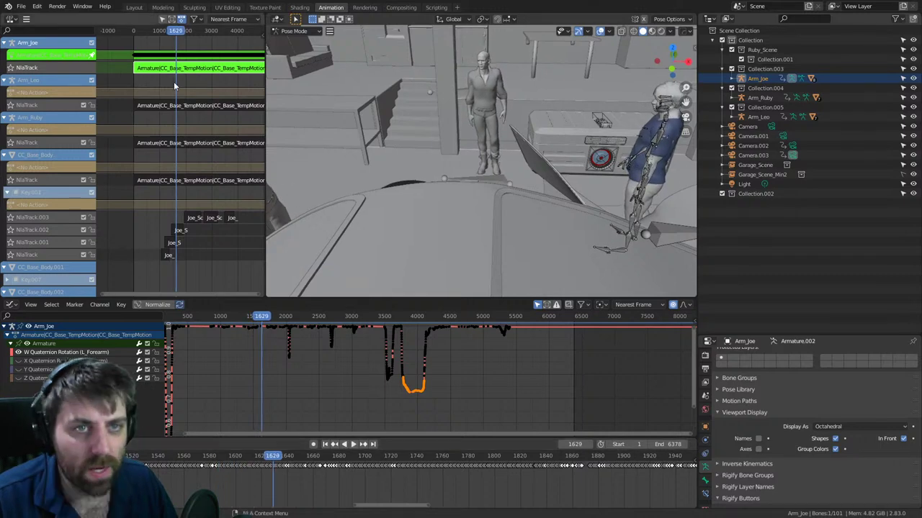
key(Tab)
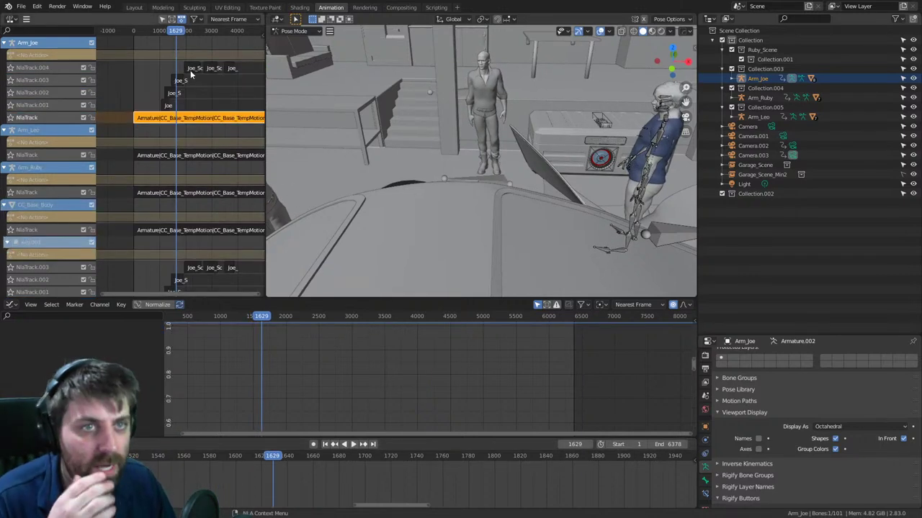
- Return to frame 0 and play the full scene to review all three characters' motion
drag(294, 318, 238, 317)
click(223, 317)
middle_drag(224, 317, 298, 322)
click(221, 319)
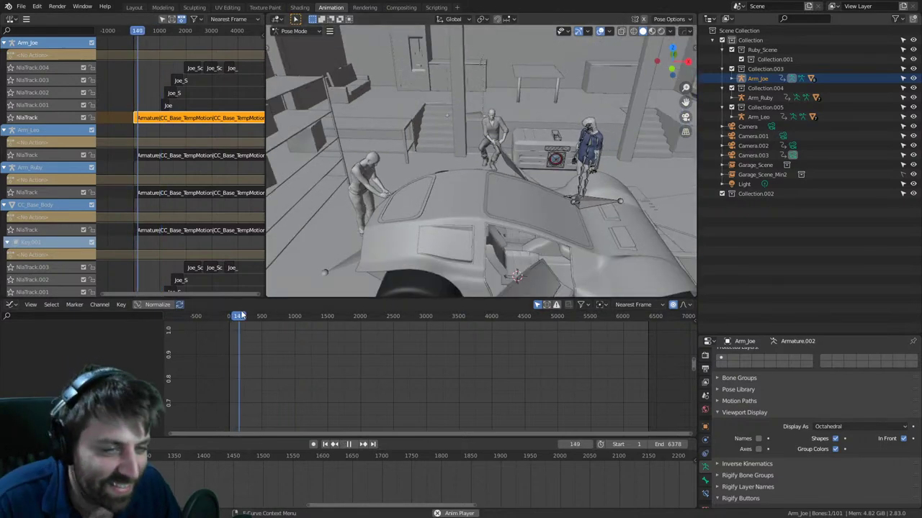
key(F3)
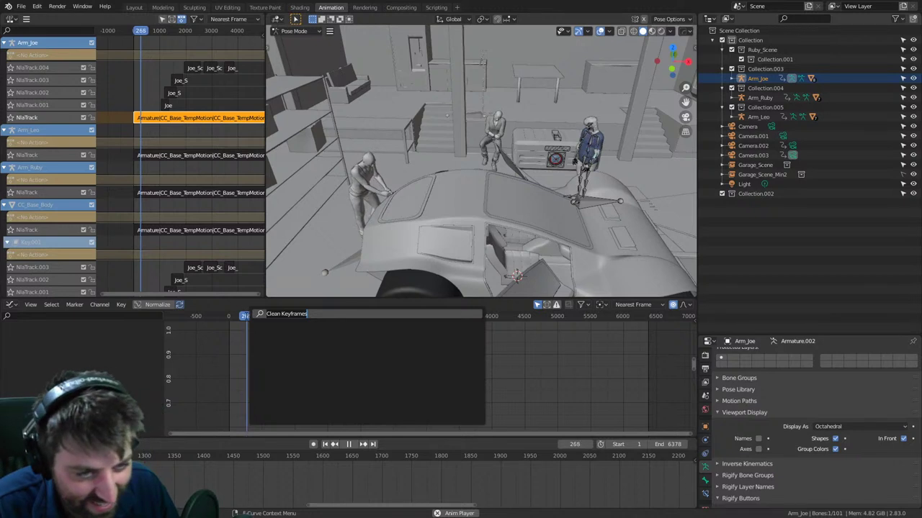
key(Escape)
drag(257, 319, 206, 312)
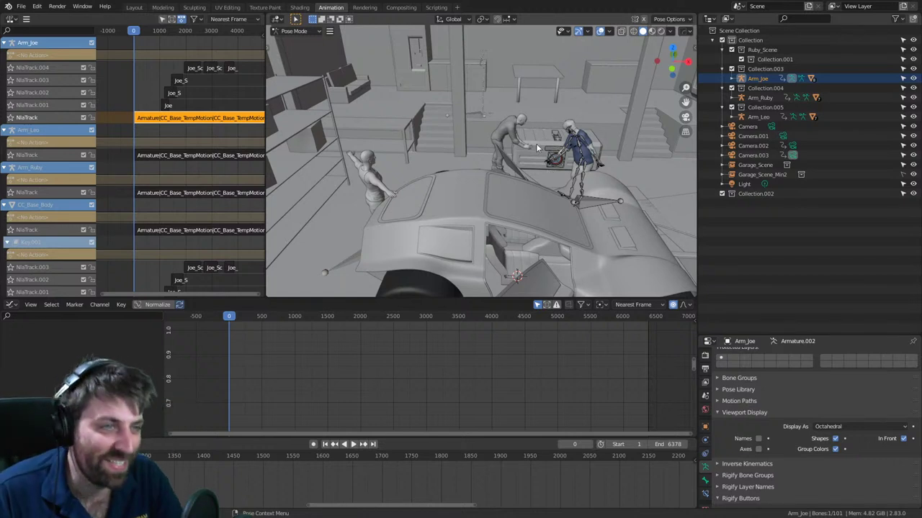
key(space)
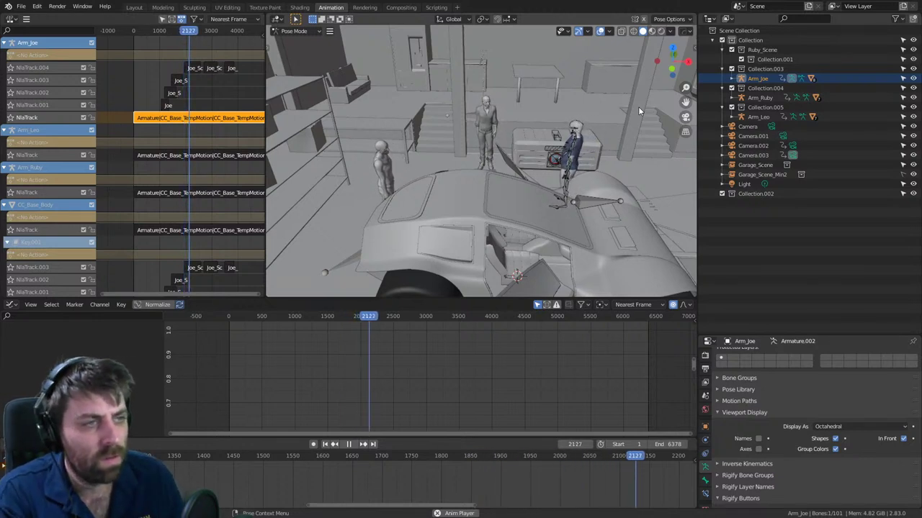
- Switch from Pose Mode to Object Mode and deselect everything while the animation plays
click(314, 34)
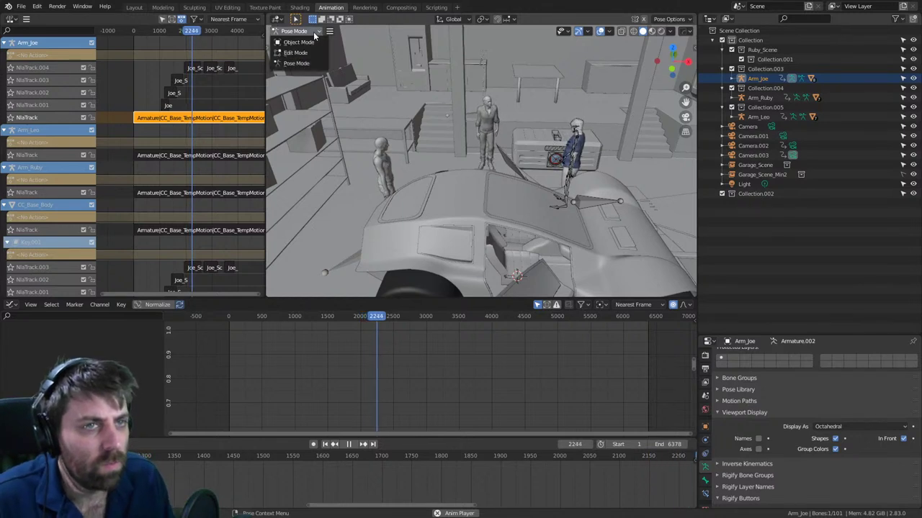
click(309, 42)
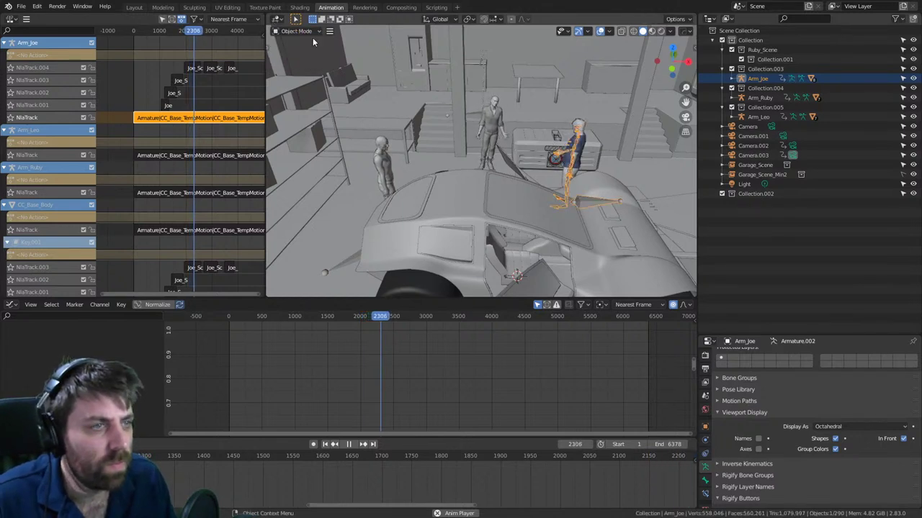
click(348, 79)
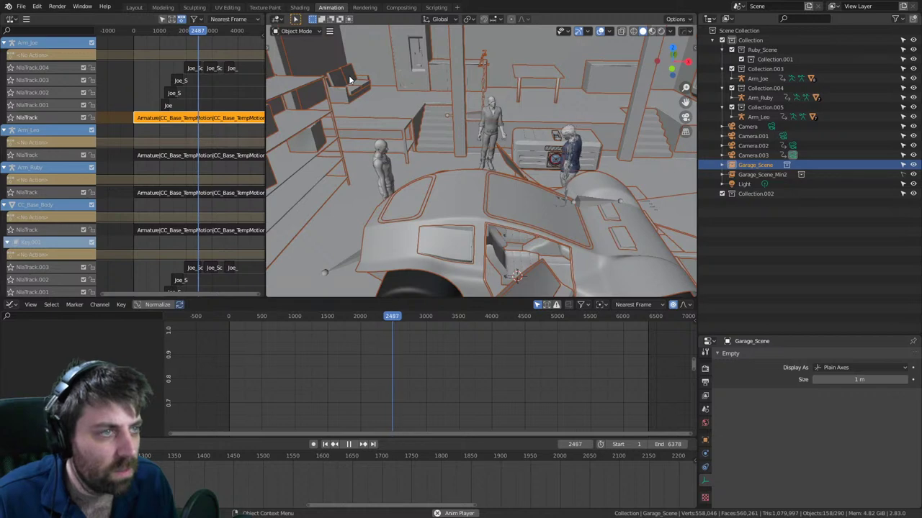
key(a)
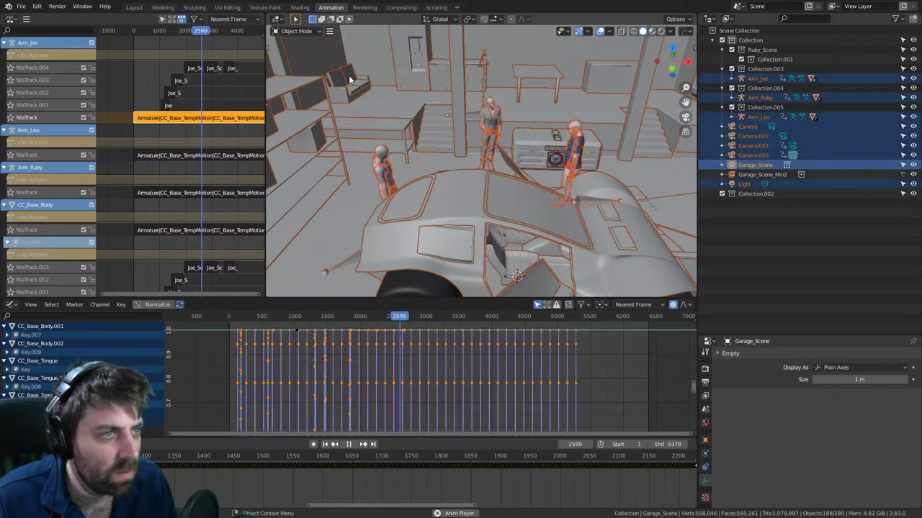
key(alt+a)
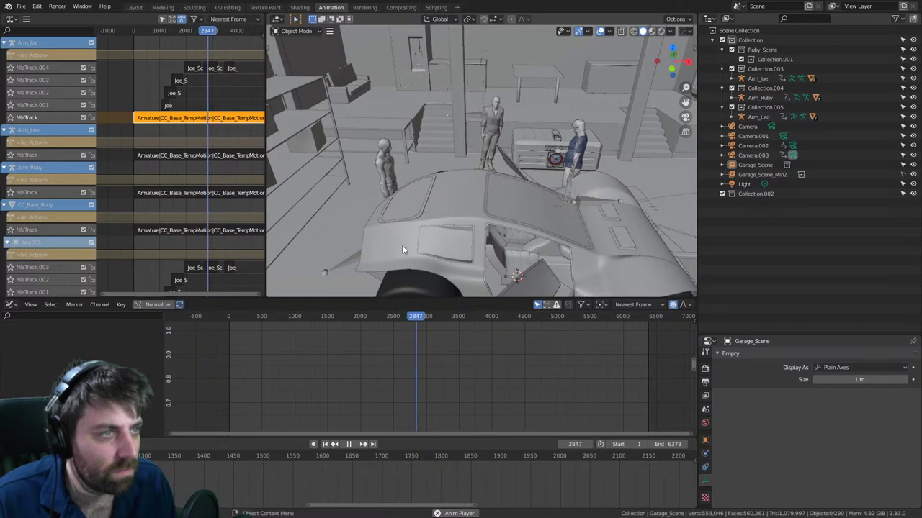
middle_drag(445, 234, 482, 193)
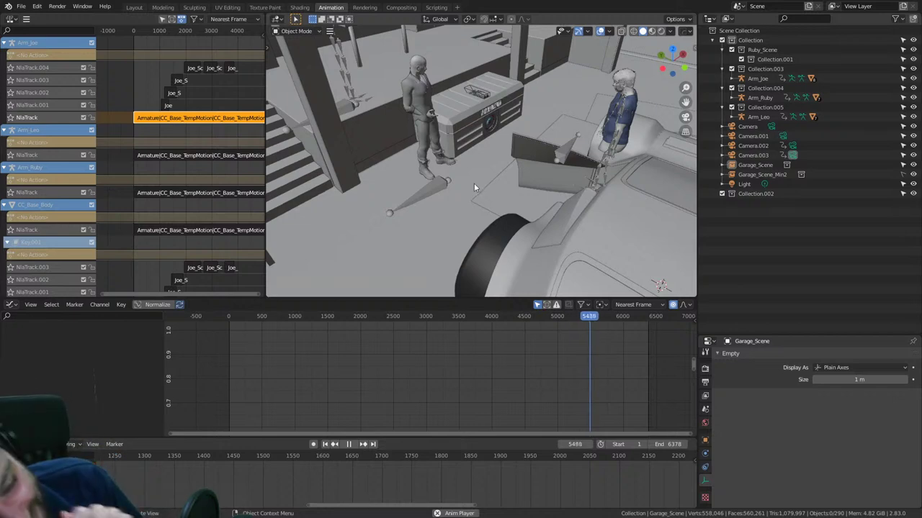
- Jump to frames 3194 and 4758, play from there and examine the characters' motion from different angles
click(437, 316)
key(space)
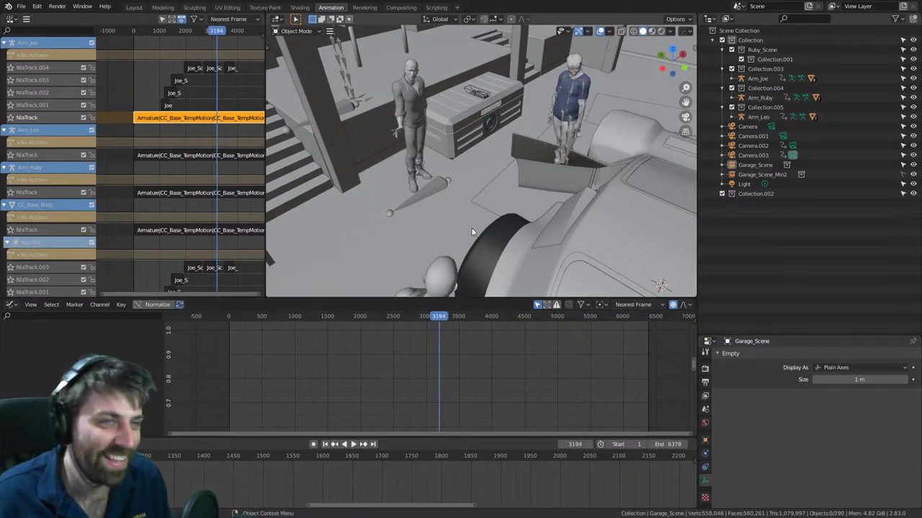
middle_drag(442, 242, 406, 201)
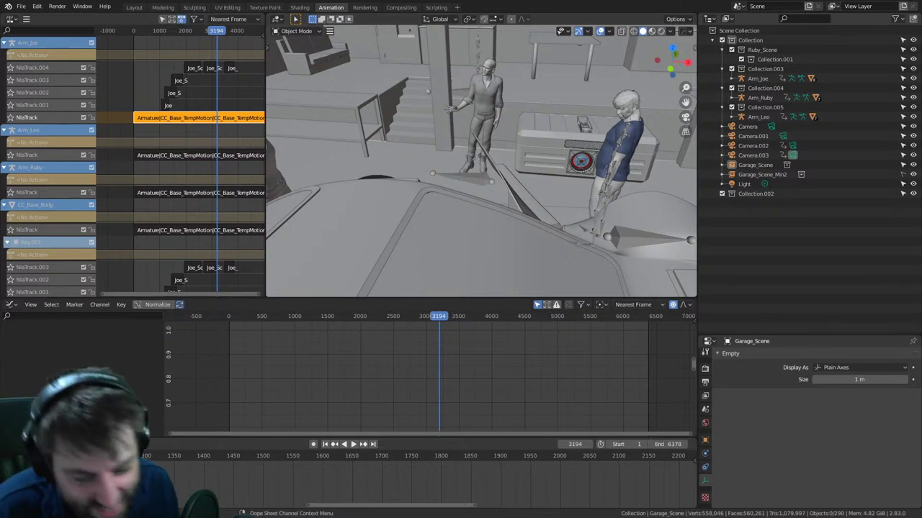
click(542, 318)
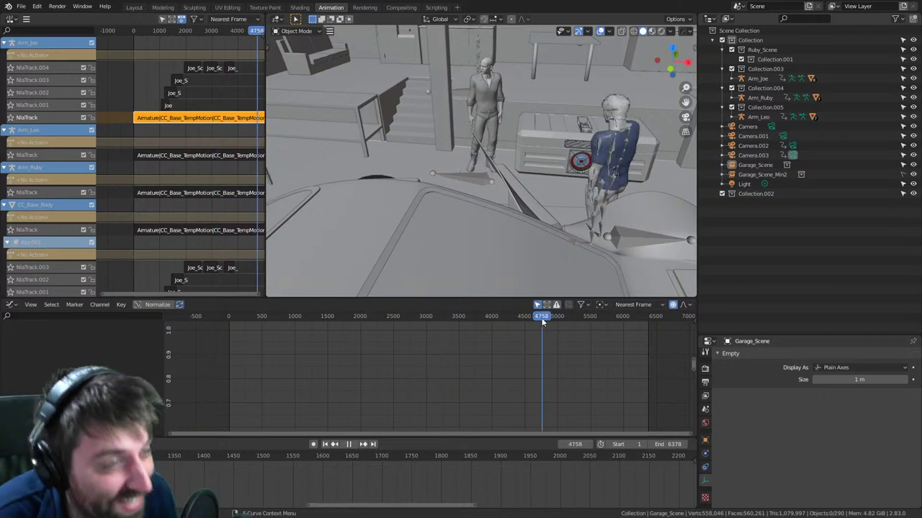
scroll(440, 131, up, 3)
middle_drag(440, 131, 484, 125)
key(space)
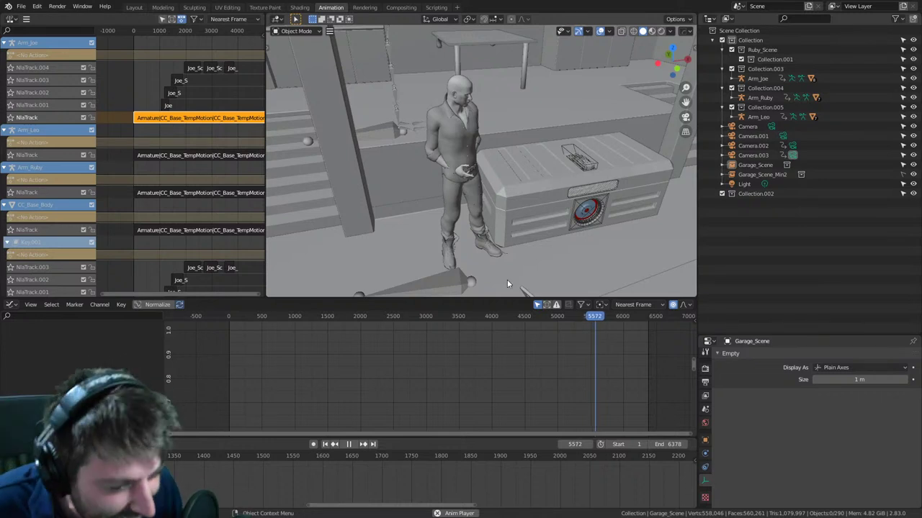
- Go to frame 4312 and examine the face of the character in the tank top close up
click(513, 316)
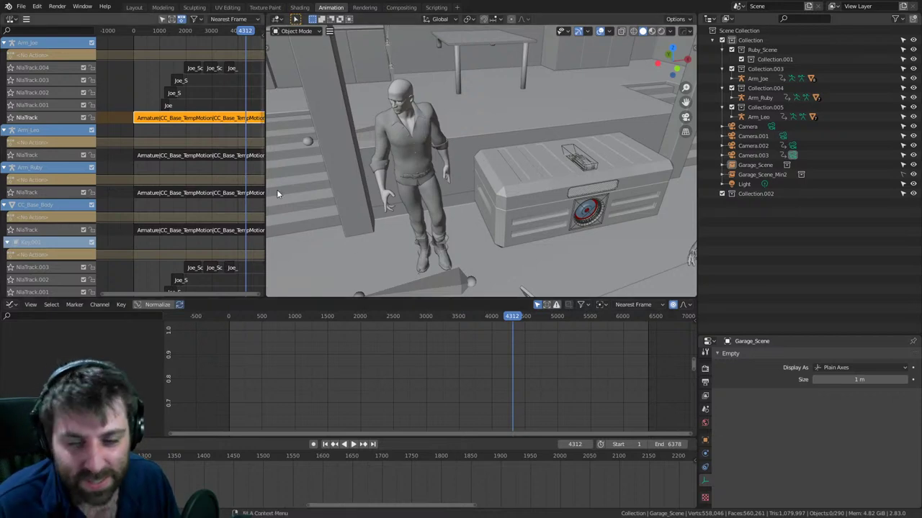
scroll(461, 198, down, 4)
mouse_move(460, 198)
middle_down()
mouse_move(396, 188)
mouse_move(460, 180)
mouse_move(385, 158)
mouse_move(470, 186)
middle_up()
scroll(470, 186, up, 5)
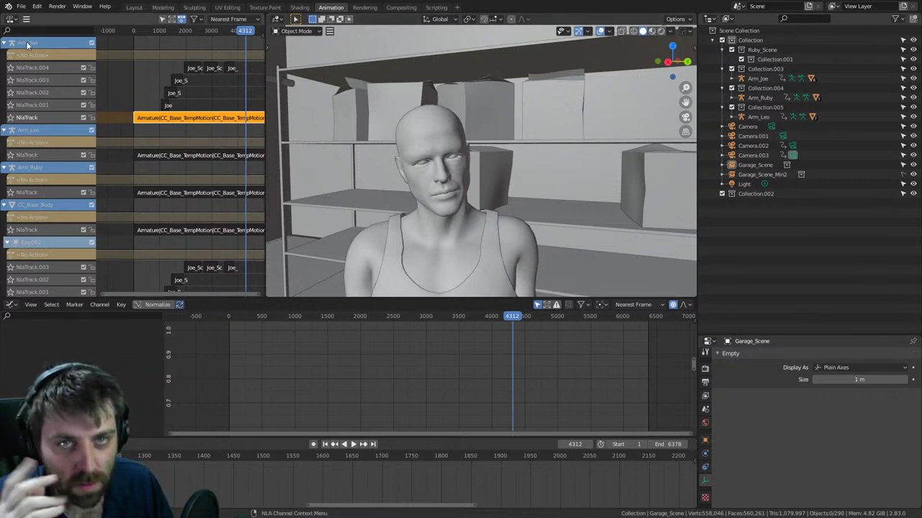
- Select the CC_Base_Tongue object through its NLA channel and frame the two standing characters in the viewport
scroll(32, 226, down, 1)
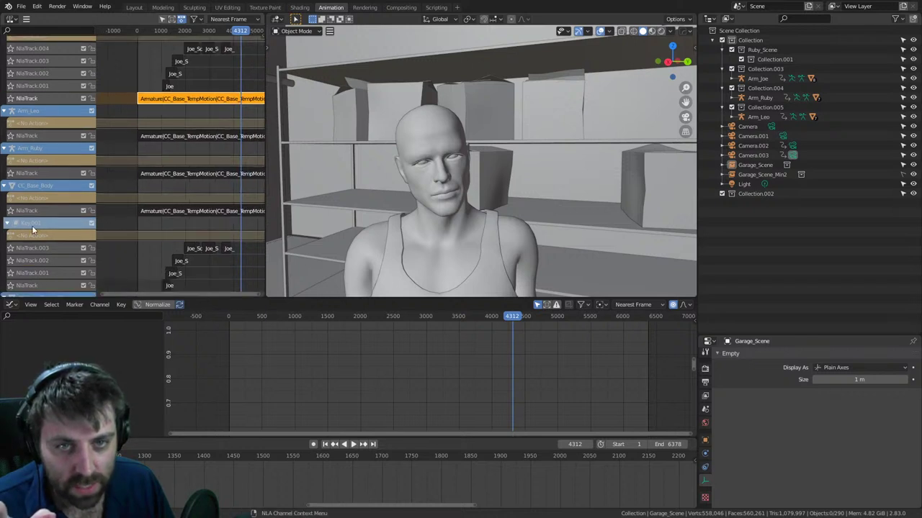
scroll(11, 230, down, 6)
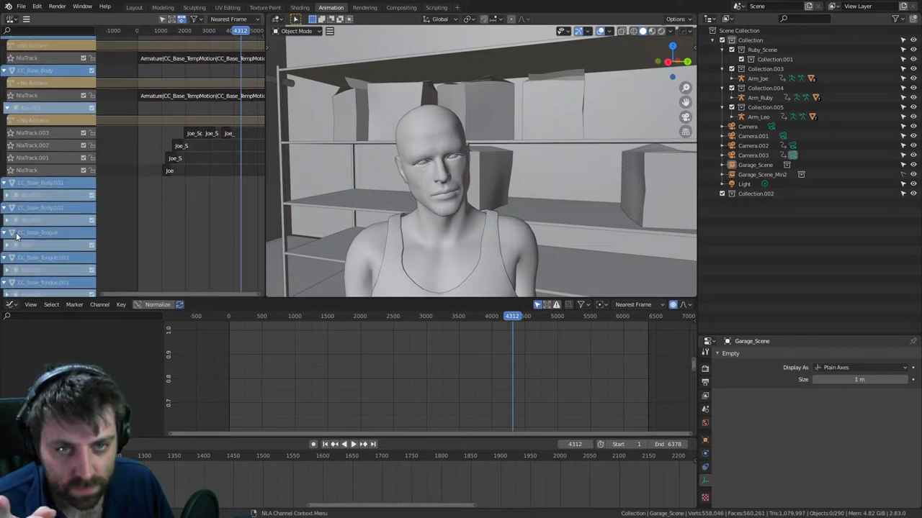
scroll(16, 236, down, 1)
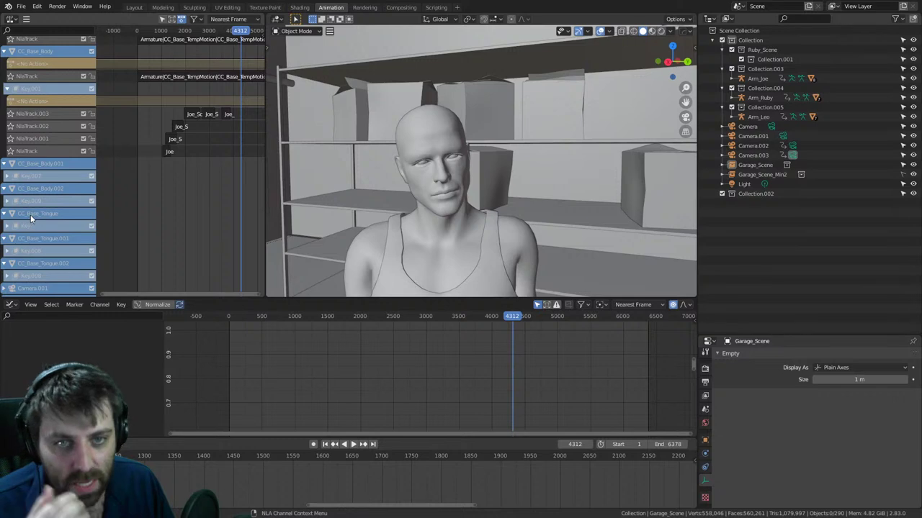
click(31, 217)
middle_drag(397, 221, 223, 201)
scroll(206, 237, up, 3)
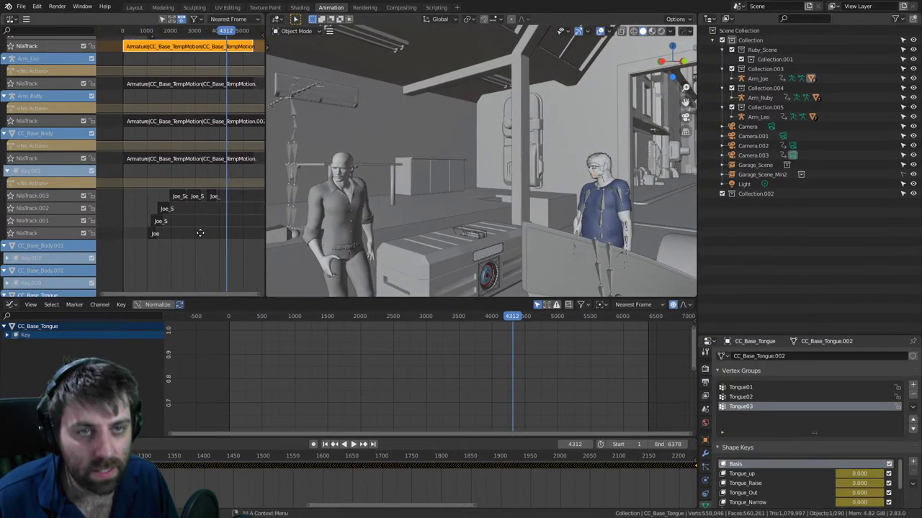
scroll(151, 259, down, 4)
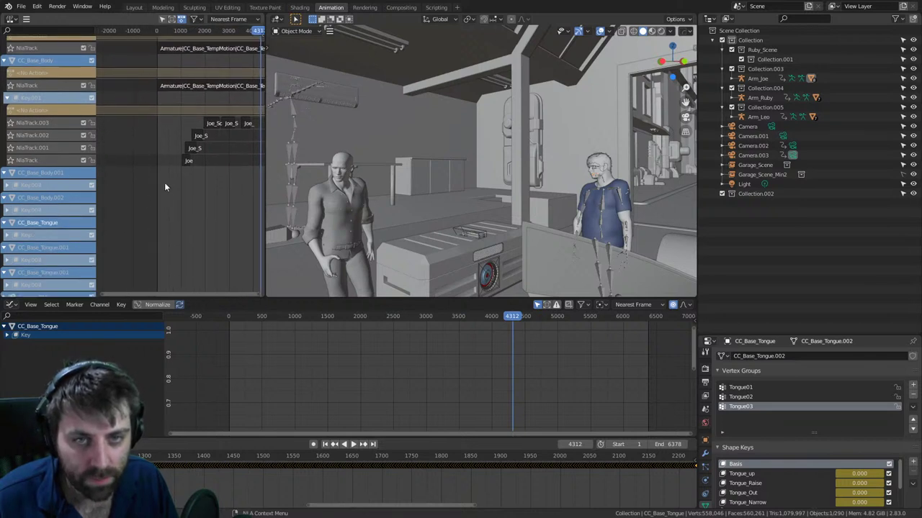
- Delete the CC_Base_Tongue object as a test, checking the characters in the viewport, and undo the deletion
click(52, 224)
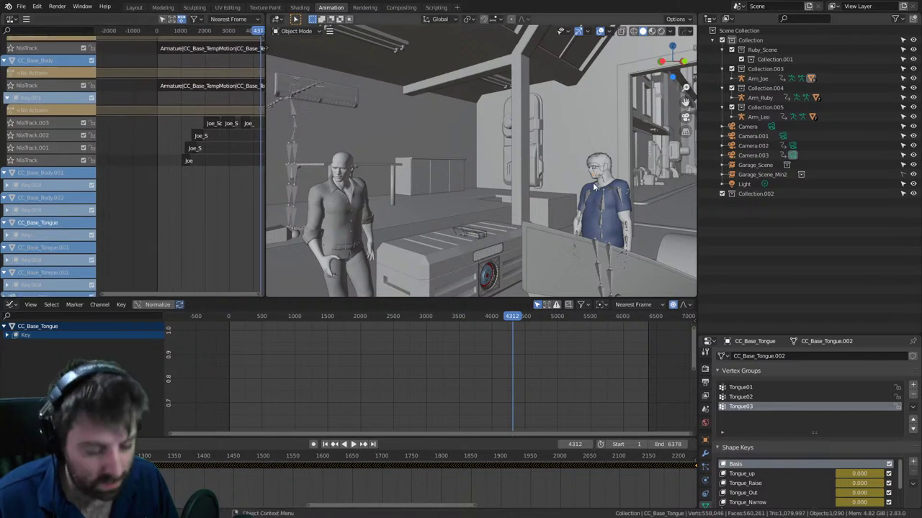
key(Delete)
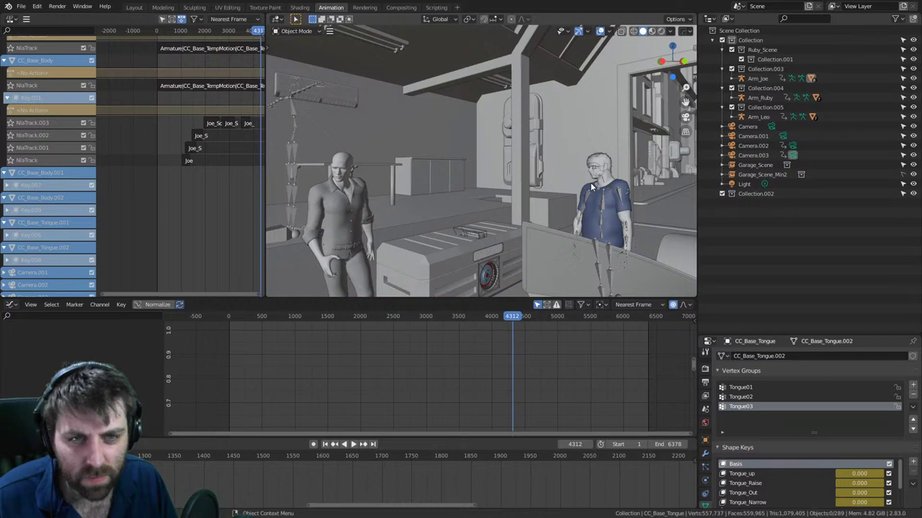
key(ctrl+z)
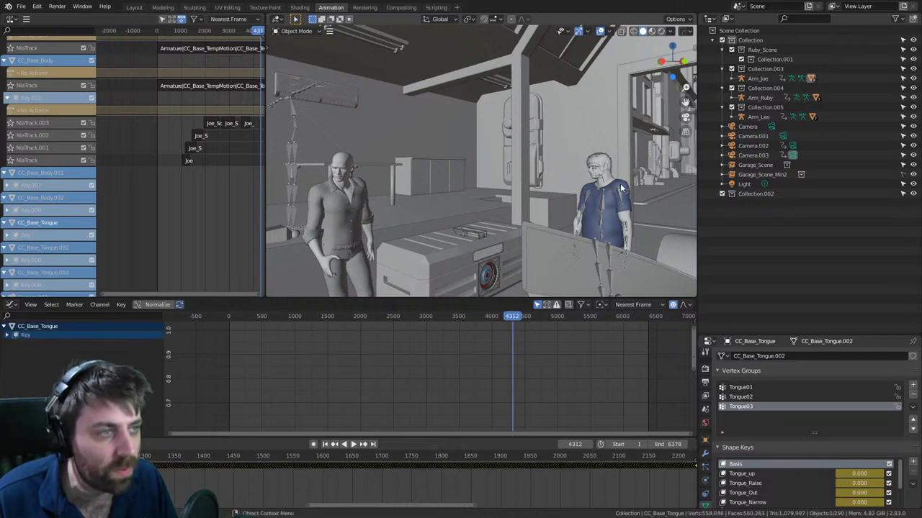
- Expand the shape key data under CC_Base_Tongue in the NLA, with the Joe_Scene strips enlarged
middle_drag(190, 161, 179, 192)
scroll(167, 160, up, 12)
scroll(177, 203, up, 9)
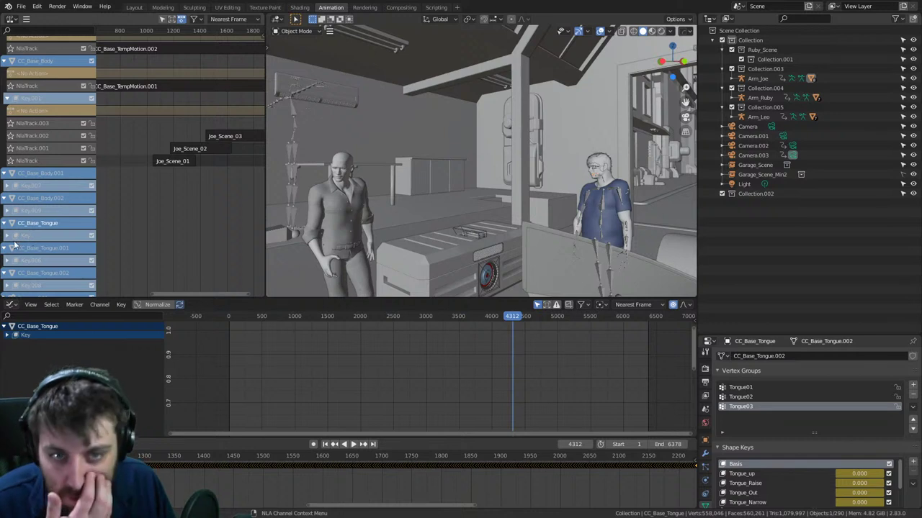
click(7, 235)
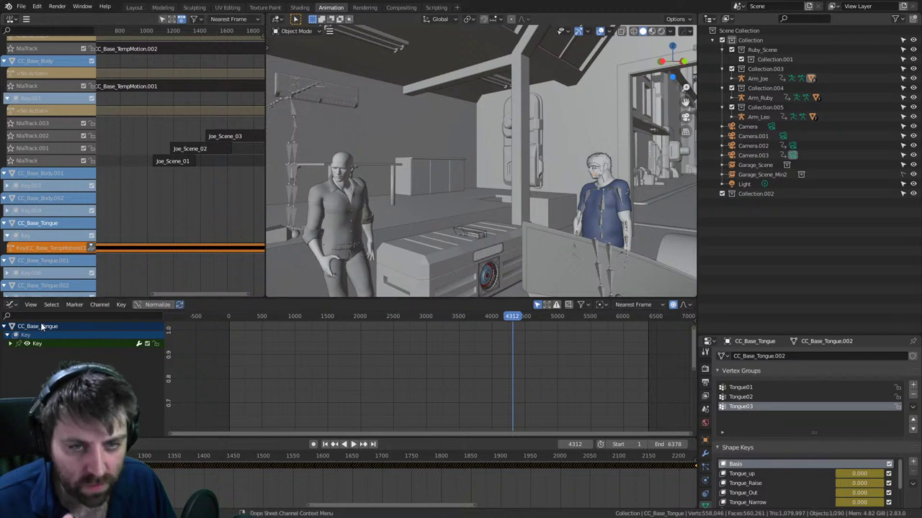
- Change the graph editor to the Dope Sheet's Shape Key Editor and unlink CC_Base_Tongue's current Key action
click(11, 305)
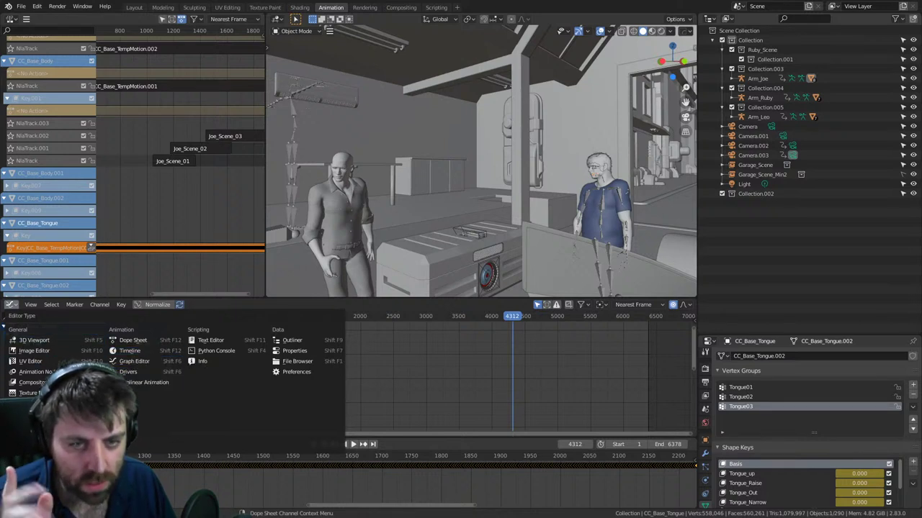
click(150, 343)
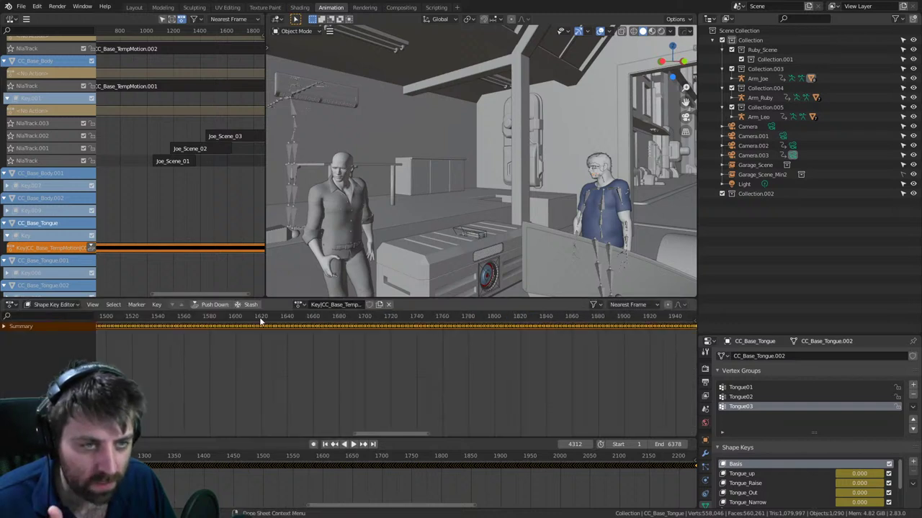
click(388, 304)
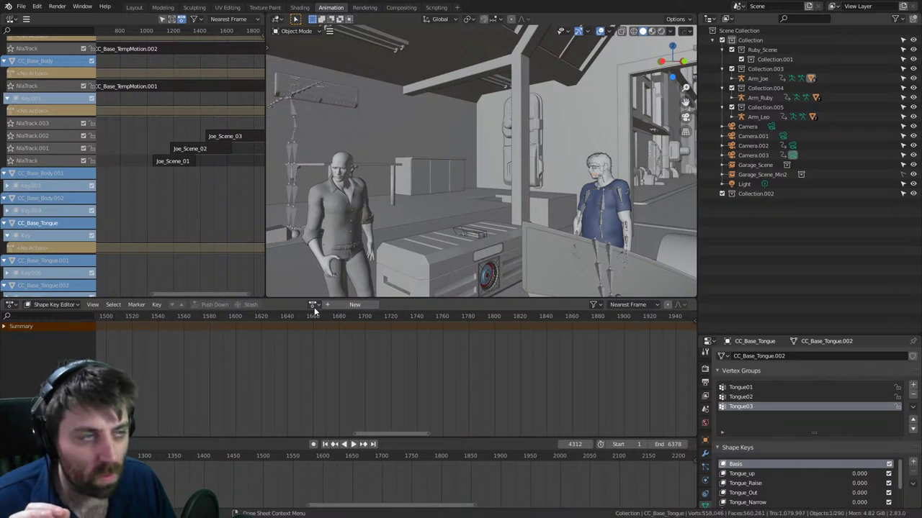
- Move the playhead to frame 1045, where the Joe_Scene_01 facial strip starts in the NLA
middle_drag(134, 77, 258, 231)
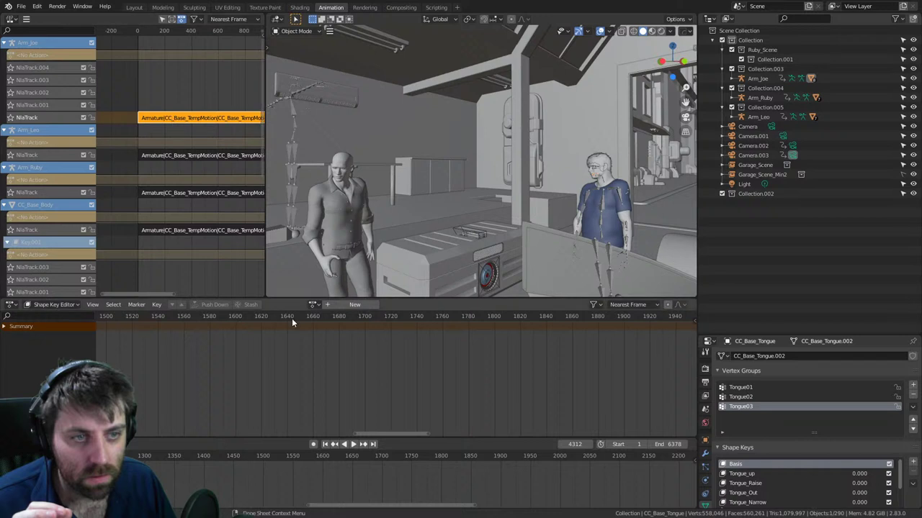
click(313, 305)
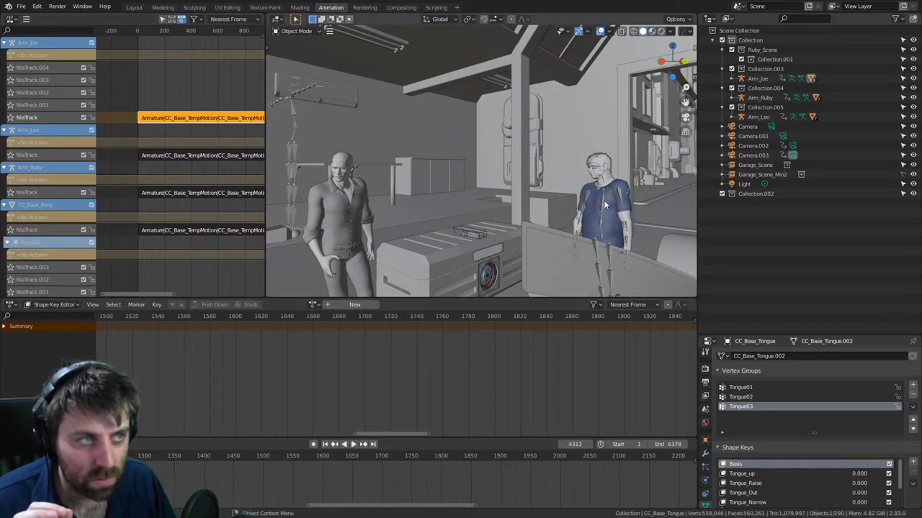
scroll(136, 210, down, 6)
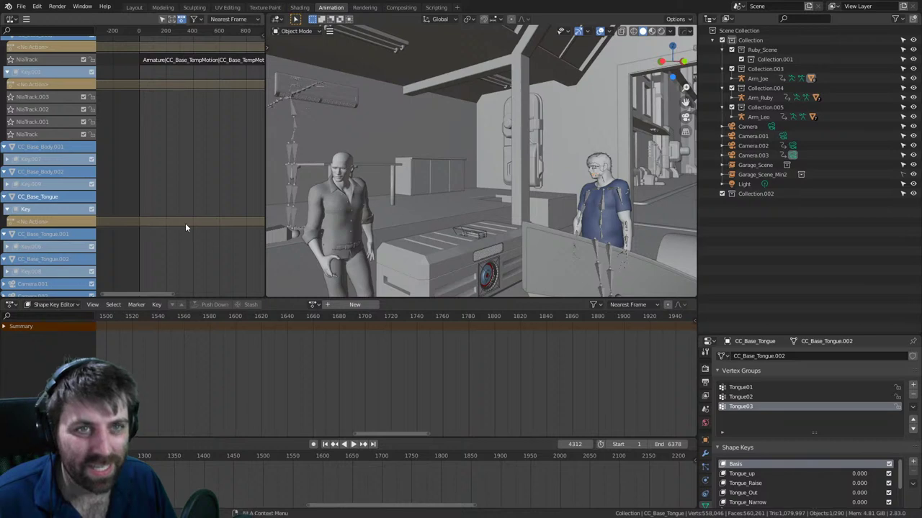
middle_drag(185, 224, 162, 64)
click(178, 31)
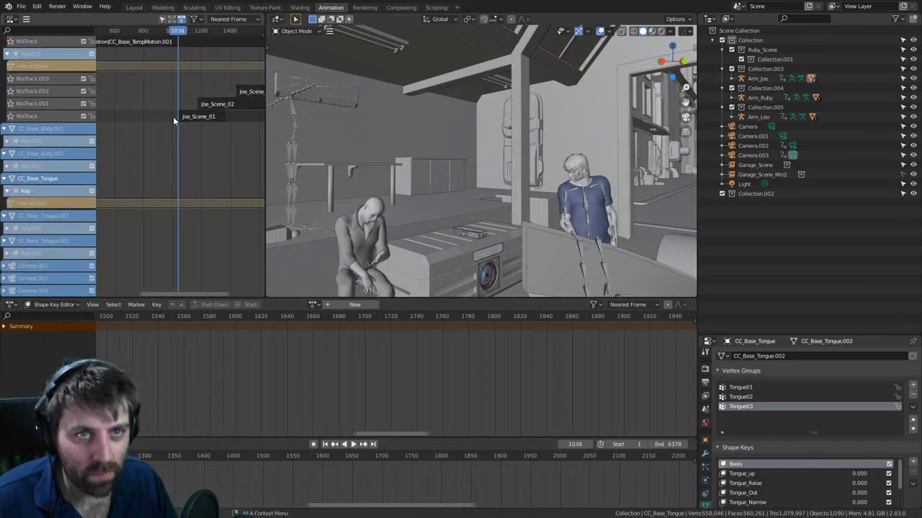
scroll(175, 86, up, 8)
scroll(173, 120, up, 2)
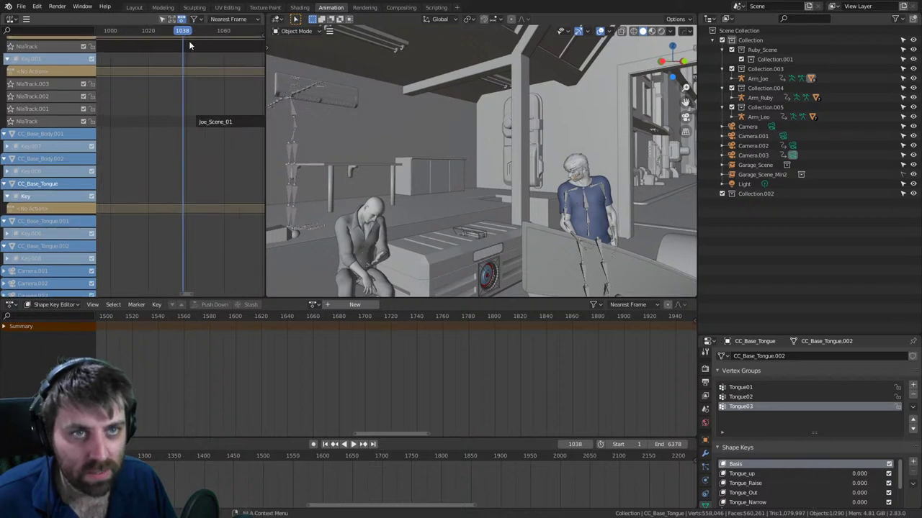
key(space)
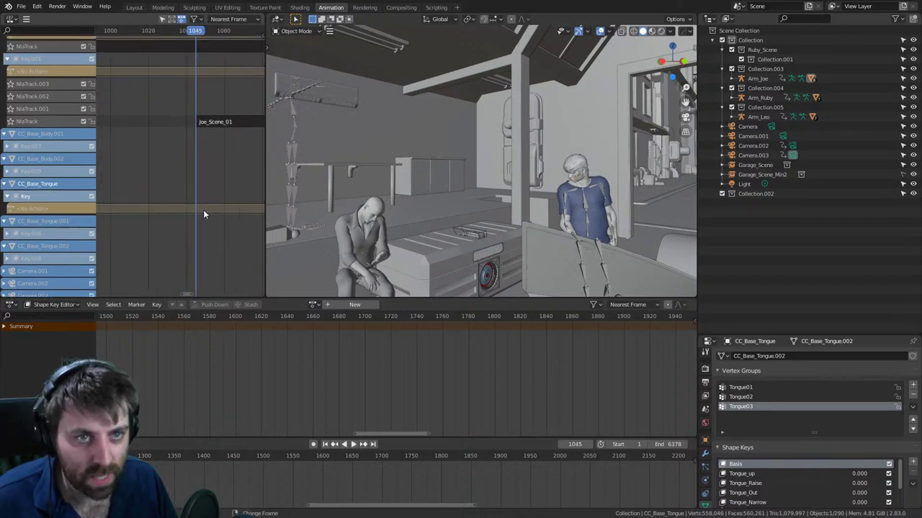
right_click(204, 214)
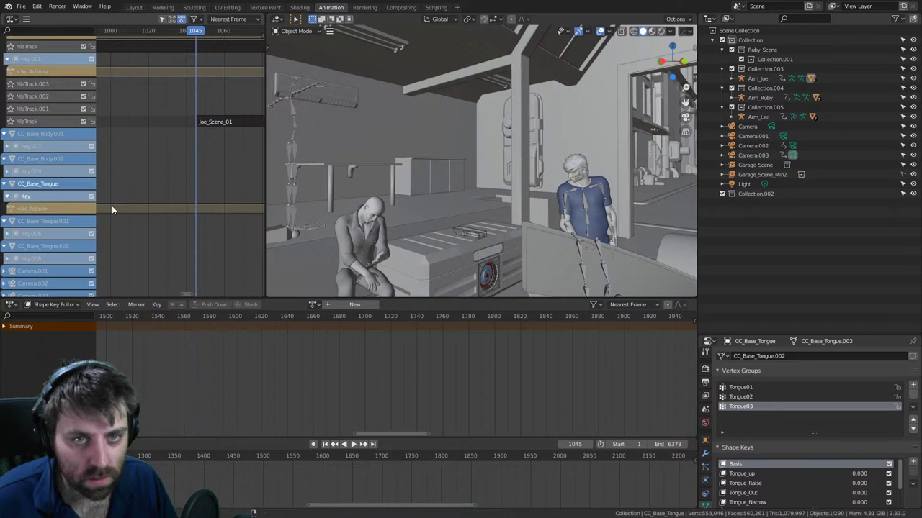
click(313, 304)
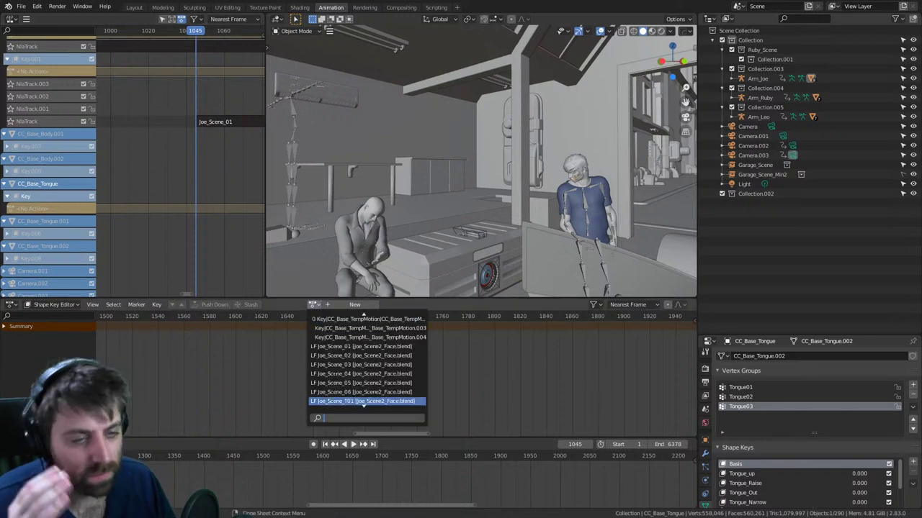
scroll(363, 401, down, 8)
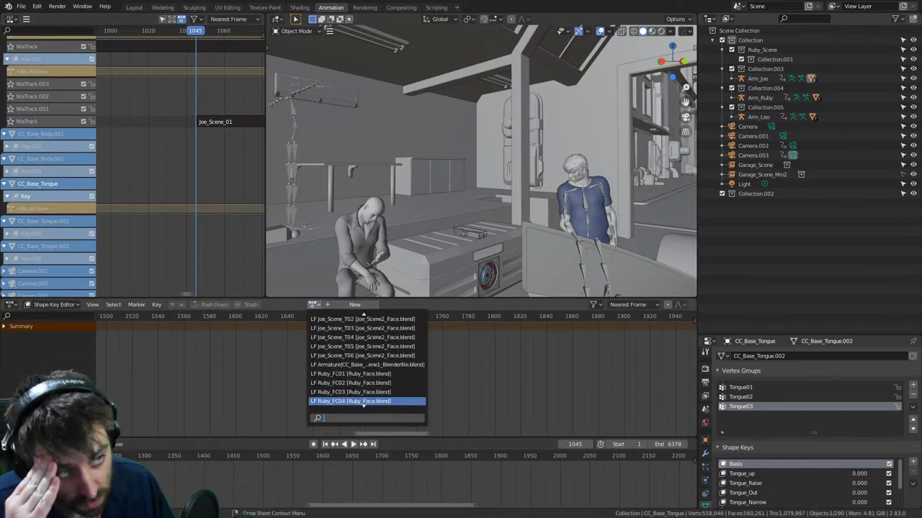
scroll(363, 401, down, 12)
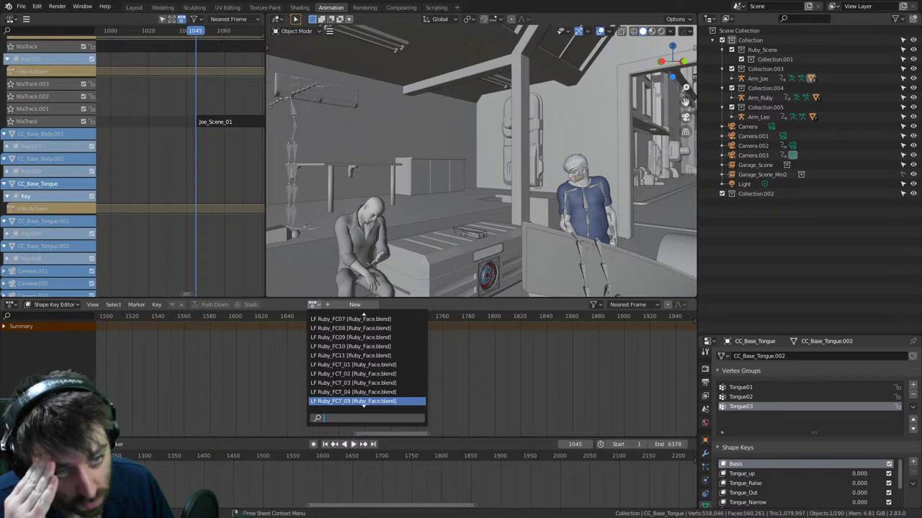
scroll(363, 401, up, 12)
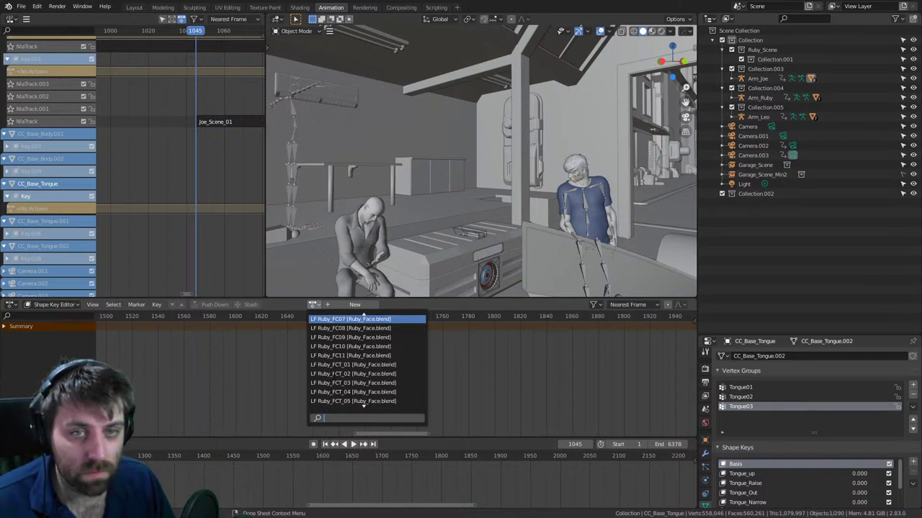
click(50, 305)
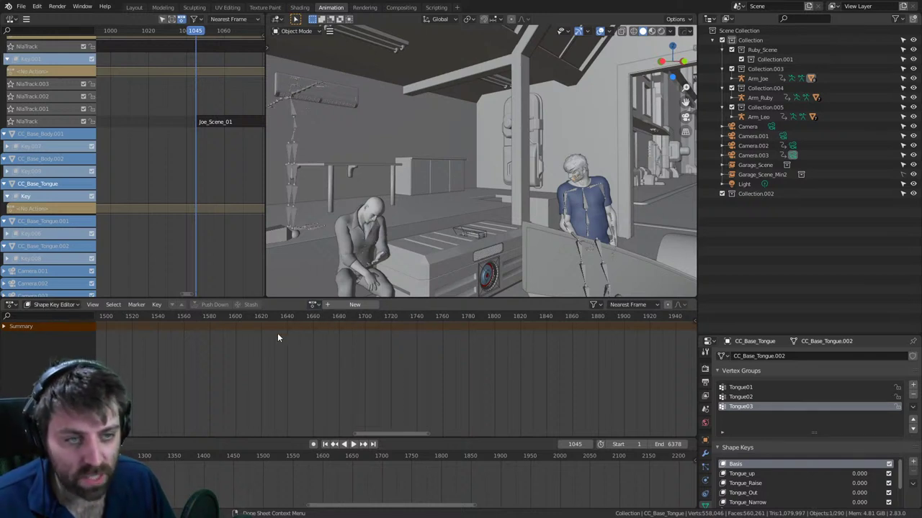
- Assign the linked Joe_Scene_T01 action to CC_Base_Tongue's shape keys and push it down as an NLA strip
click(314, 305)
scroll(368, 360, down, 18)
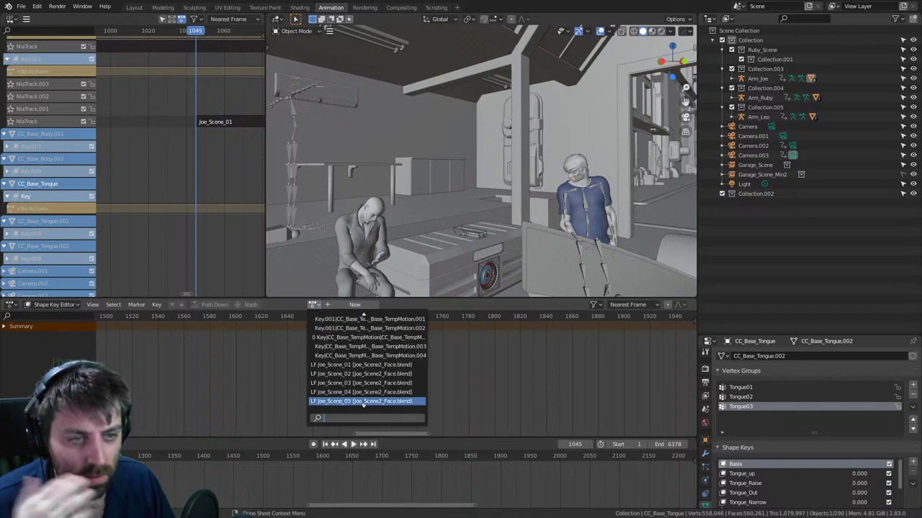
scroll(367, 360, down, 4)
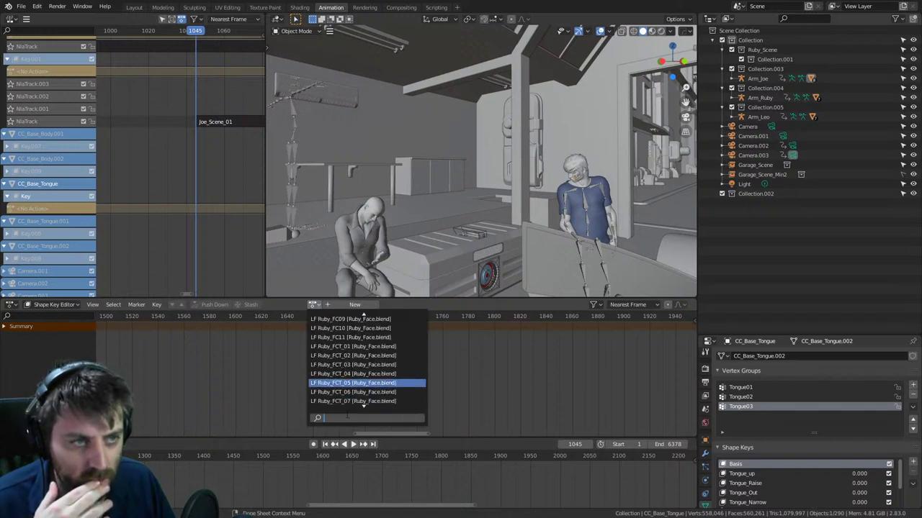
scroll(343, 404, up, 18)
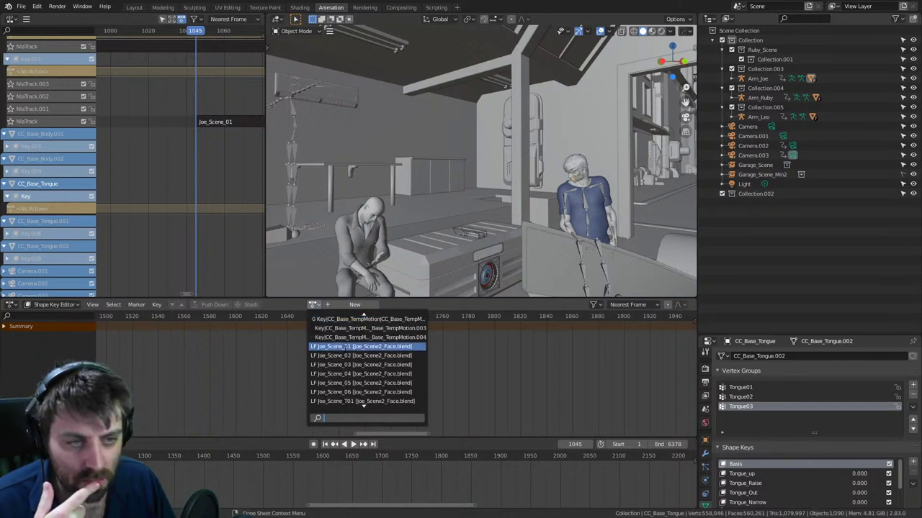
scroll(345, 347, up, 4)
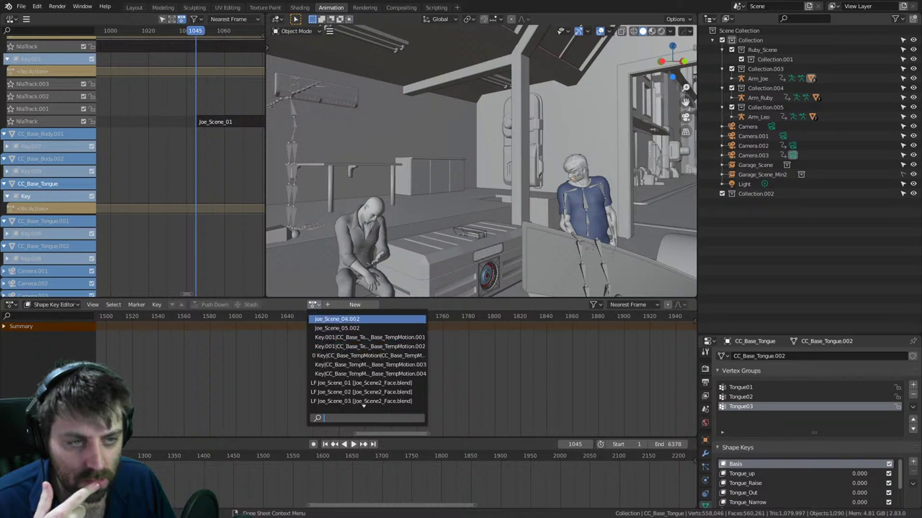
scroll(320, 396, down, 12)
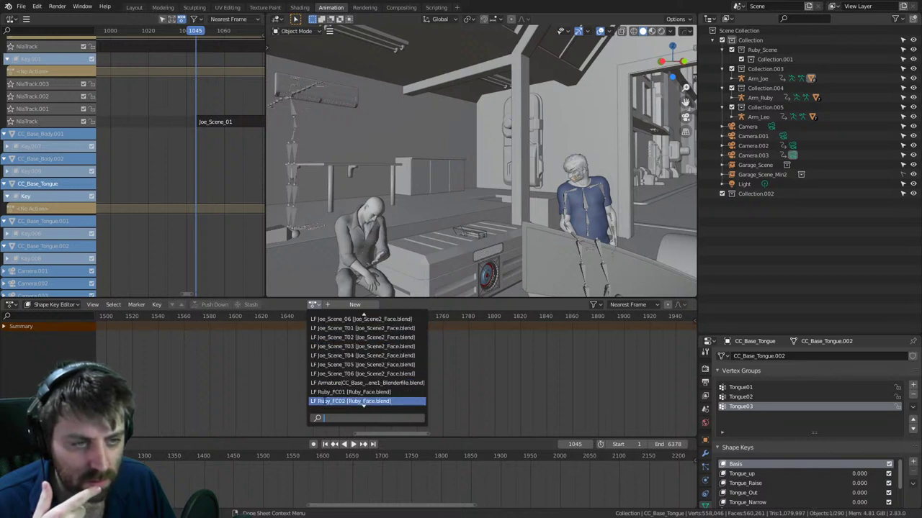
scroll(326, 401, down, 10)
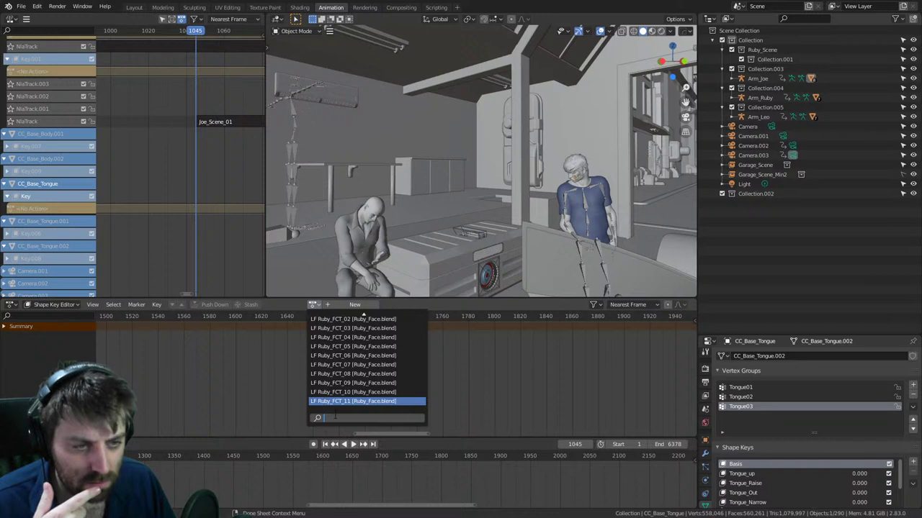
scroll(338, 415, up, 20)
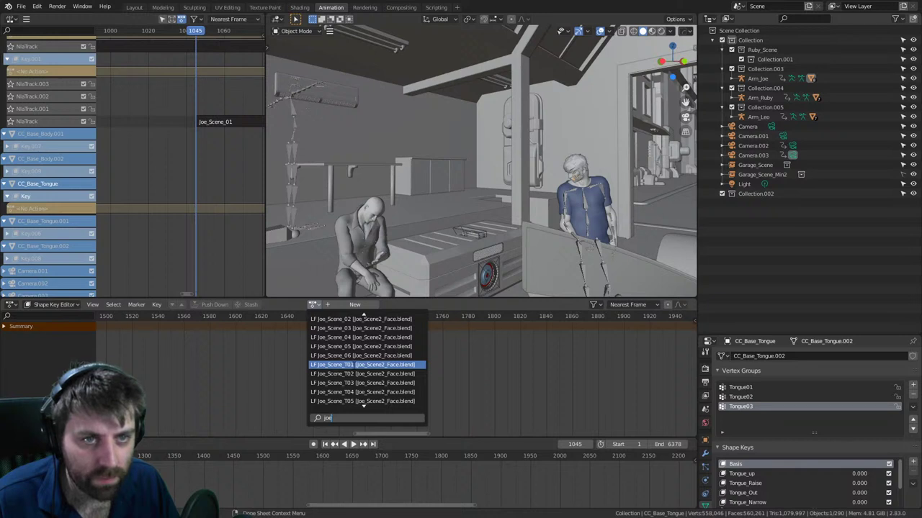
click(351, 365)
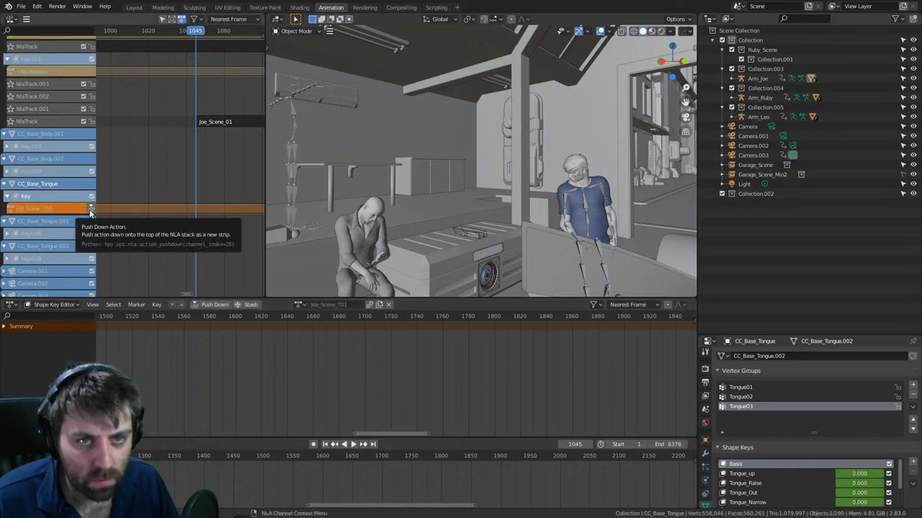
click(90, 209)
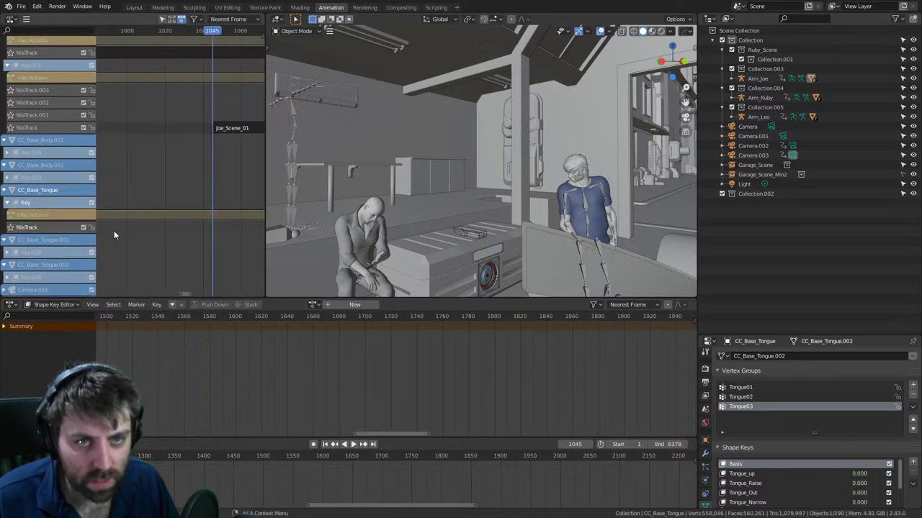
- Move the tongue's Joe_Scene_T01 strip to start at frame 1045, aligned with the Joe_Scene_01 facial strip
scroll(164, 238, down, 10)
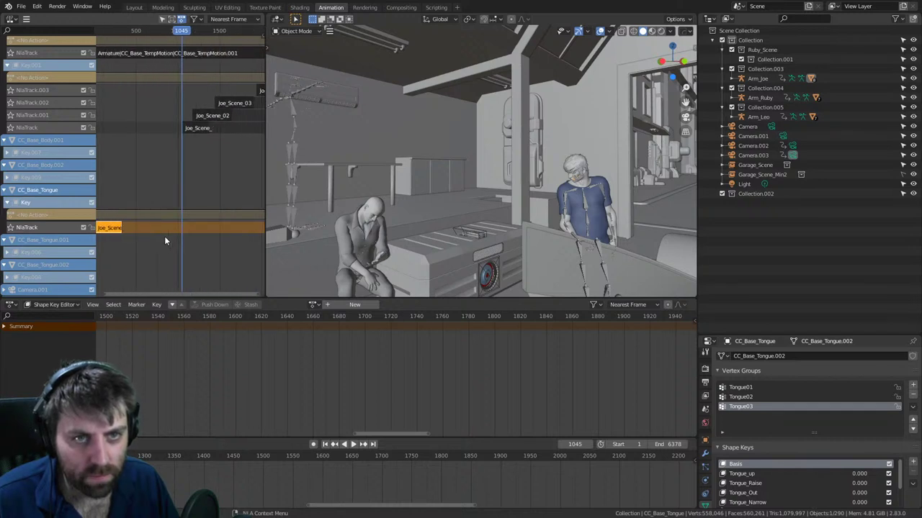
drag(113, 229, 205, 226)
scroll(185, 236, up, 10)
scroll(185, 235, up, 3)
- Duplicate the tongue's Joe_Scene_T01 strip four times in place to create four additional NLA tracks
right_click(205, 226)
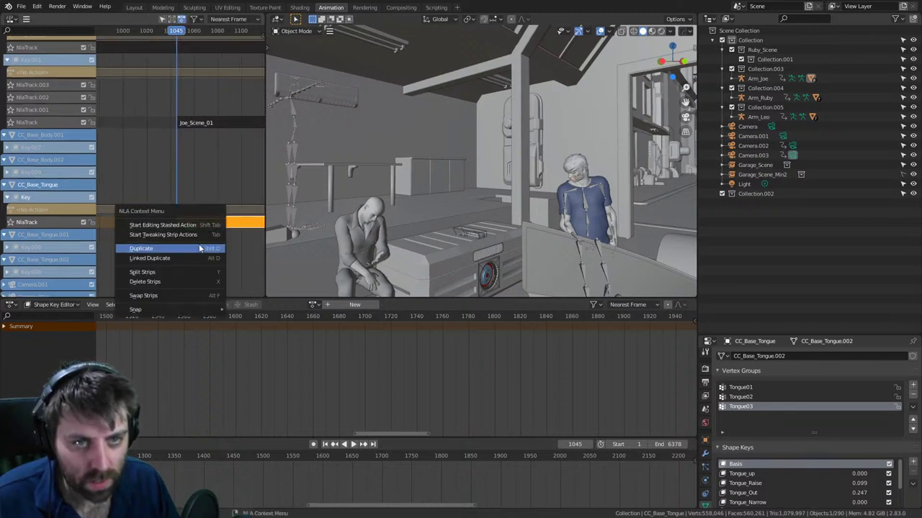
click(204, 248)
right_click(205, 225)
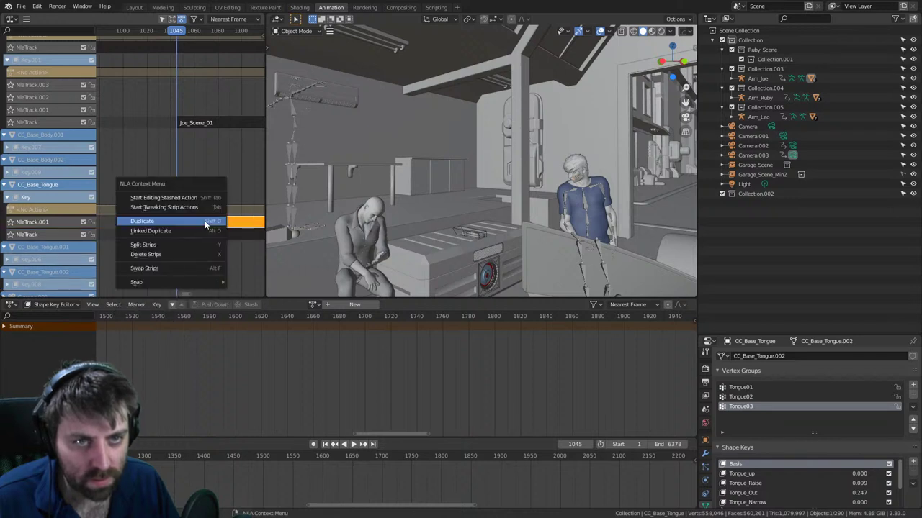
click(206, 228)
right_click(207, 229)
click(206, 226)
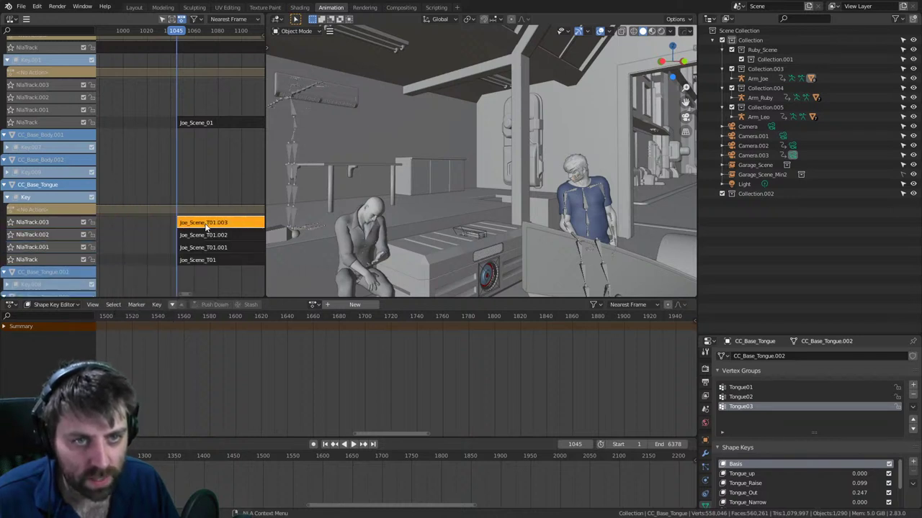
right_click(206, 227)
click(207, 226)
- Delete the four duplicated Joe_Scene_T01 strips, keeping the original strip and the empty tongue tracks
middle_drag(203, 255, 160, 252)
click(159, 255)
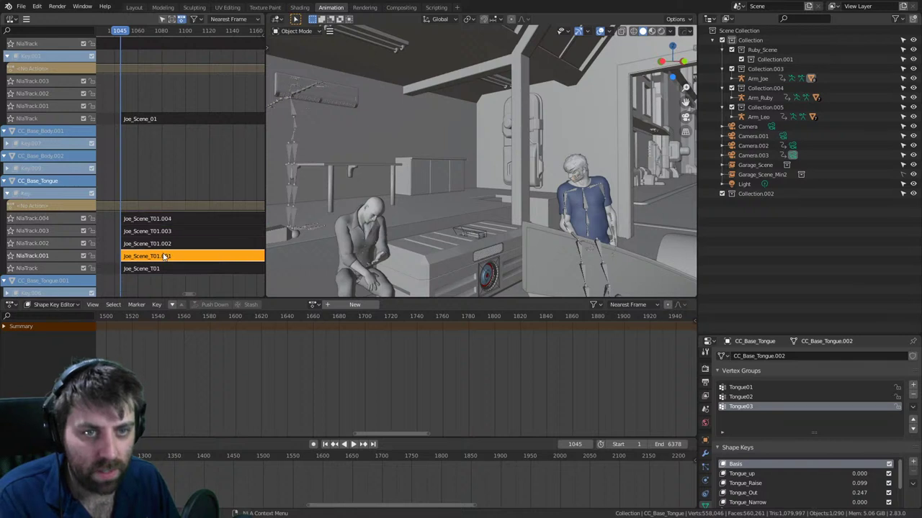
key(x)
click(162, 243)
key(x)
click(165, 231)
key(x)
click(167, 220)
key(x)
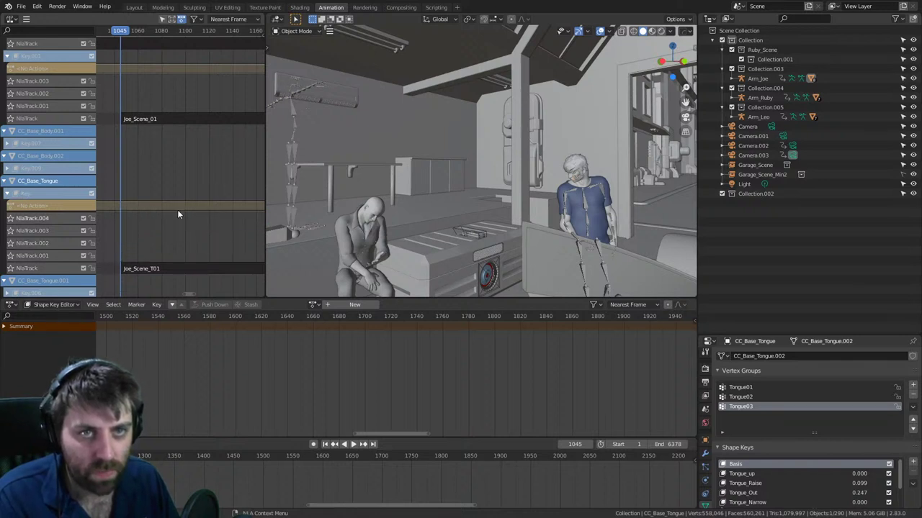
- Add a Joe_Scene_T02 action strip to the tongue's NlaTrack.001 at frame 1175, where the Joe_Scene_02 facial strip starts
middle_drag(180, 212, 115, 185)
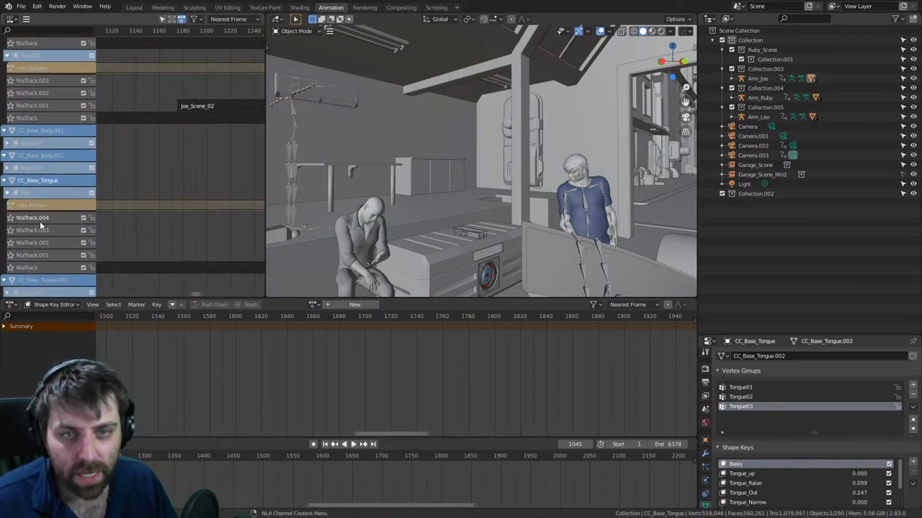
click(179, 32)
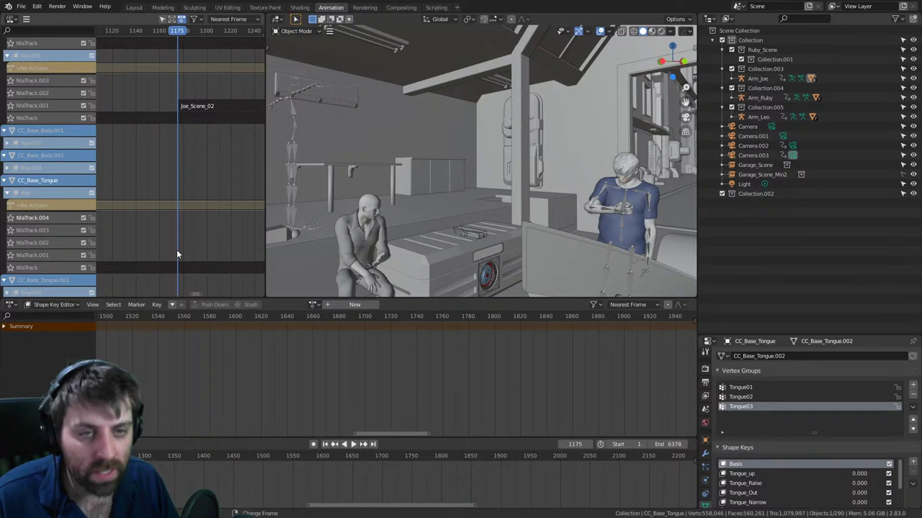
click(31, 255)
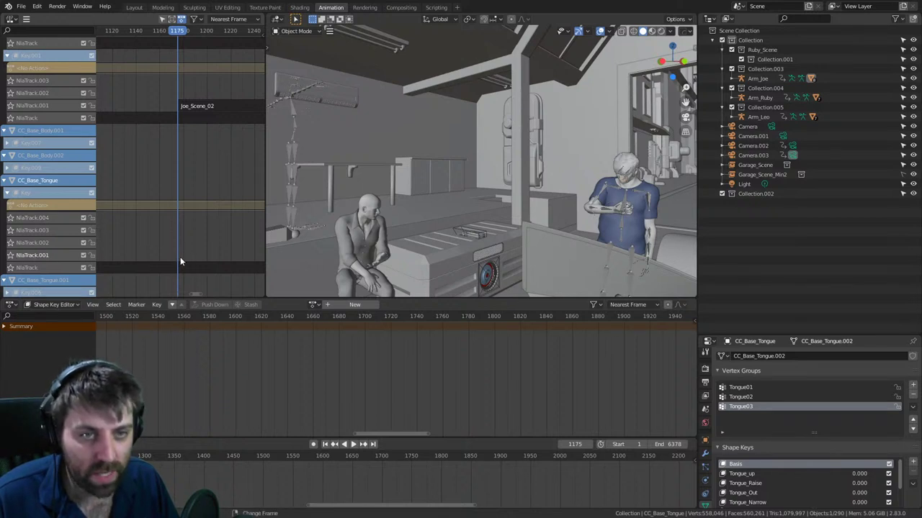
key(shift+a)
key(Down)
key(Down)
key(Down)
key(Down)
key(Down)
key(Down)
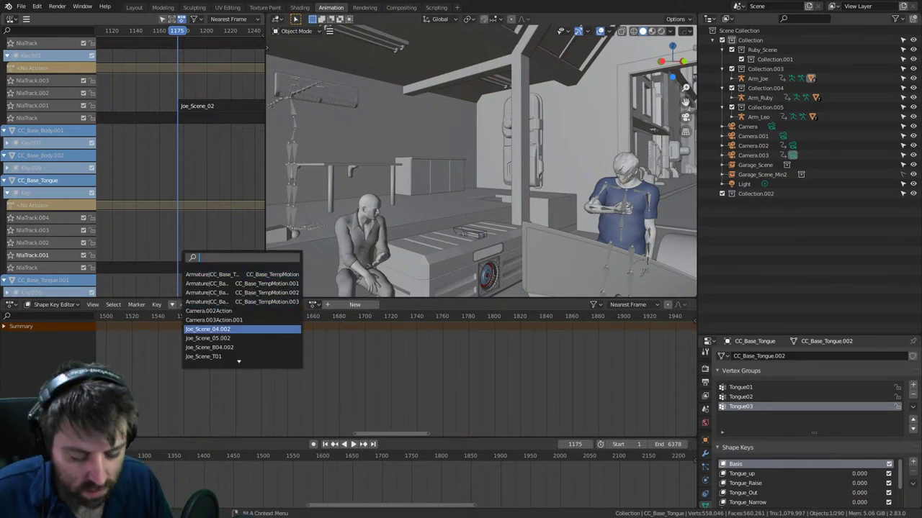
text(joe)
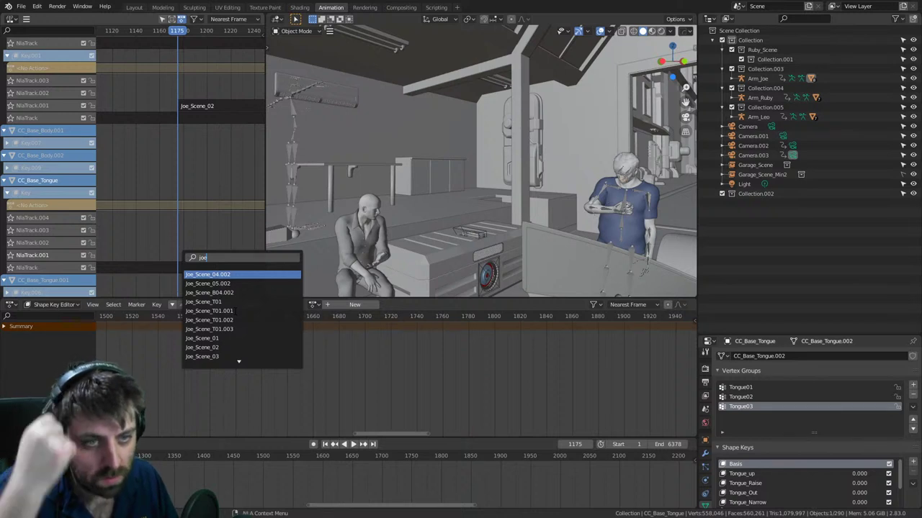
scroll(234, 330, down, 18)
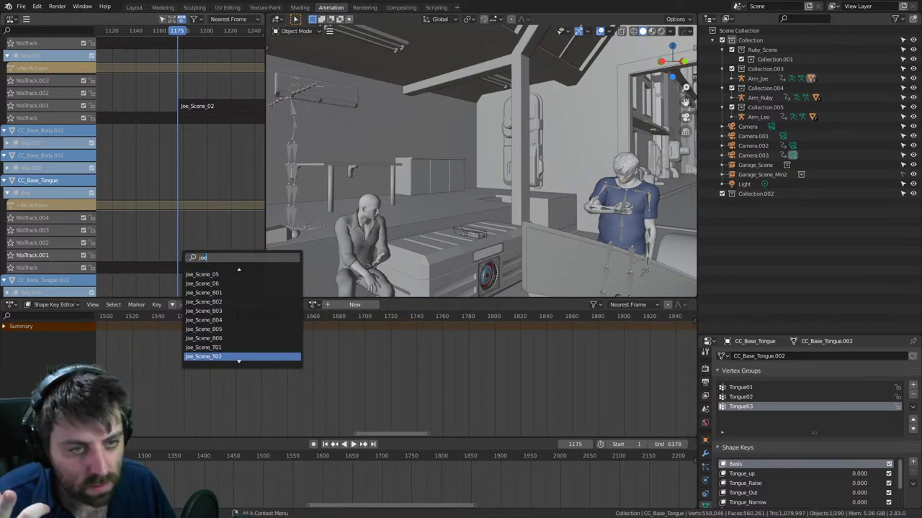
click(233, 320)
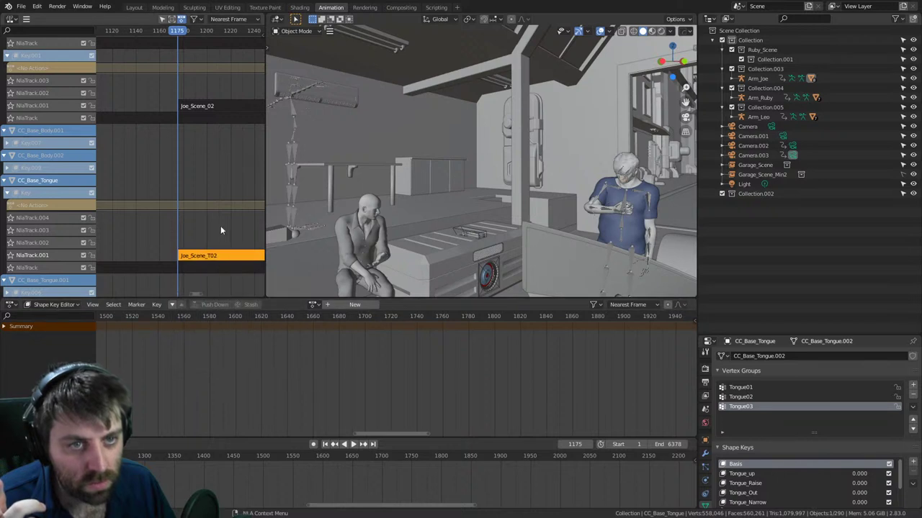
- Add a Joe_Scene_T03 action strip to the tongue's NlaTrack.002 at frame 1440, where the Joe_Scene_03 facial strip starts
ctrl+scroll(220, 216, down, 8)
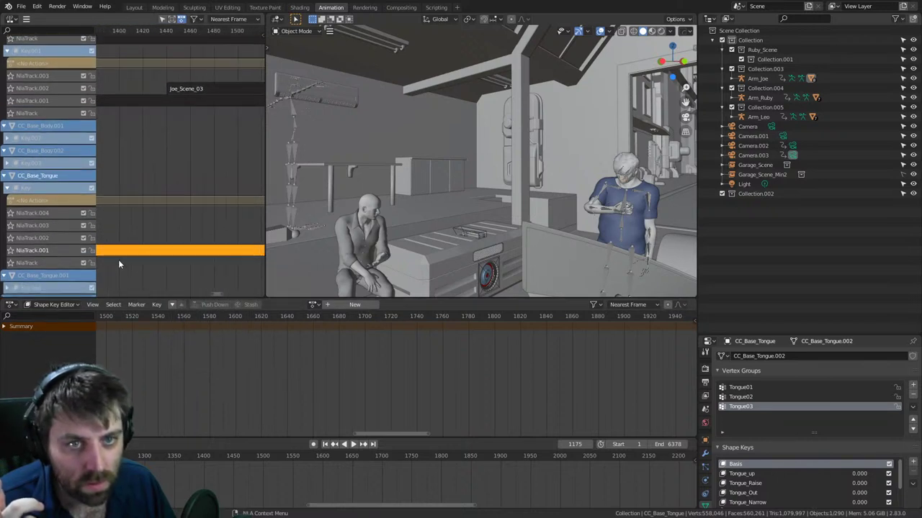
click(40, 237)
click(166, 31)
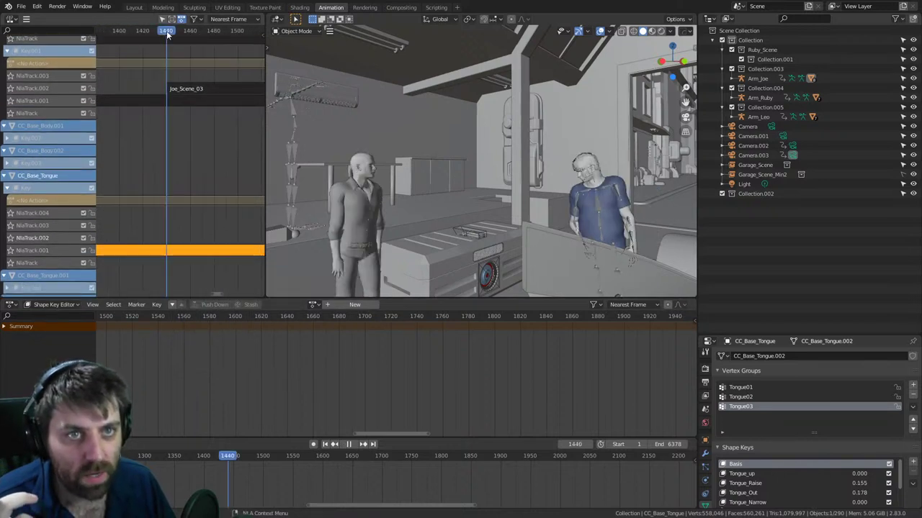
key(shift+a)
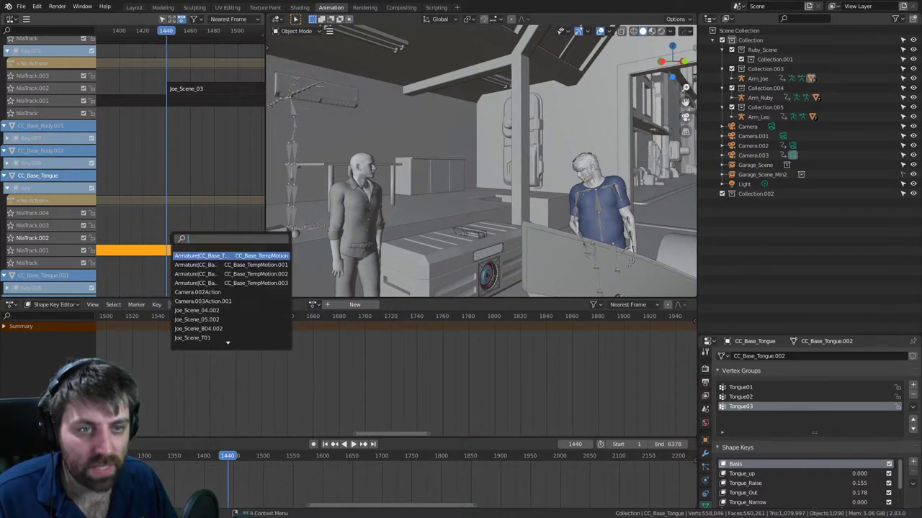
text(joe)
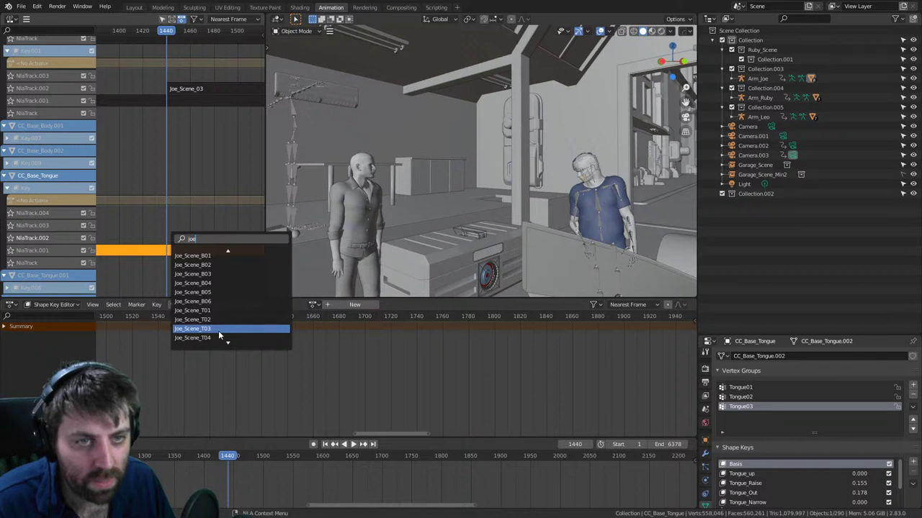
click(218, 329)
- Add a Joe_Scene_T04 action strip to the tongue's NlaTrack.003 at frame 1936, where the Joe_Scene_04.003 facial strip starts
ctrl+scroll(123, 220, right, 10)
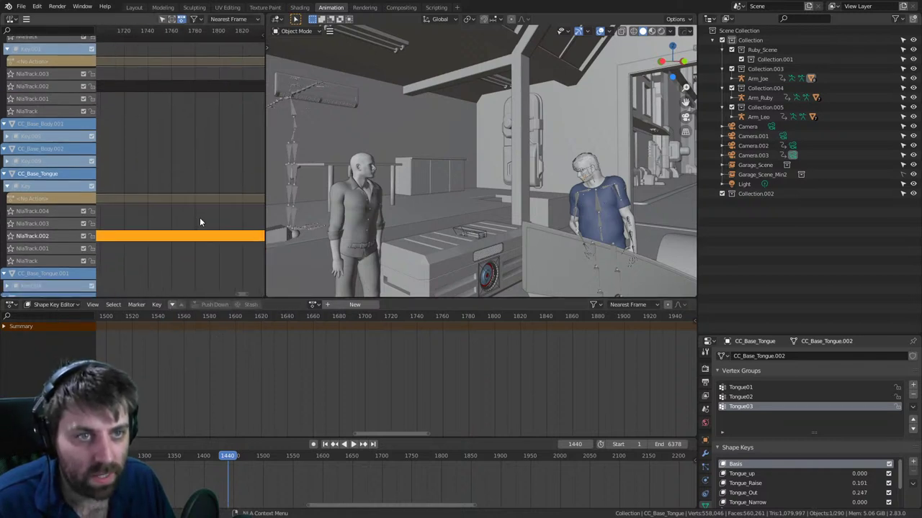
middle_drag(208, 219, 162, 234)
click(171, 31)
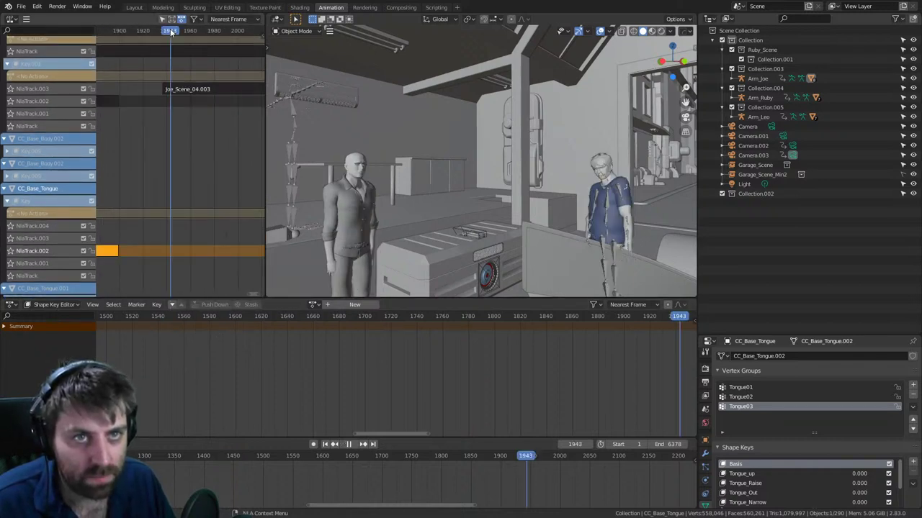
drag(170, 32, 162, 31)
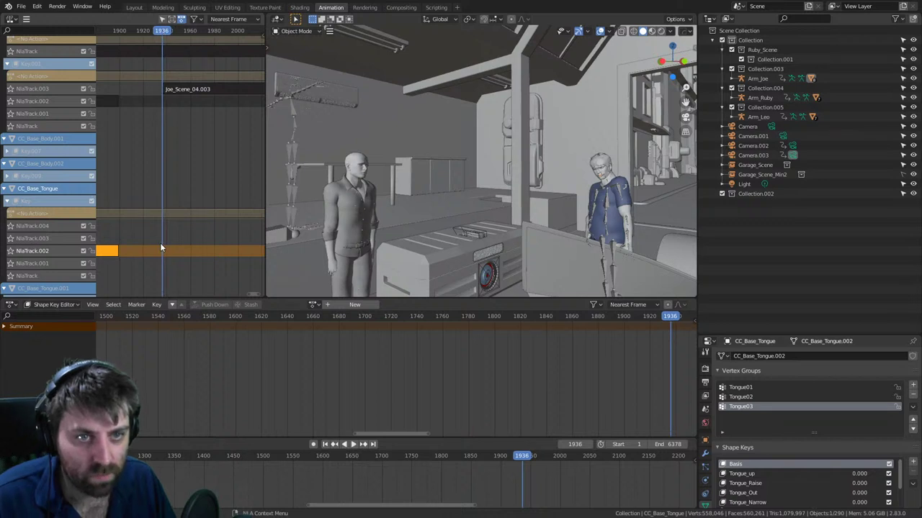
click(42, 237)
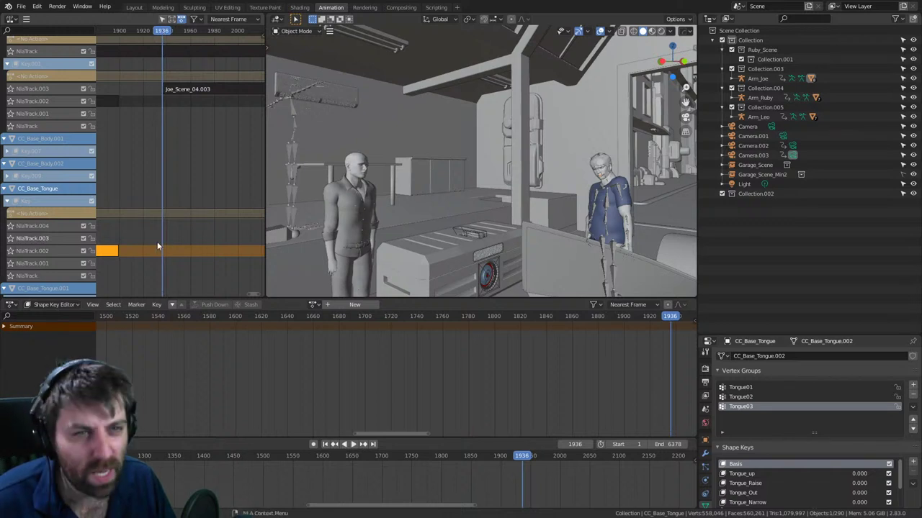
key(shift+a)
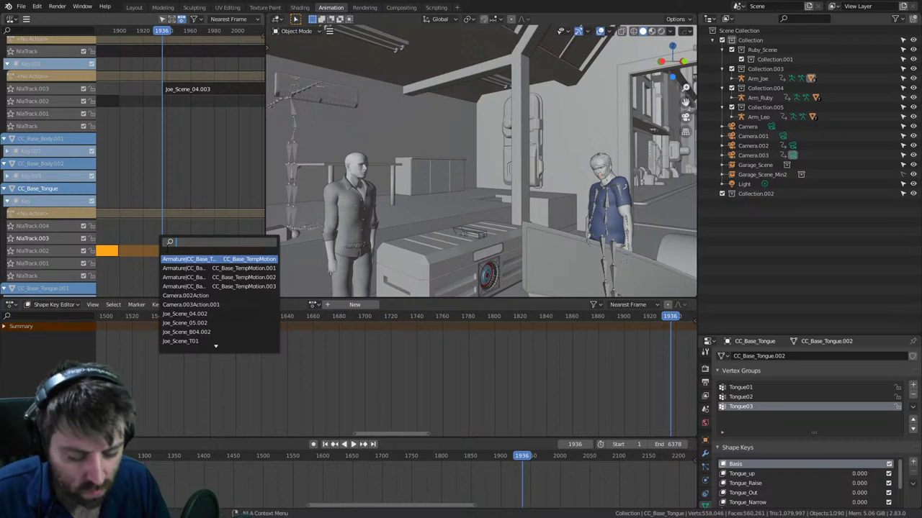
text(joe)
key(Down)
key(Down)
key(Down)
key(Down)
key(Down)
key(Down)
key(Down)
key(Down)
key(Down)
key(Down)
key(Down)
key(Down)
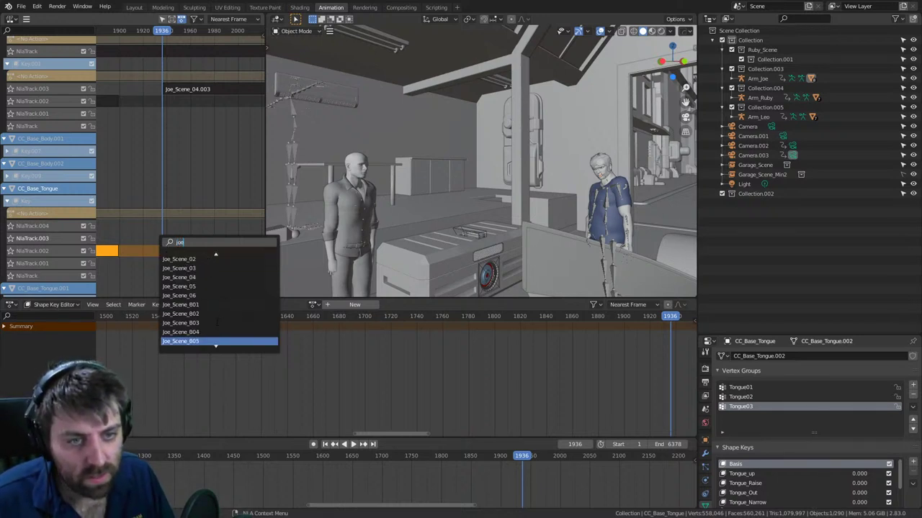
scroll(216, 322, down, 7)
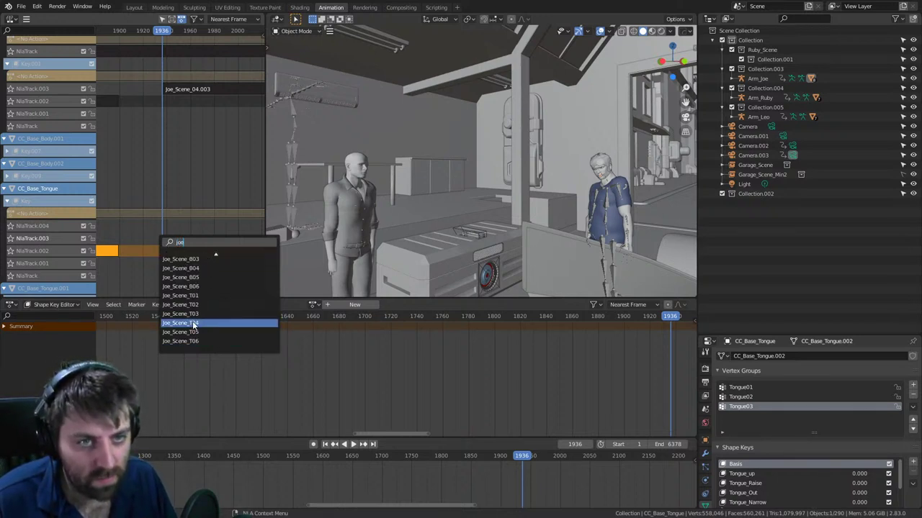
click(192, 324)
- Add a Joe_Scene_T05 action strip to the tongue's NlaTrack.003 at frame 2692, where the Joe_Scene_05.003 facial strip starts
middle_drag(223, 251, 148, 252)
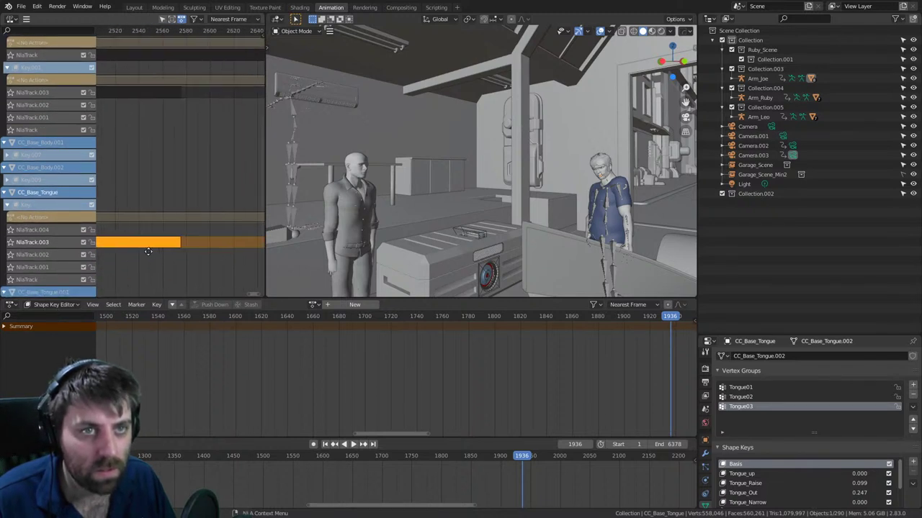
middle_drag(206, 246, 240, 246)
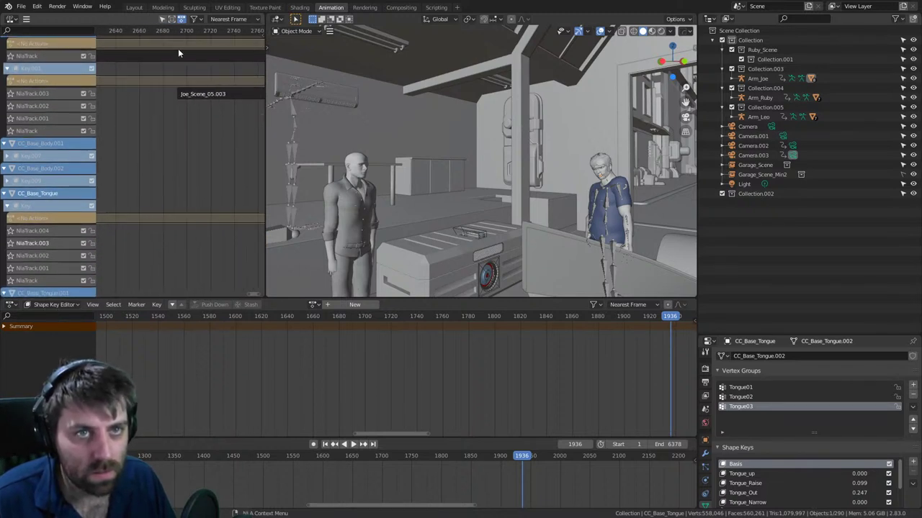
click(181, 37)
scroll(184, 160, up, 2)
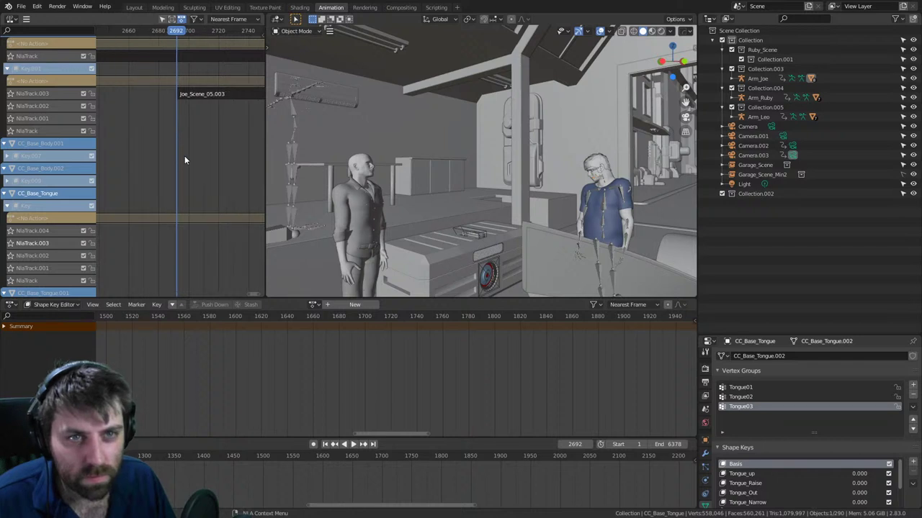
key(shift+a)
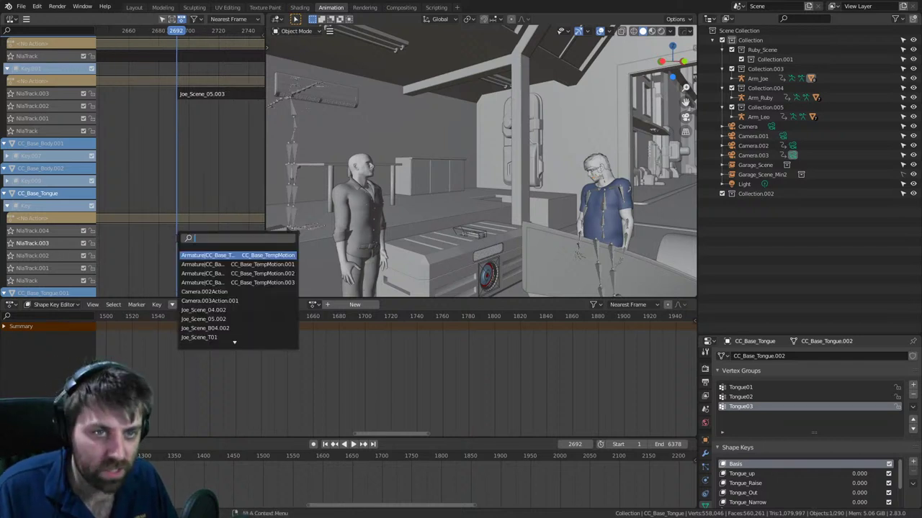
text(joe)
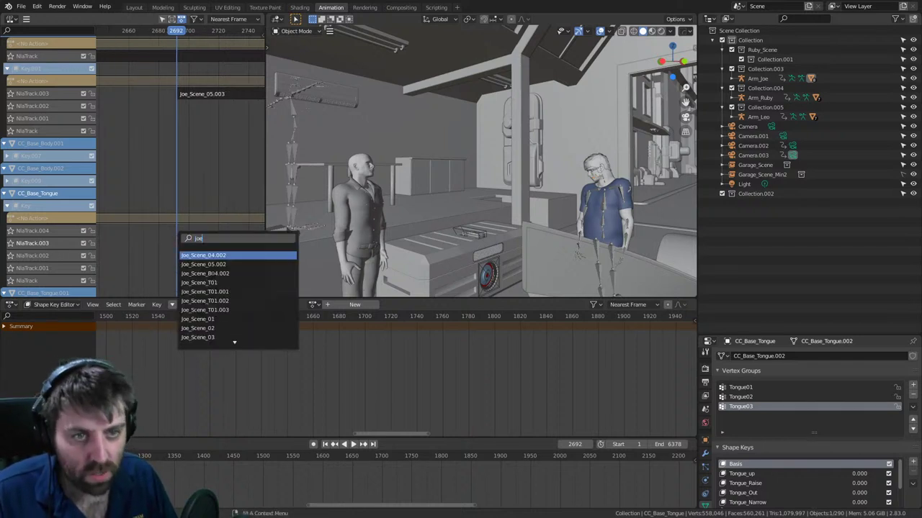
scroll(216, 319, down, 7)
scroll(221, 337, down, 1)
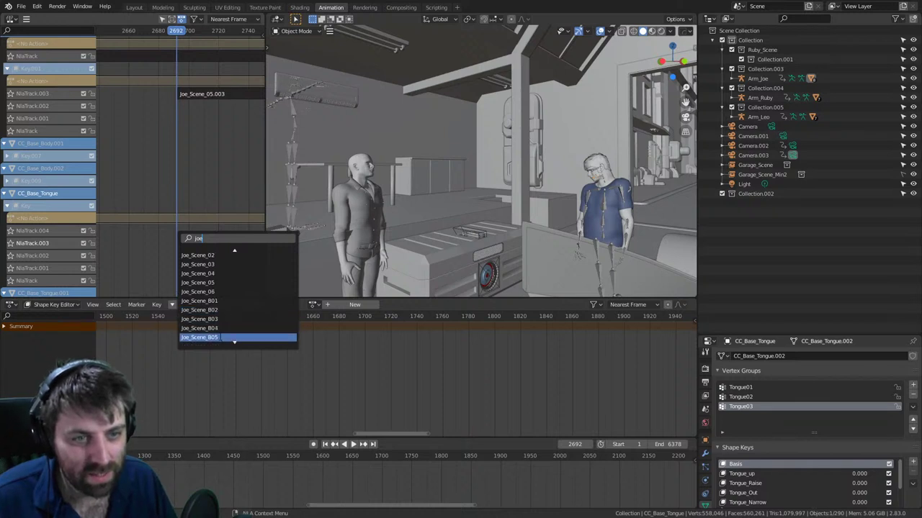
key(Up)
key(Up)
key(Up)
key(Up)
key(Up)
key(Up)
key(Up)
key(Up)
key(Up)
key(Up)
key(Up)
key(Up)
key(Up)
key(Up)
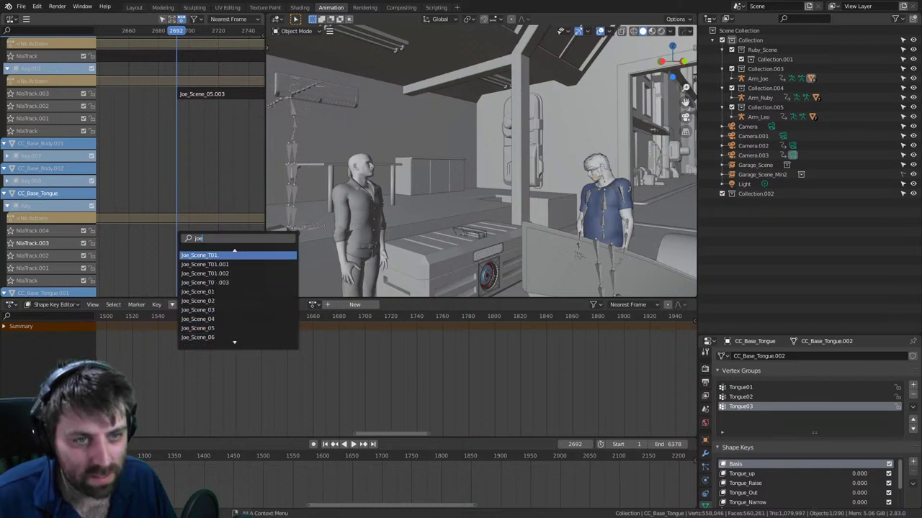
scroll(215, 282, up, 3)
scroll(215, 301, down, 19)
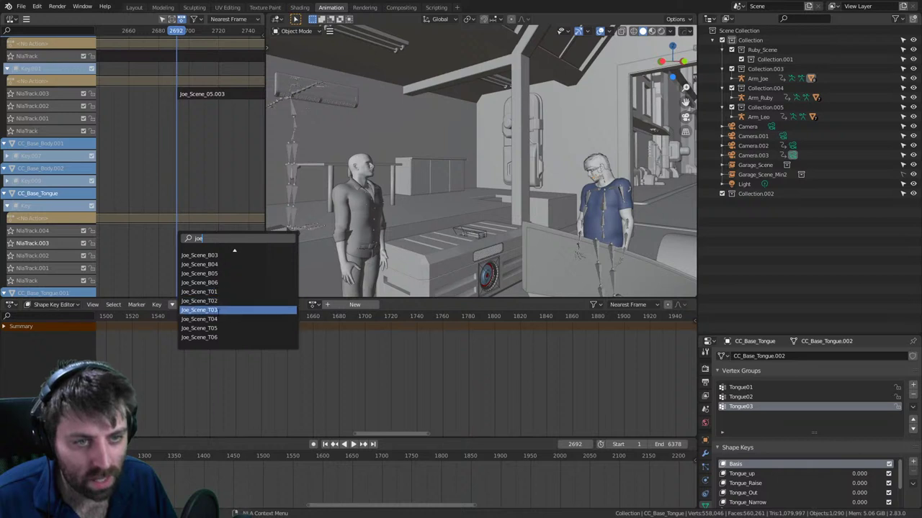
click(219, 329)
- Add a Joe_Scene_T06 action strip to the tongue's NlaTrack.003 at frame 3493, where the Joe_Scene_06 facial strip starts
middle_drag(227, 249, 82, 272)
ctrl+middle_drag(226, 234, 144, 186)
scroll(180, 227, down, 11)
scroll(165, 144, up, 18)
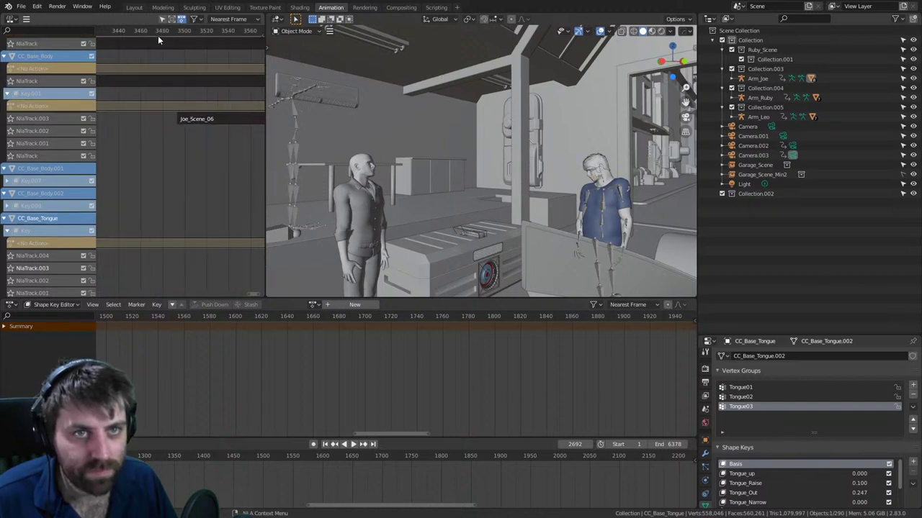
click(176, 30)
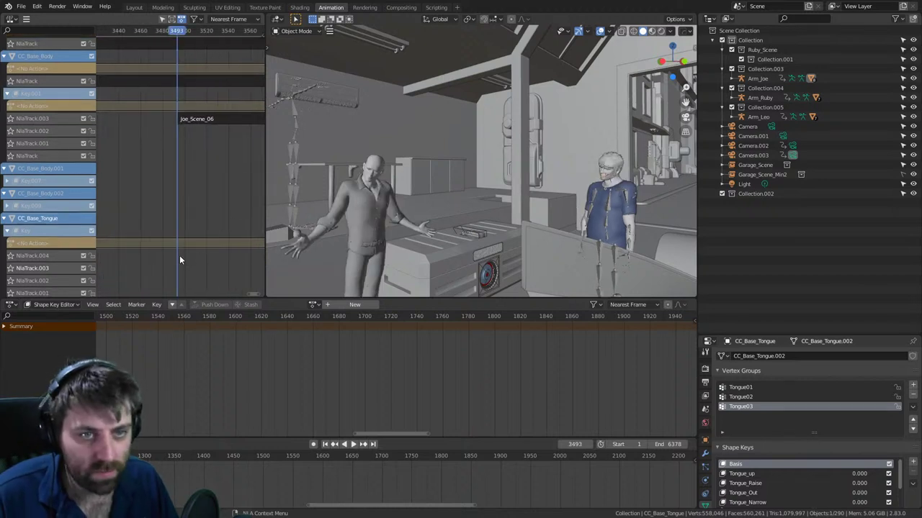
click(172, 304)
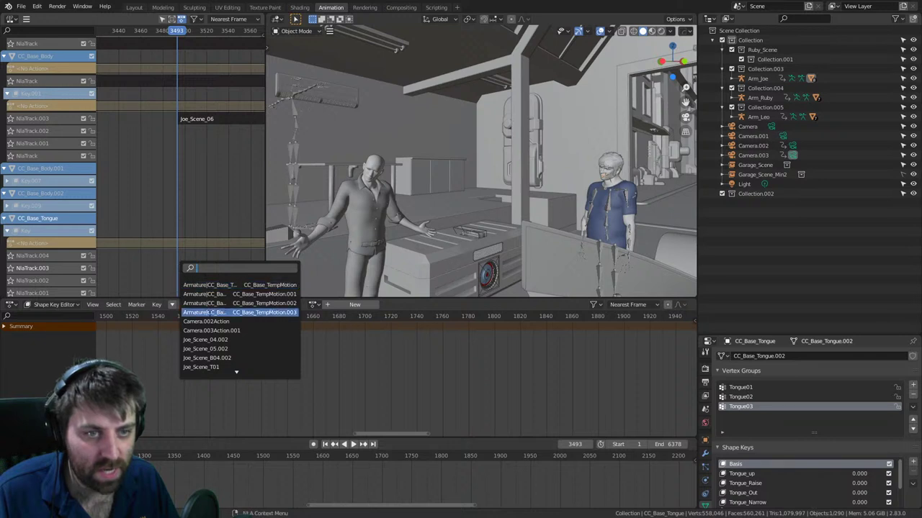
text(joe)
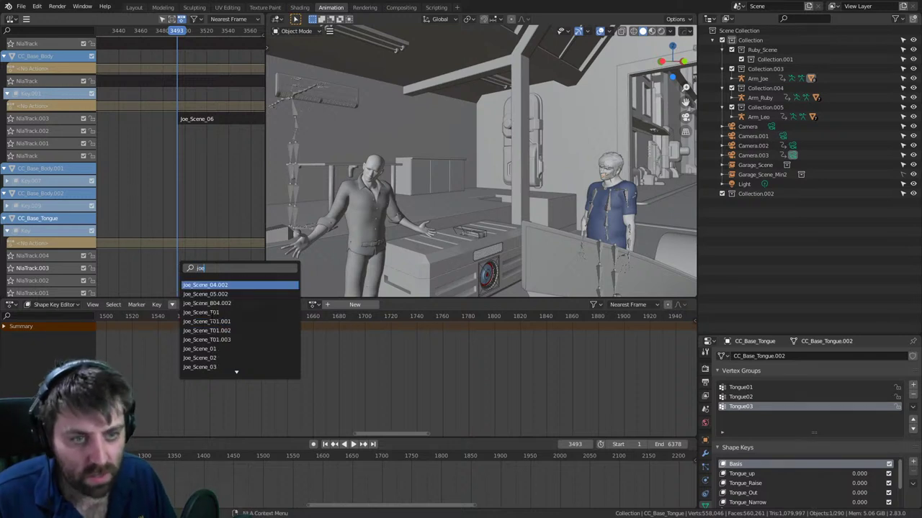
scroll(229, 366, down, 5)
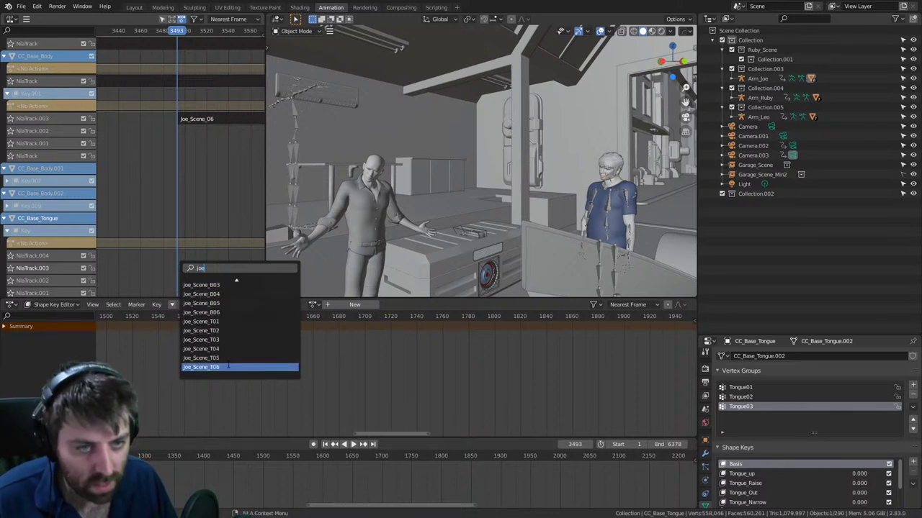
click(224, 367)
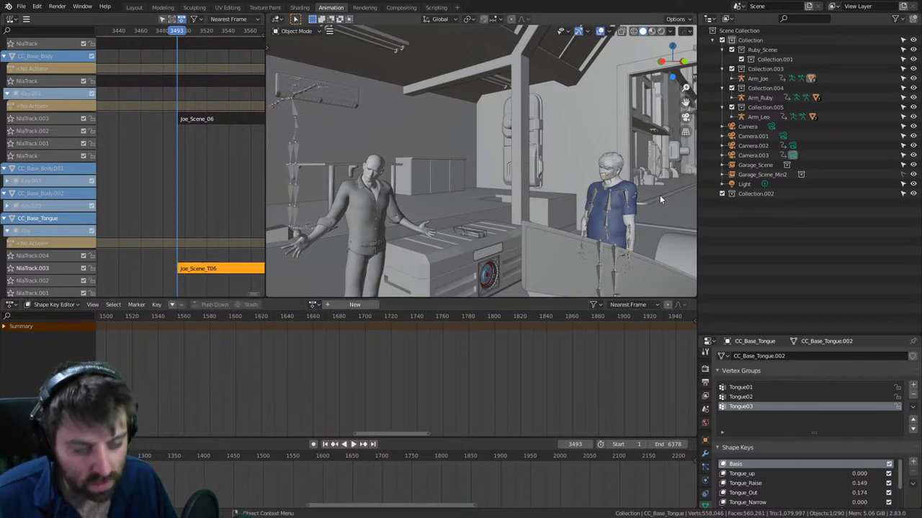
- Hide Joe's tongue and CC_Base_Body meshes in the viewport so their channels leave the NLA editor
click(614, 191)
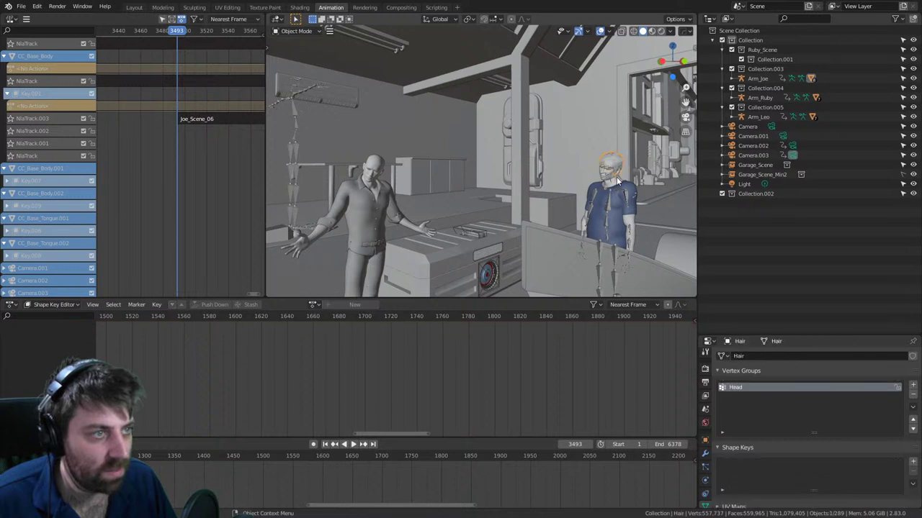
click(617, 178)
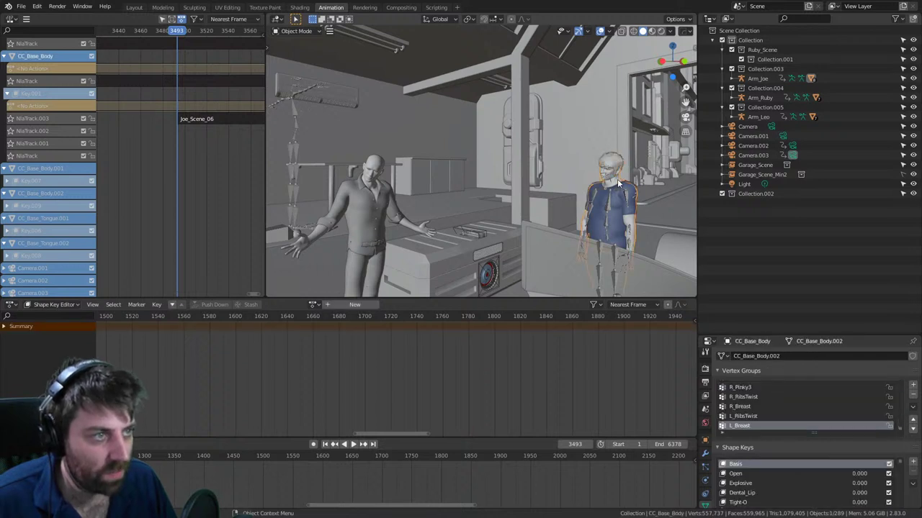
key(h)
middle_drag(192, 127, 167, 294)
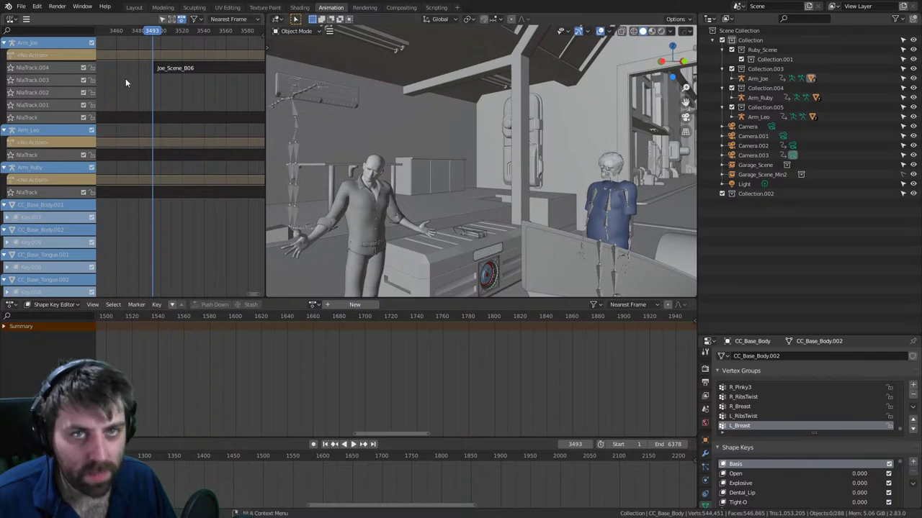
- Unlink the CC_Base_TempMotion action from the shape keys of the CC_Base_Body.001 mesh on the character in the tank top
middle_drag(399, 219, 289, 233)
shift+middle_drag(376, 186, 436, 141)
scroll(396, 200, down, 3)
scroll(394, 145, up, 3)
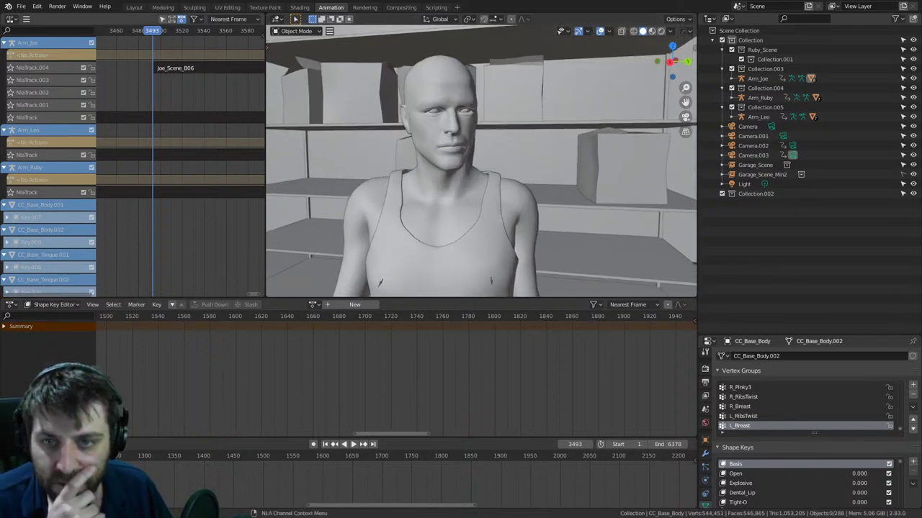
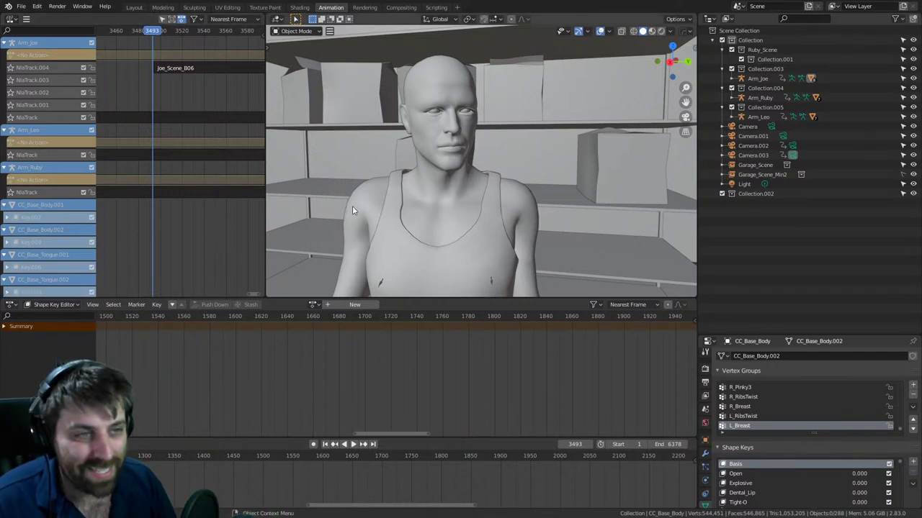
scroll(172, 227, down, 3)
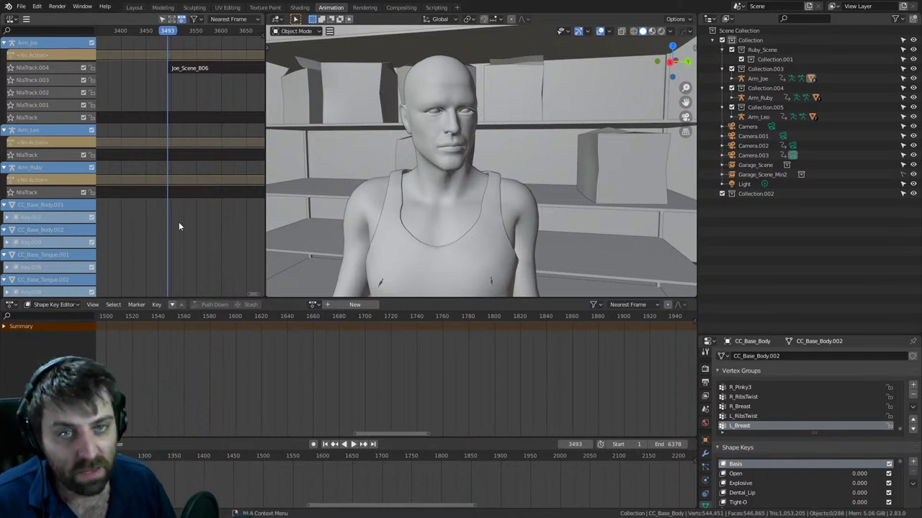
middle_drag(179, 227, 240, 188)
click(387, 275)
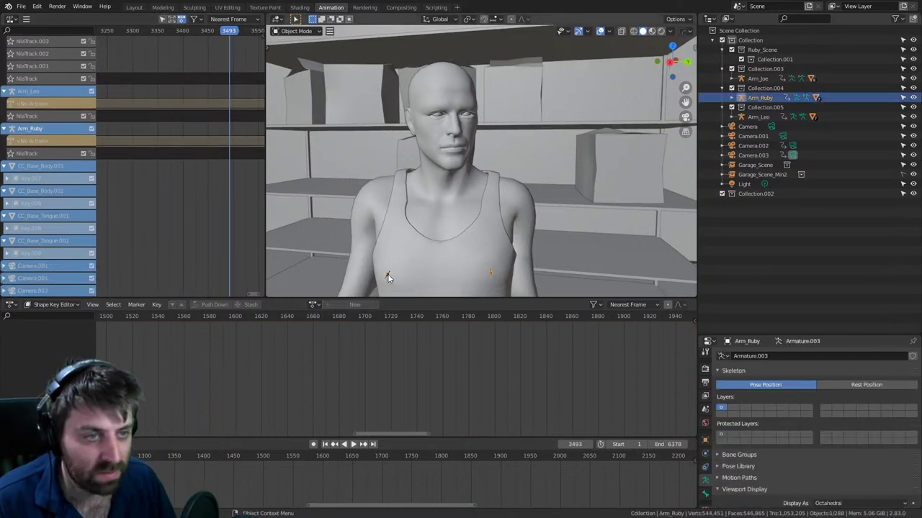
middle_drag(144, 237, 235, 279)
scroll(195, 261, down, 20)
scroll(193, 246, up, 1)
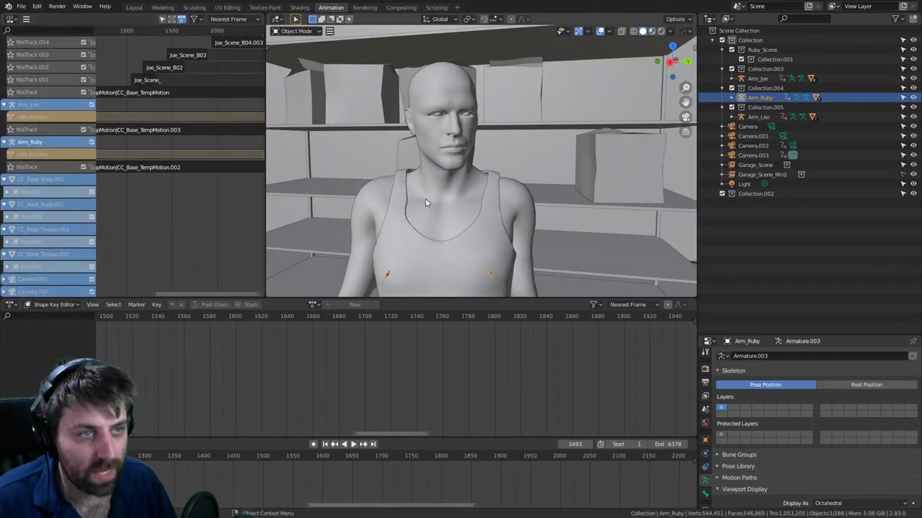
click(429, 199)
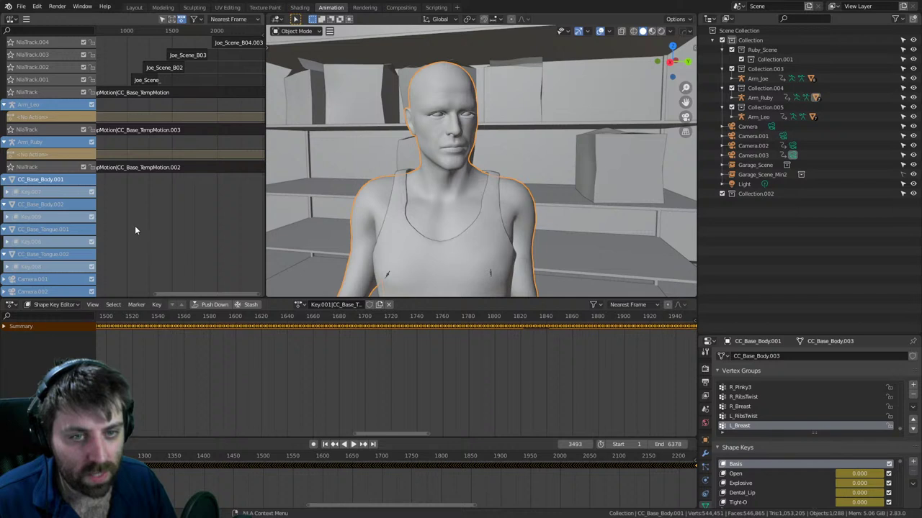
middle_drag(136, 230, 180, 150)
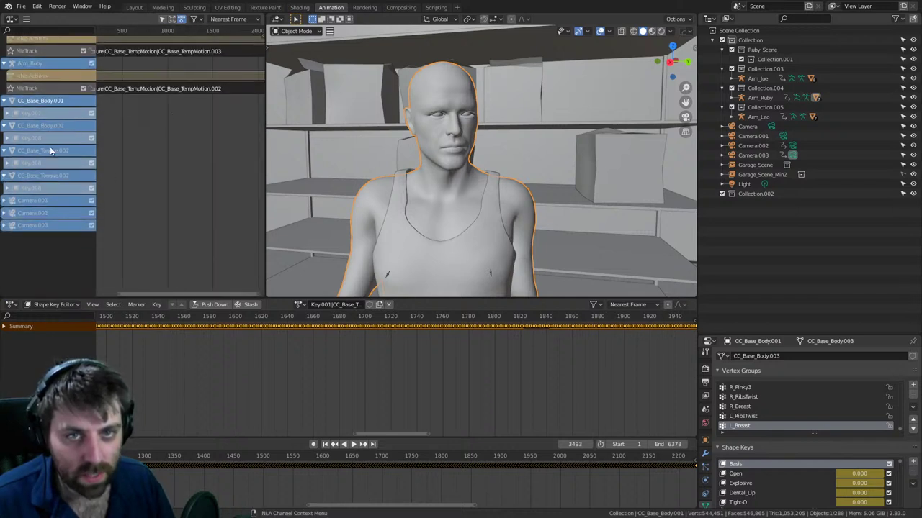
click(10, 115)
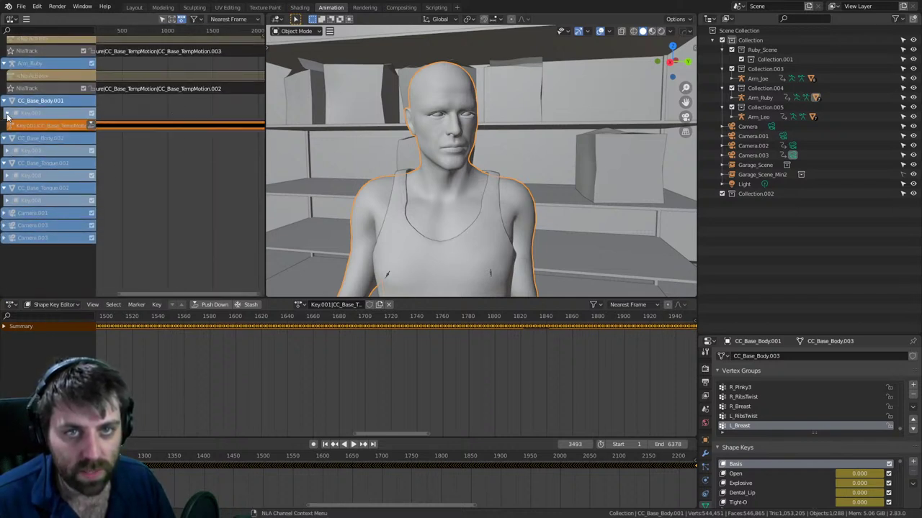
click(388, 305)
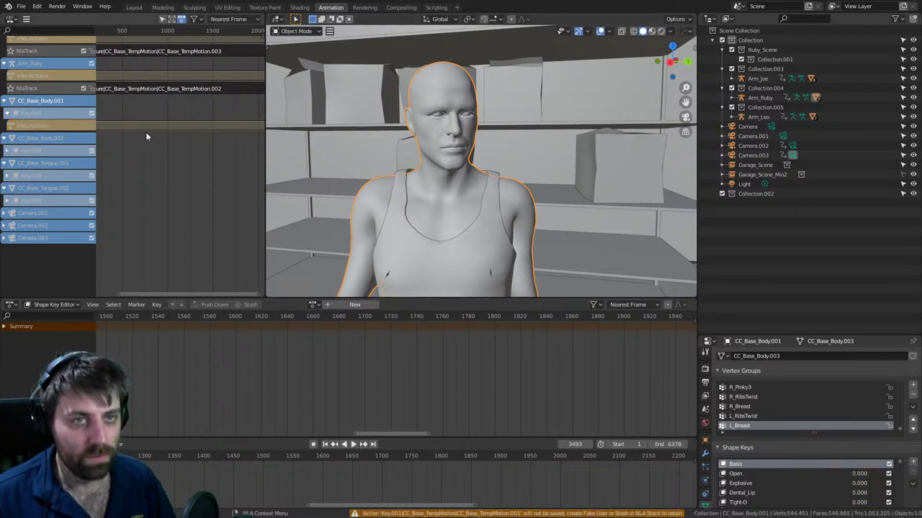
- Move the playhead to frame 628 and search for "ruby" actions to add as a strip on the CC_Base_Body.001 shape keys
scroll(185, 350, down, 5)
scroll(185, 345, down, 5)
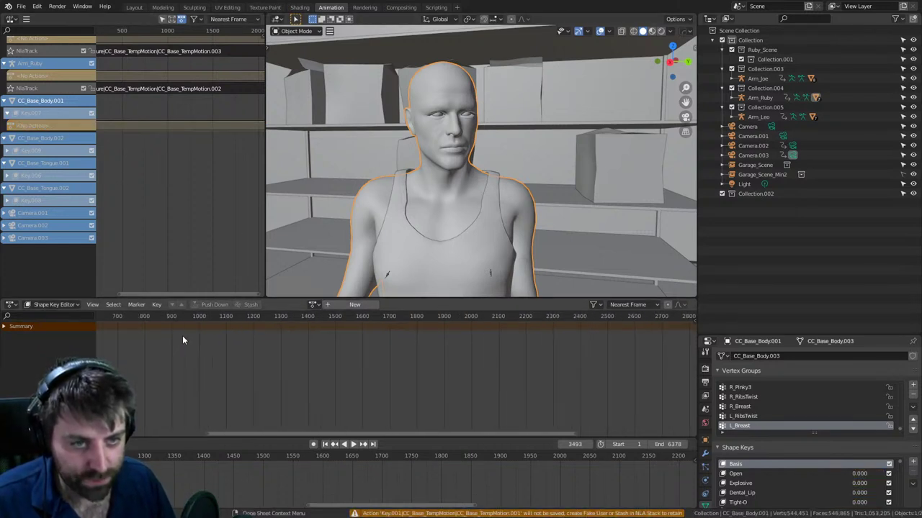
middle_drag(182, 335, 499, 353)
drag(293, 317, 422, 327)
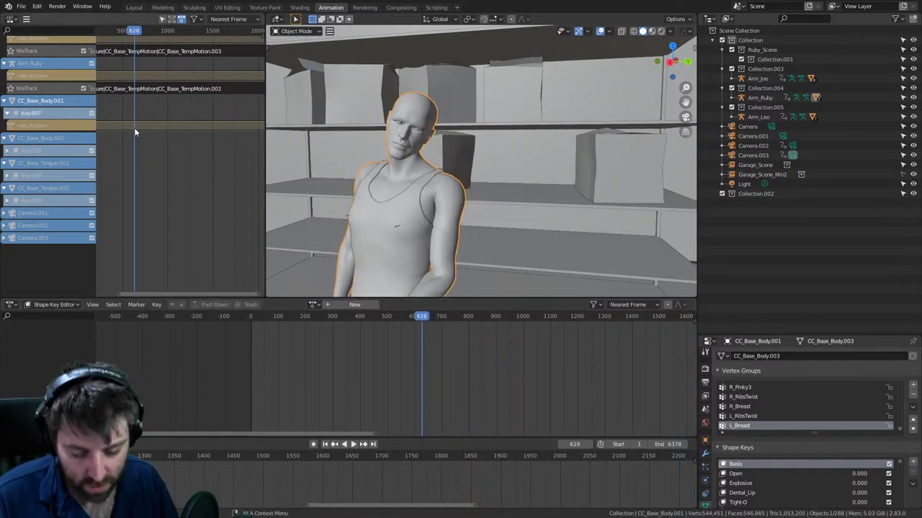
key(shift+a)
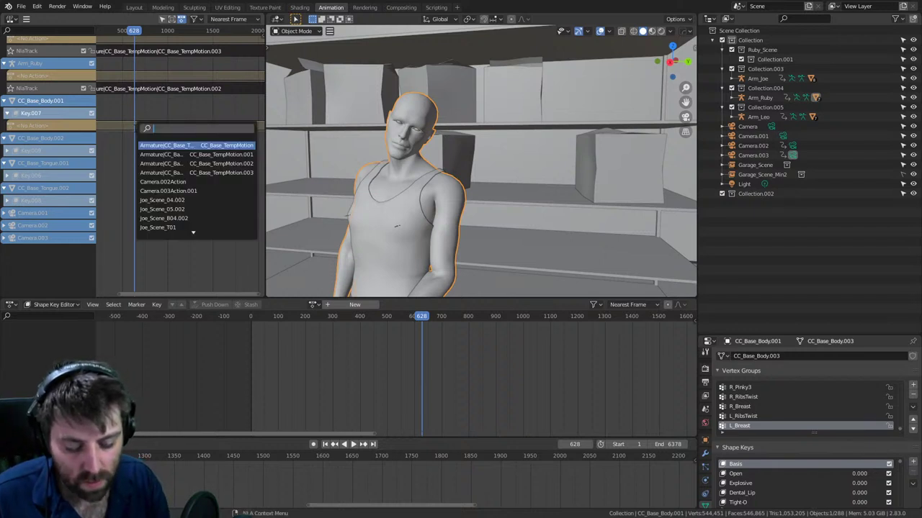
text(ruby)
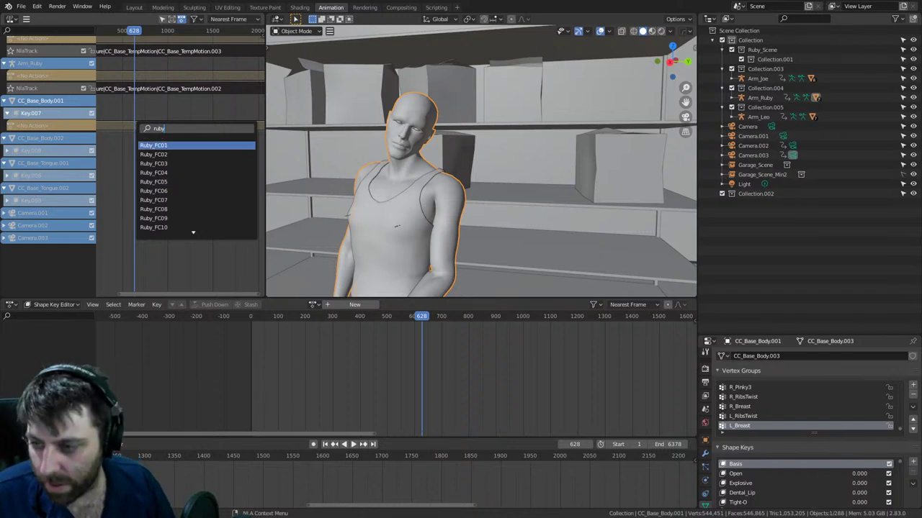
- Switch to Word and check the Restoration script for the number of Ruby's line in the garage scene
key(super)
text(word)
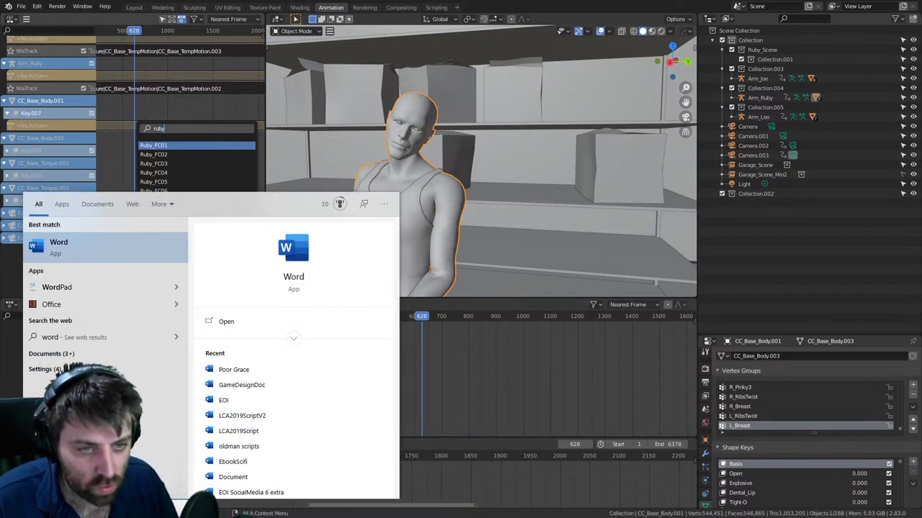
click(231, 369)
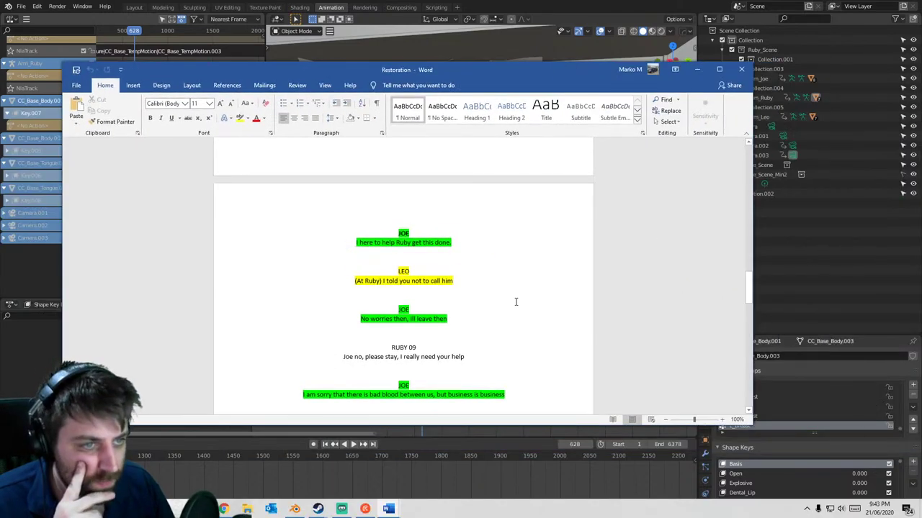
scroll(515, 302, down, 6)
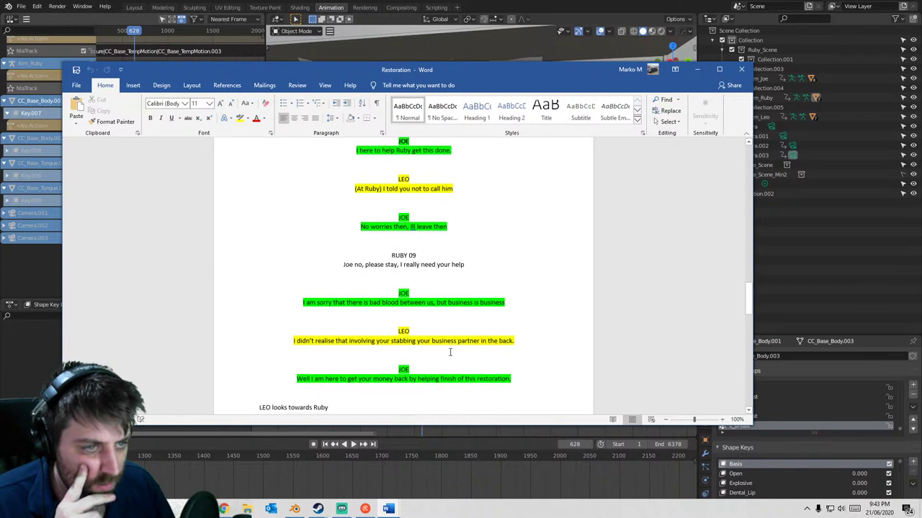
scroll(413, 352, up, 10)
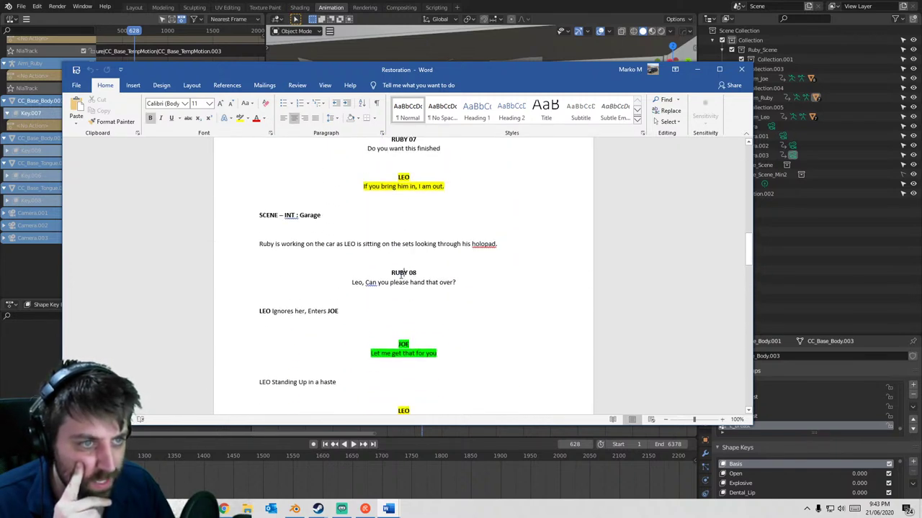
triple_click(400, 277)
click(697, 69)
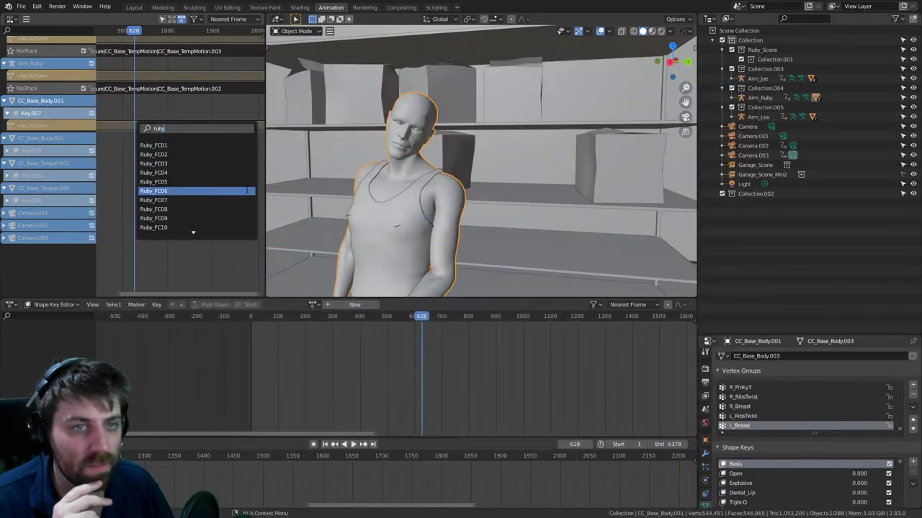
- Add the Ruby_FC08 action strip to the CC_Base_Body.001 shape keys at frame 628 and play back the facial animation
click(180, 215)
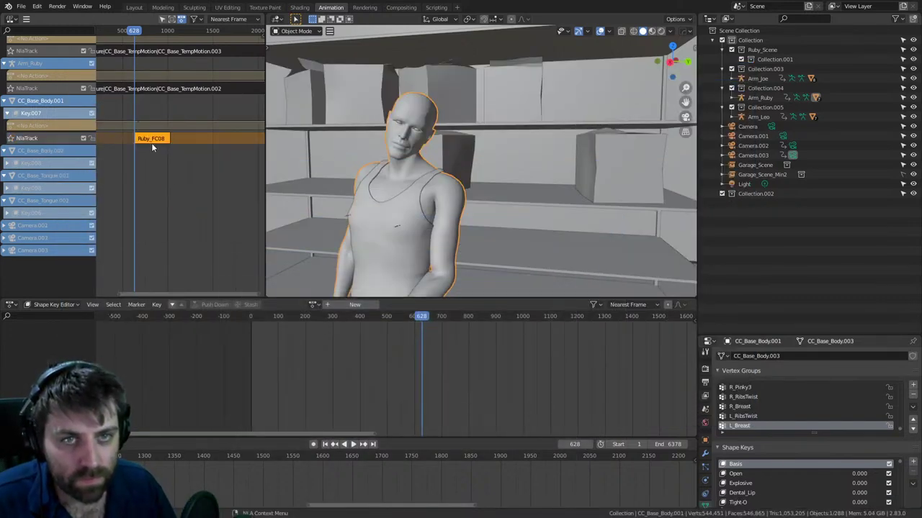
scroll(143, 147, up, 1)
key(space)
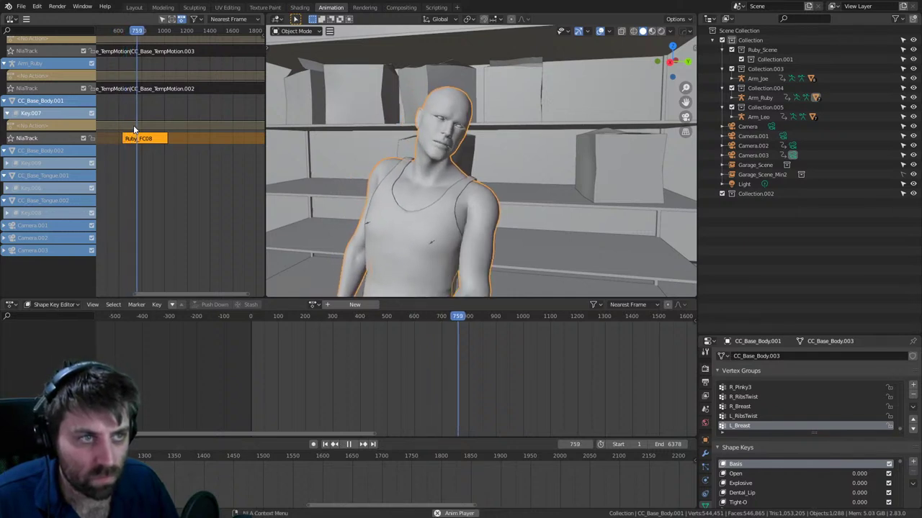
key(space)
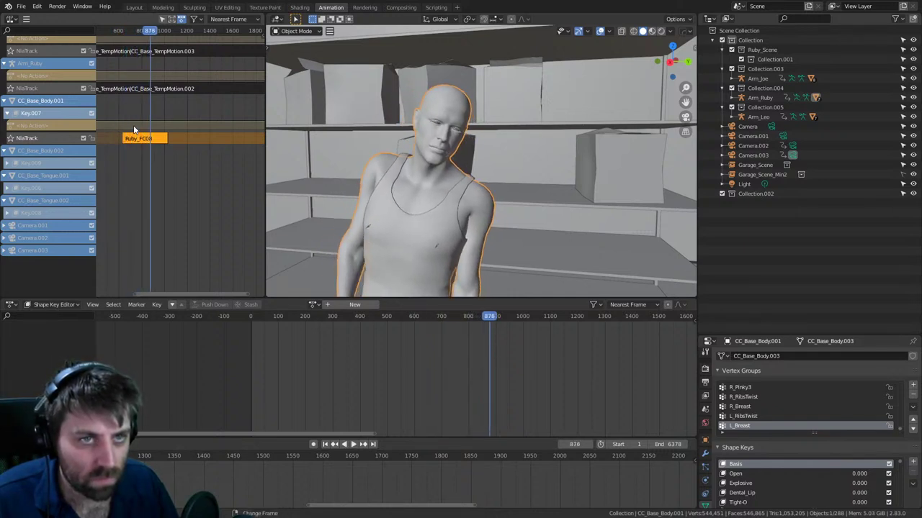
middle_drag(134, 129, 173, 147)
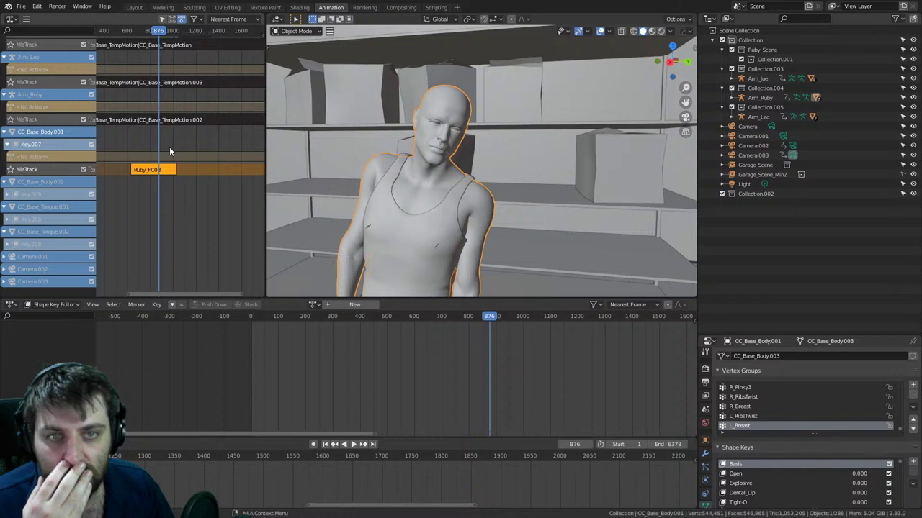
middle_drag(170, 151, 197, 233)
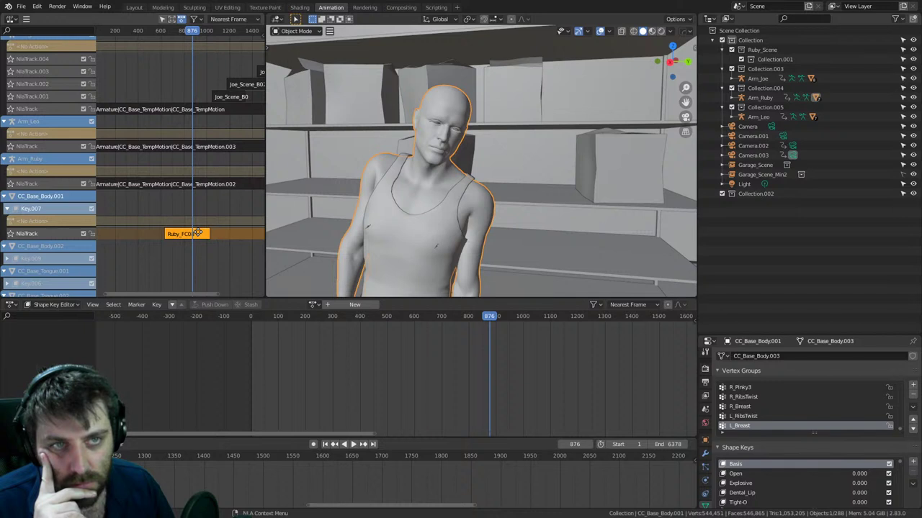
middle_drag(197, 234, 192, 256)
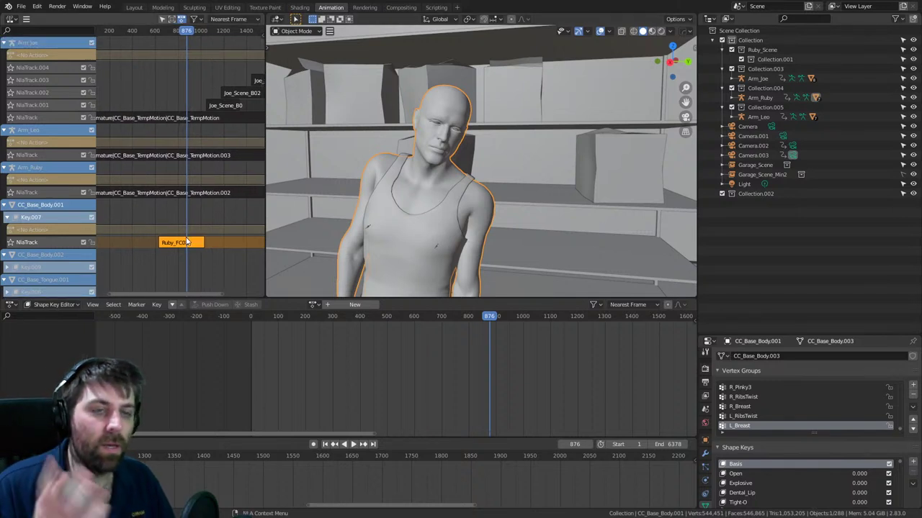
drag(172, 33, 162, 34)
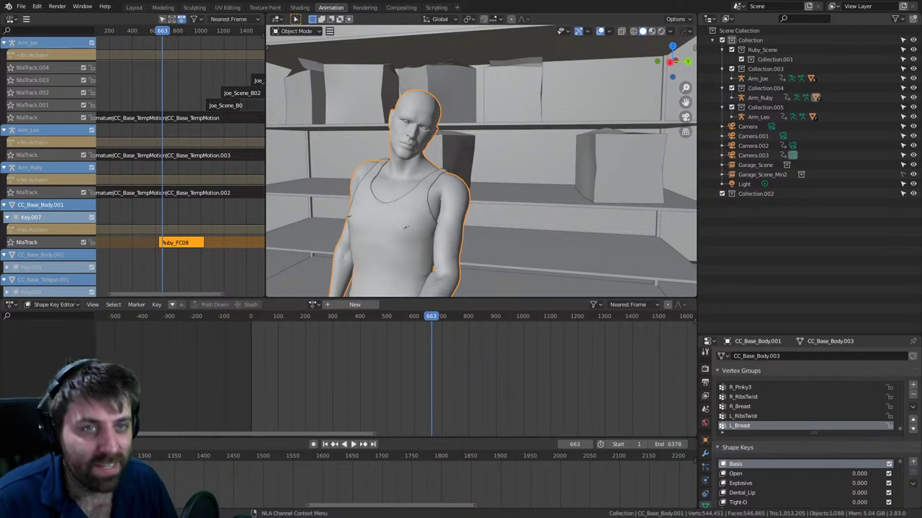
key(space)
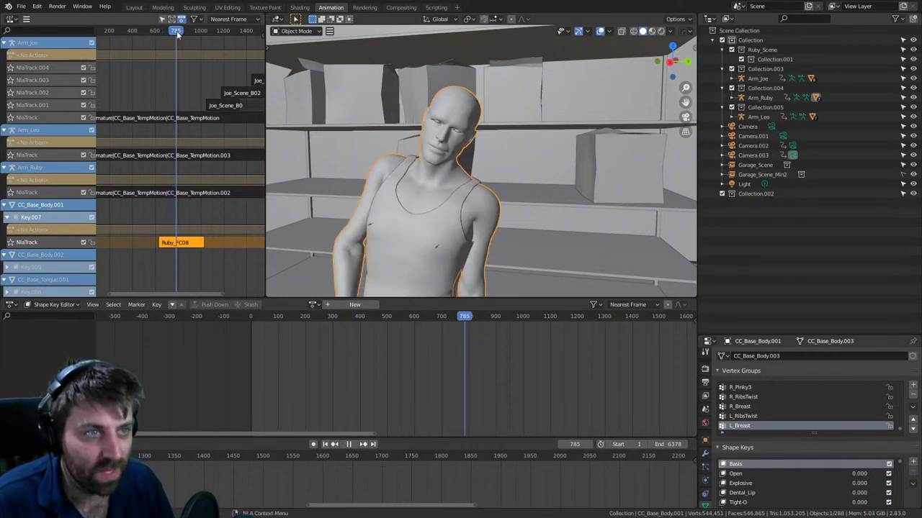
key(space)
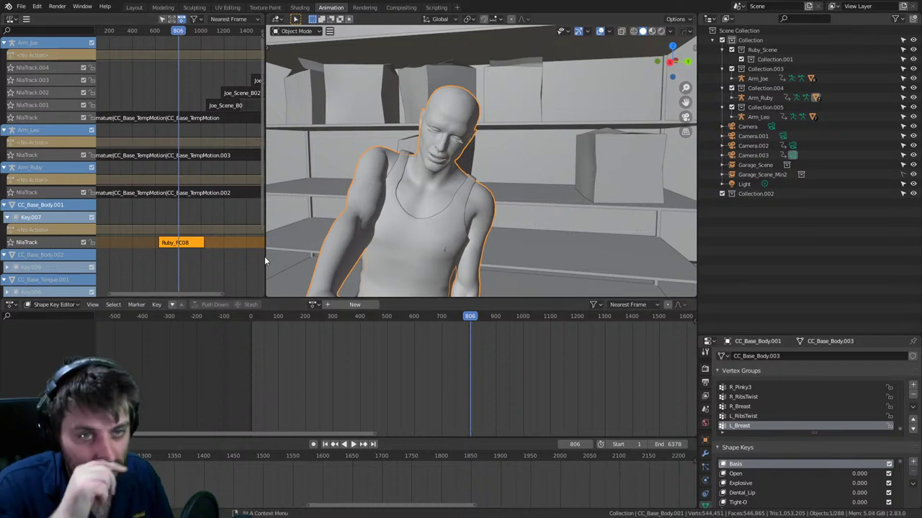
- Delete the Ruby_FC08 strip from the CC_Base_Body.001 shape-key track
click(187, 241)
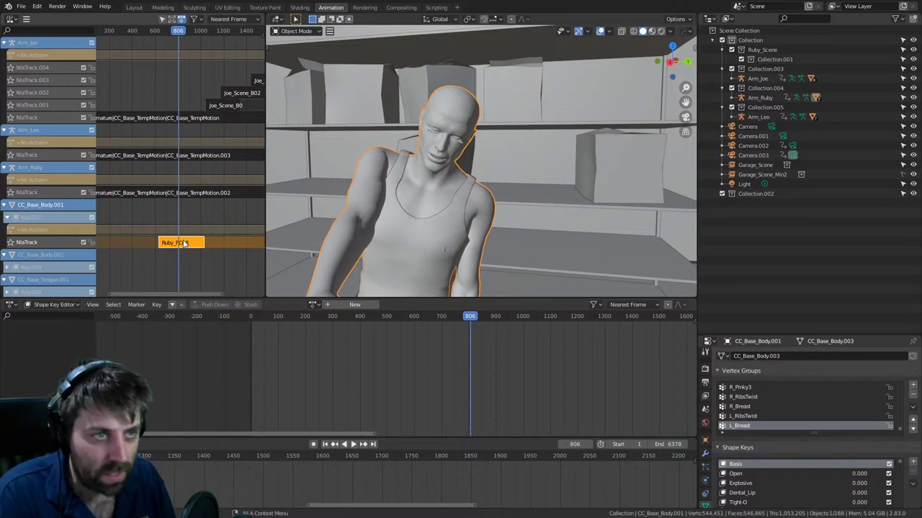
scroll(193, 245, down, 3)
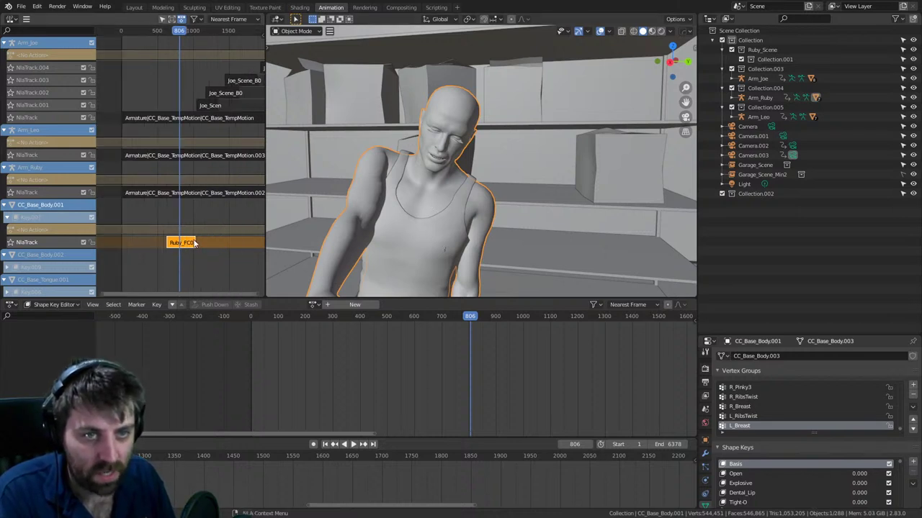
key(x)
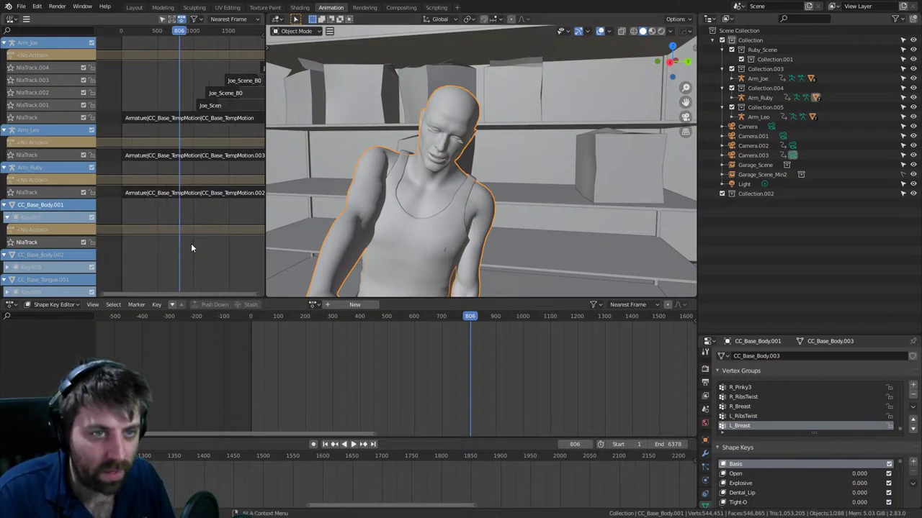
- Create an additional NLA track for Arm_Ruby with a CC_Base_TempMotion strip, and delete that strip to leave the track empty
click(443, 250)
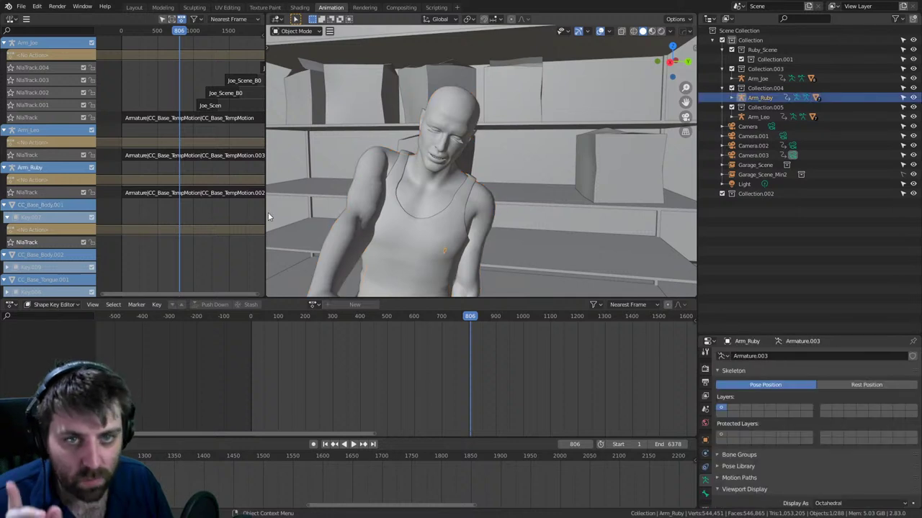
click(144, 192)
right_click(164, 192)
click(165, 194)
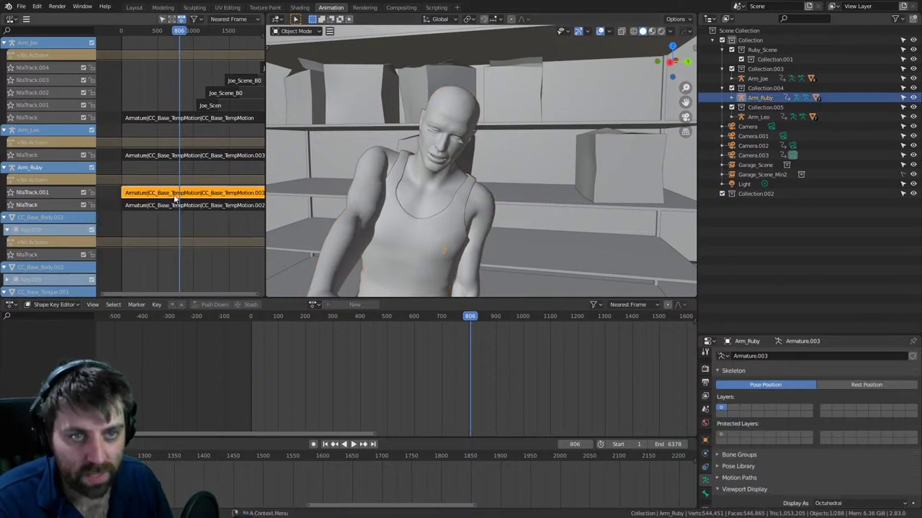
key(x)
- Add the Ruby_FCB08 body action strip to Arm_Ruby's empty NlaTrack.001 at frame 806
scroll(178, 46, up, 3)
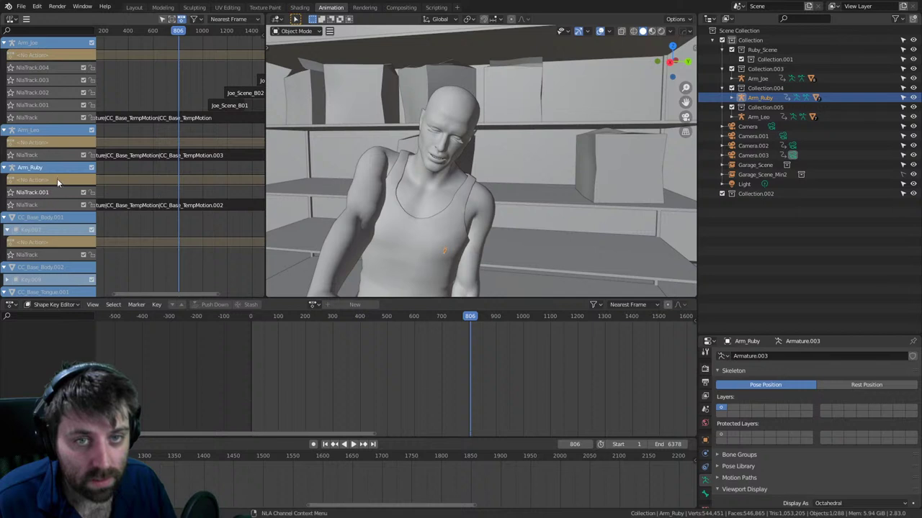
key(shift+a)
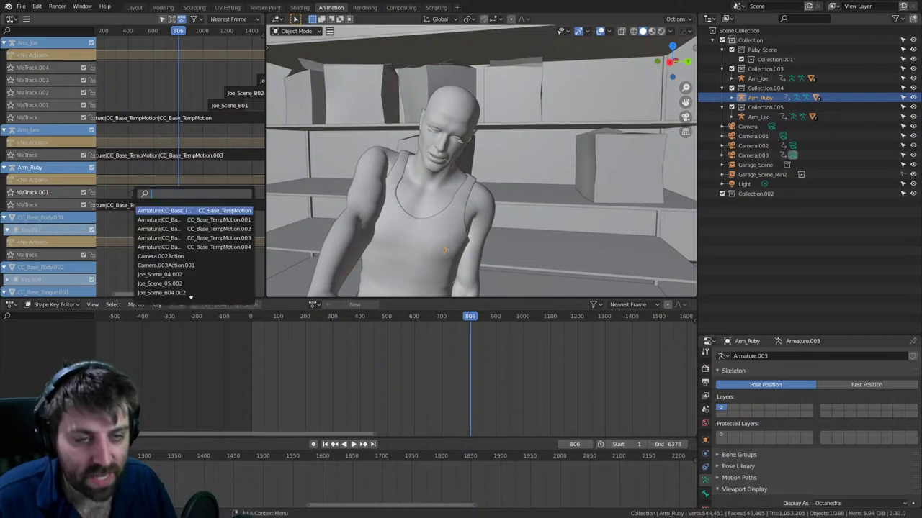
text(ruby)
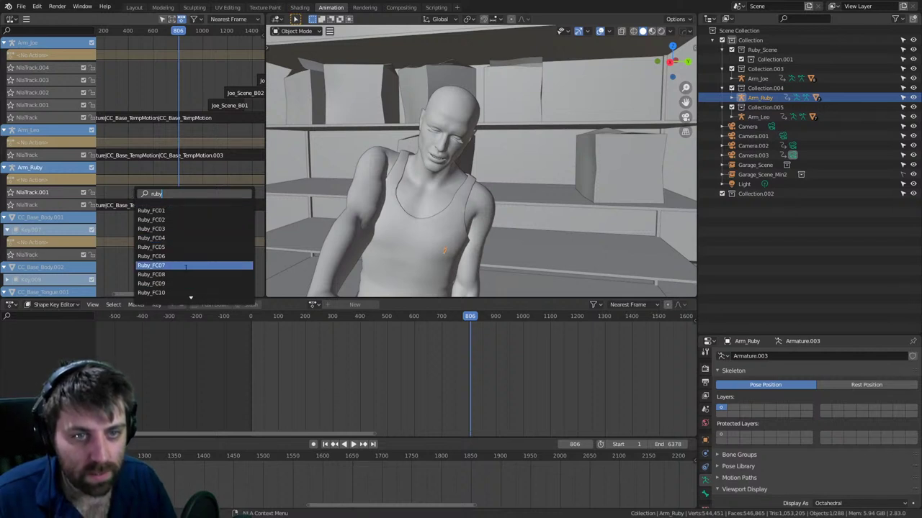
scroll(186, 274, down, 10)
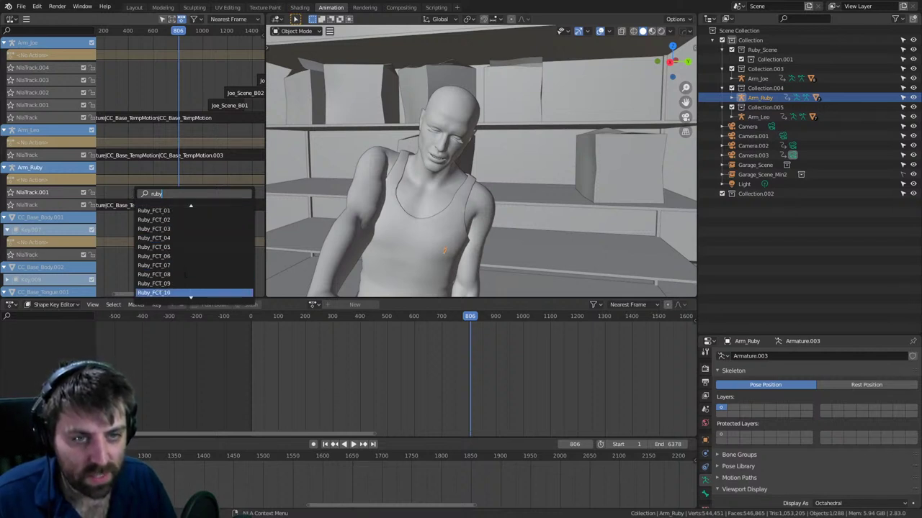
scroll(186, 275, down, 6)
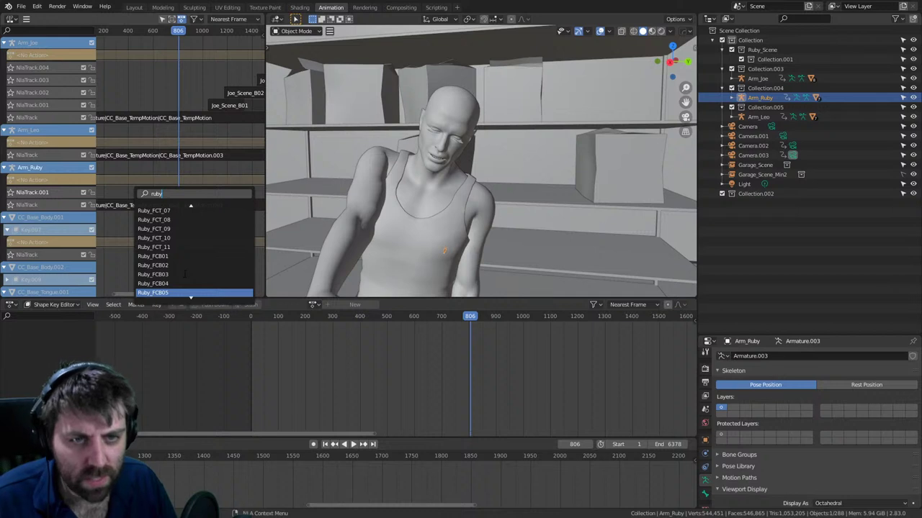
scroll(185, 275, up, 7)
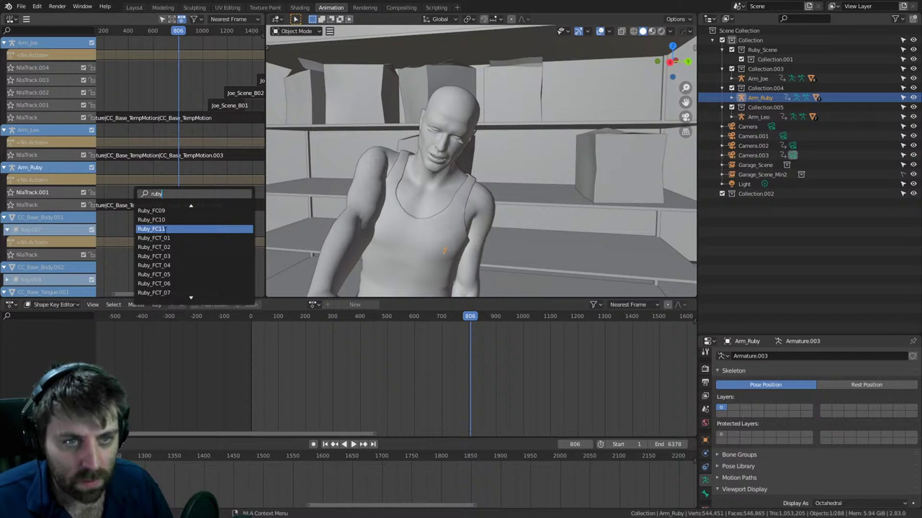
scroll(165, 283, down, 8)
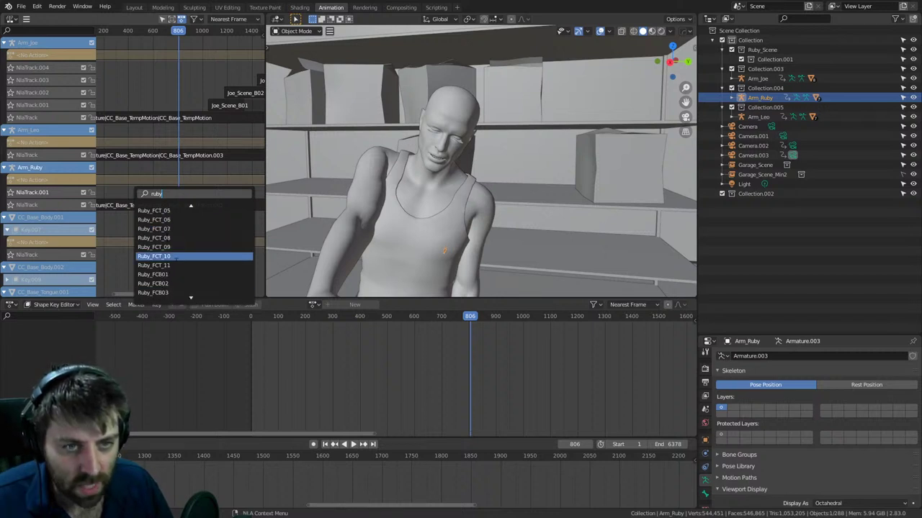
scroll(176, 259, down, 11)
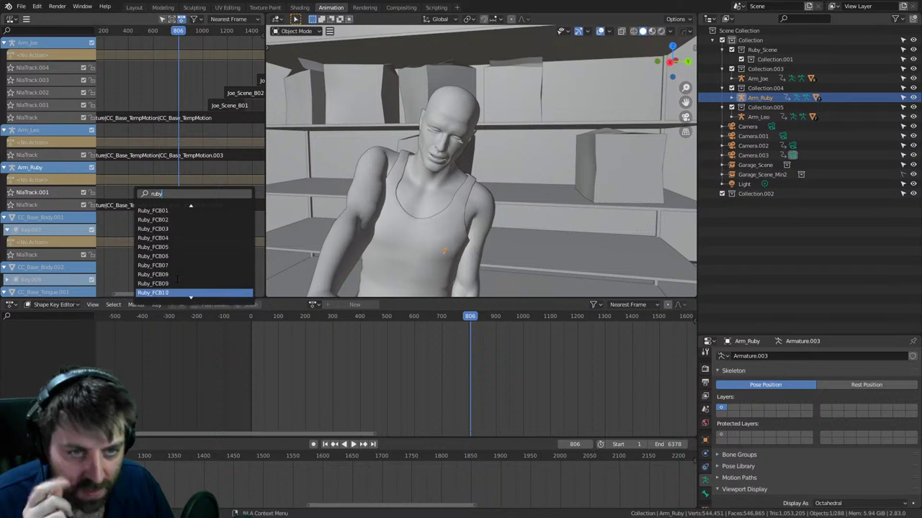
click(176, 274)
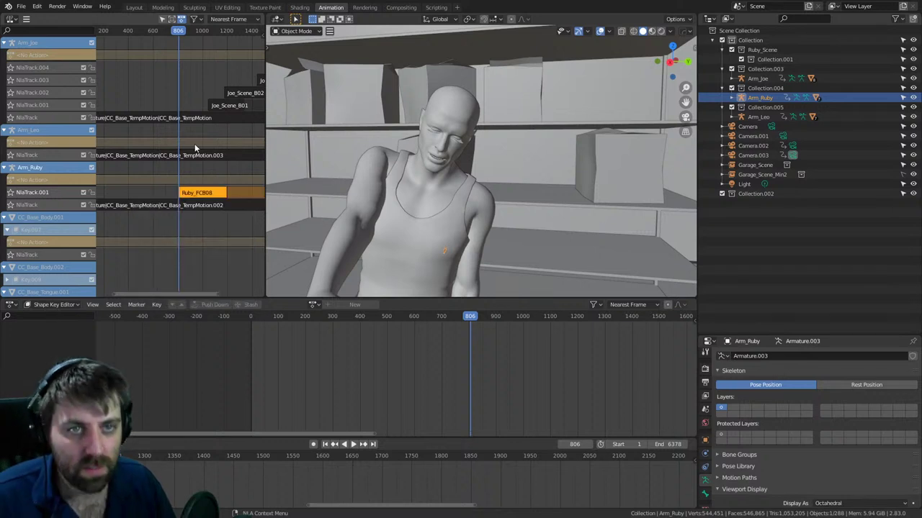
- Play back Ruby's body motion and scrub to frame 710, before the Ruby_FCB08 strip, to judge its timing
key(space)
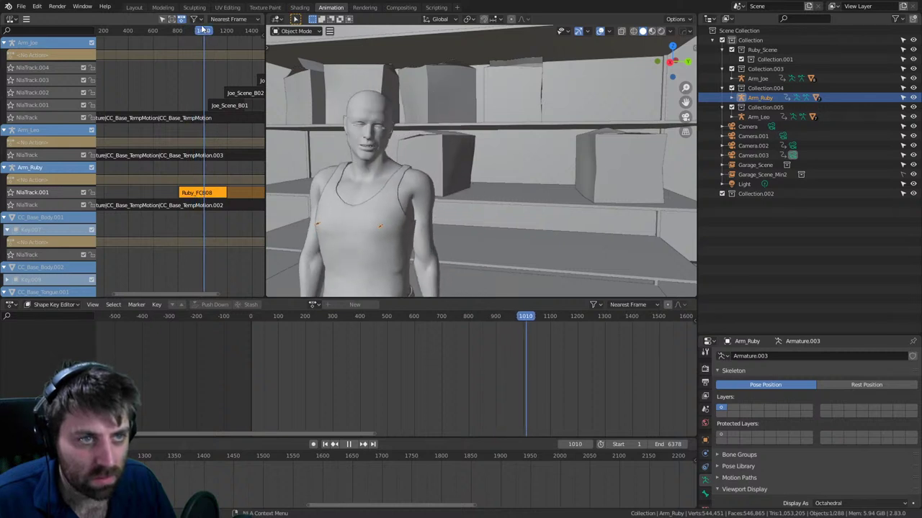
drag(203, 30, 166, 26)
scroll(169, 136, up, 3)
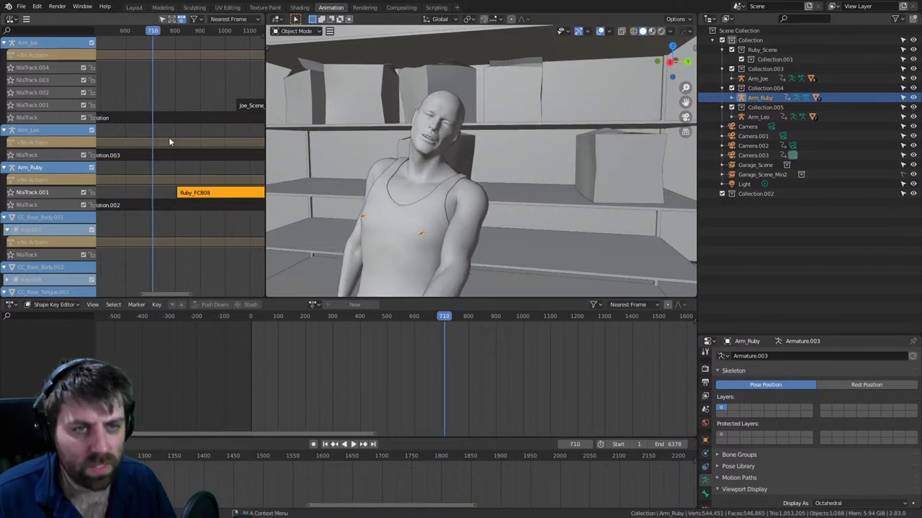
scroll(184, 149, up, 1)
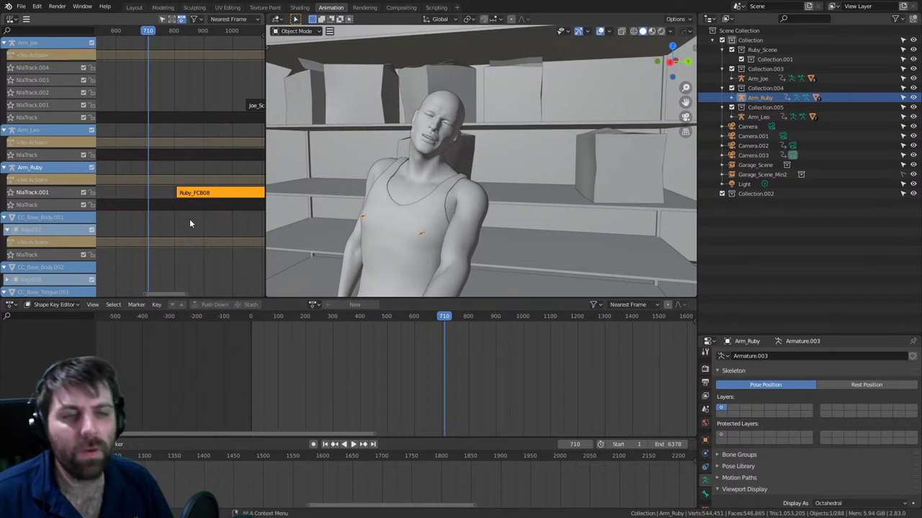
- Move the Ruby_FCB08 strip to start at about frame 600, then play and scrub Ruby's motion to check its timing
drag(203, 193, 144, 190)
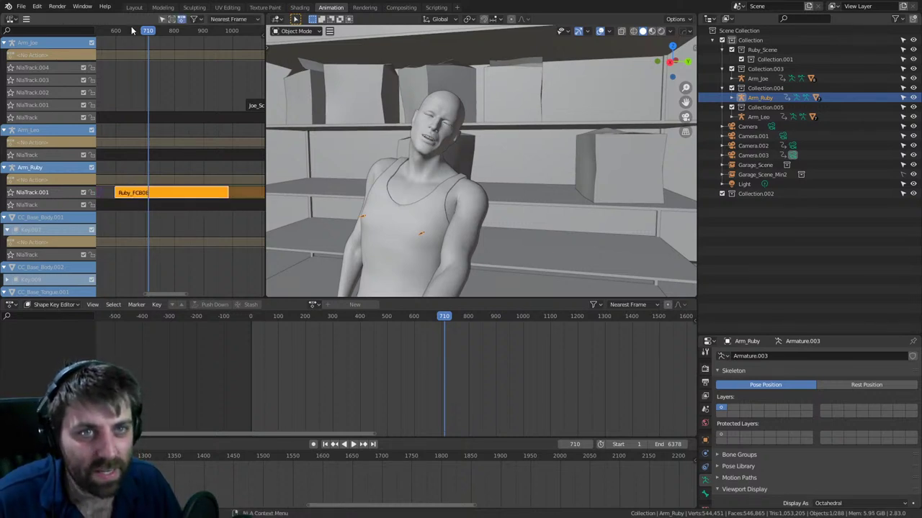
key(space)
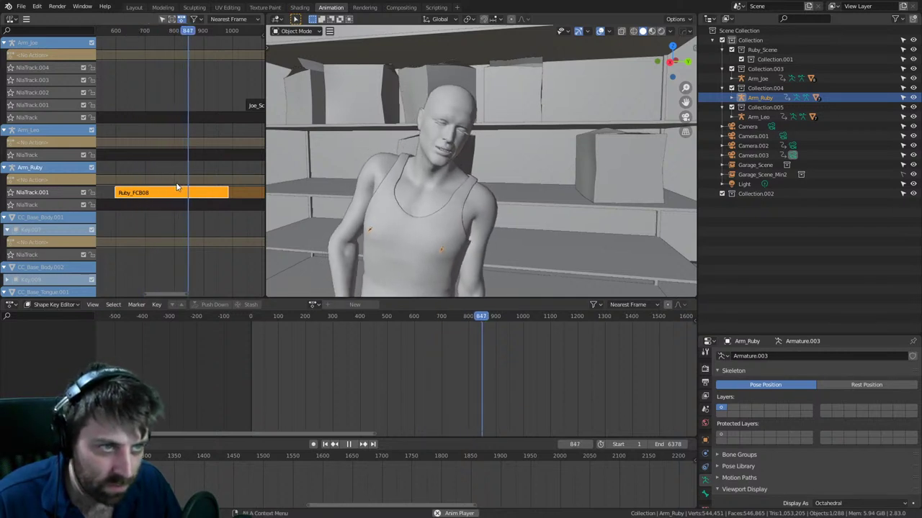
scroll(177, 188, up, 2)
key(space)
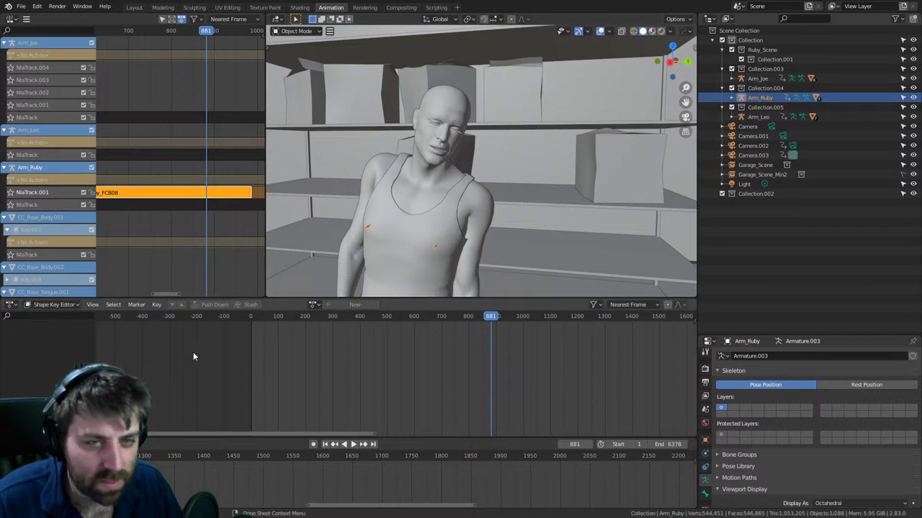
drag(204, 33, 159, 47)
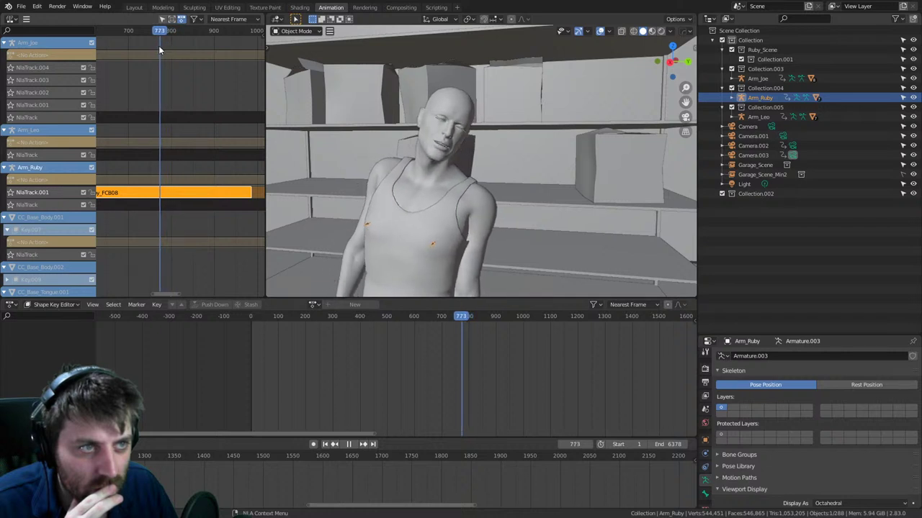
key(space)
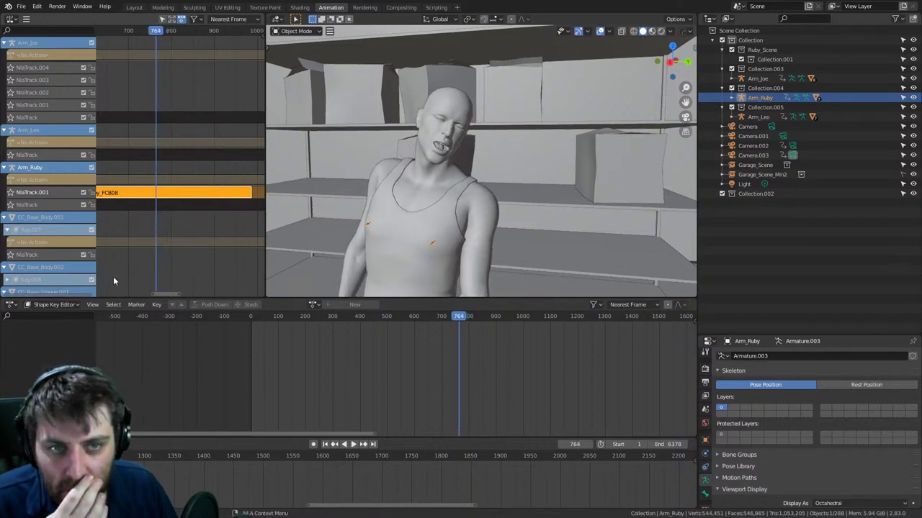
- Select Ruby's CC_Base_Body.001 mesh and set the current frame to 0
middle_drag(165, 265, 265, 206)
scroll(72, 211, down, 1)
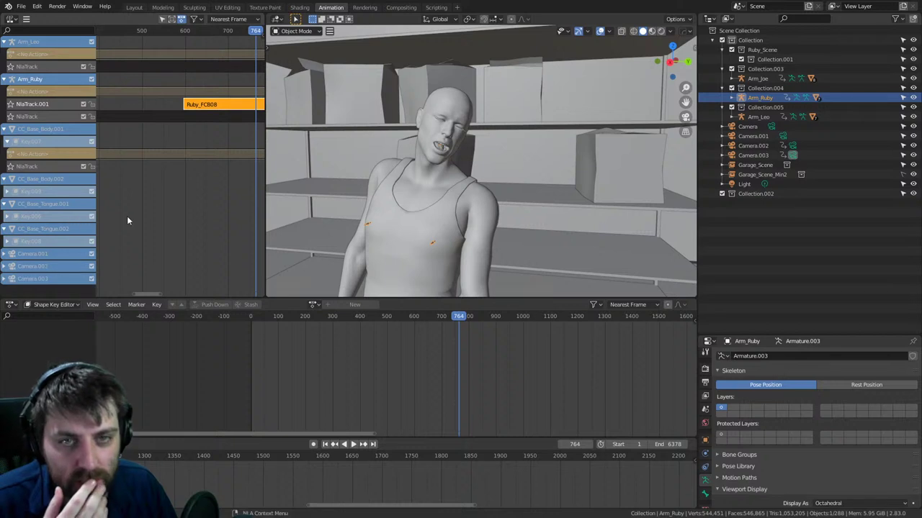
scroll(128, 216, down, 6)
click(472, 198)
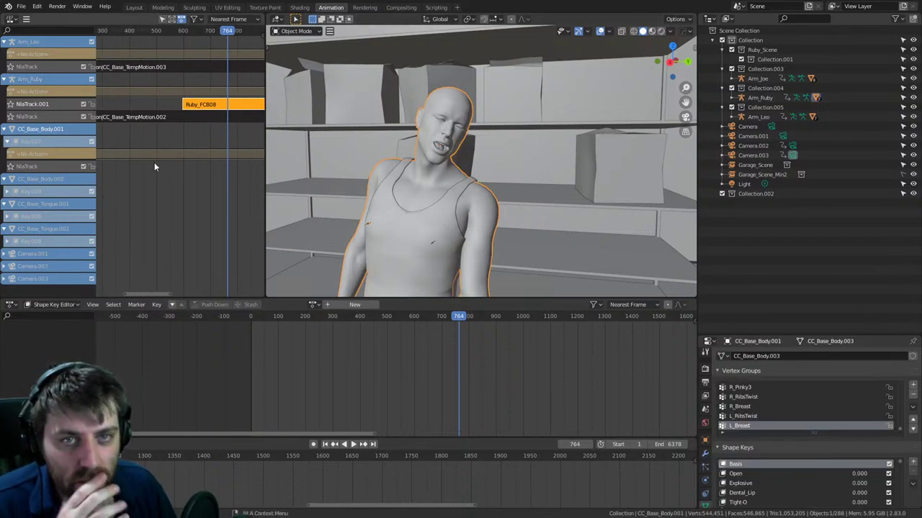
key(Home)
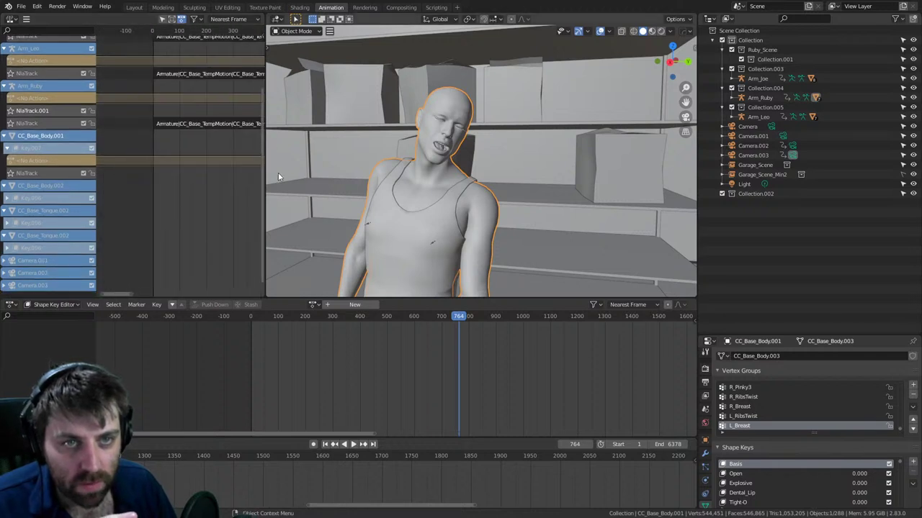
drag(160, 31, 153, 31)
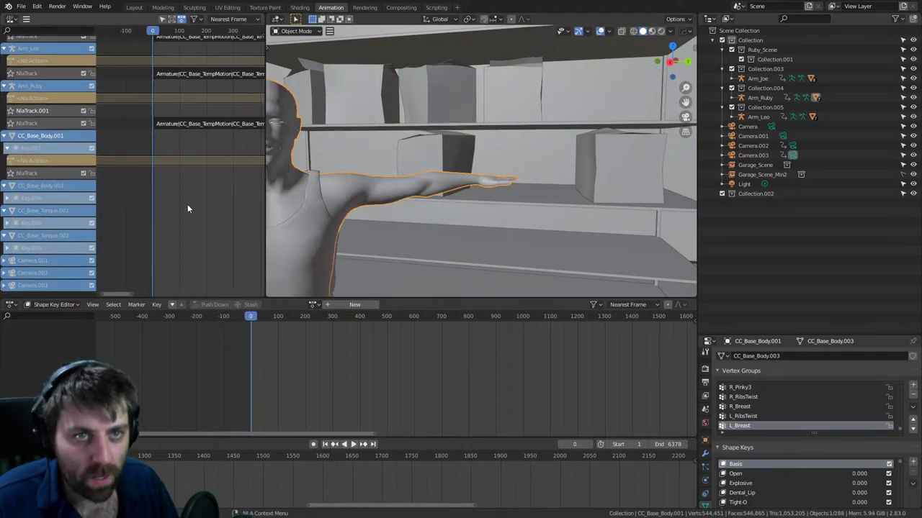
key(shift+a)
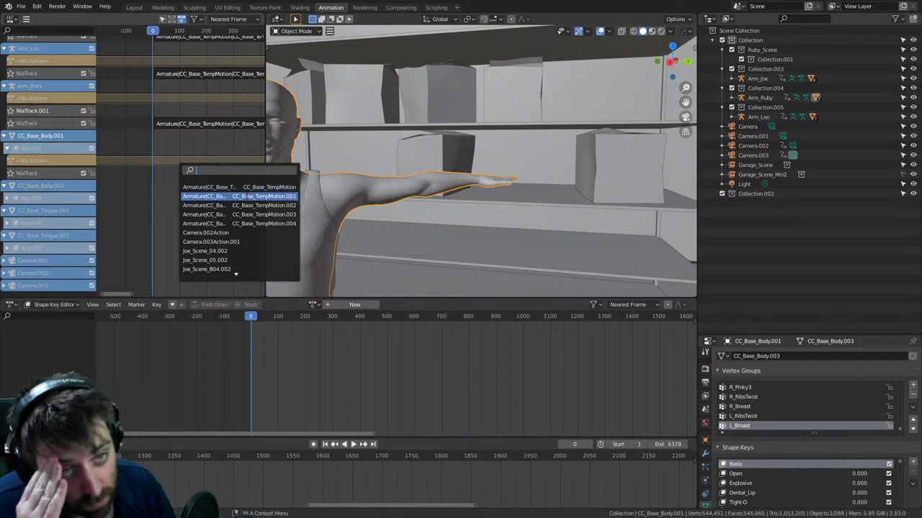
key(Down)
key(Down)
key(Down)
key(Down)
key(Down)
key(Down)
key(Down)
key(Down)
key(Down)
key(Down)
key(Down)
key(Down)
key(Down)
key(Down)
key(Down)
key(Down)
key(Down)
key(Down)
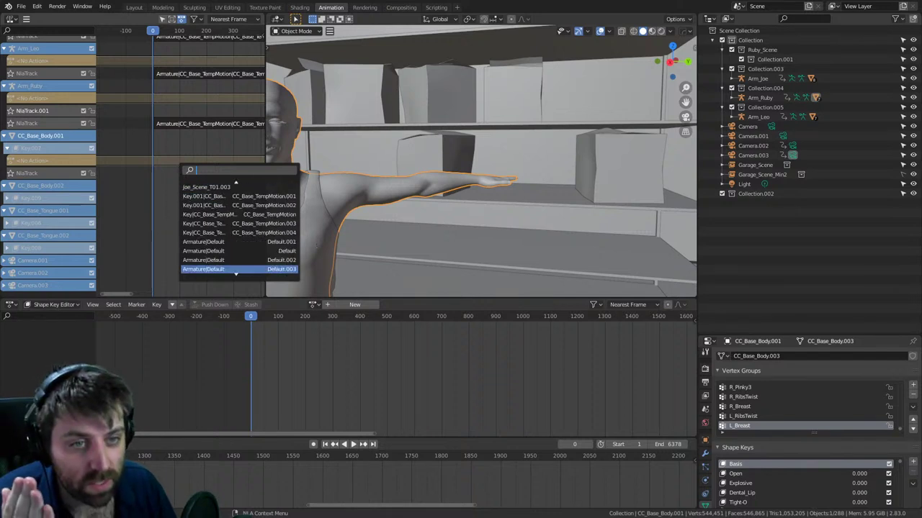
scroll(231, 253, down, 17)
scroll(231, 252, down, 13)
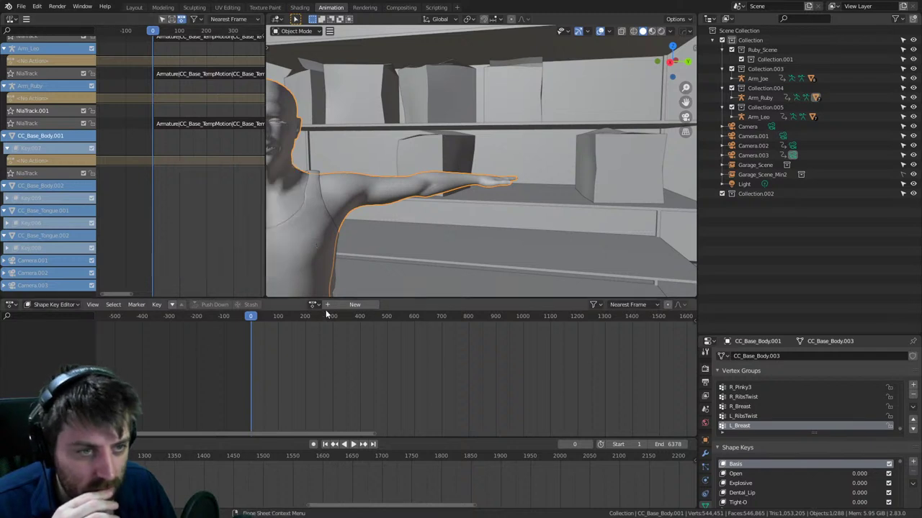
click(76, 304)
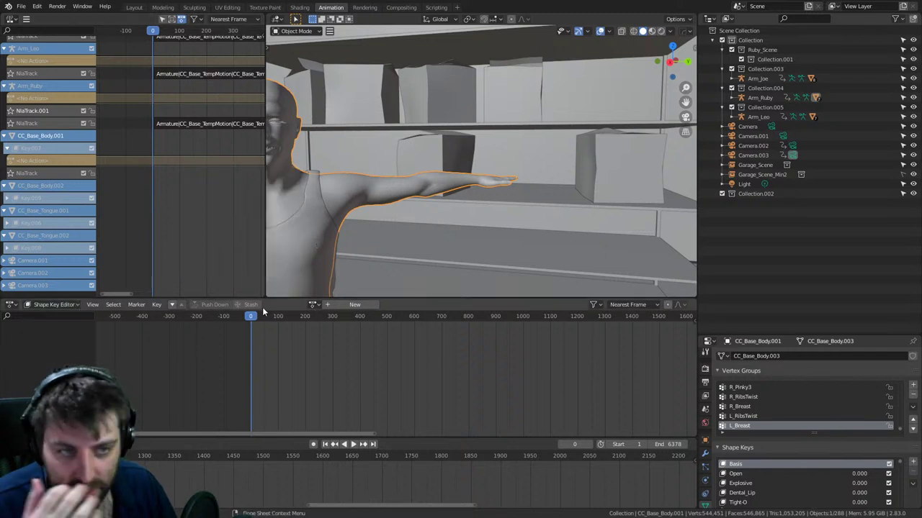
click(312, 305)
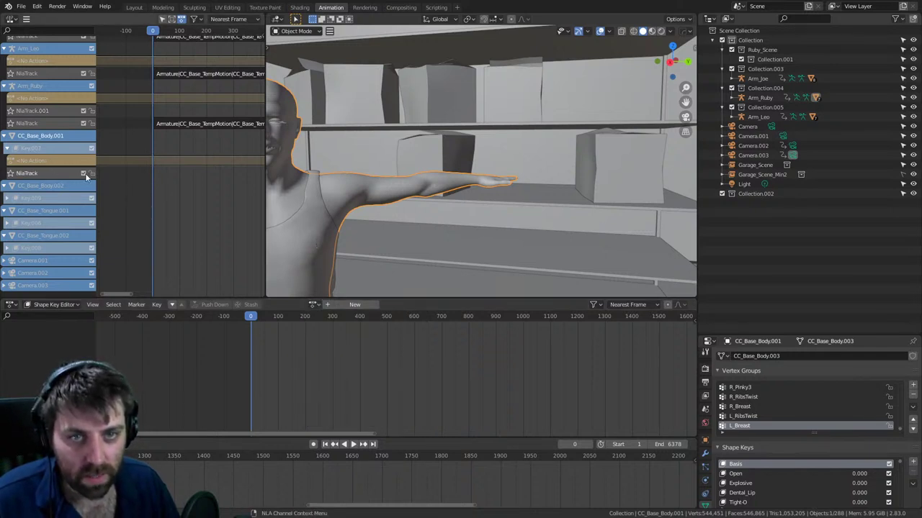
- Add the Key.001 CC_Base_TempMotion.001 action strip at frame 0 to the shape-key NlaTrack of CC_Base_Body.001
key(shift+a)
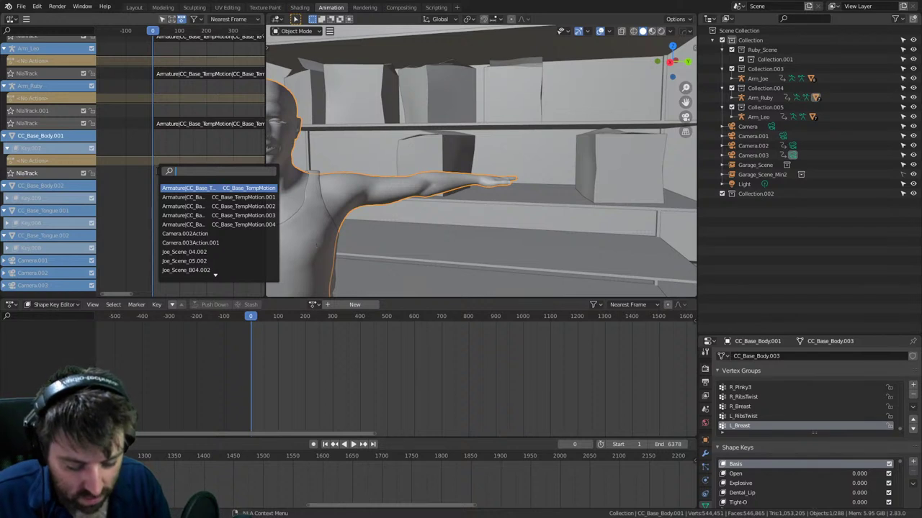
text(key.)
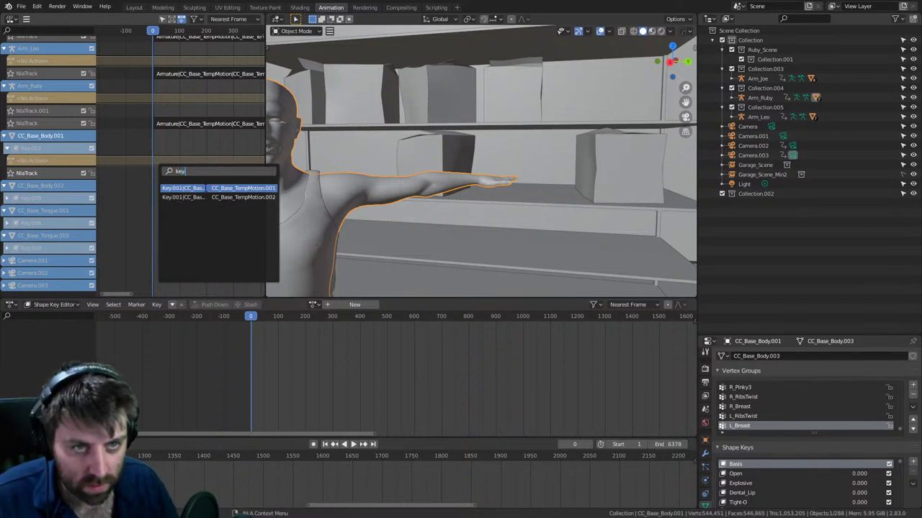
click(205, 188)
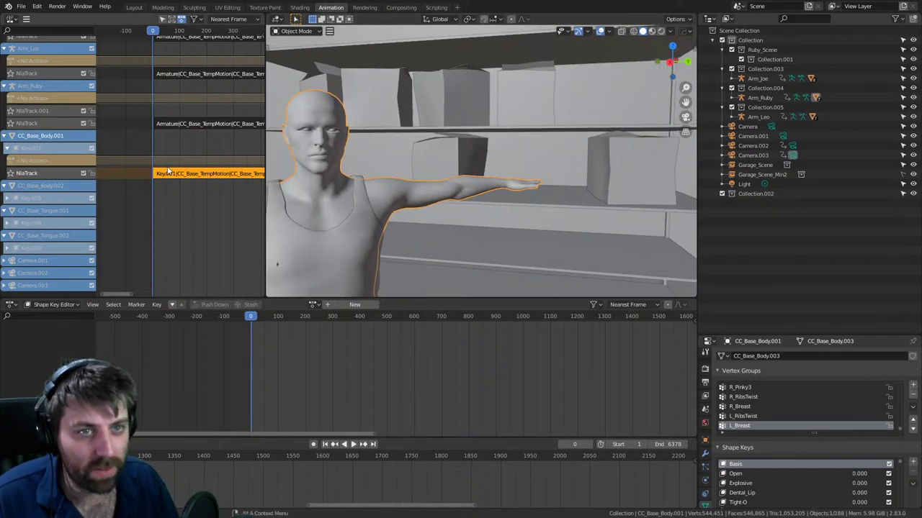
- Scrub to frame 763 to compare the lip sync with the body motion, and shift the Ruby_FCB08 strip to start at about frame 604
drag(156, 36, 214, 40)
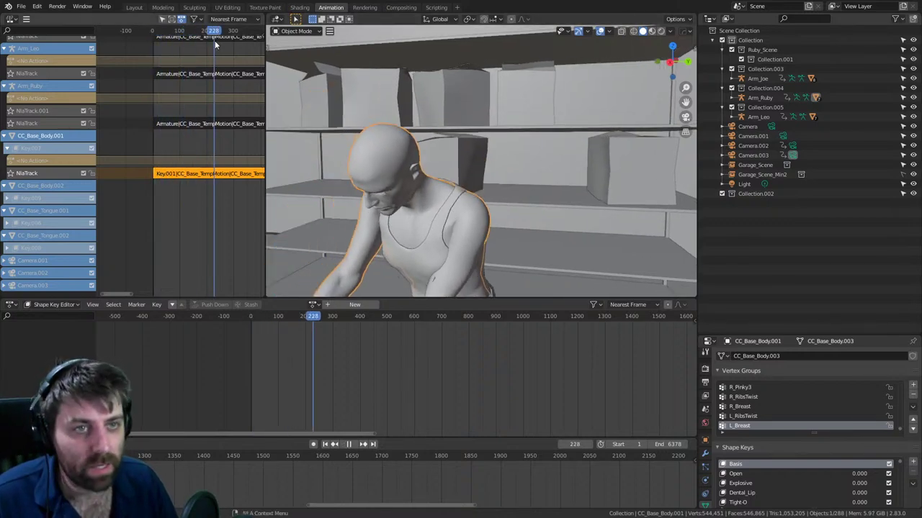
middle_drag(214, 67, 248, 93)
drag(176, 34, 225, 32)
scroll(229, 136, up, 5)
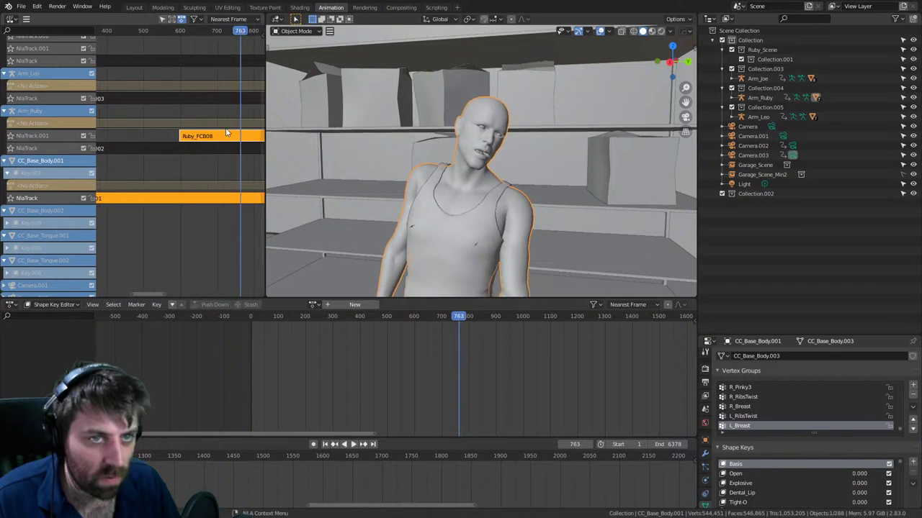
key(g)
click(232, 133)
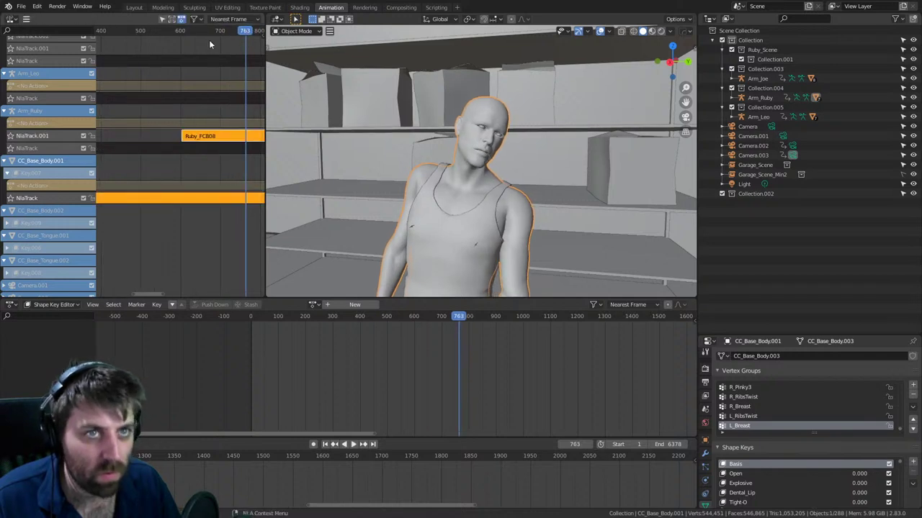
- Include hidden objects' channels in the NLA editor and play back Ruby's motion from about frame 580
click(172, 19)
click(174, 31)
key(space)
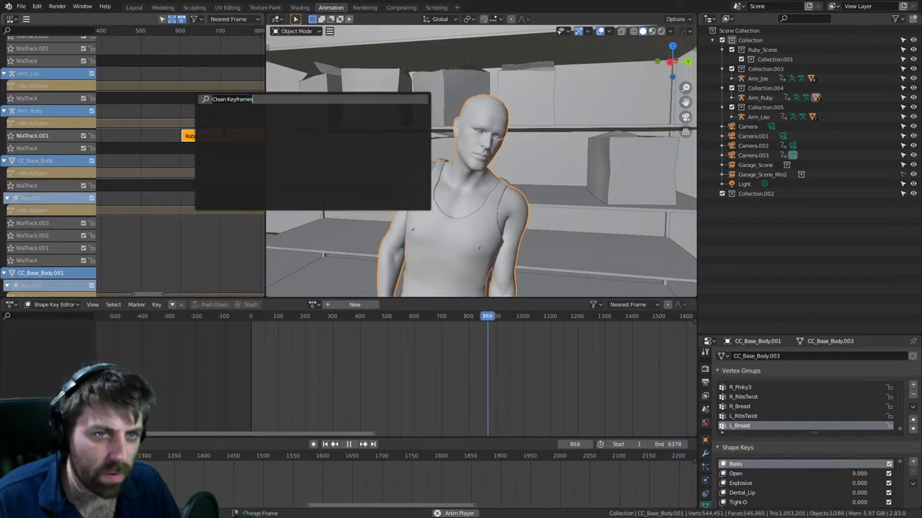
key(space)
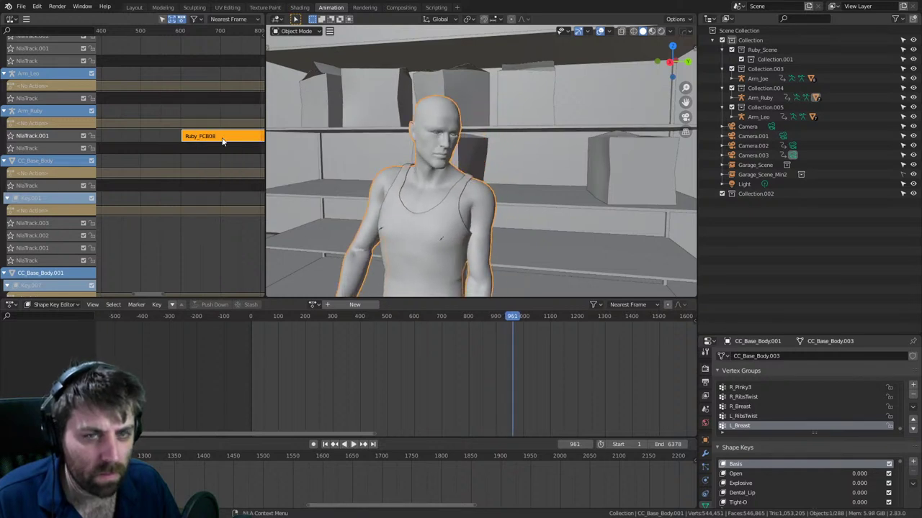
scroll(209, 142, up, 3)
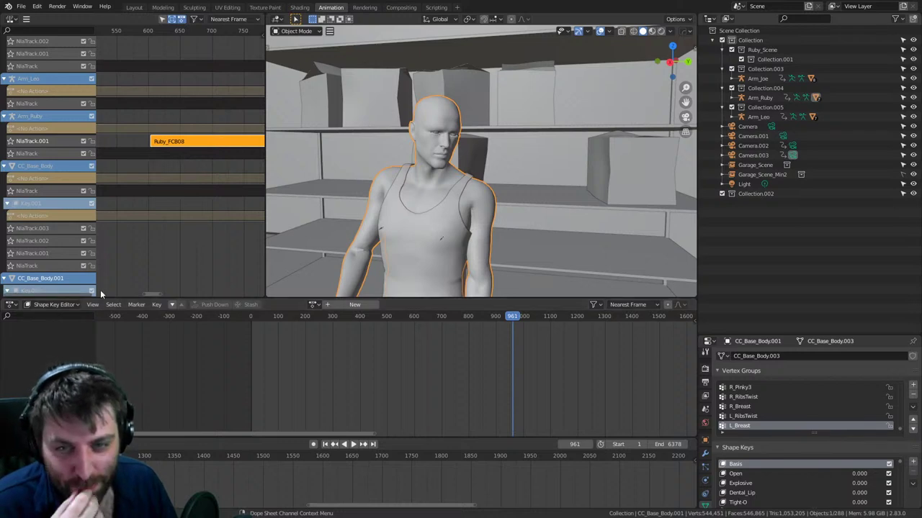
- Select the seated character's Plaid_Punk_Shirt mesh in place of Ruby's body
scroll(425, 217, down, 9)
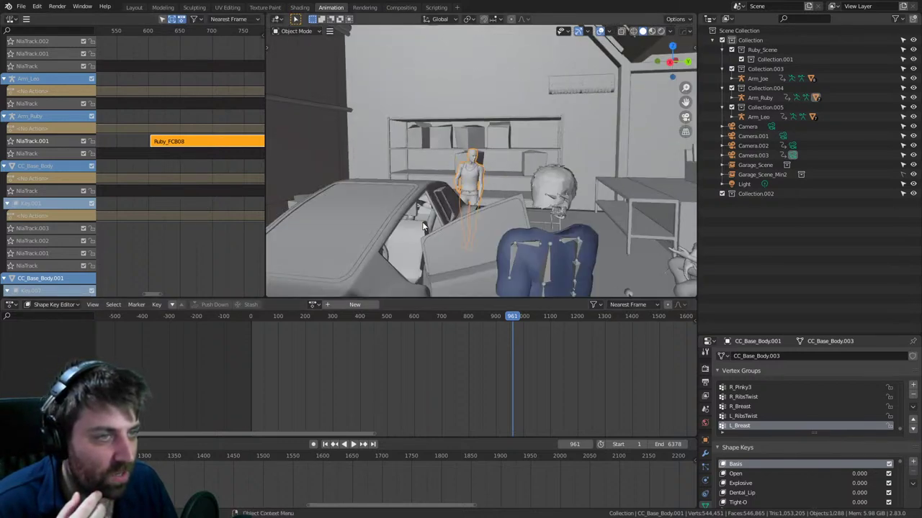
middle_drag(426, 218, 439, 225)
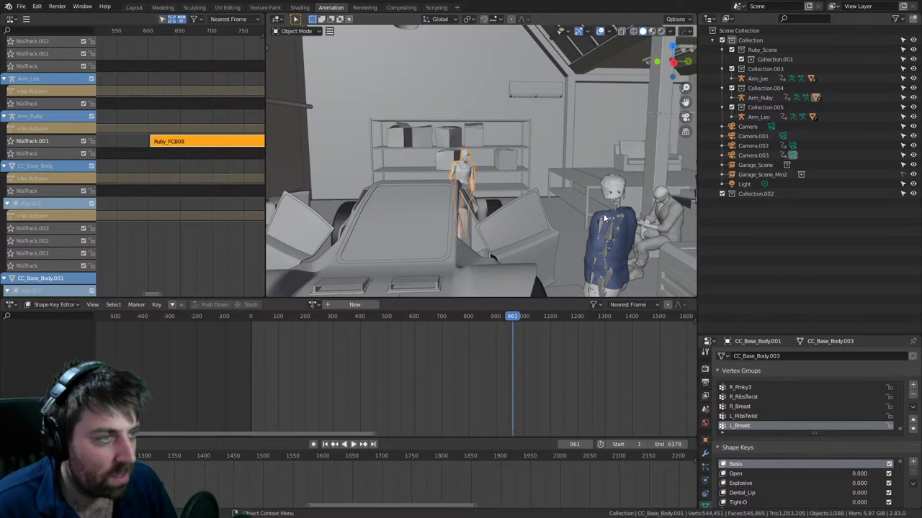
click(664, 218)
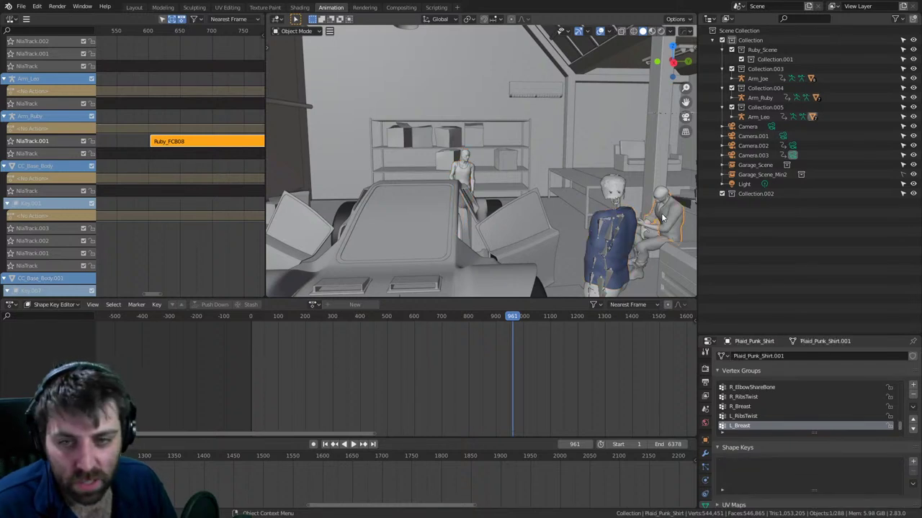
scroll(456, 148, up, 8)
shift+middle_drag(384, 164, 434, 163)
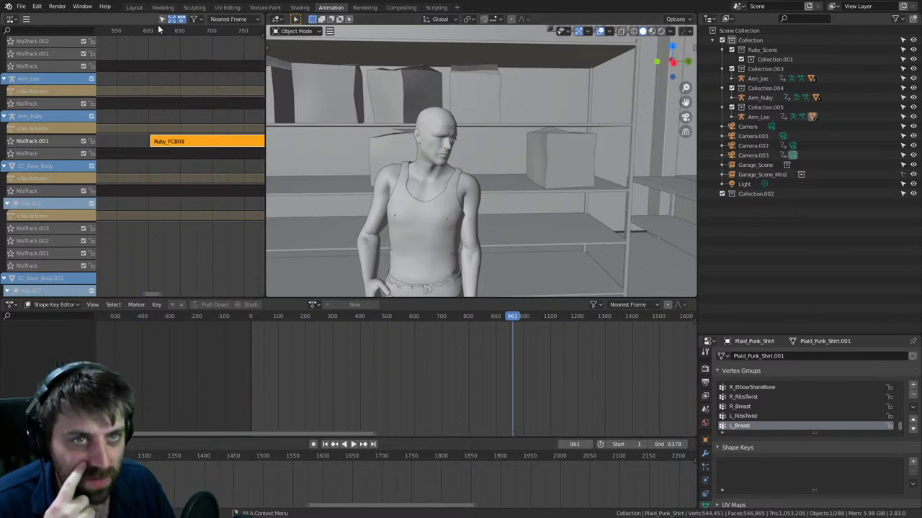
- Play and scrub Ruby's animation from about frame 610 to 812 to judge how the gestures match the speech
drag(155, 33, 159, 34)
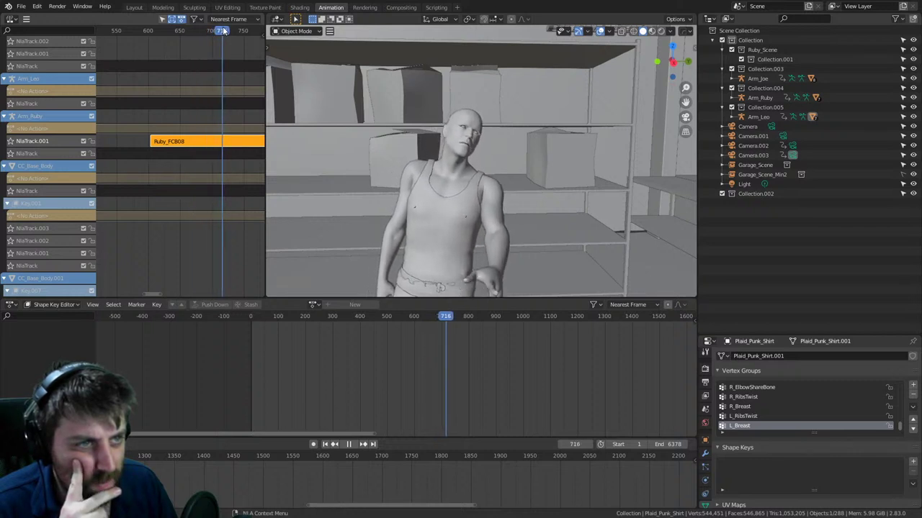
key(space)
middle_drag(210, 70, 156, 57)
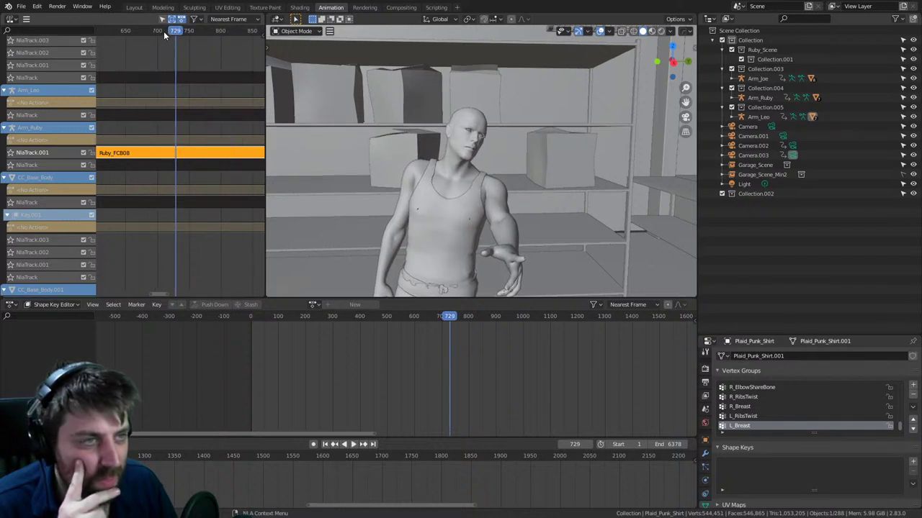
key(space)
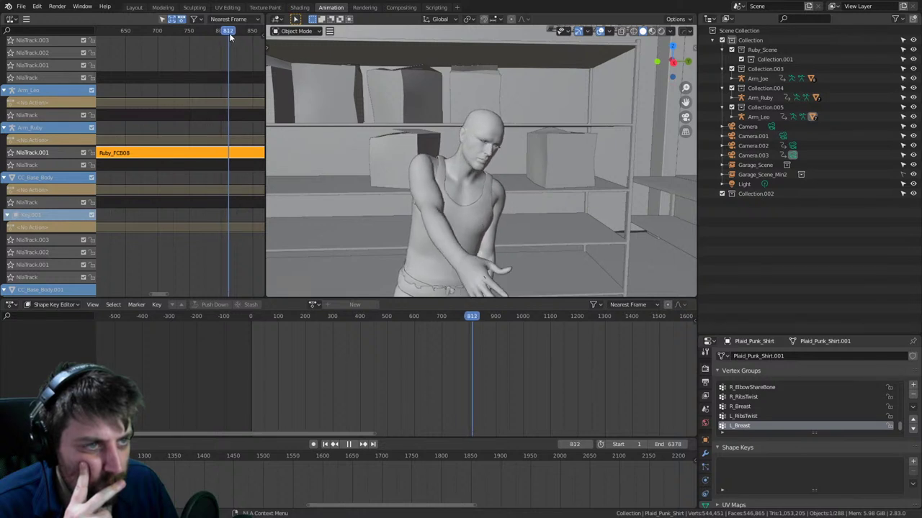
- Move the Ruby_FCB08 strip to start at about frame 631 and play back the motion
drag(229, 33, 222, 36)
key(g)
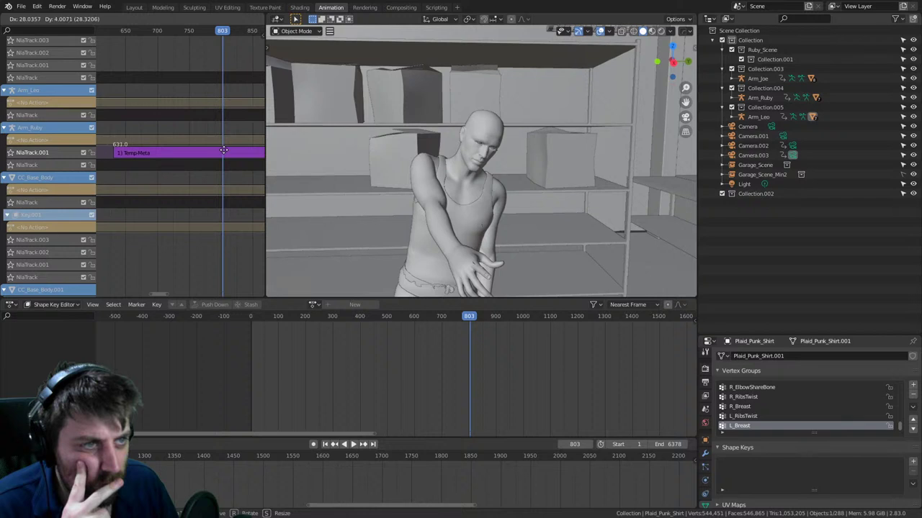
click(226, 138)
click(149, 32)
key(space)
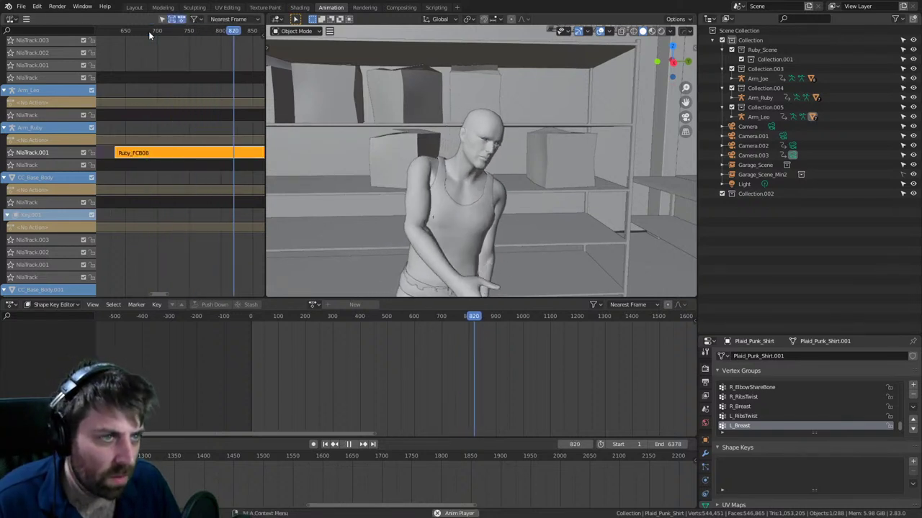
- Shift the Ruby_FCB08 strip to start at about frame 642 and replay the gesture against the facial animation
drag(253, 33, 226, 39)
drag(212, 153, 216, 152)
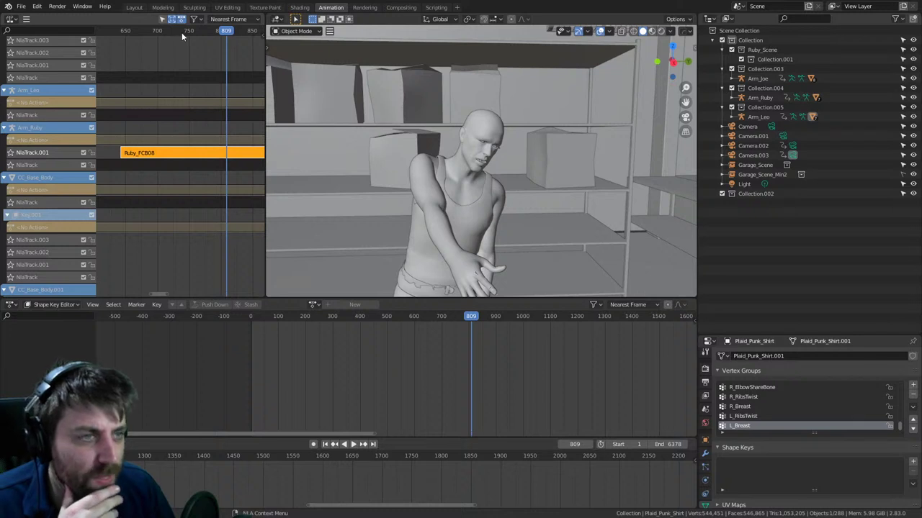
drag(181, 33, 176, 35)
key(space)
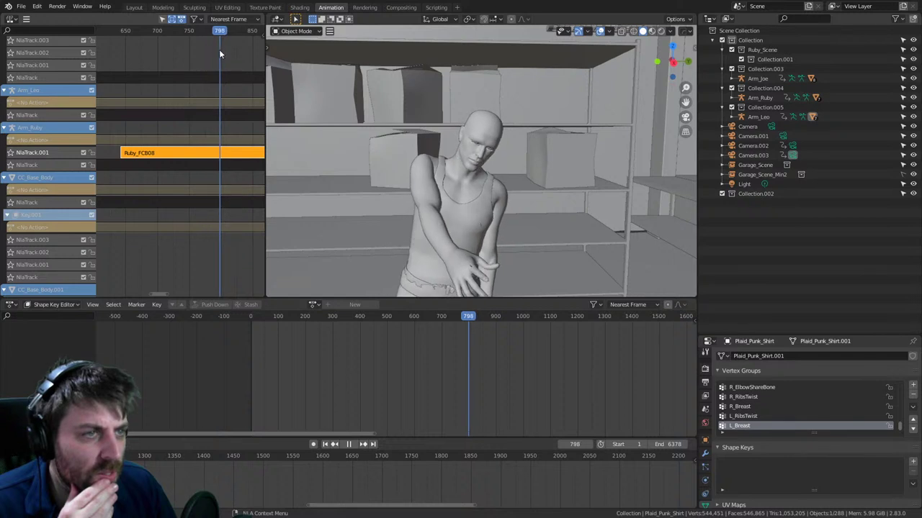
drag(239, 52, 198, 51)
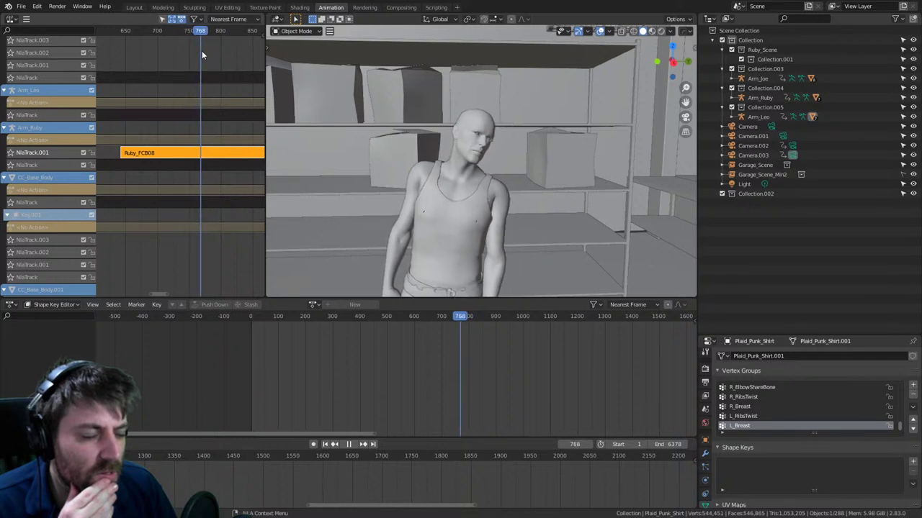
- Move the Ruby_FCB08 strip earlier to start at about frame 605 and replay the gesture through about frame 784
key(space)
key(g)
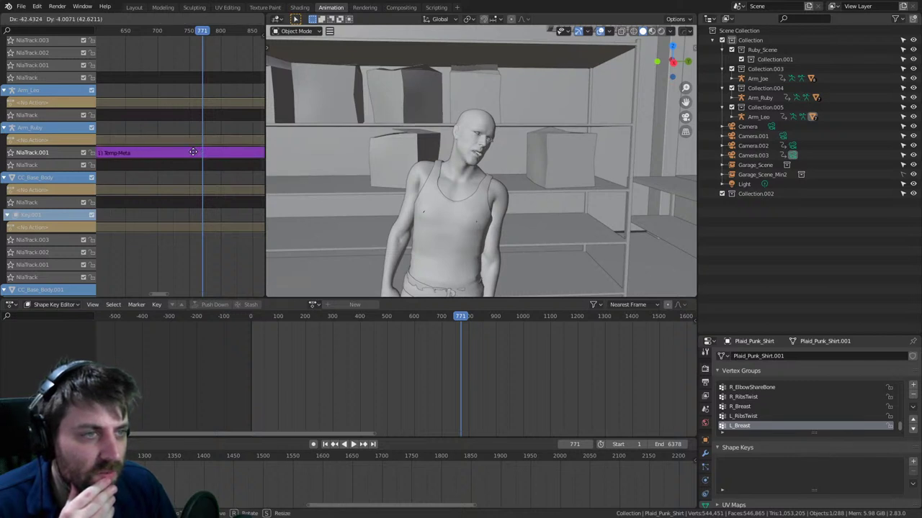
click(199, 153)
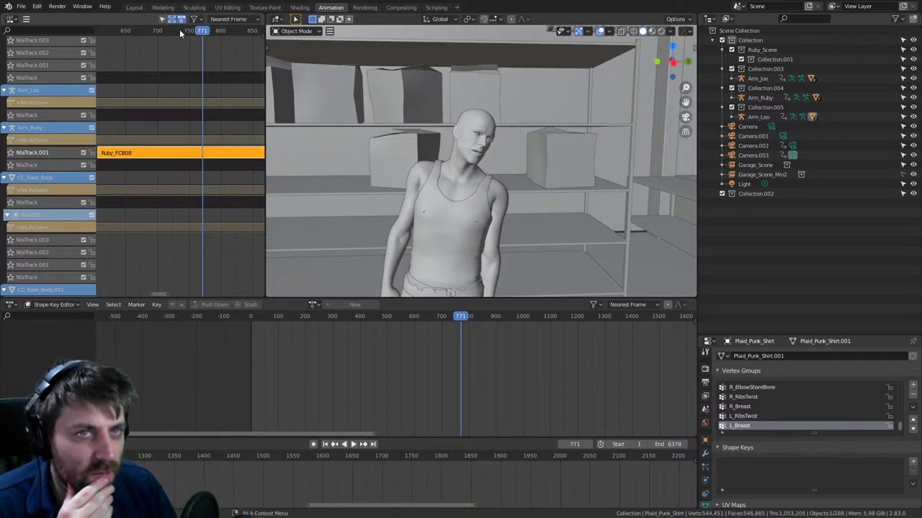
click(160, 30)
key(space)
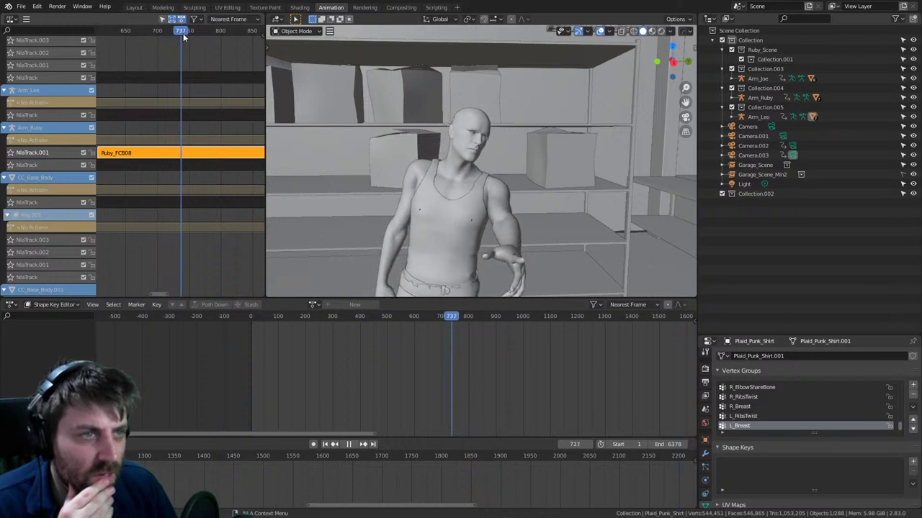
mouse_move(218, 34)
mouse_down()
mouse_move(240, 32)
mouse_move(209, 34)
mouse_up()
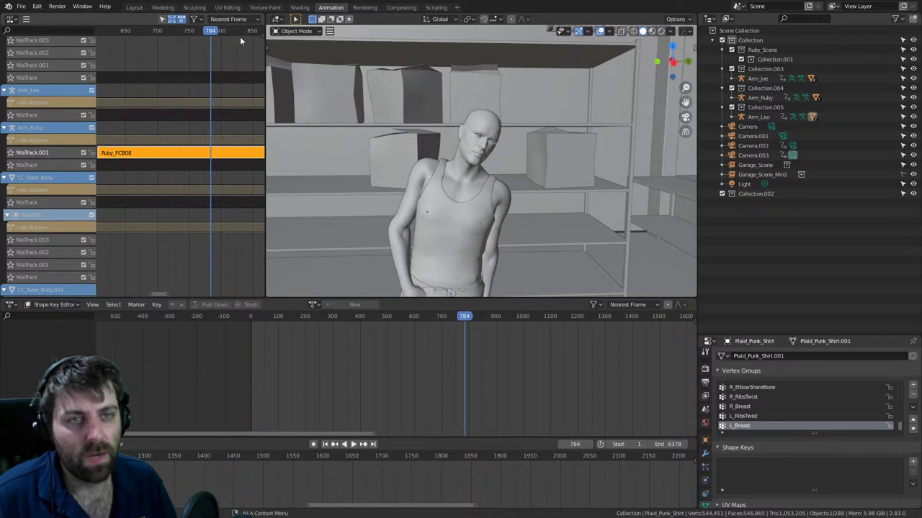
- Select the standing character's Arm_Ruby armature in the scene
ctrl+middle_drag(228, 150, 165, 124)
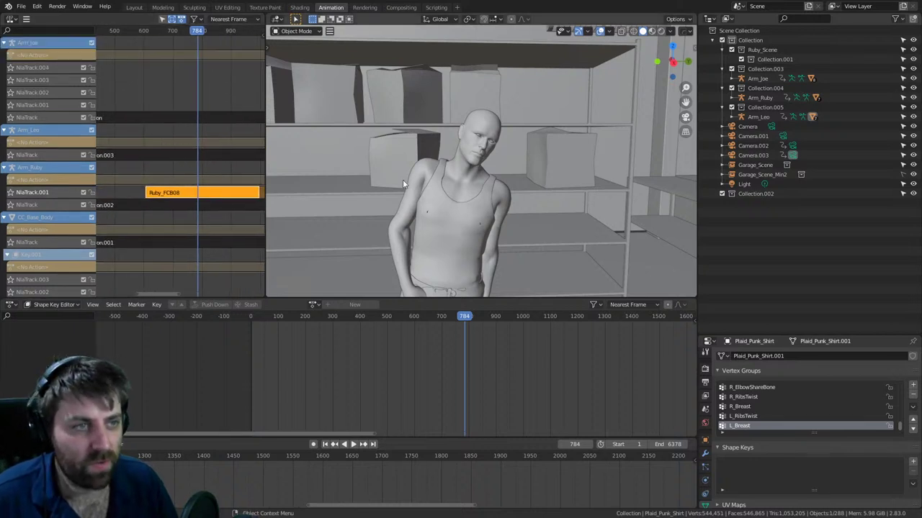
click(468, 155)
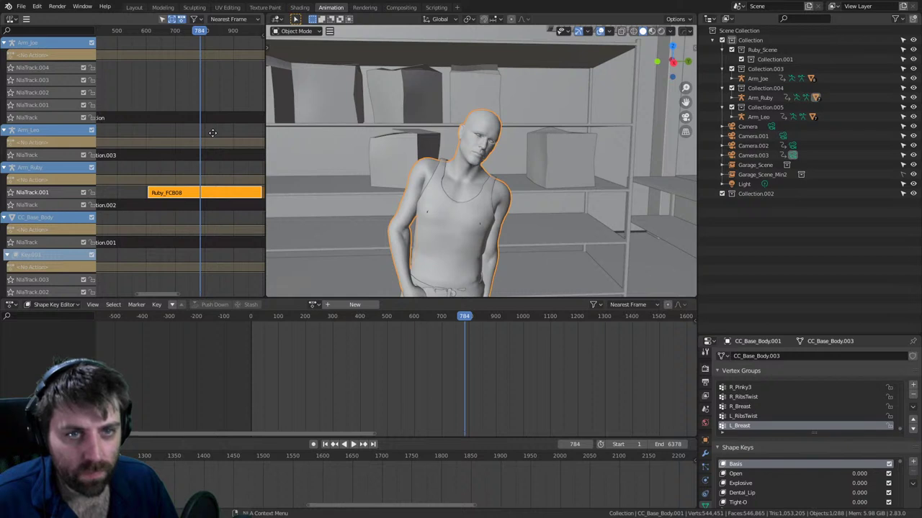
click(427, 214)
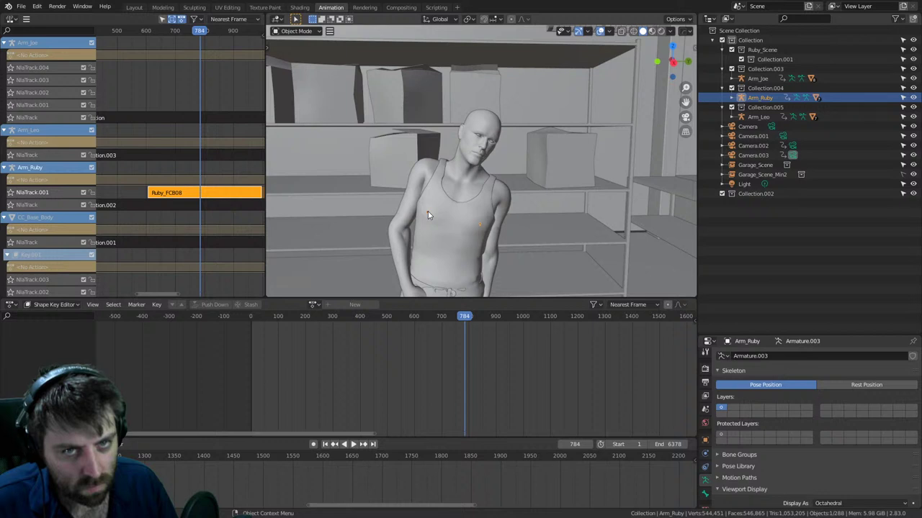
- Select Ruby's body mesh and collapse CC_Base_Body and CC_Base_Body.002 in the NLA channels, keeping the shape key tracks of CC_Base_Body.001 expanded
click(461, 154)
scroll(157, 86, down, 5)
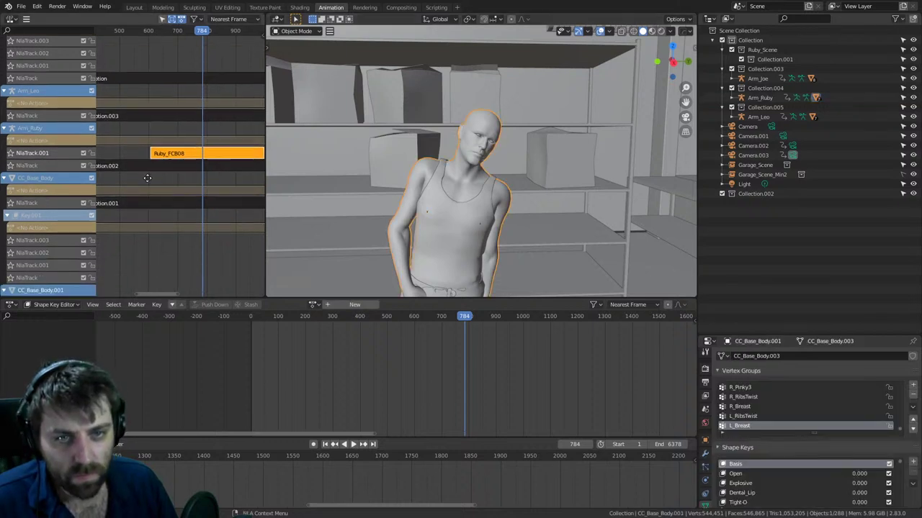
scroll(157, 87, up, 1)
click(4, 88)
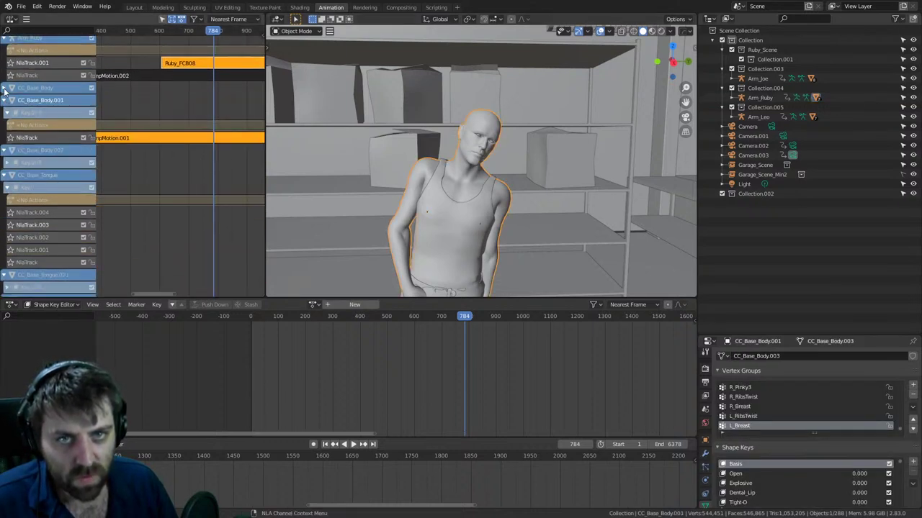
click(4, 101)
click(4, 112)
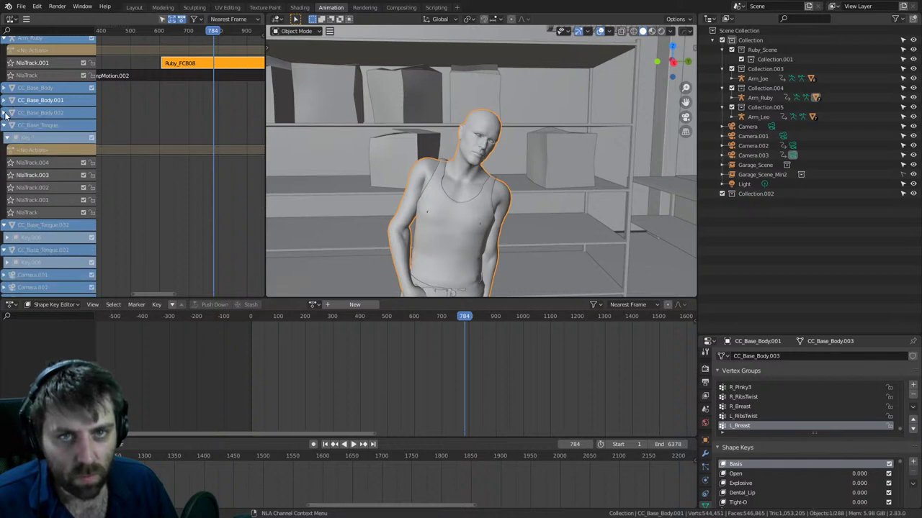
click(4, 100)
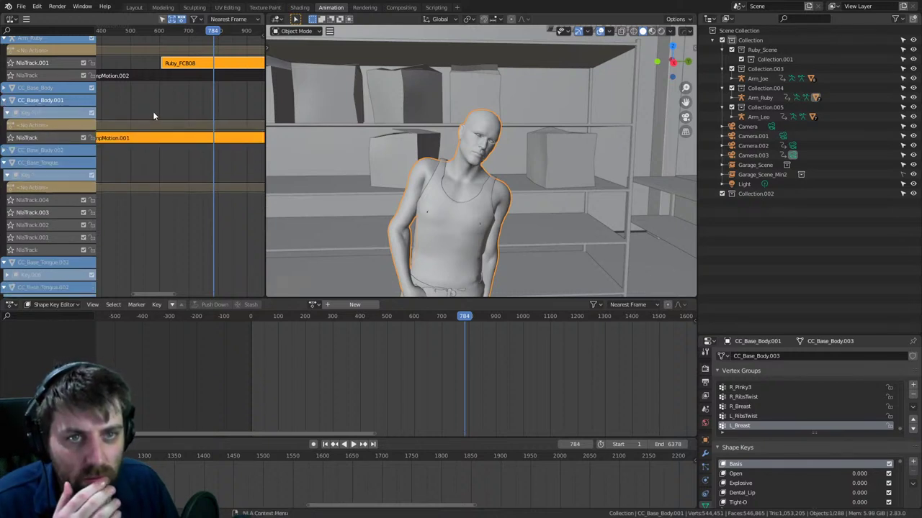
middle_drag(152, 111, 225, 128)
- Duplicate the selected NLA strips on Arm_Ruby and CC_Base_Body.001, and delete the copies to leave empty new tracks
right_click(212, 156)
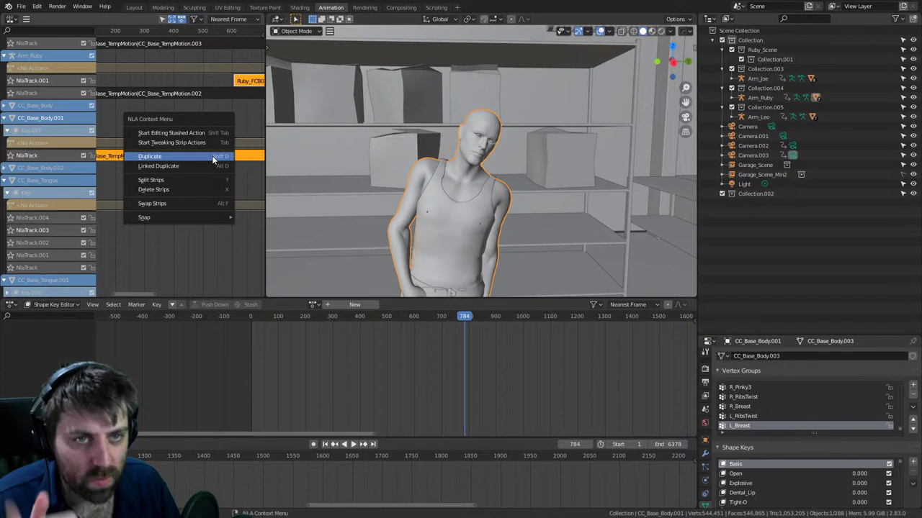
click(212, 155)
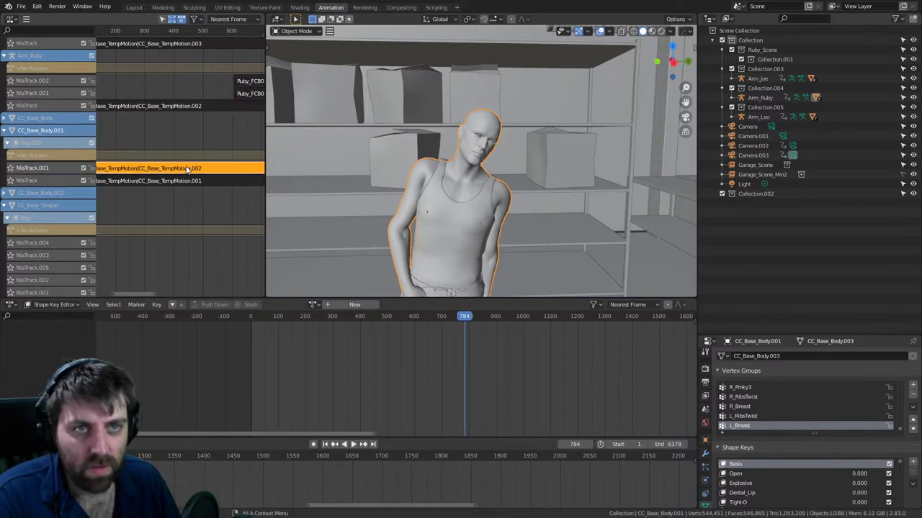
middle_drag(196, 150, 125, 154)
click(189, 90)
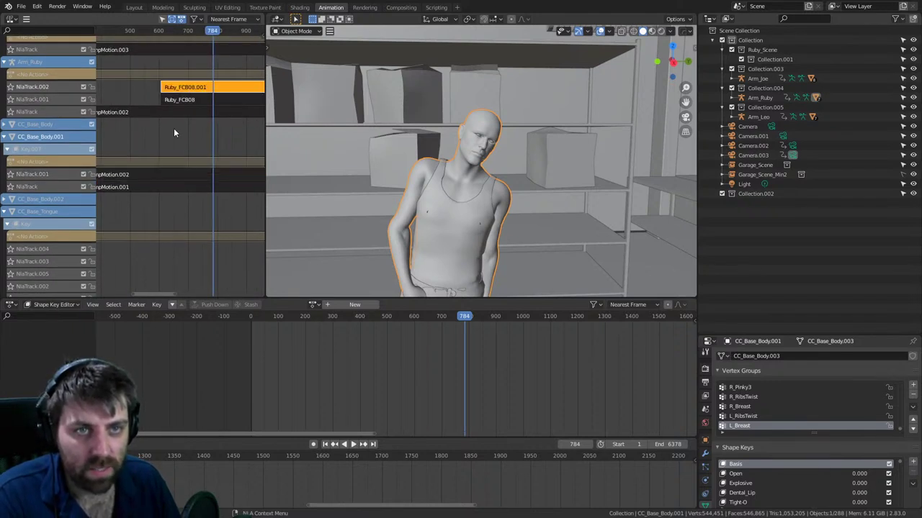
key(x)
click(165, 174)
key(x)
- Set the current frame to 604, just before the start of Arm_Ruby's Ruby_FCB08 strip
drag(200, 31, 155, 41)
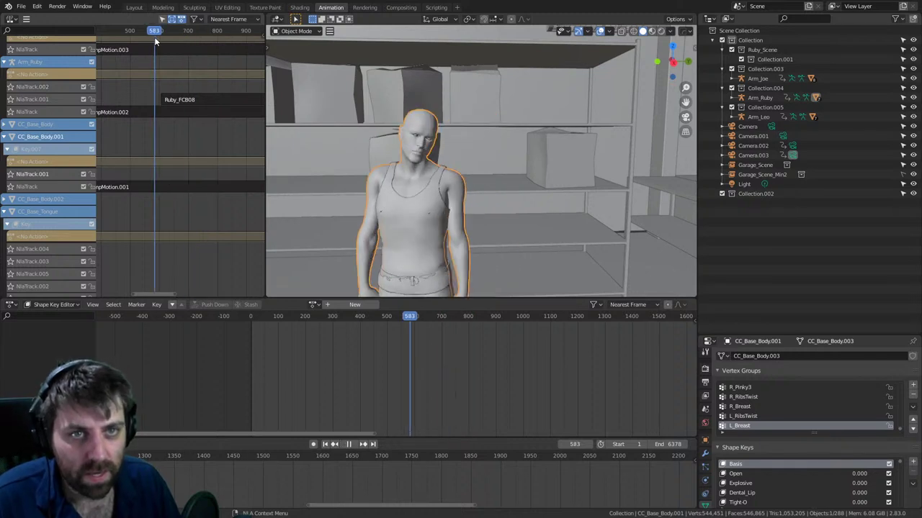
key(space)
scroll(160, 80, up, 2)
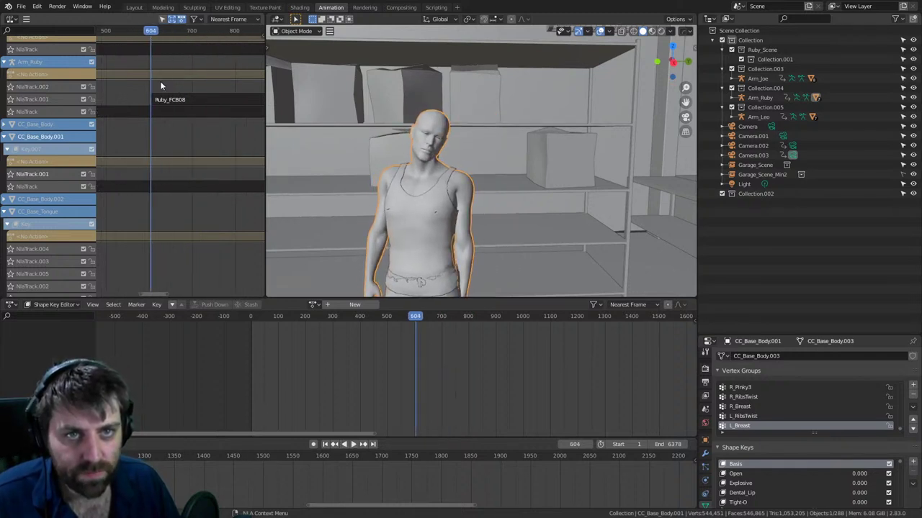
scroll(160, 81, up, 6)
middle_drag(160, 82, 195, 89)
scroll(196, 93, up, 3)
middle_drag(194, 120, 165, 102)
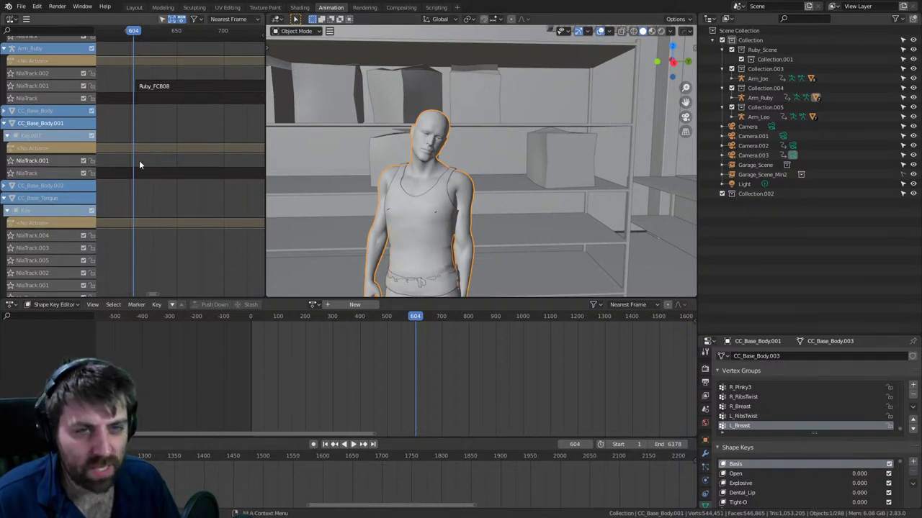
- Add the Ruby_FC08 action as a strip at frame 604 on the empty shape key track of CC_Base_Body.001
key(shift+a)
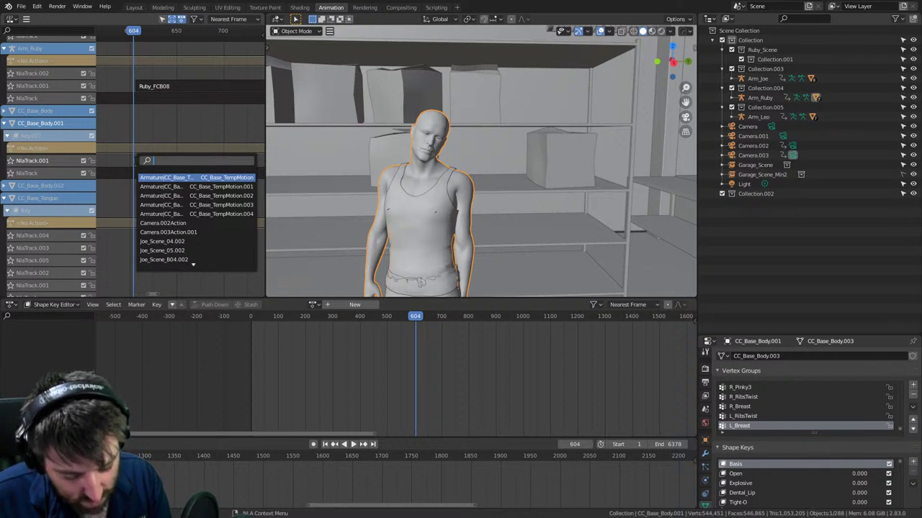
text(ruby)
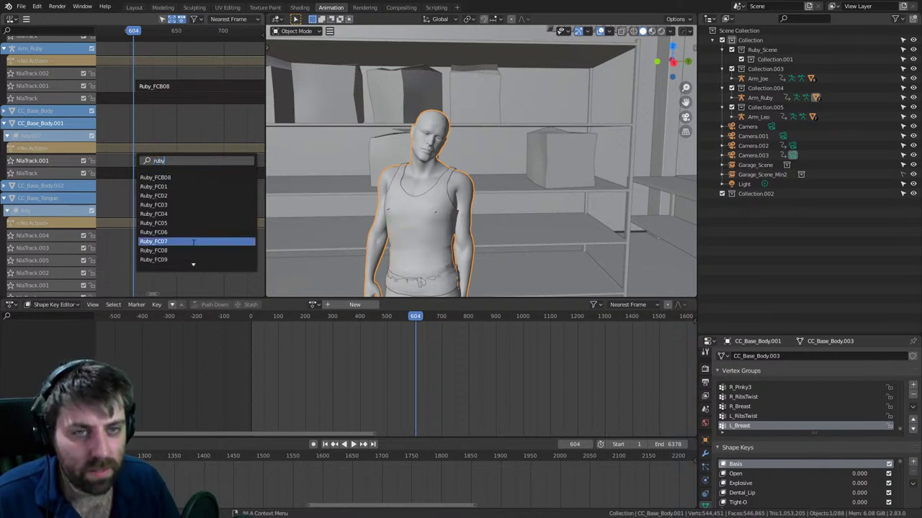
key(Up)
key(Up)
key(Up)
key(Up)
key(Up)
key(Up)
key(Up)
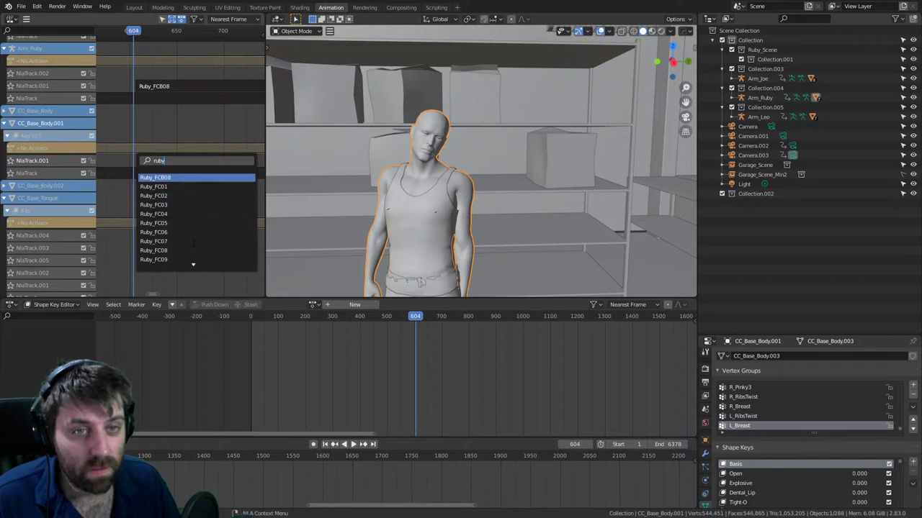
key(Down)
key(Down)
key(Down)
key(Down)
key(Down)
key(Down)
key(Down)
key(Down)
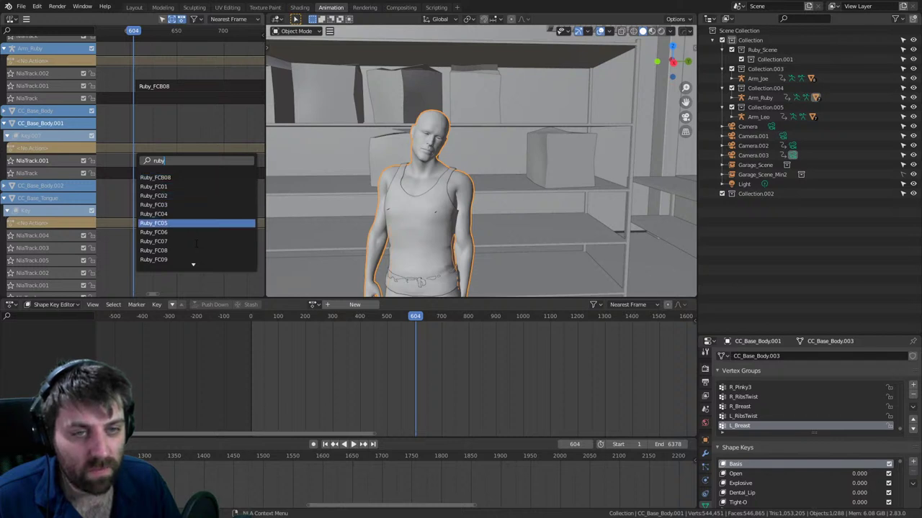
key(Return)
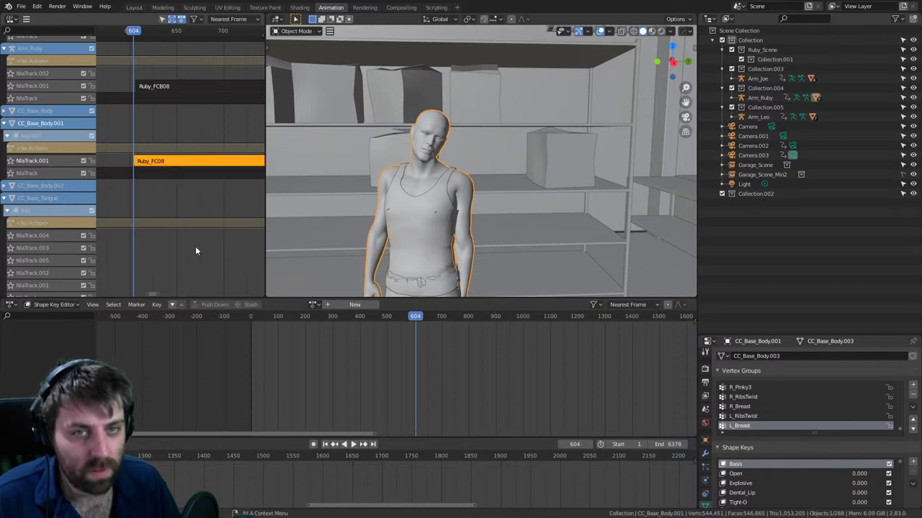
- Move the Ruby_FC08 strip to start at frame 606, aligned with the Ruby_FCB08 body strip
click(143, 162)
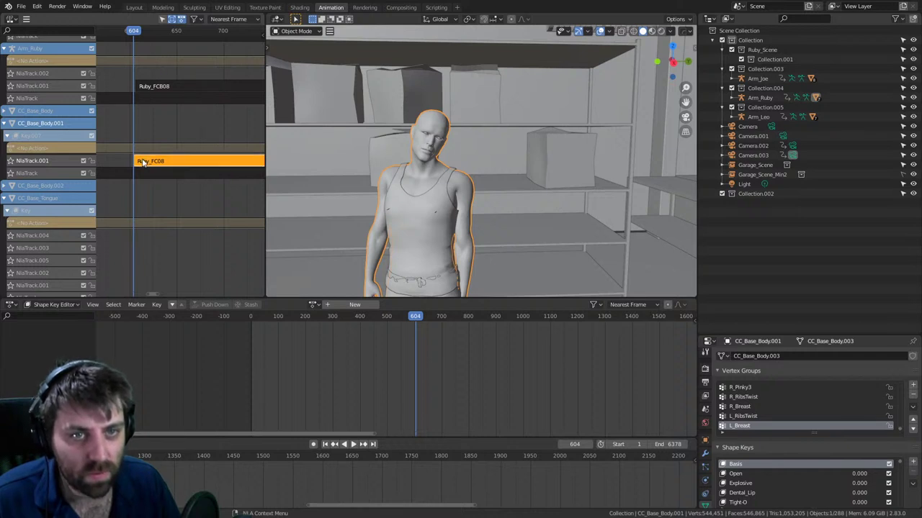
key(g)
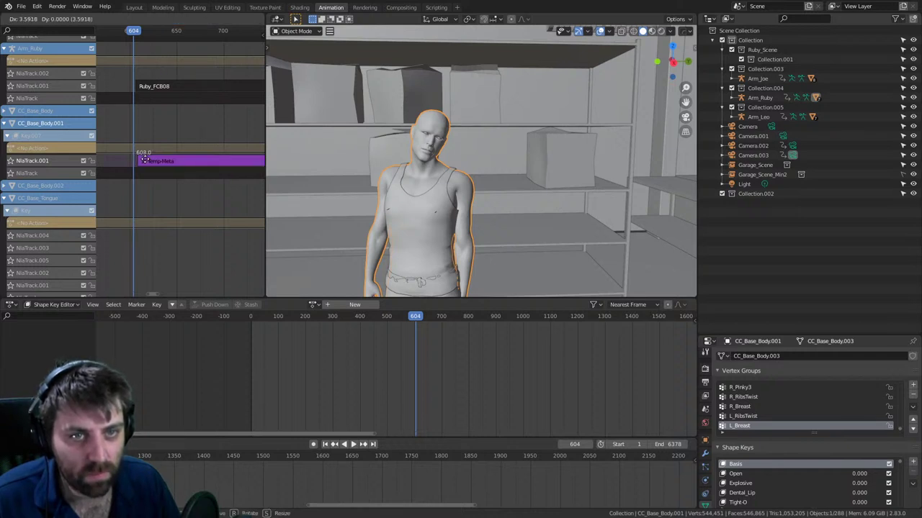
click(143, 160)
scroll(216, 155, up, 8)
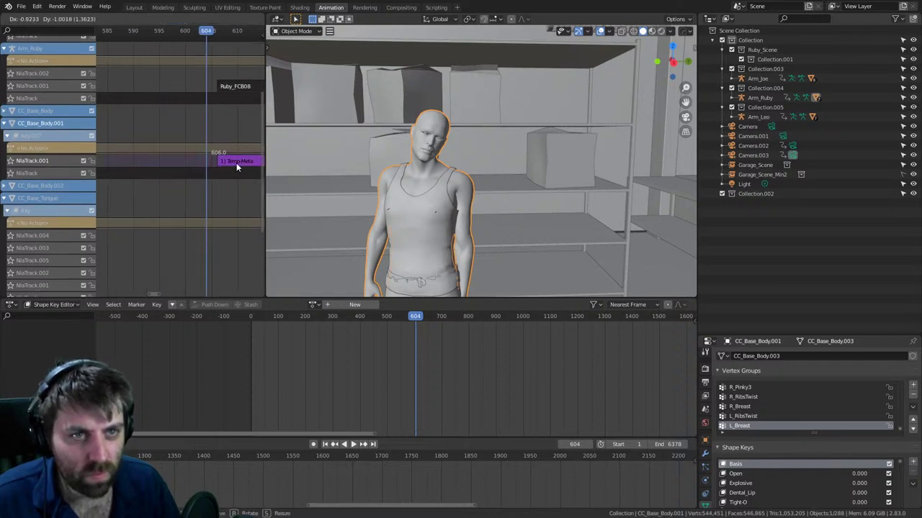
click(236, 164)
- Play back the animation to check Ruby's facial strip against the body motion
scroll(217, 116, down, 12)
middle_drag(220, 107, 140, 118)
key(space)
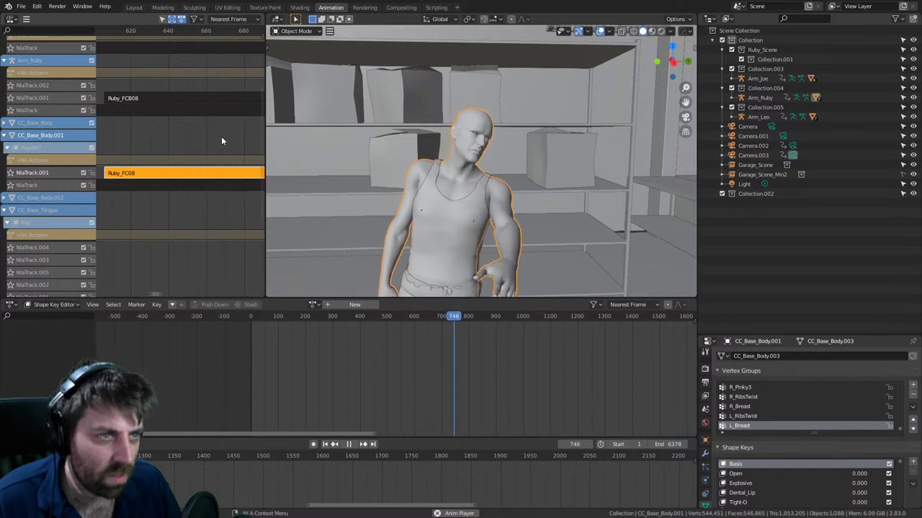
scroll(222, 140, down, 12)
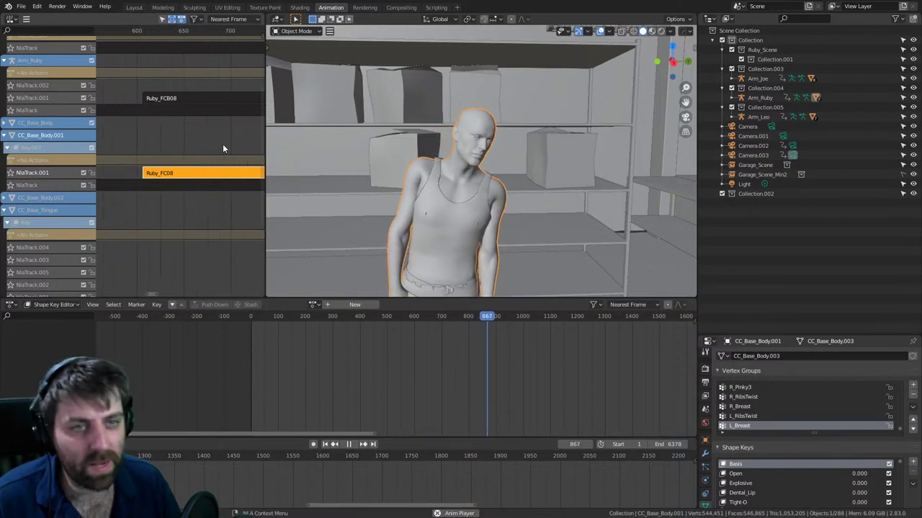
key(F3)
key(space)
- Move the current frame to 1709, where Ruby sits facing the camera, and select the Arm_Ruby armature
middle_drag(218, 142, 133, 167)
scroll(150, 159, down, 20)
middle_drag(171, 144, 145, 156)
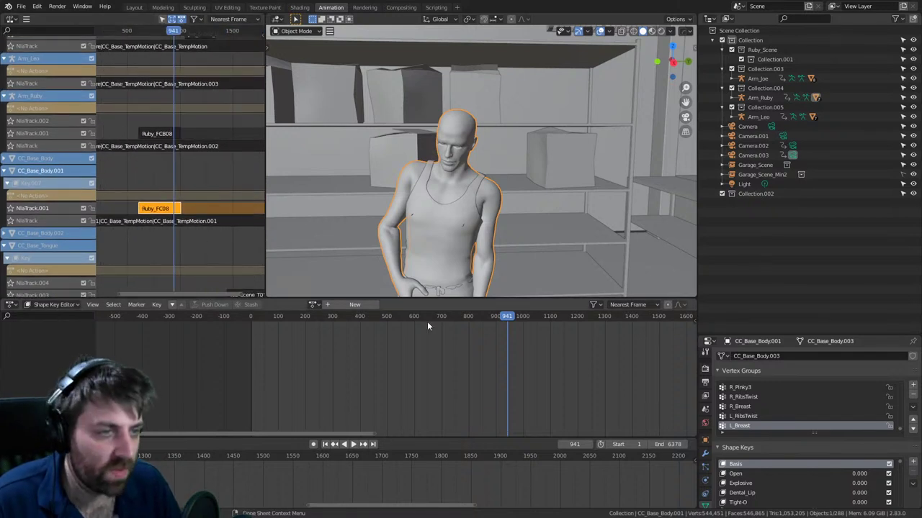
middle_drag(430, 322, 151, 317)
drag(204, 315, 413, 325)
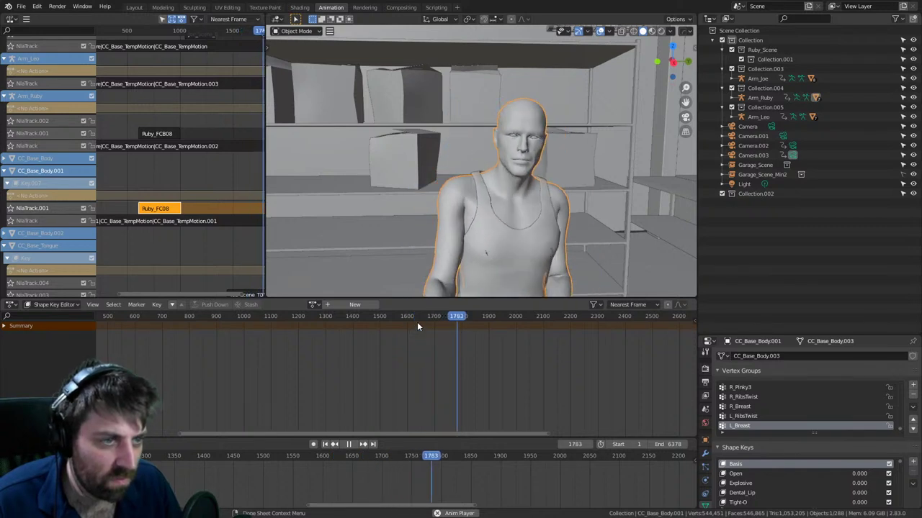
key(Escape)
middle_drag(242, 198, 173, 198)
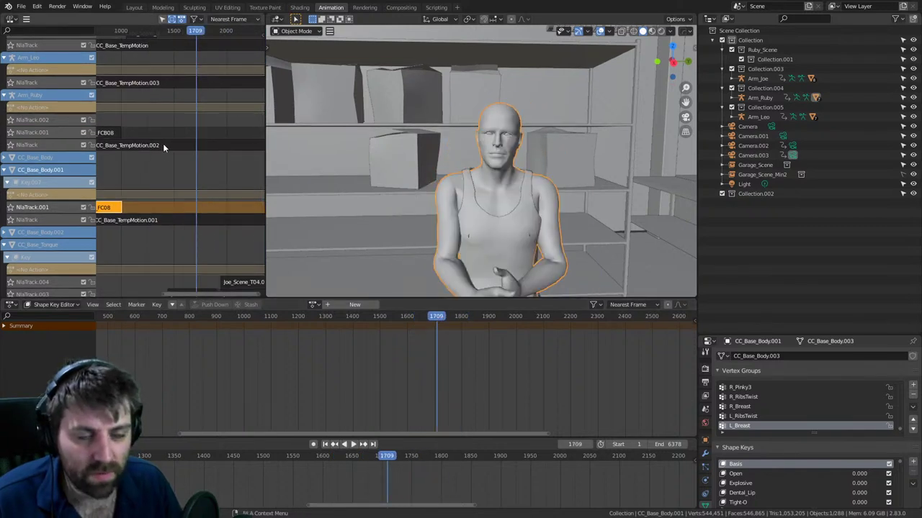
click(469, 235)
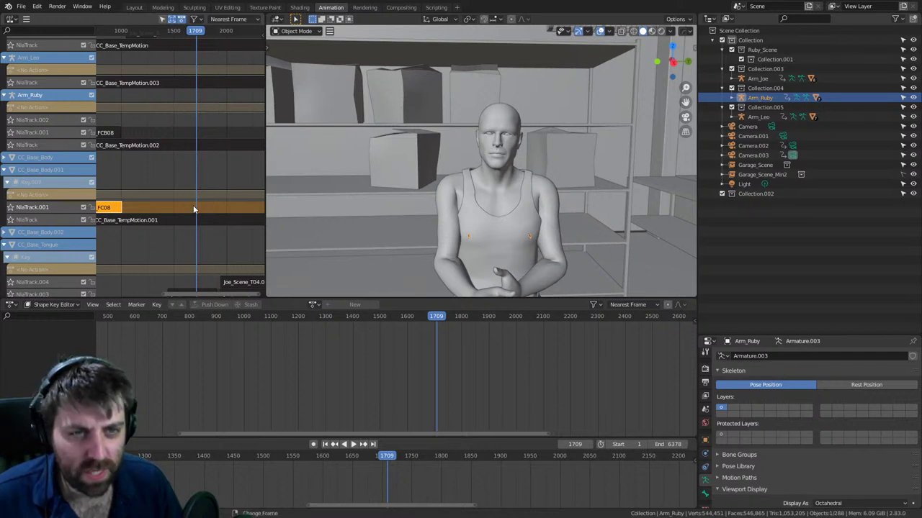
- Try to add the Ruby_FCB09 action at frame 1709 on the shape key track of CC_Base_Body.001
key(shift+a)
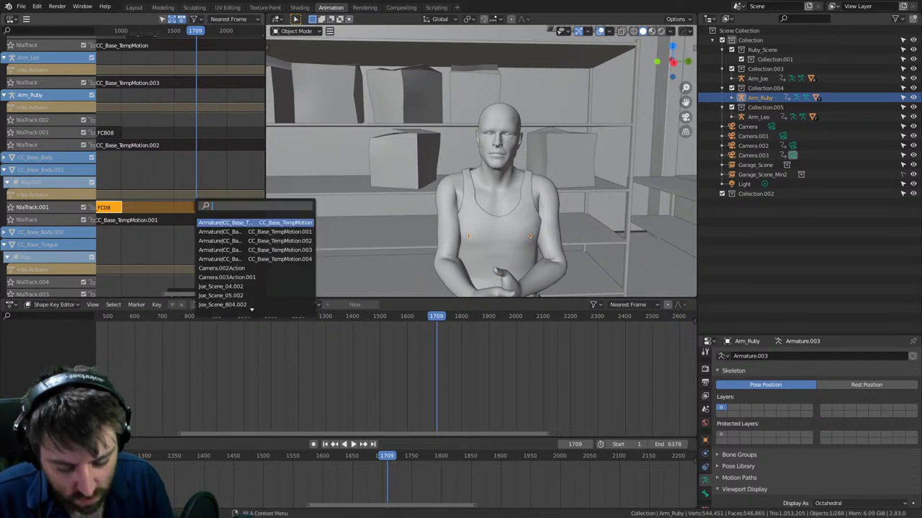
text(ruby)
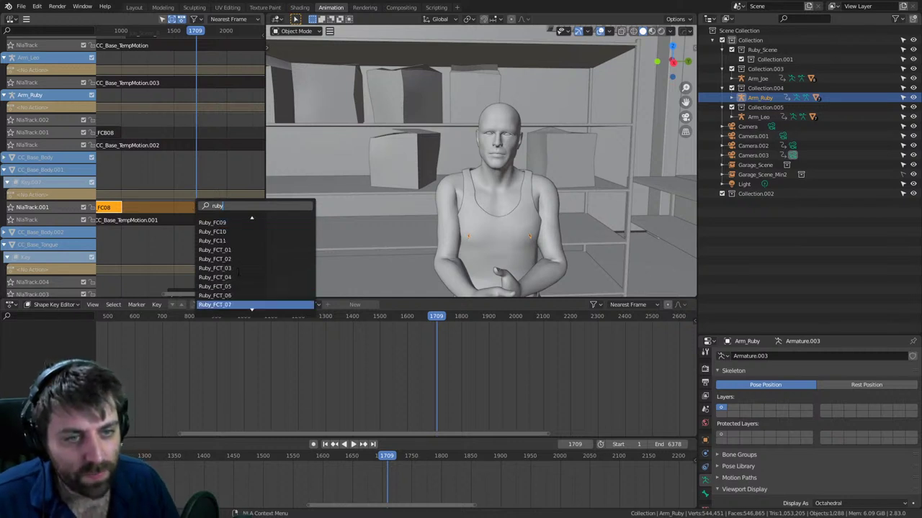
scroll(239, 272, down, 2)
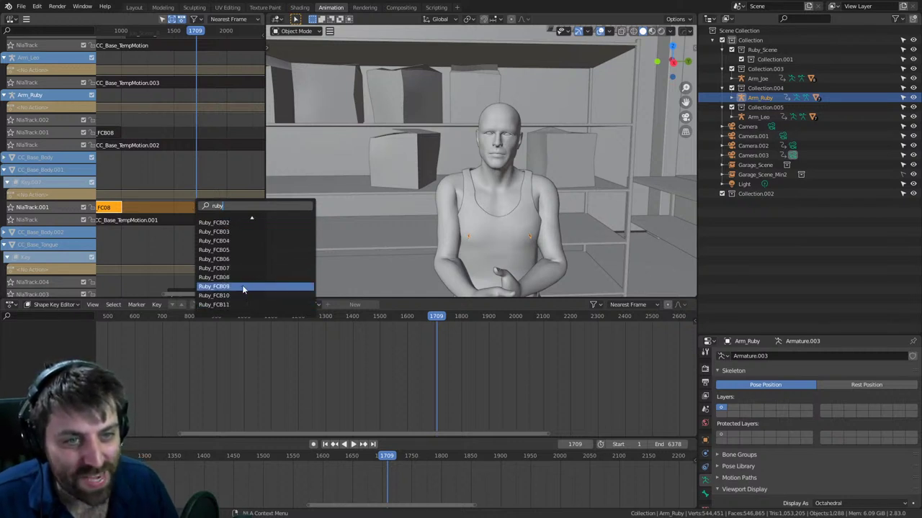
click(242, 289)
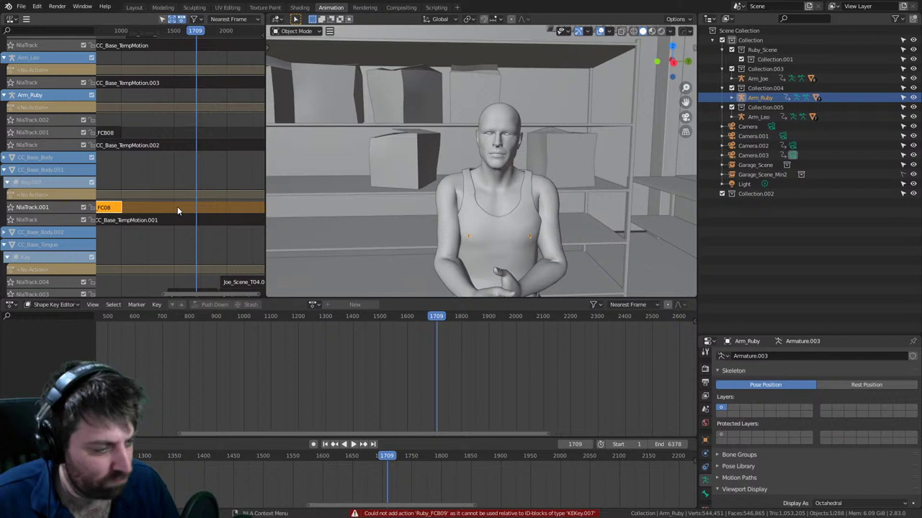
key(shift+a)
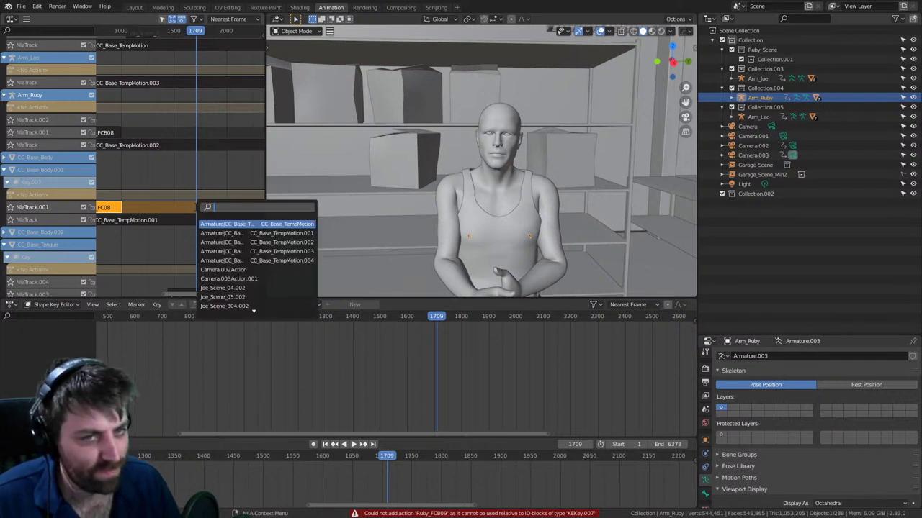
text(ruby)
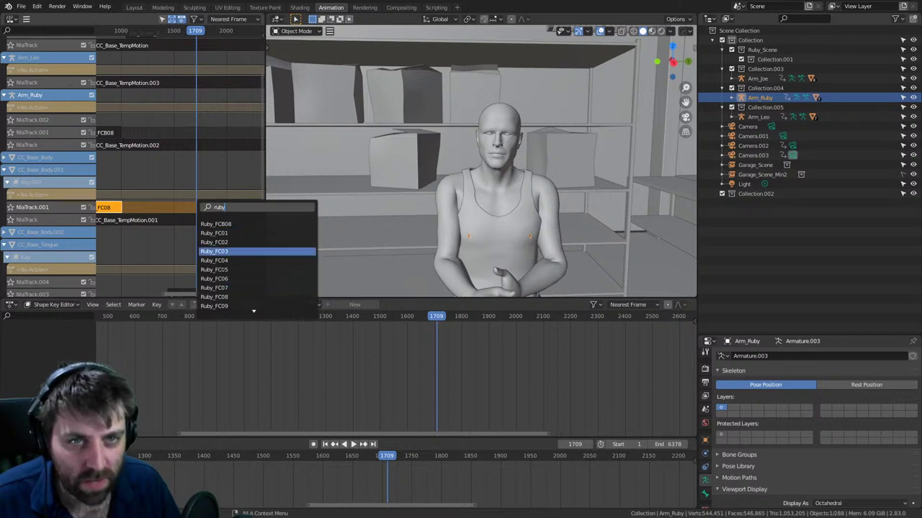
click(191, 138)
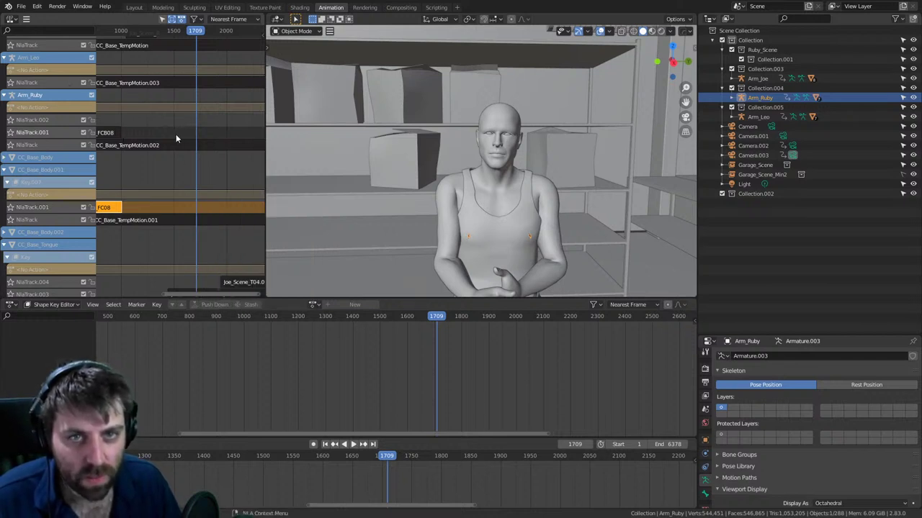
- Add the Ruby_FCB09 action at frame 1709 on the NlaTrack.001 track of Arm_Ruby
key(shift+a)
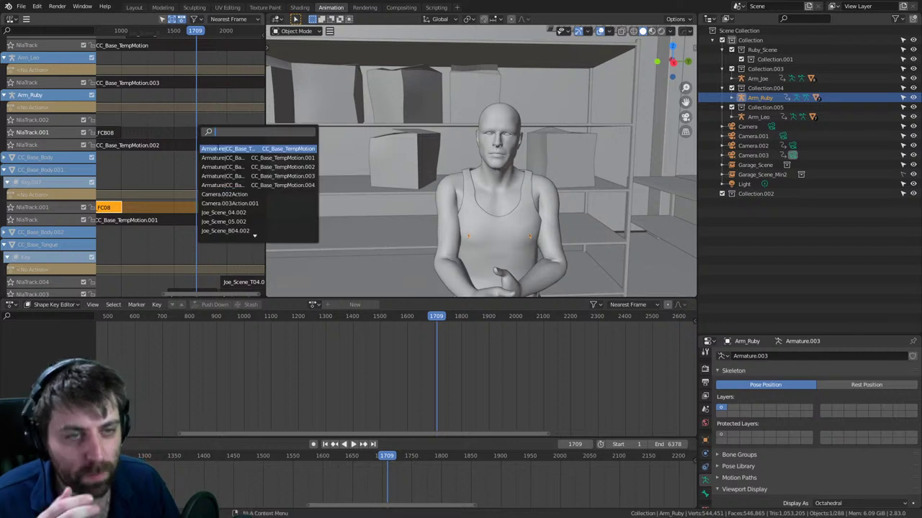
text(ruby)
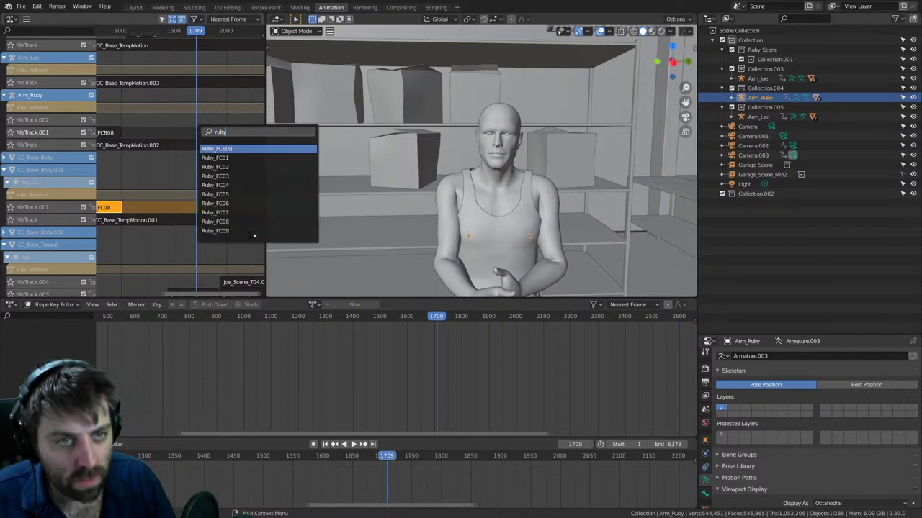
scroll(252, 191, down, 11)
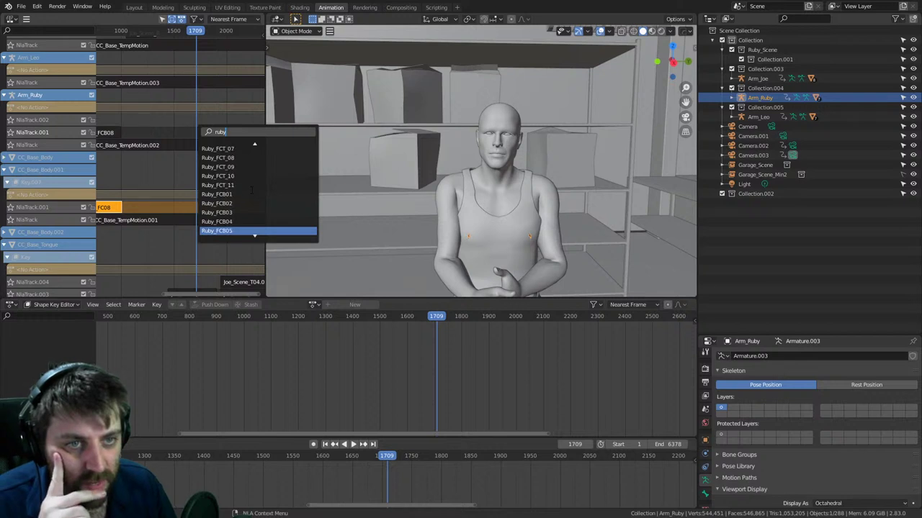
scroll(251, 190, down, 3)
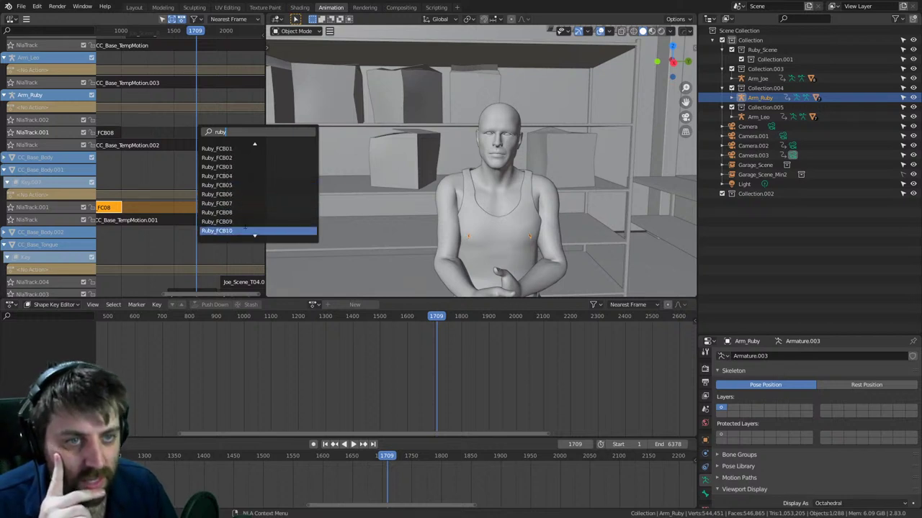
click(244, 221)
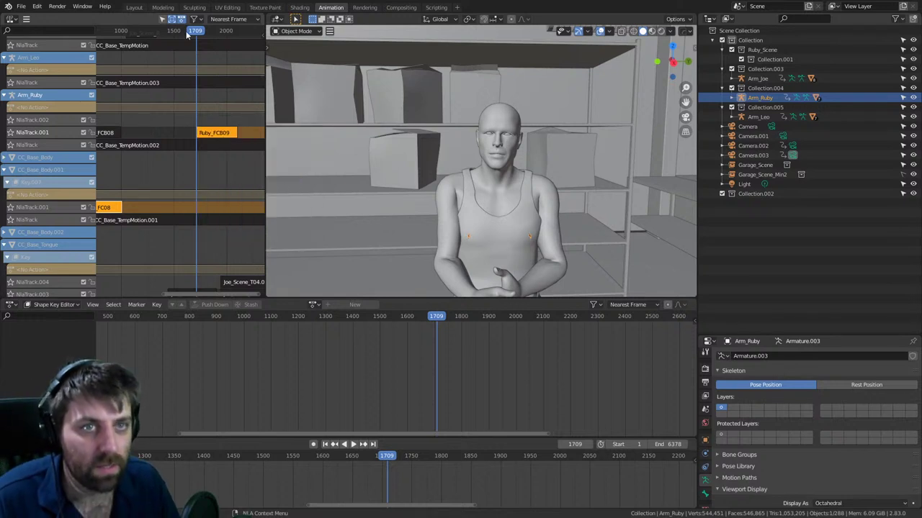
- Play back the animation from around frame 1709 to check Ruby's body motion in the Ruby_FCB09 strip
key(space)
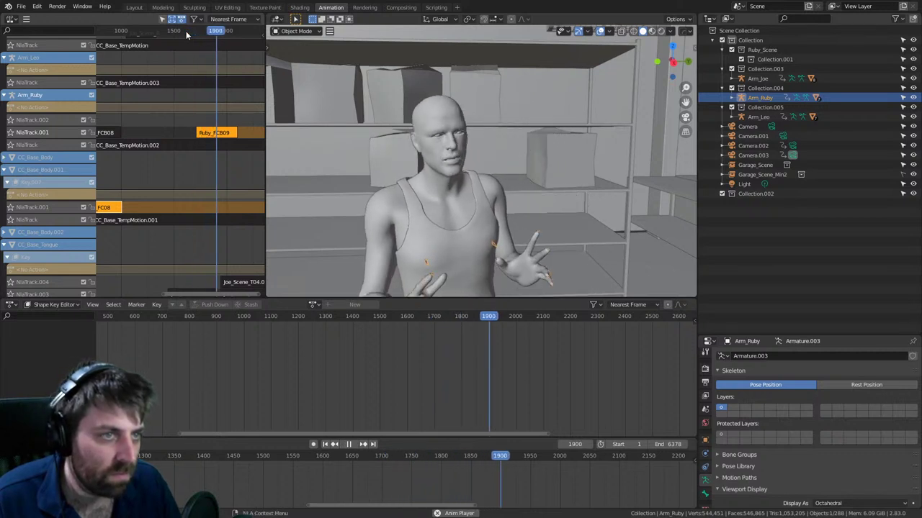
key(space)
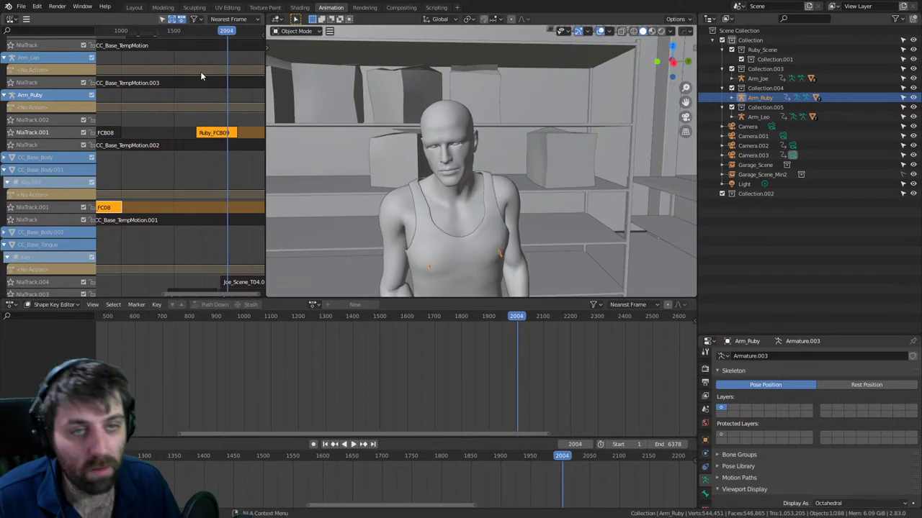
click(196, 31)
key(space)
scroll(210, 148, up, 14)
middle_drag(210, 148, 85, 148)
scroll(269, 140, up, 2)
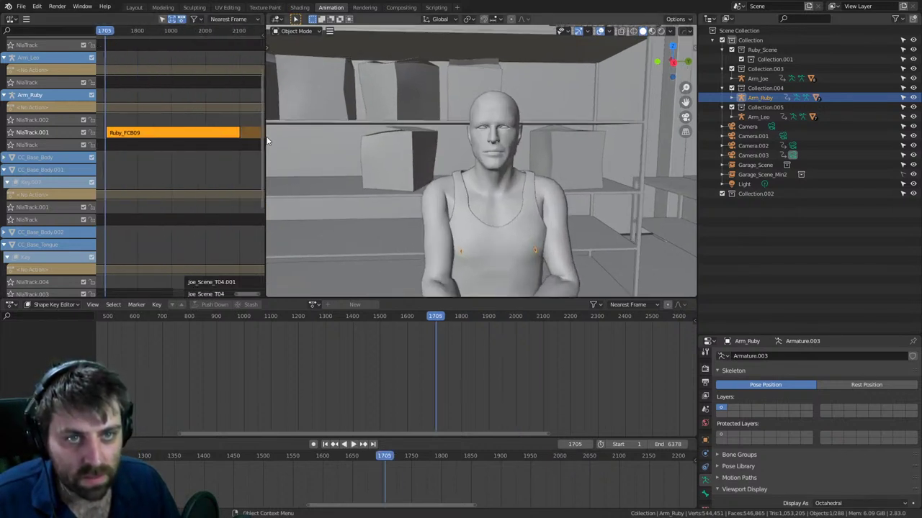
middle_drag(144, 145, 182, 145)
key(space)
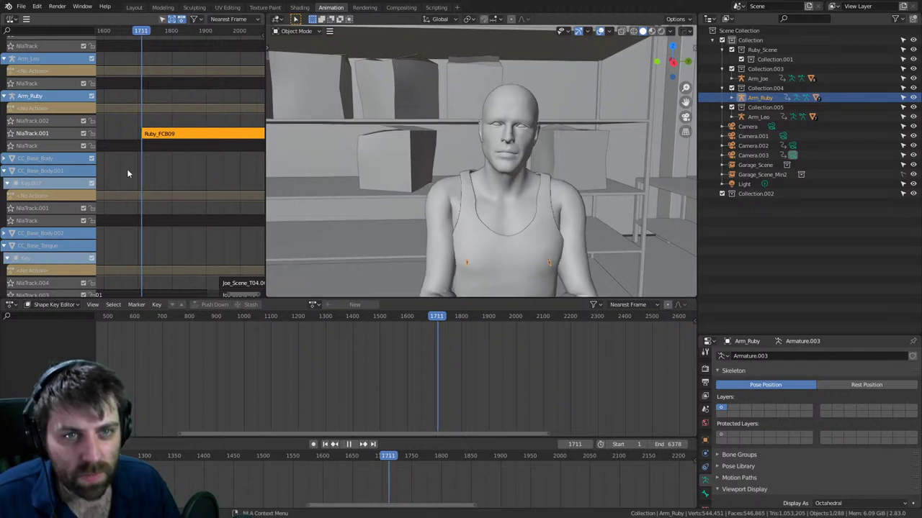
- Select Ruby's CC_Base_Body.001 mesh and set the current frame to 1709, at the start of the Ruby_FCB09 strip
click(486, 184)
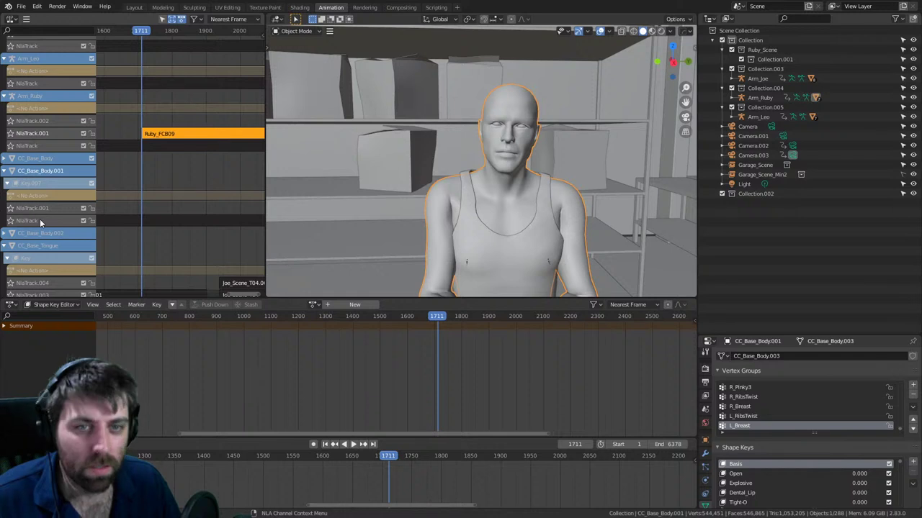
key(space)
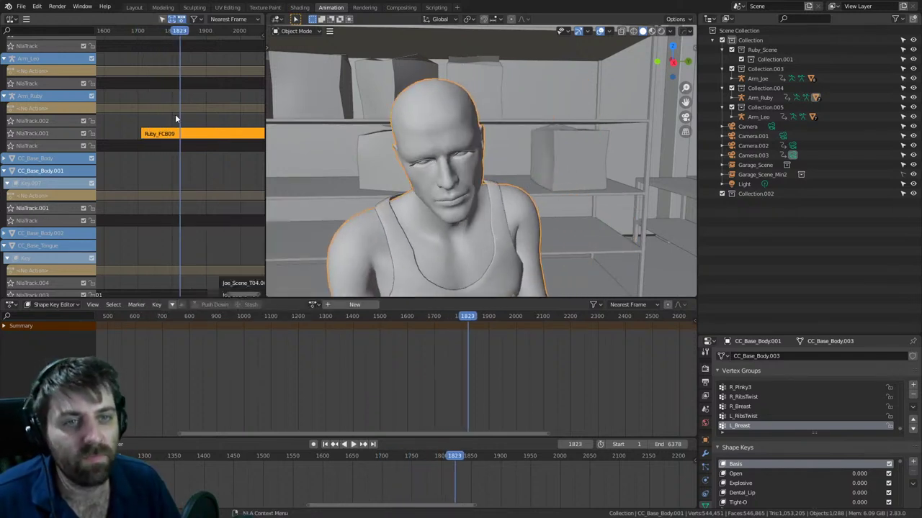
drag(179, 34, 142, 34)
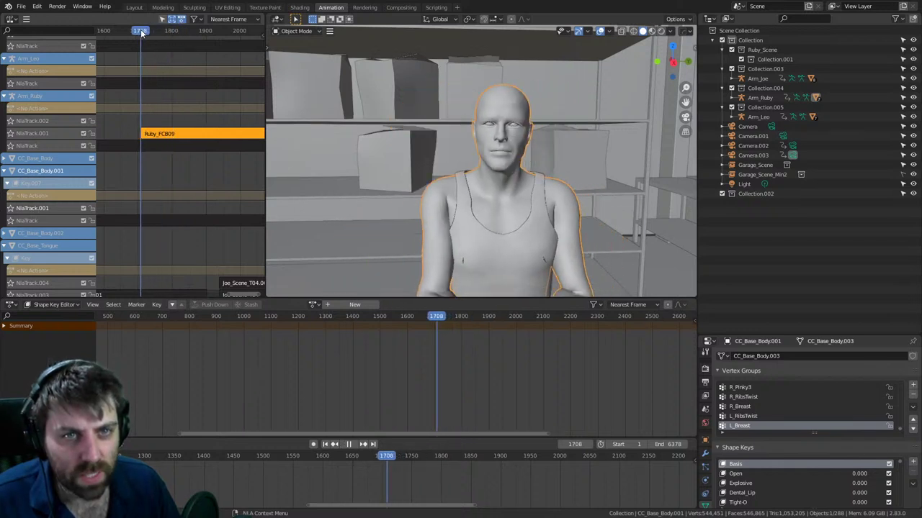
click(141, 207)
key(space)
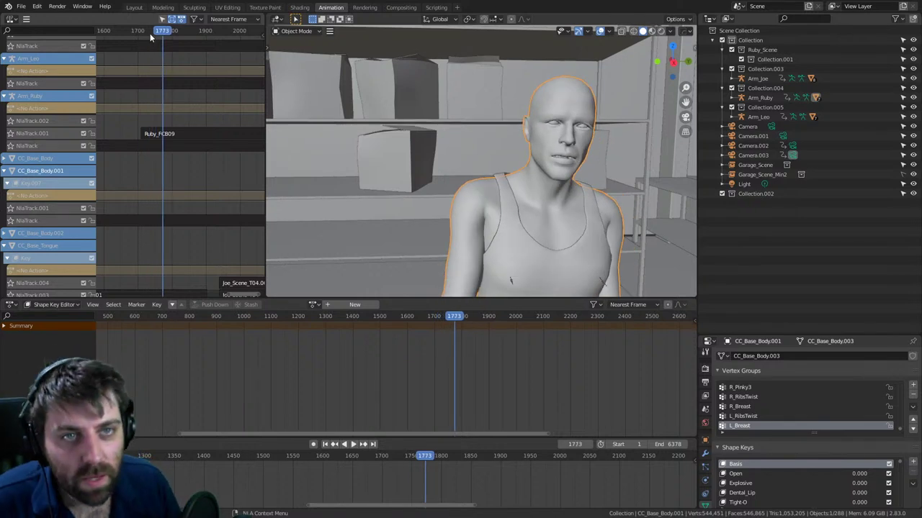
drag(150, 33, 140, 33)
scroll(143, 101, up, 12)
middle_drag(137, 104, 214, 116)
scroll(214, 119, up, 5)
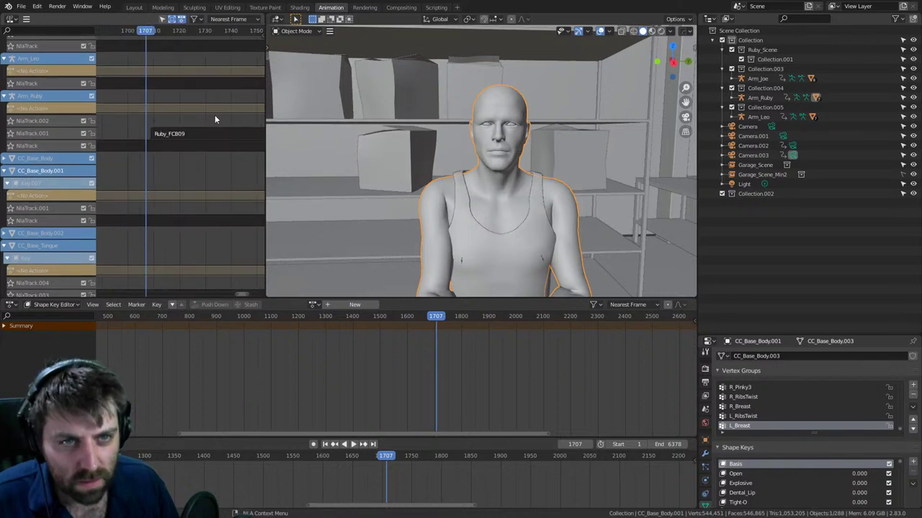
key(space)
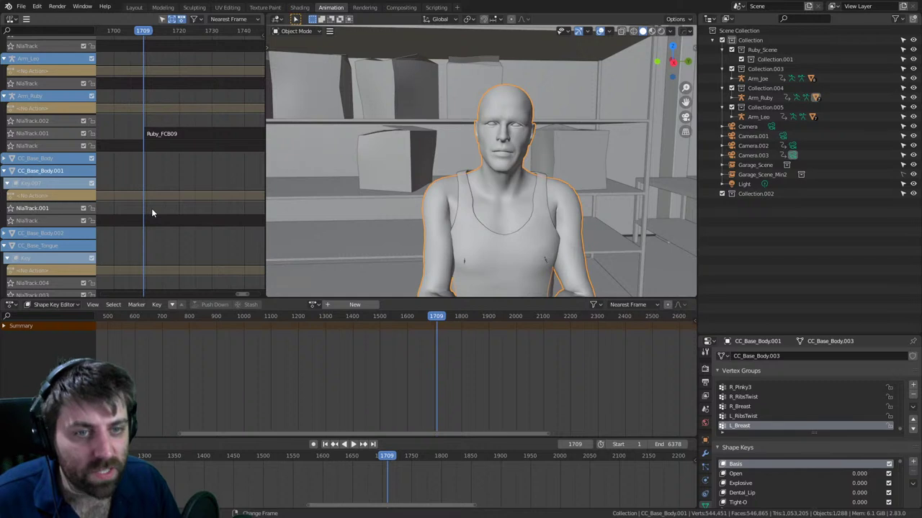
- Add the Ruby_FC09 facial action at frame 1709 on the shape key NlaTrack.001 of CC_Base_Body.001
key(shift+a)
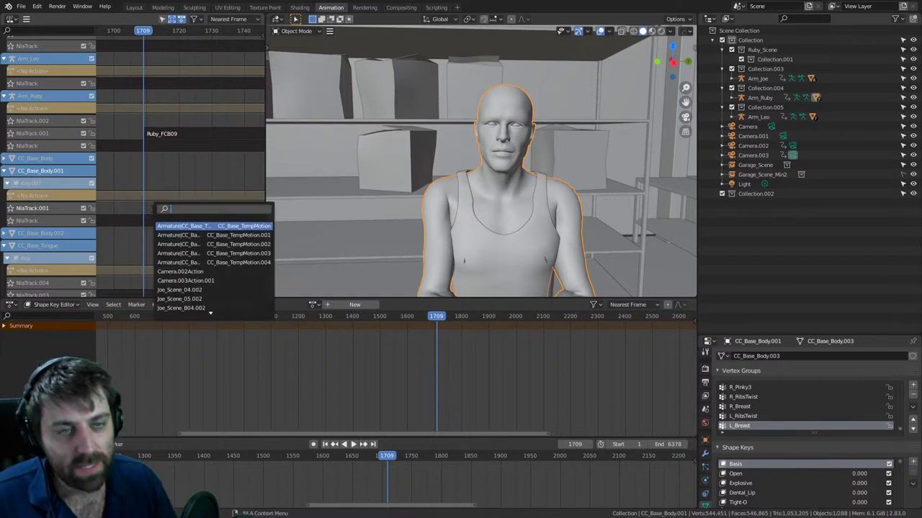
text(r)
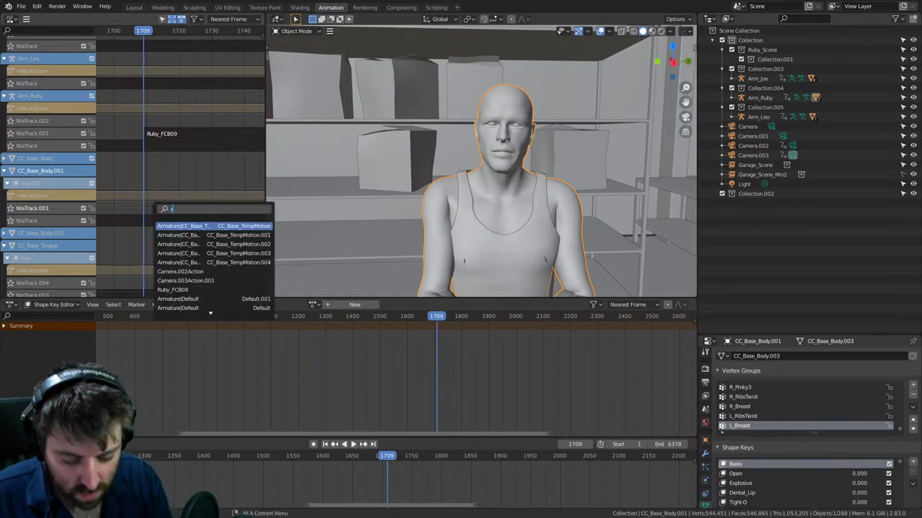
text(uby)
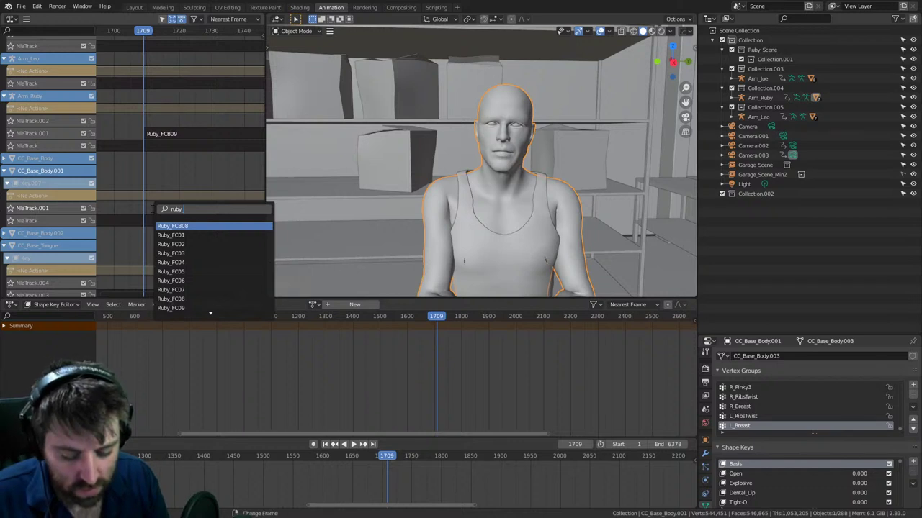
text(_FC)
key(Down)
key(Down)
key(Down)
key(Down)
key(Down)
key(Down)
key(Down)
key(Down)
key(Down)
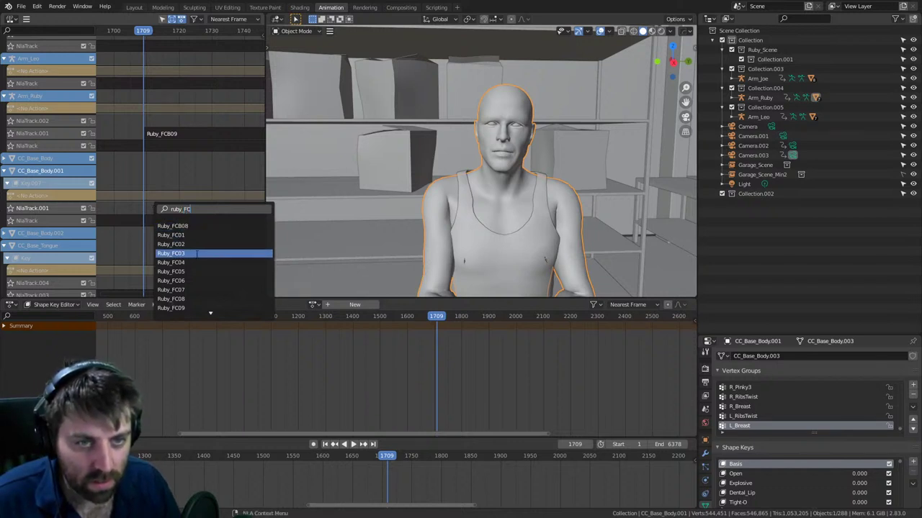
click(196, 308)
scroll(203, 232, down, 3)
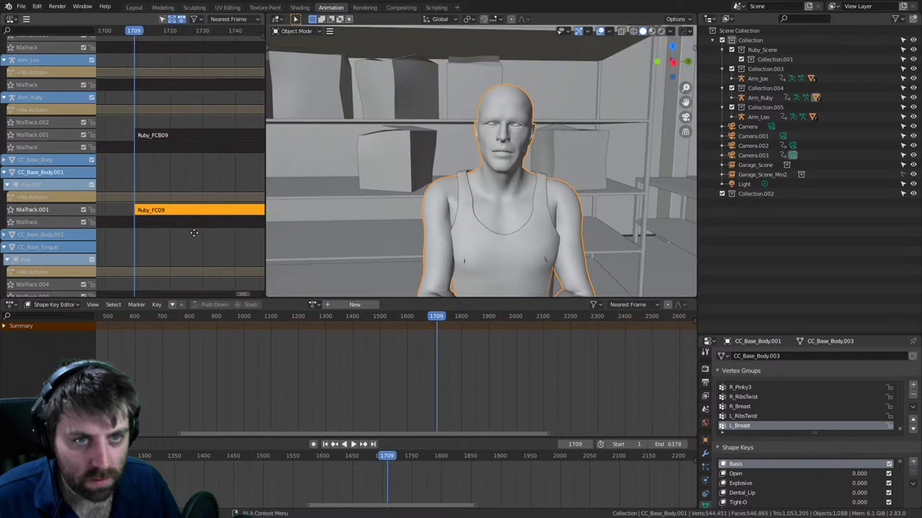
- Play back and scrub the section from about frame 1711 to check the Ruby_FC09 facial animation against the body motion
key(space)
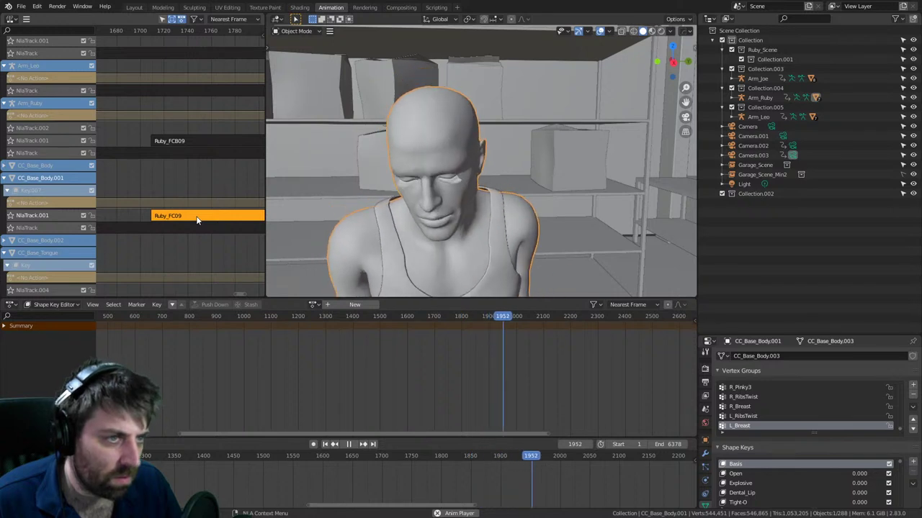
right_click(196, 221)
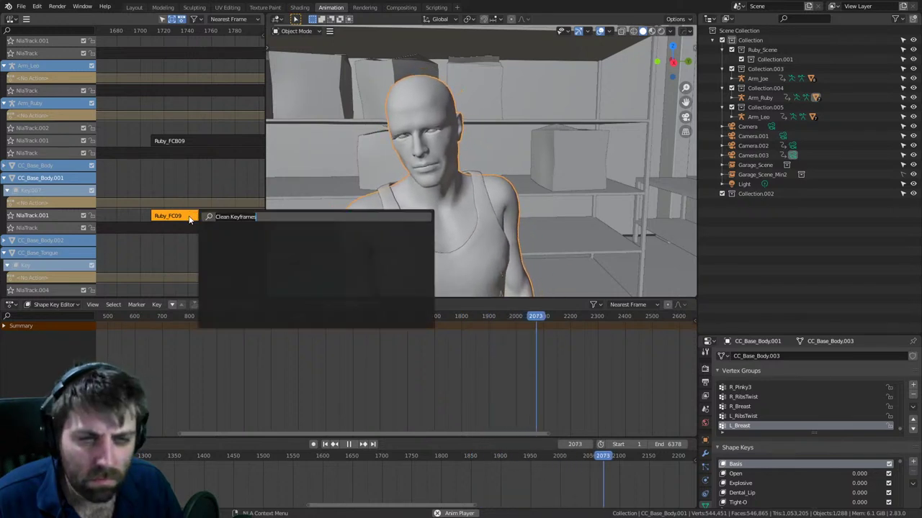
click(375, 317)
key(space)
drag(378, 317, 244, 316)
click(158, 30)
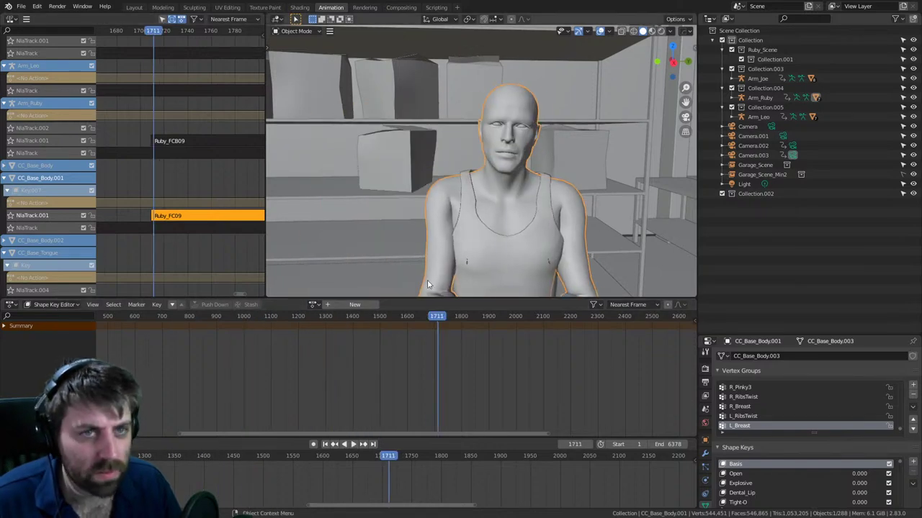
key(space)
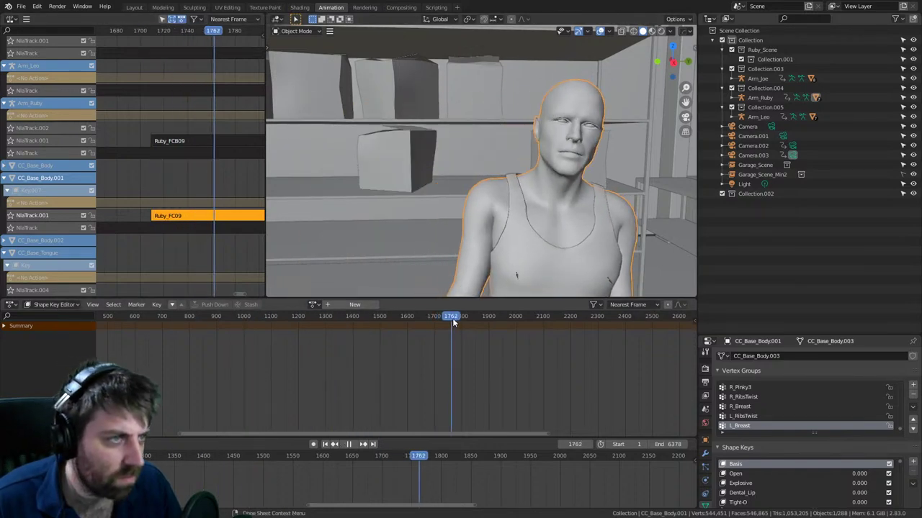
mouse_move(455, 318)
mouse_down()
mouse_move(445, 319)
mouse_move(455, 318)
mouse_up()
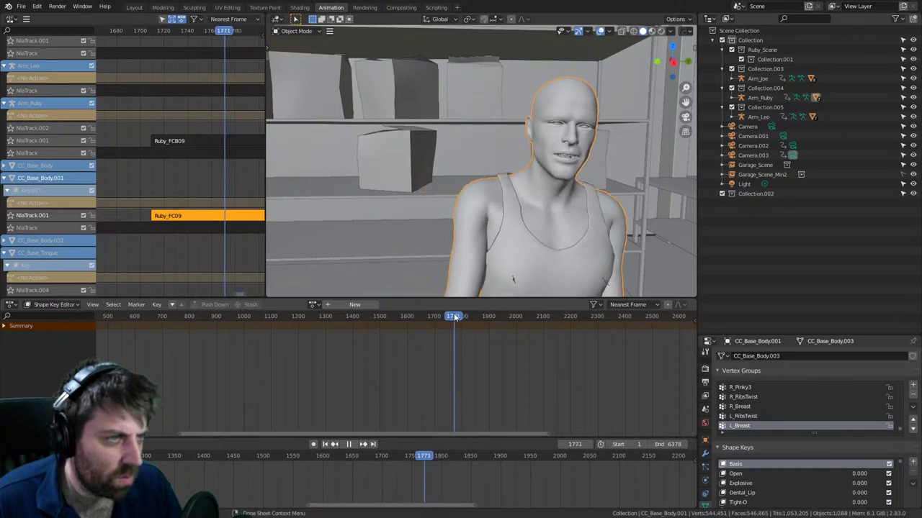
- Try shifting the Ruby_FCB09 and Ruby_FC09 strips together to start slightly later, at about frame 1716, and review the timing
click(206, 140)
shift+click(195, 218)
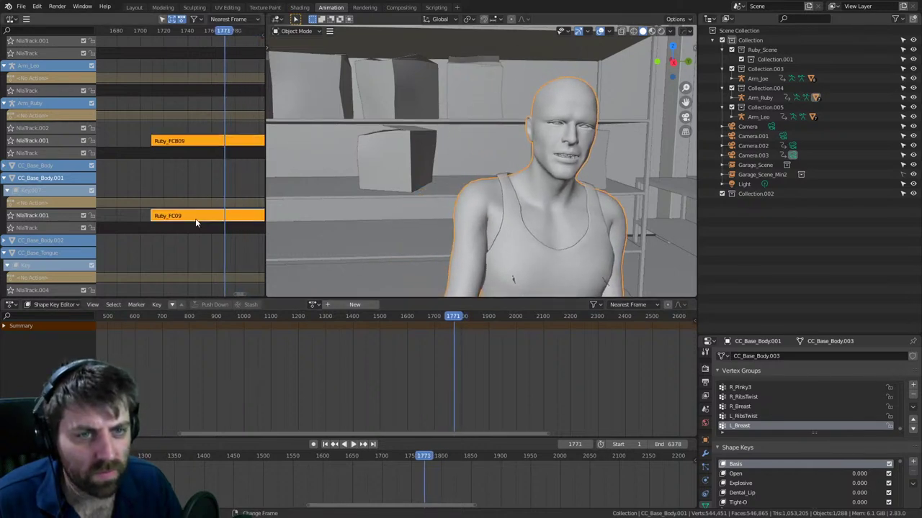
key(g)
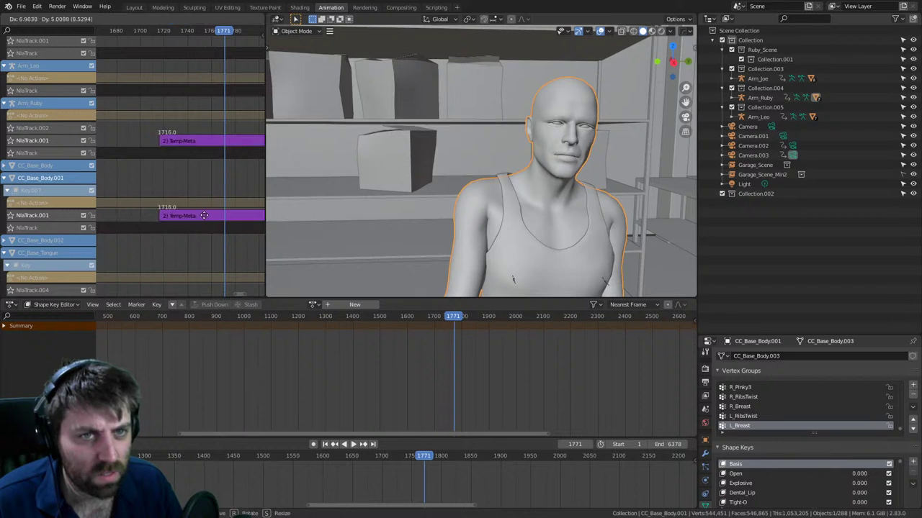
click(160, 56)
key(space)
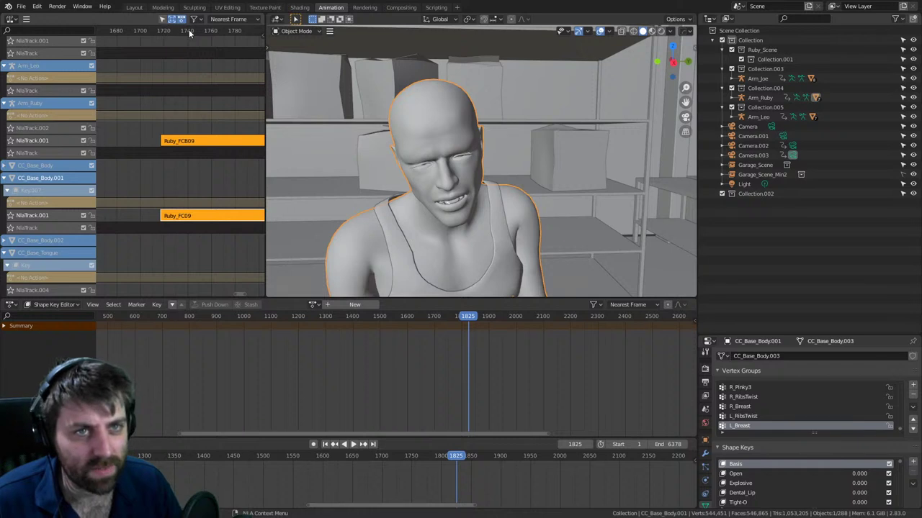
drag(189, 29, 202, 36)
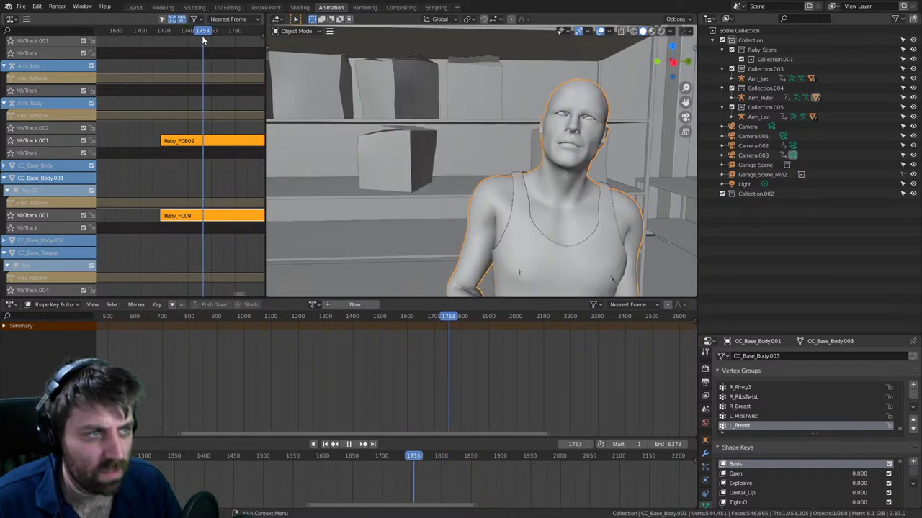
- Move the Ruby_FCB09 and Ruby_FC09 strips together so both start just after frame 1700
click(221, 142)
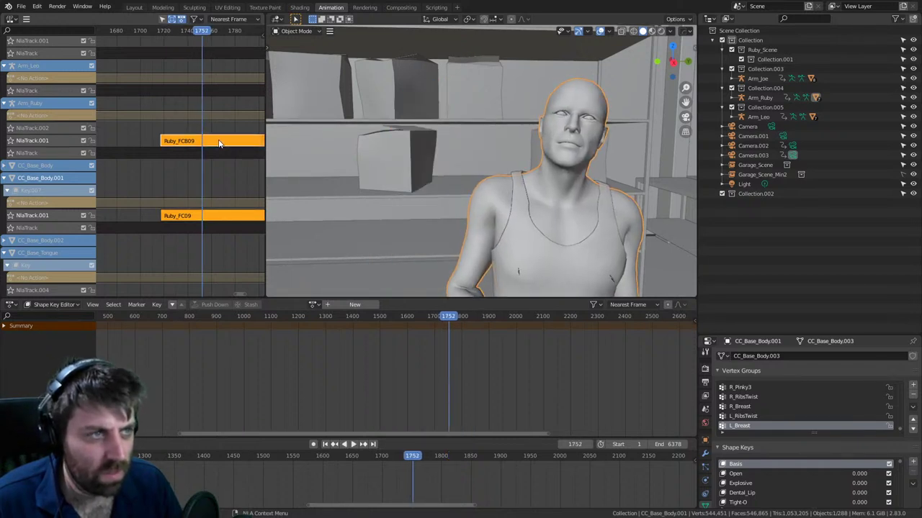
key(g)
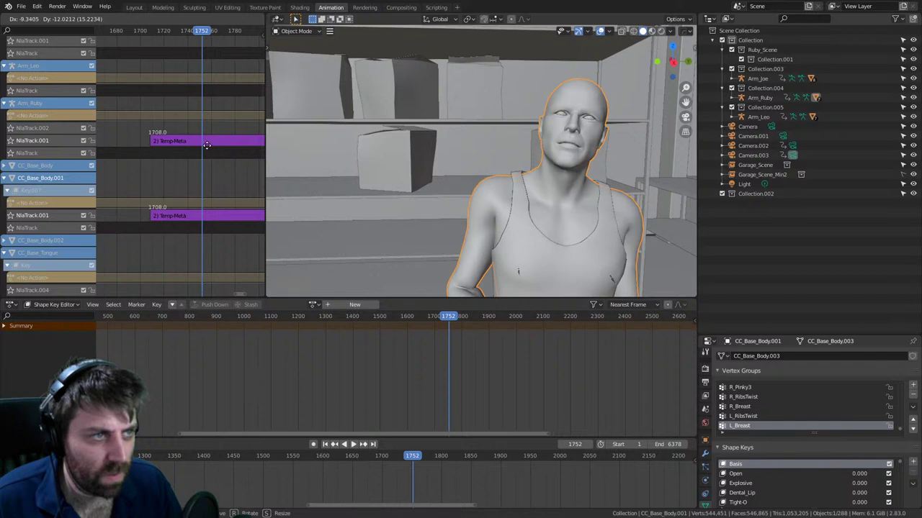
click(141, 30)
click(141, 30)
- Play back and scrub the retimed Ruby_FCB09 and Ruby_FC09 strips, including the section around frame 1947, to check Ruby's performance
key(space)
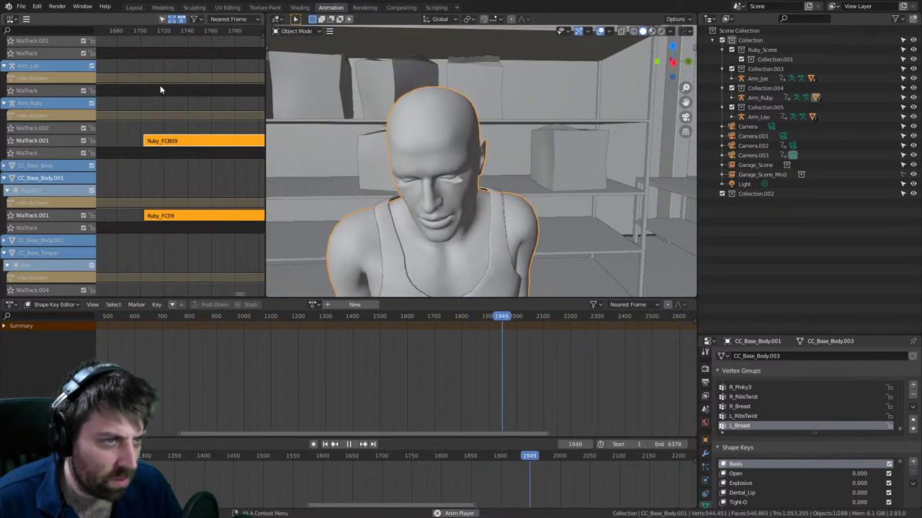
key(F3)
key(Escape)
key(space)
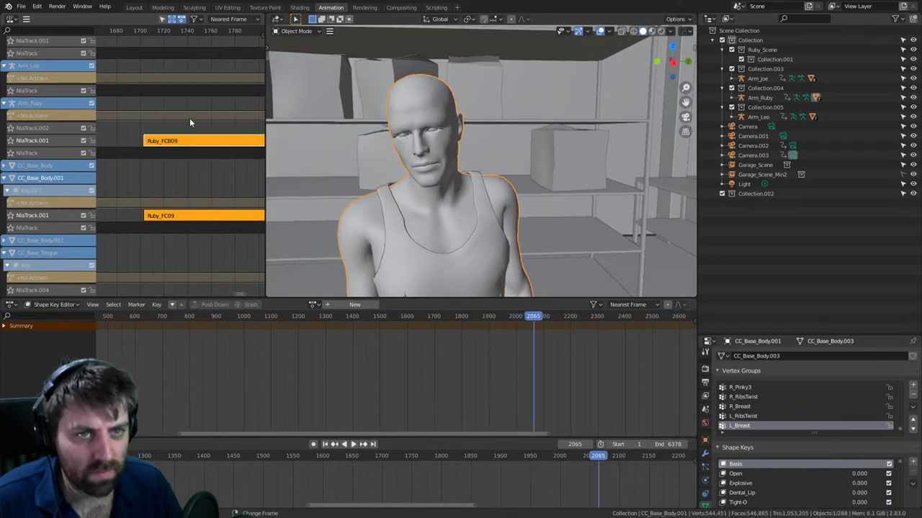
middle_drag(192, 104, 106, 97)
scroll(177, 32, down, 1)
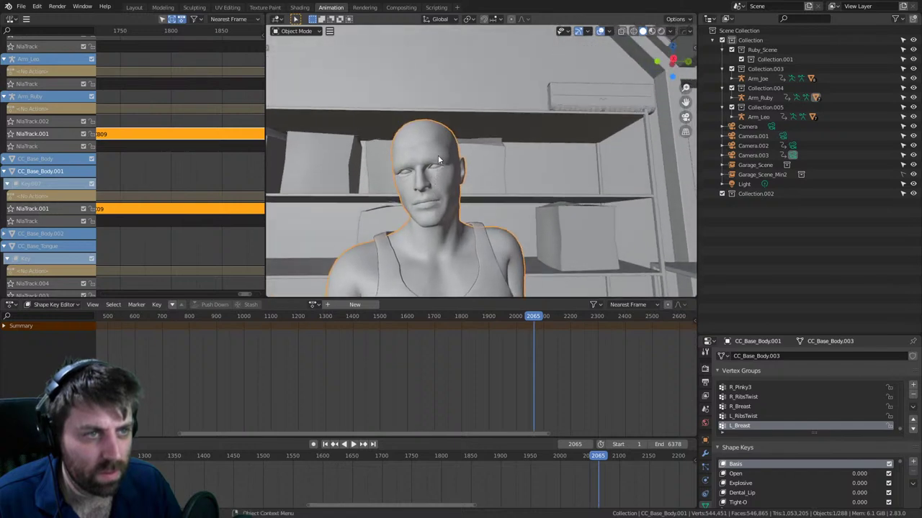
drag(186, 30, 249, 38)
middle_drag(249, 37, 114, 34)
key(space)
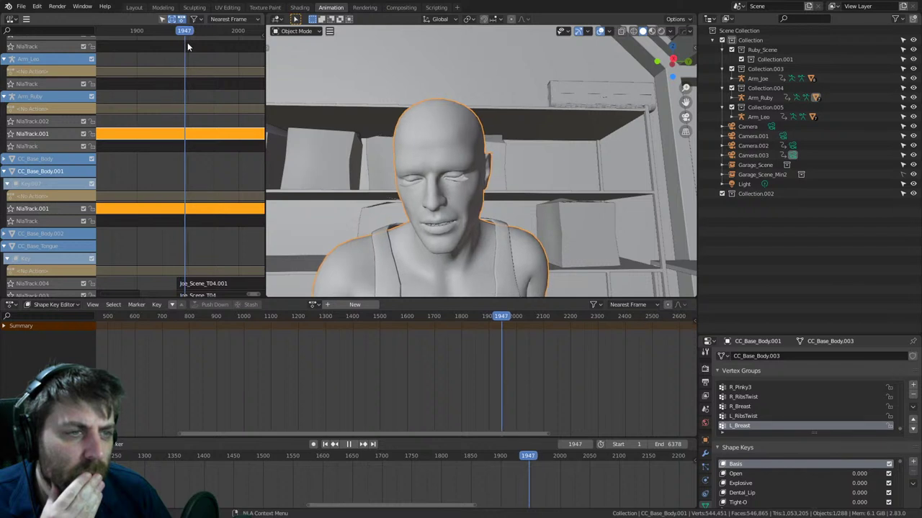
- Move the Ruby_FCB09 and Ruby_FC09 strips together earlier so both start at about frame 1675
drag(199, 44, 179, 49)
key(g)
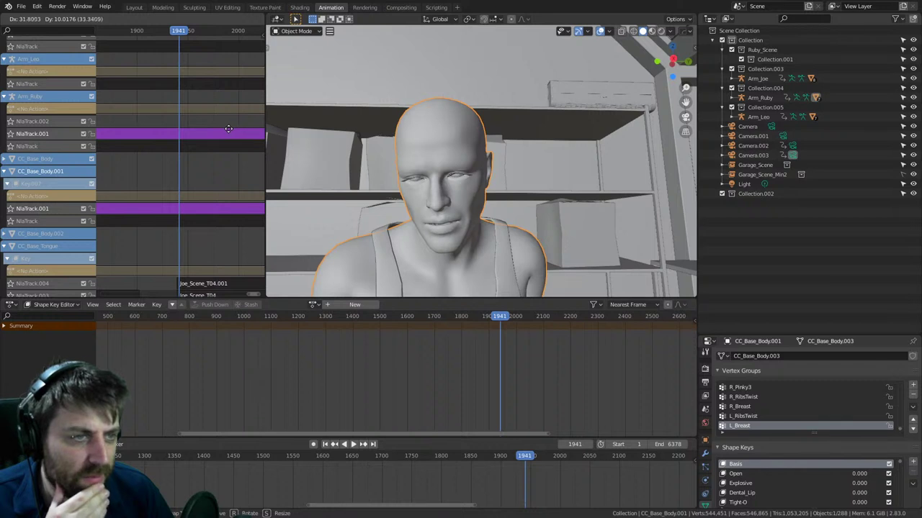
click(170, 126)
- Play back and scrub the moved Ruby_FCB09 and Ruby_FC09 strips to check their timing up to about frame 1971
drag(146, 32, 163, 37)
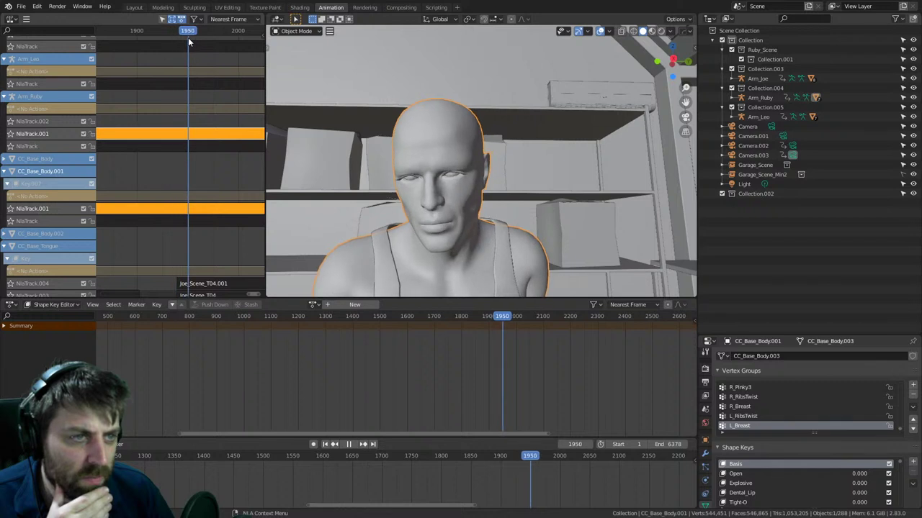
key(space)
scroll(195, 36, down, 6)
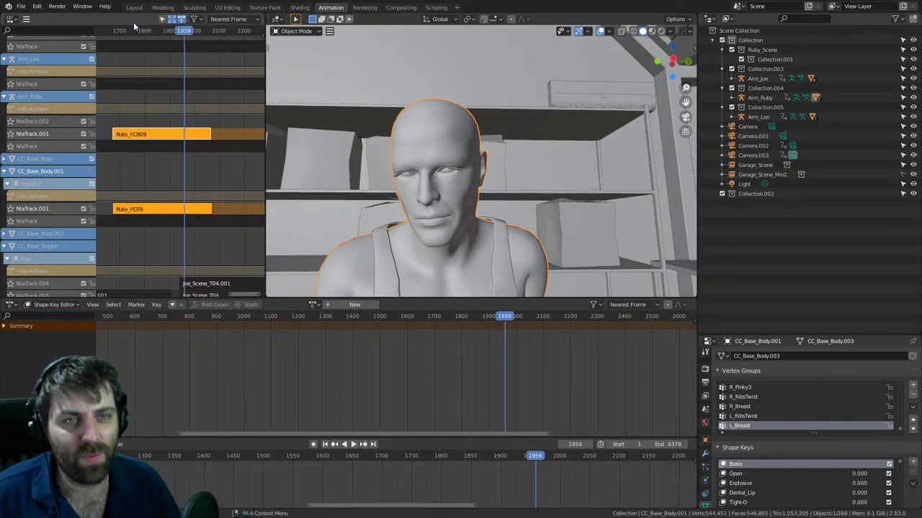
click(111, 32)
key(space)
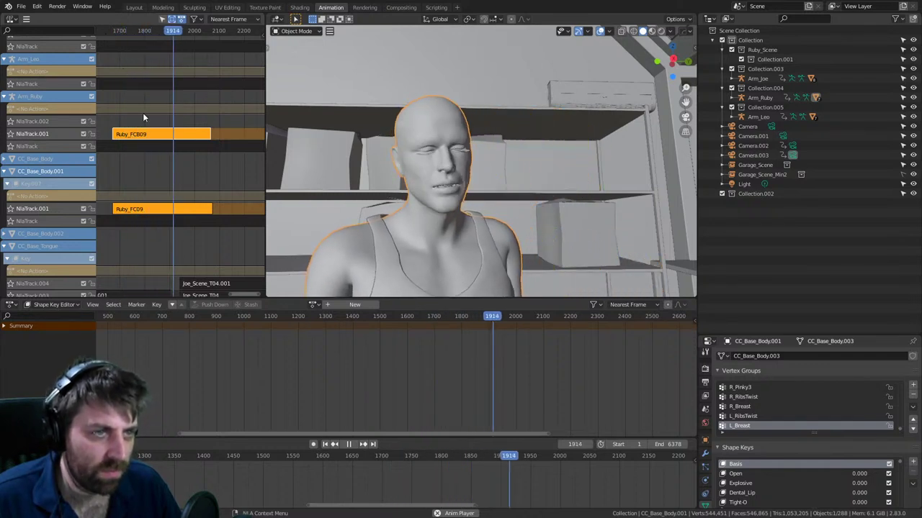
key(space)
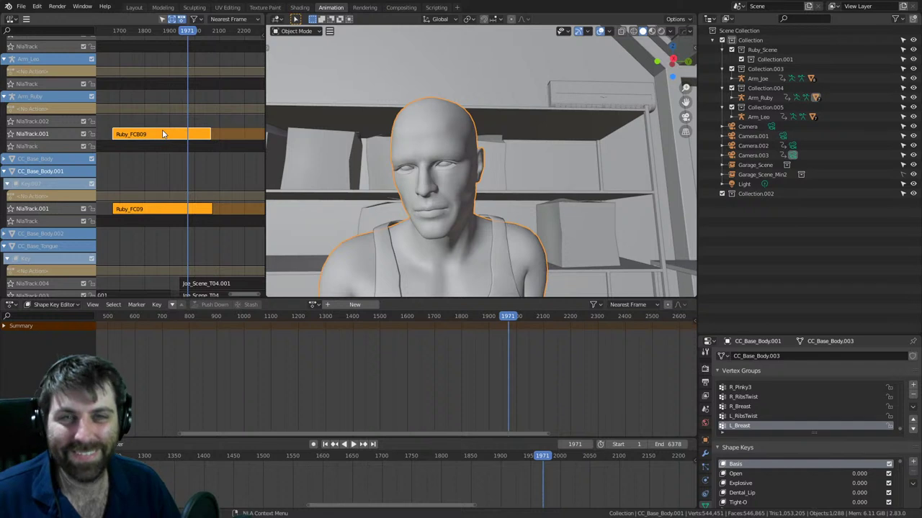
- Scrub the timeline ahead past frame 2140 to about frame 3384 to look for Ruby's following section
scroll(492, 355, down, 6)
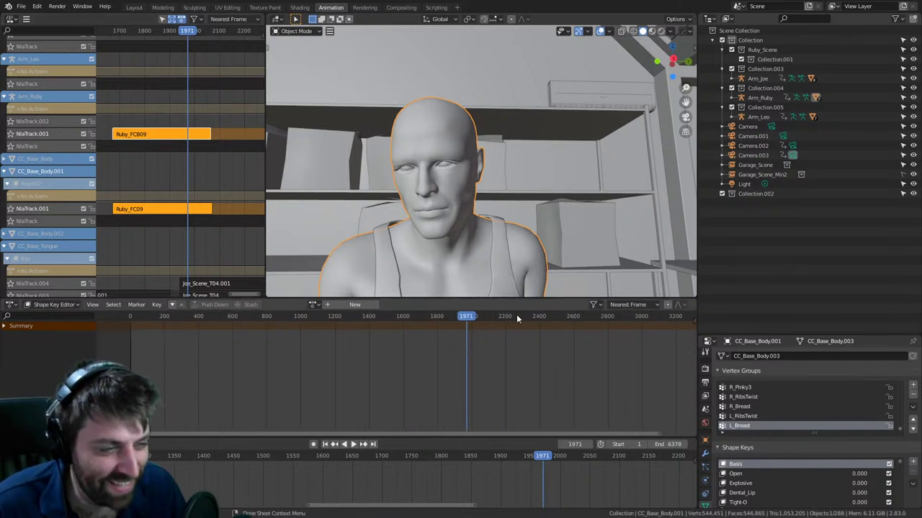
middle_drag(516, 315, 432, 318)
click(371, 317)
key(space)
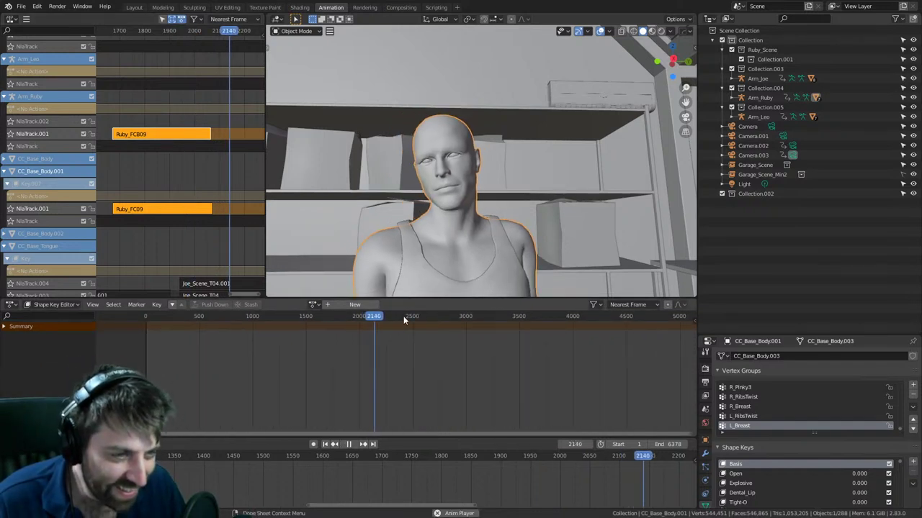
drag(403, 316, 518, 320)
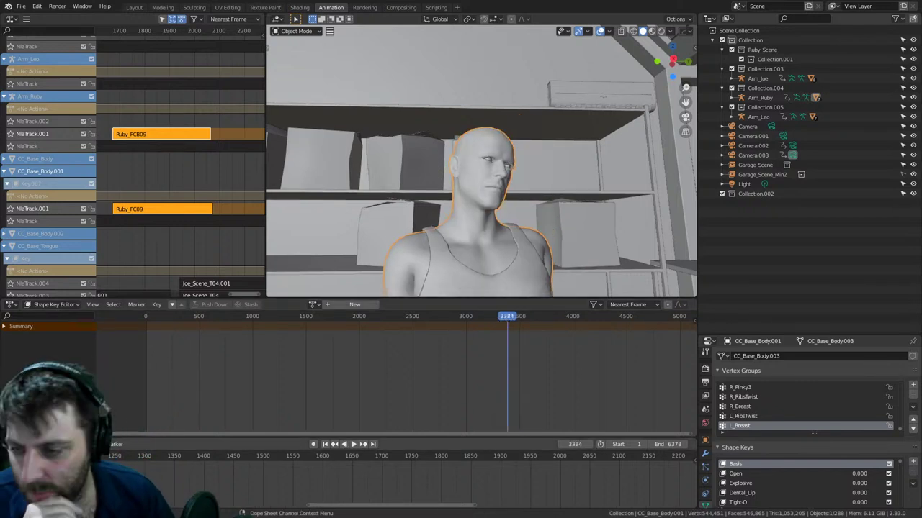
- Switch to the Restoration script in Word, read ahead for Ruby's next line, and return to Blender
click(388, 508)
scroll(345, 270, down, 8)
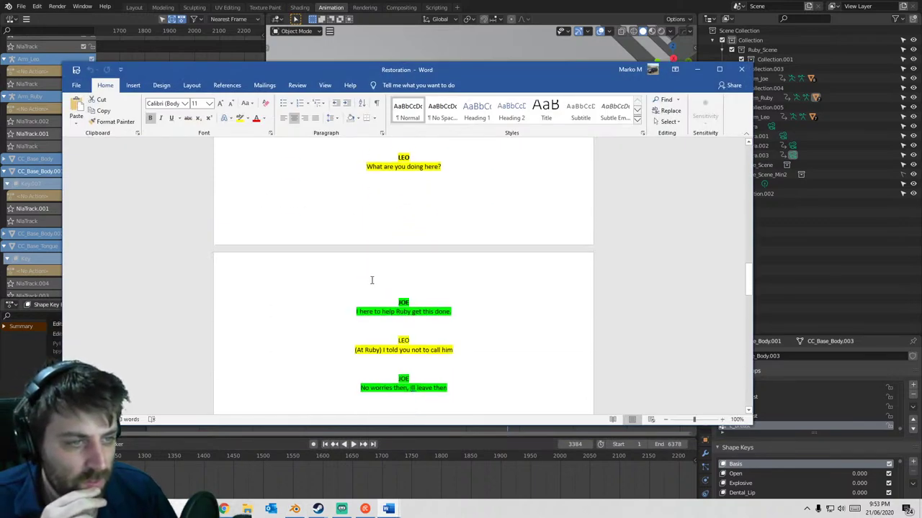
scroll(372, 280, down, 9)
scroll(367, 266, up, 2)
scroll(355, 220, down, 5)
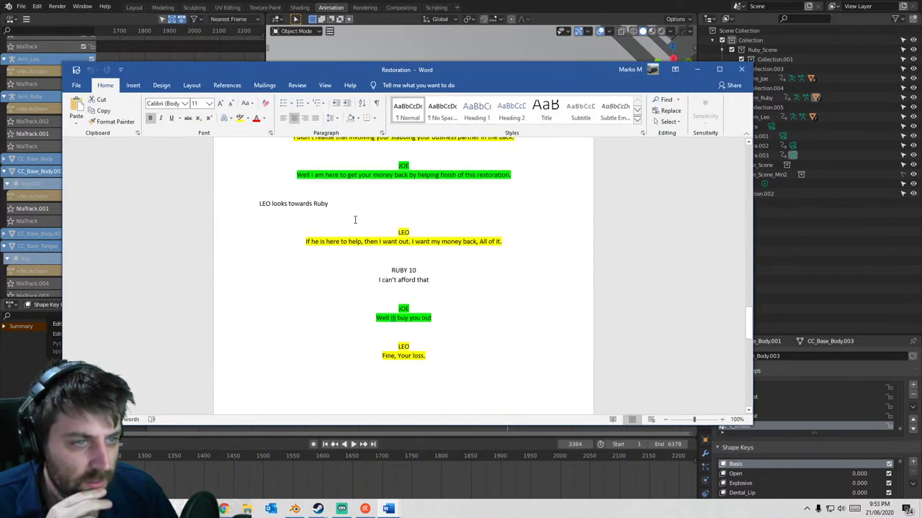
click(697, 69)
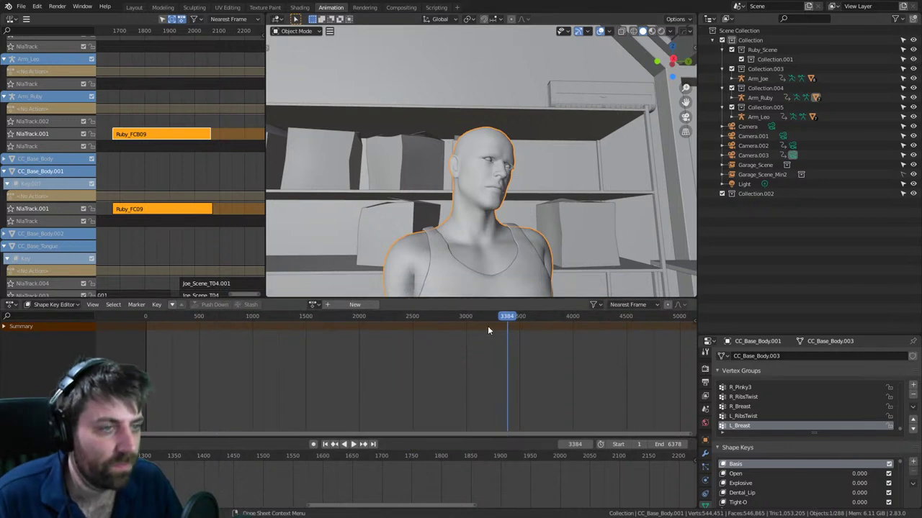
- Play the section from frame 3384 to find where Ruby's next clip belongs and set the current frame to 3379
key(space)
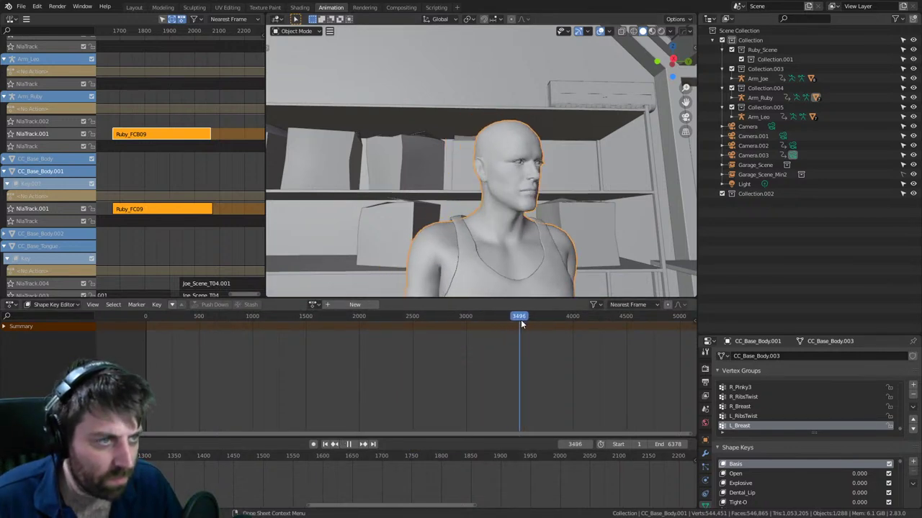
mouse_move(521, 320)
mouse_down()
mouse_move(529, 319)
mouse_move(487, 316)
mouse_move(506, 317)
mouse_up()
key(space)
middle_drag(247, 182, 143, 183)
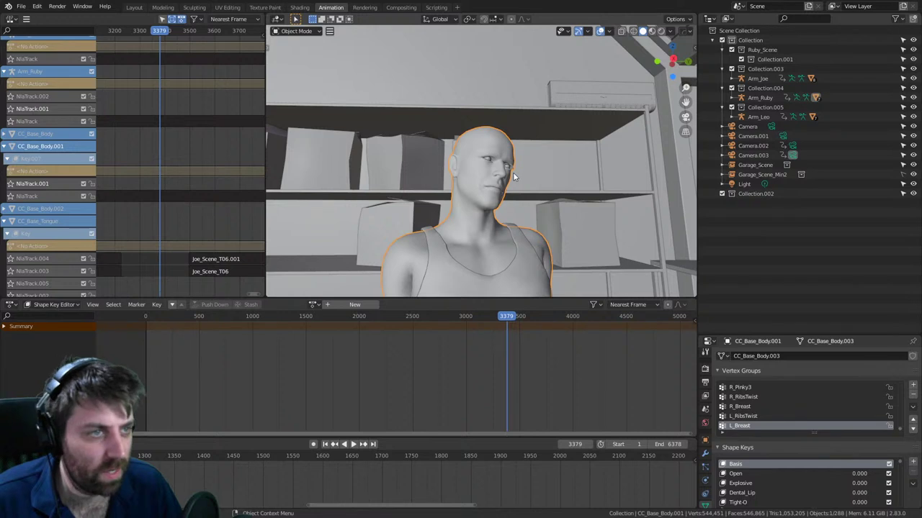
- Select Ruby's armature and add the Ruby_FCB10 action strip to its NlaTrack.001 at frame 3379
shift+middle_drag(503, 275, 495, 209)
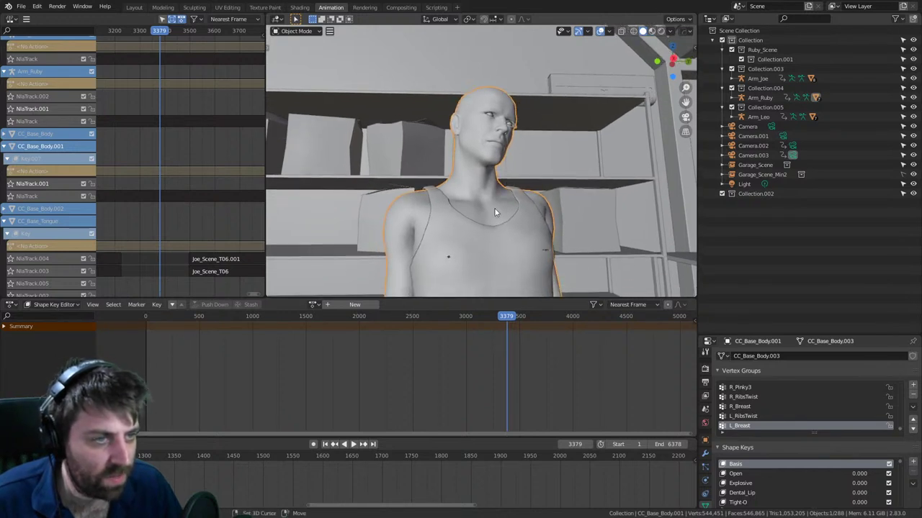
click(448, 260)
scroll(31, 140, up, 2)
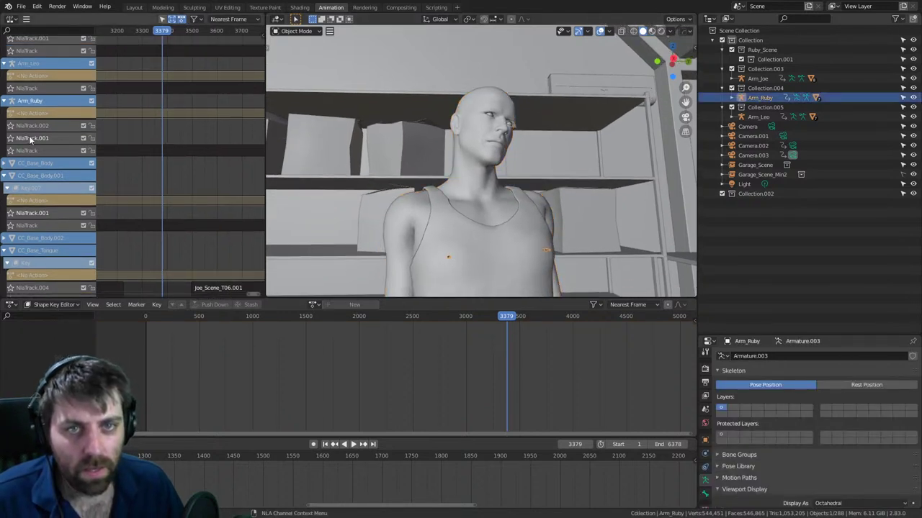
key(shift+a)
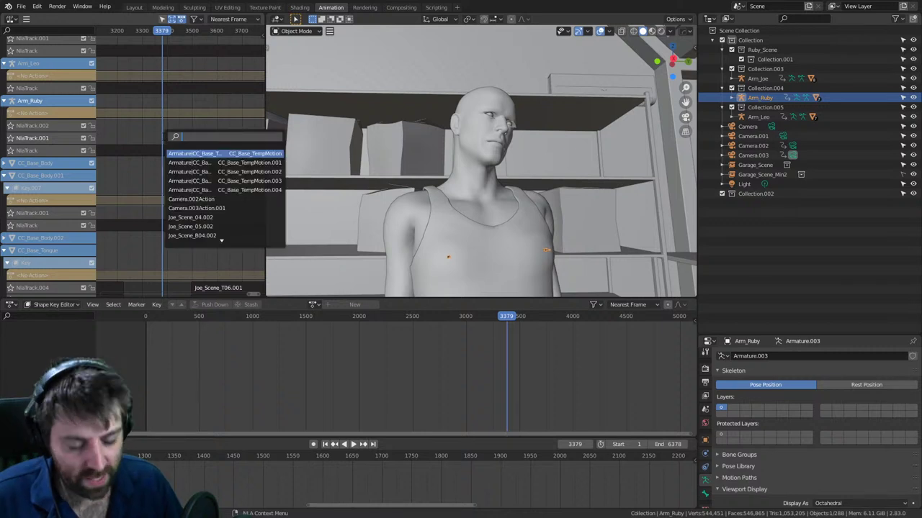
text(ruby_FCB)
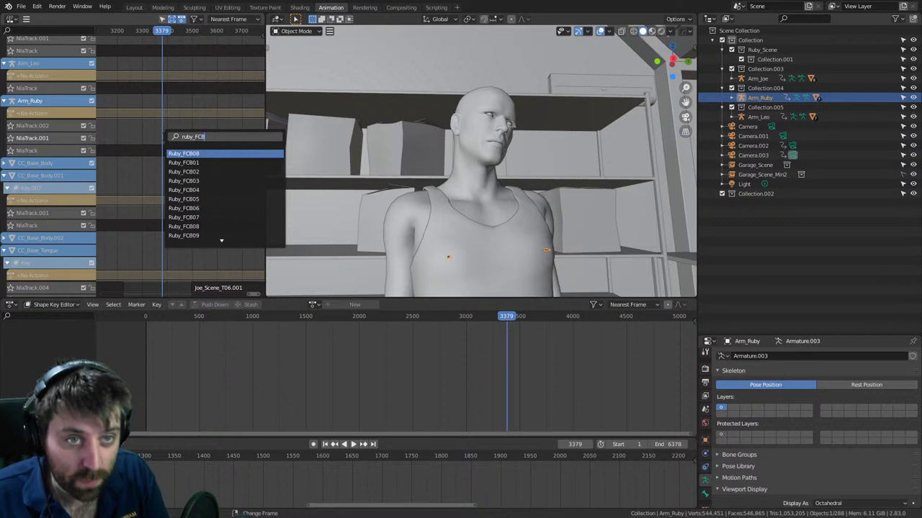
key(Down)
key(Down)
key(Down)
key(Down)
key(Down)
key(Down)
key(Down)
key(Down)
key(Down)
key(Down)
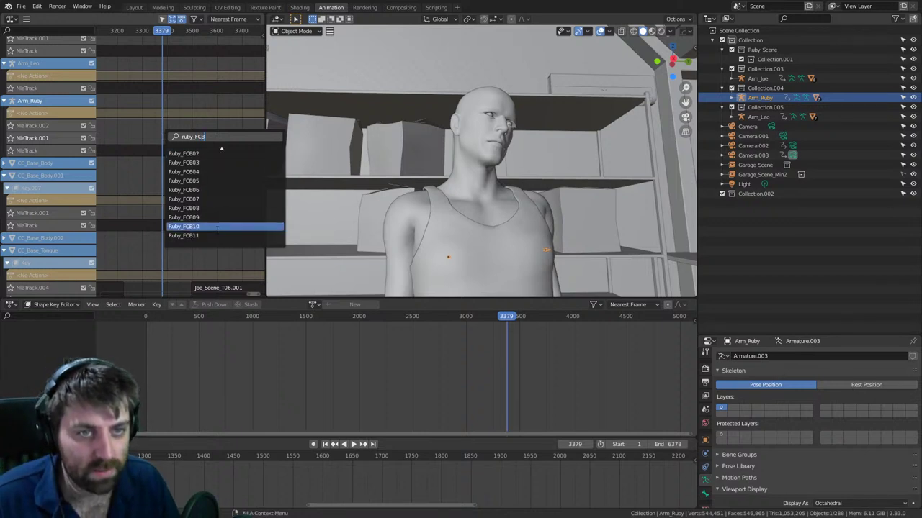
key(Return)
- Play back and scrub the Ruby_FCB10 strip to review Ruby's body motion from its start through about frame 3652
key(space)
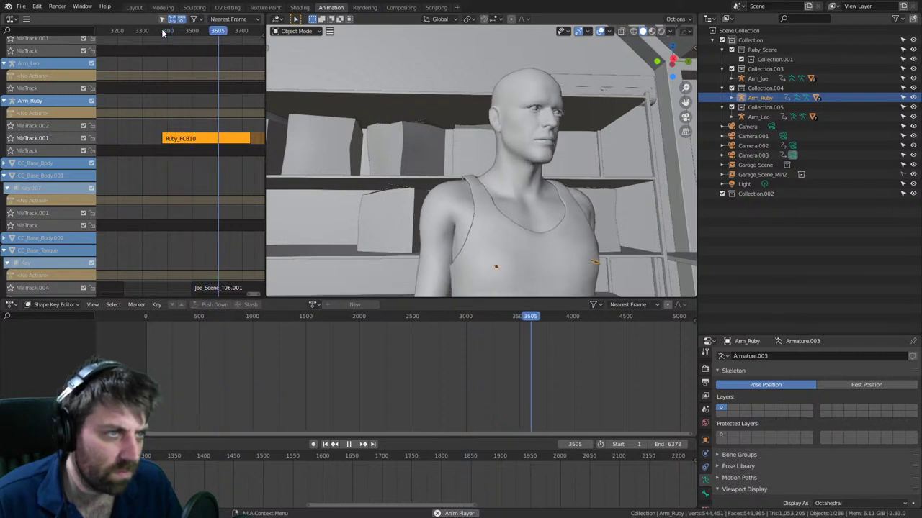
key(space)
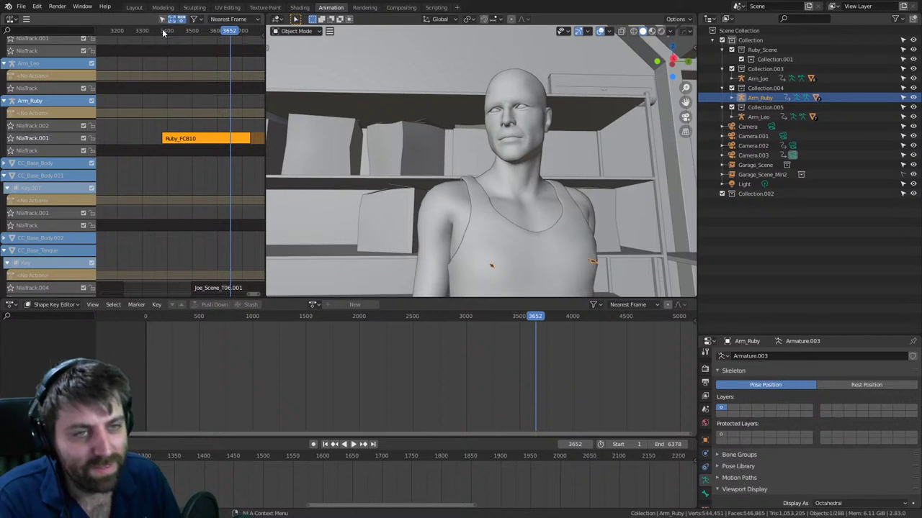
key(space)
click(176, 31)
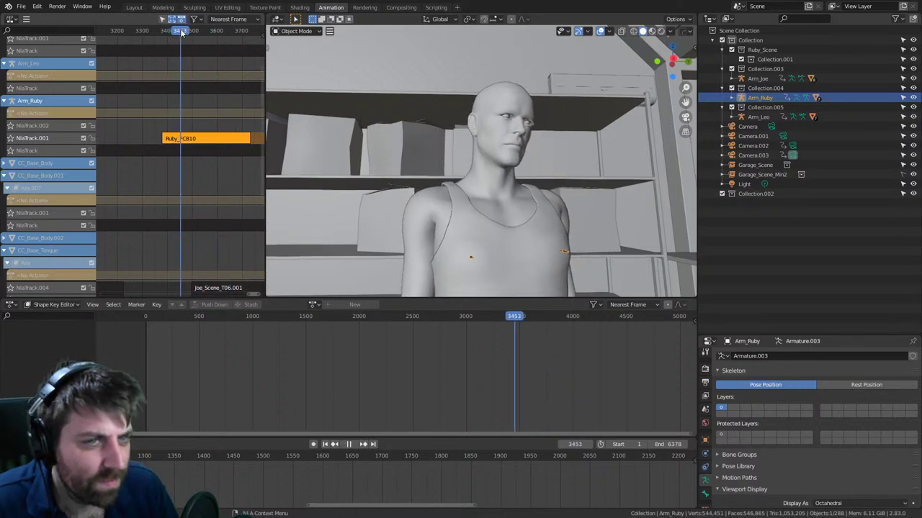
key(Escape)
mouse_move(226, 138)
mouse_down()
mouse_move(187, 144)
mouse_move(216, 145)
mouse_up()
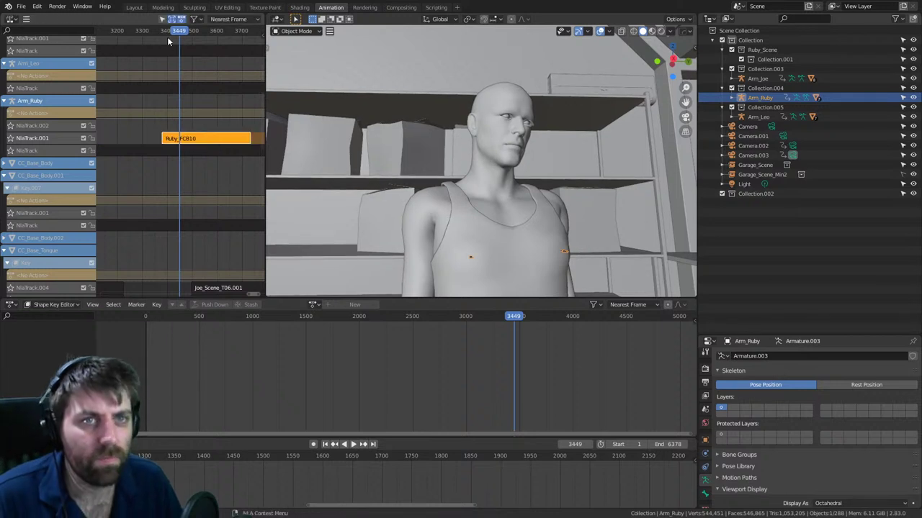
key(space)
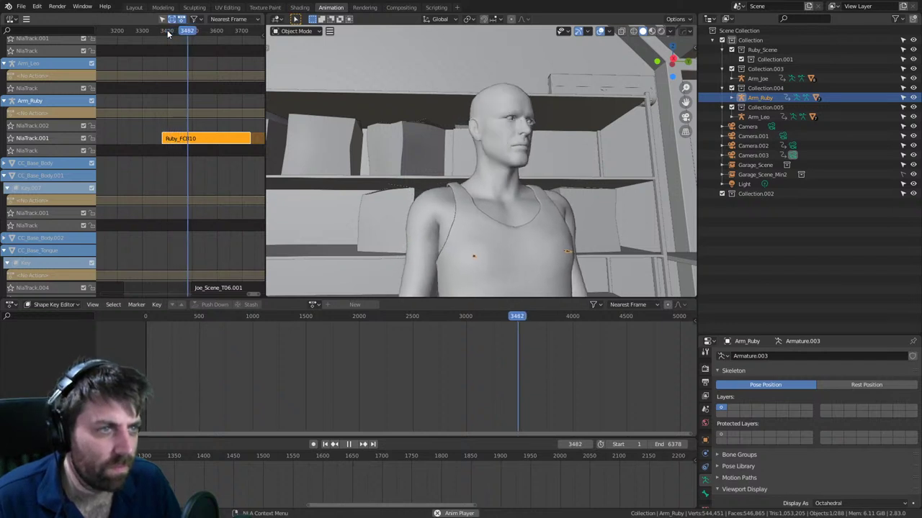
key(space)
click(163, 32)
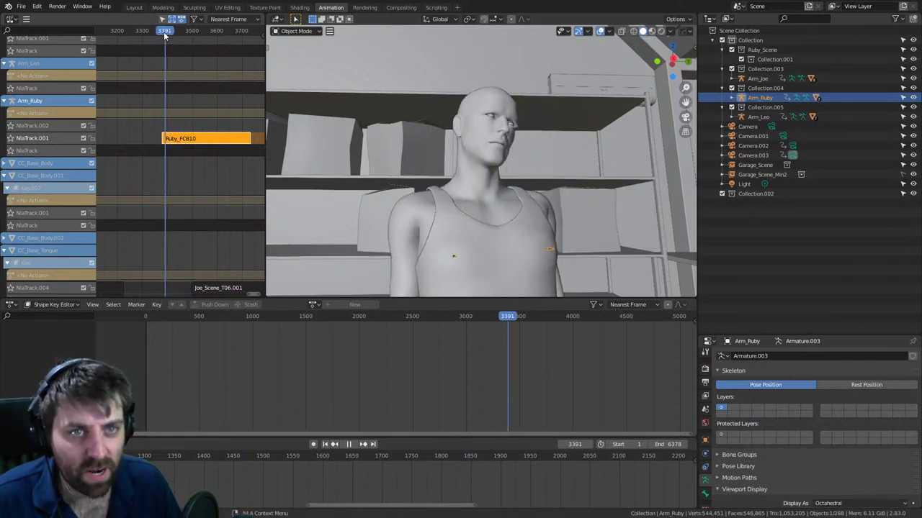
- Return to frame 3379, select Ruby's body mesh, and add the Ruby_FC10 facial strip to its shape-key NlaTrack.001
scroll(163, 93, up, 5)
scroll(186, 75, up, 4)
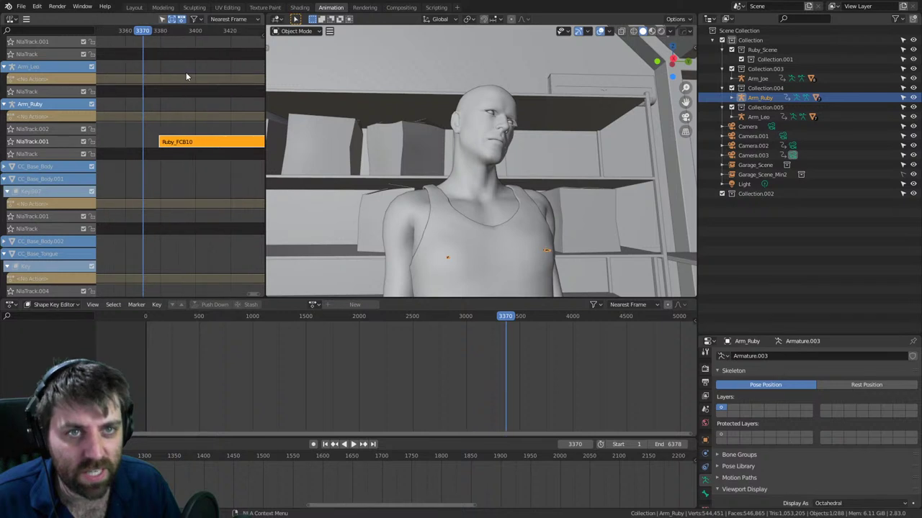
drag(150, 35, 159, 32)
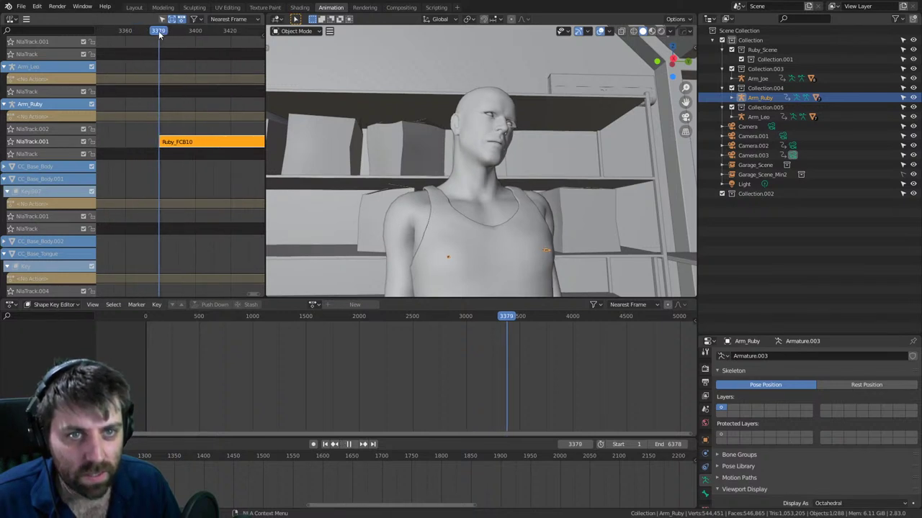
click(491, 214)
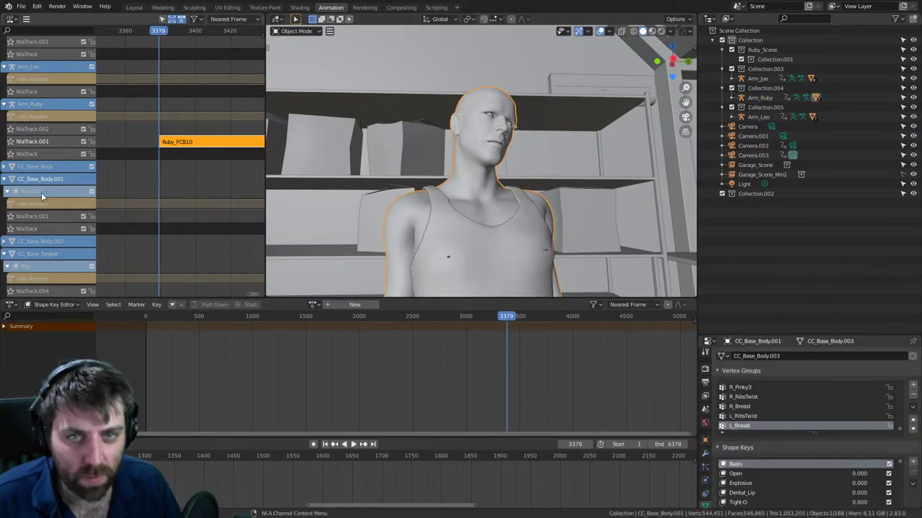
click(47, 216)
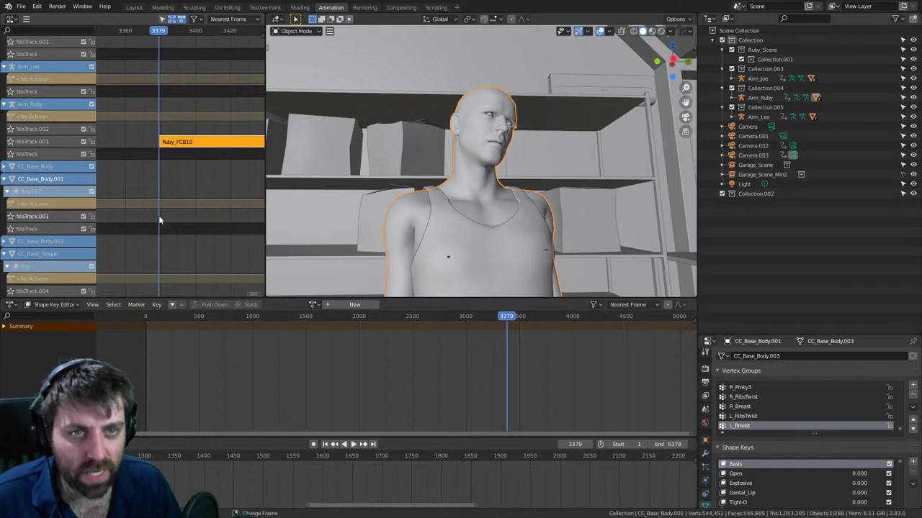
key(shift+a)
text(ruby_FC)
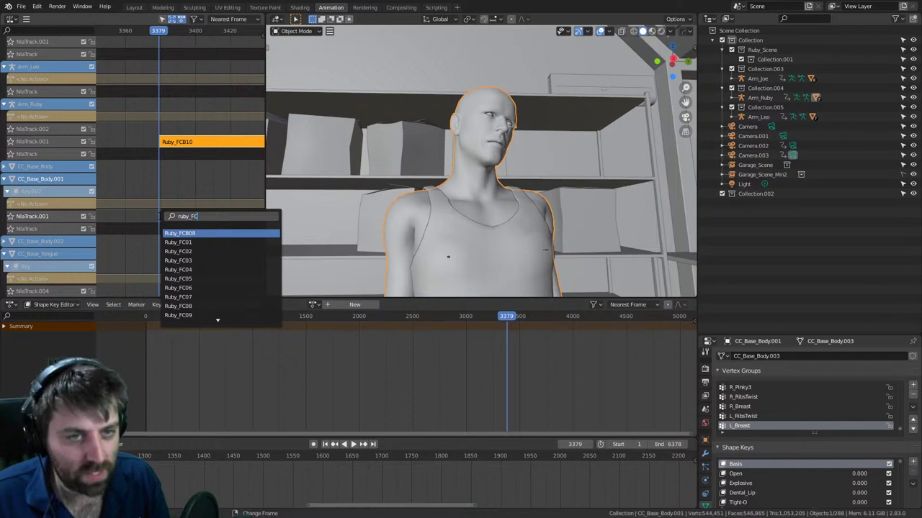
scroll(217, 318, down, 1)
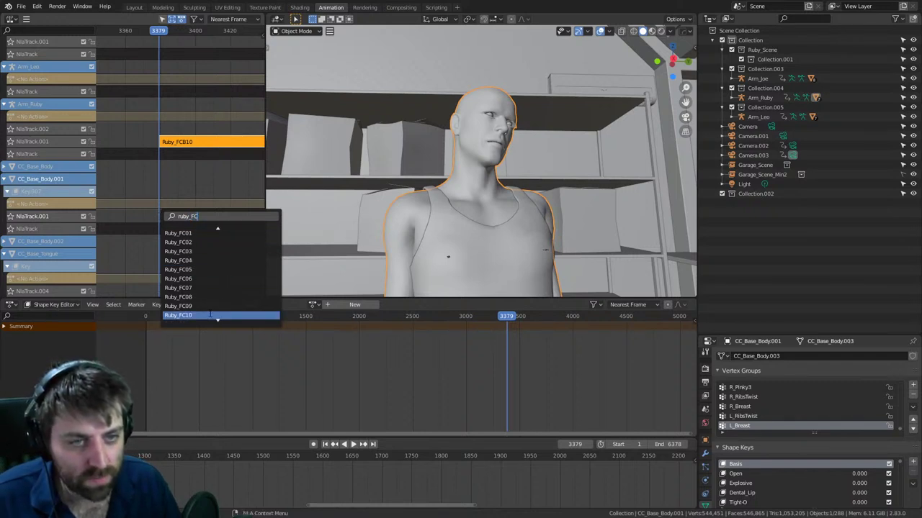
click(209, 316)
- Play back and scrub the Ruby_FCB10 and Ruby_FC10 strips, including the lead-in around frame 3349, to check their timing
middle_drag(191, 173, 143, 173)
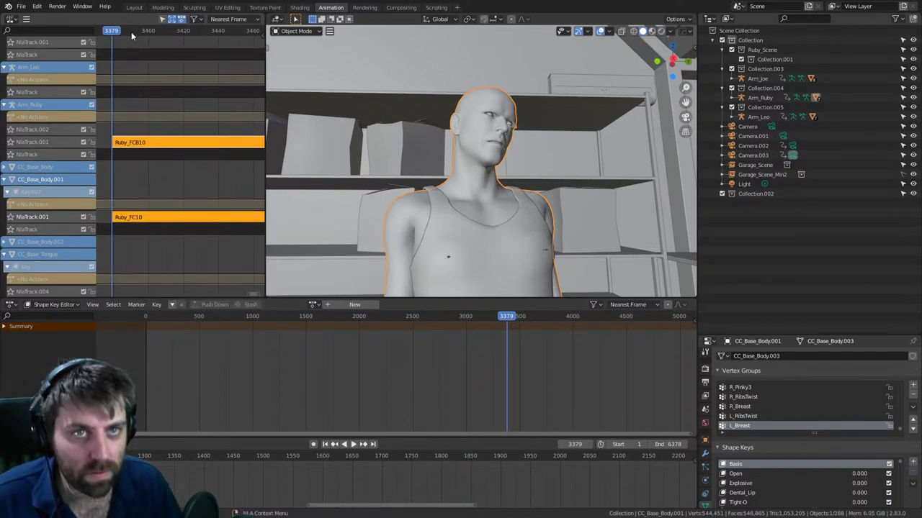
click(131, 31)
key(space)
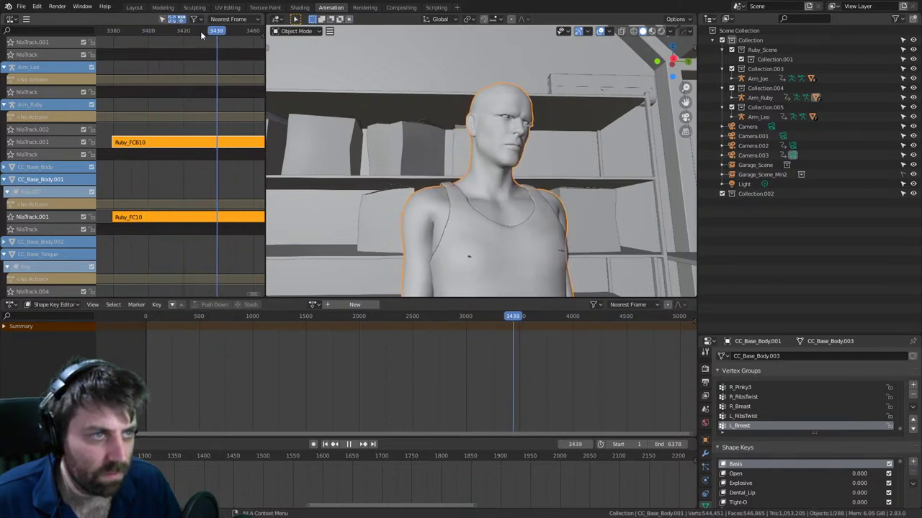
click(136, 31)
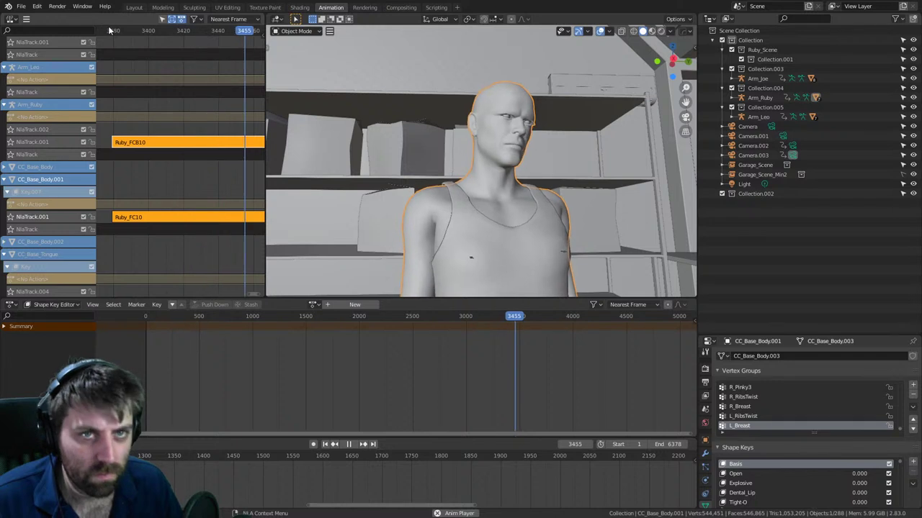
click(110, 31)
key(space)
scroll(111, 33, down, 4)
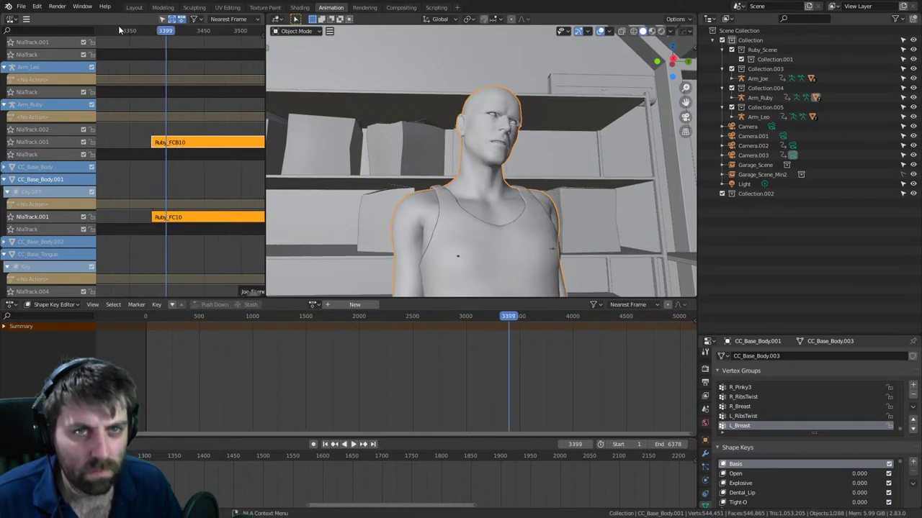
click(119, 30)
key(space)
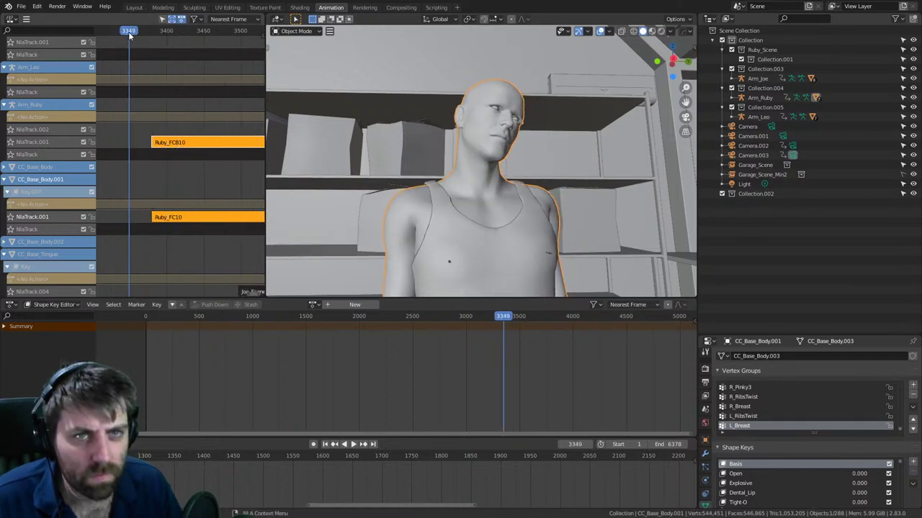
- Move the Ruby_FCB10 and Ruby_FC10 strips together to an earlier position, starting at about frame 3227
drag(120, 34, 106, 35)
middle_drag(106, 35, 186, 39)
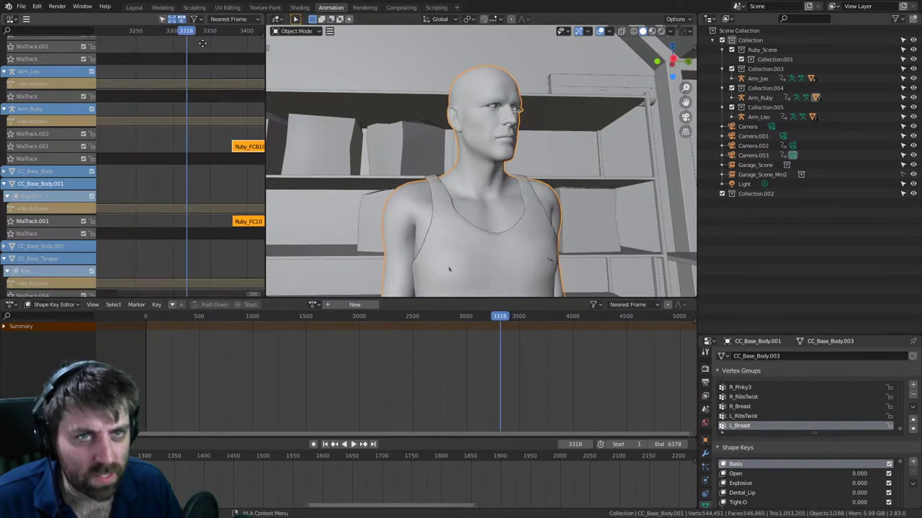
drag(177, 31, 211, 52)
middle_drag(241, 100, 213, 105)
drag(240, 154, 226, 152)
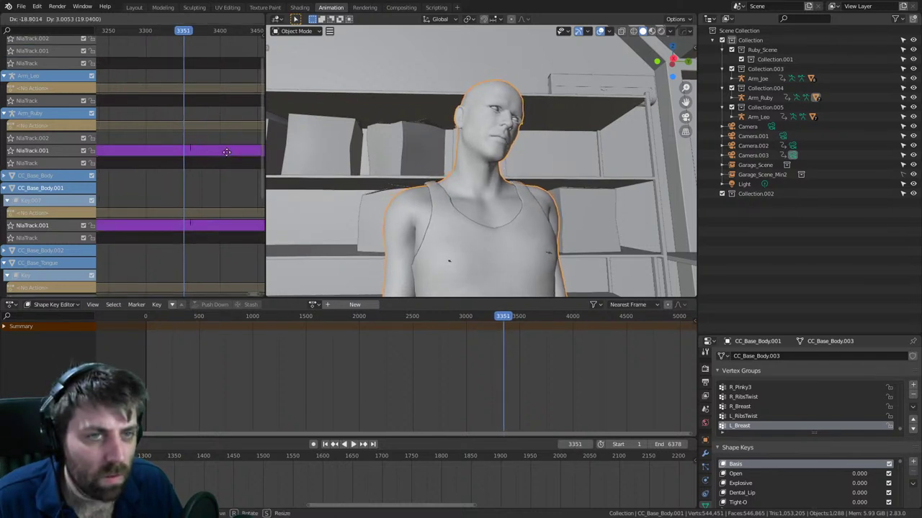
key(Escape)
scroll(198, 191, up, 3)
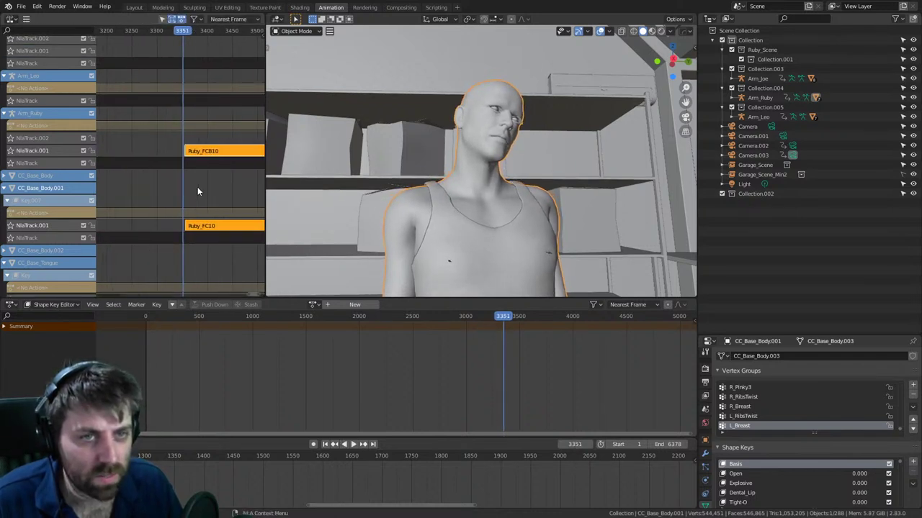
key(g)
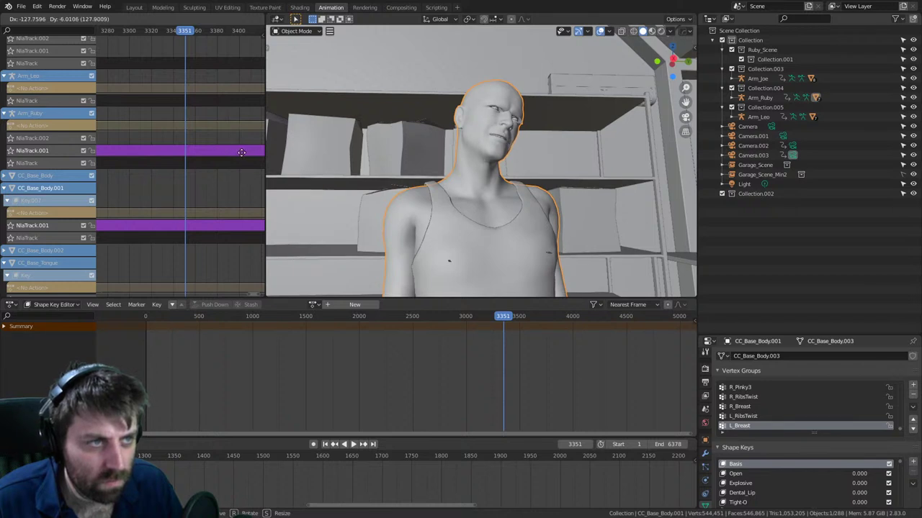
click(234, 157)
shift+scroll(234, 158, down, 5)
scroll(233, 157, down, 10)
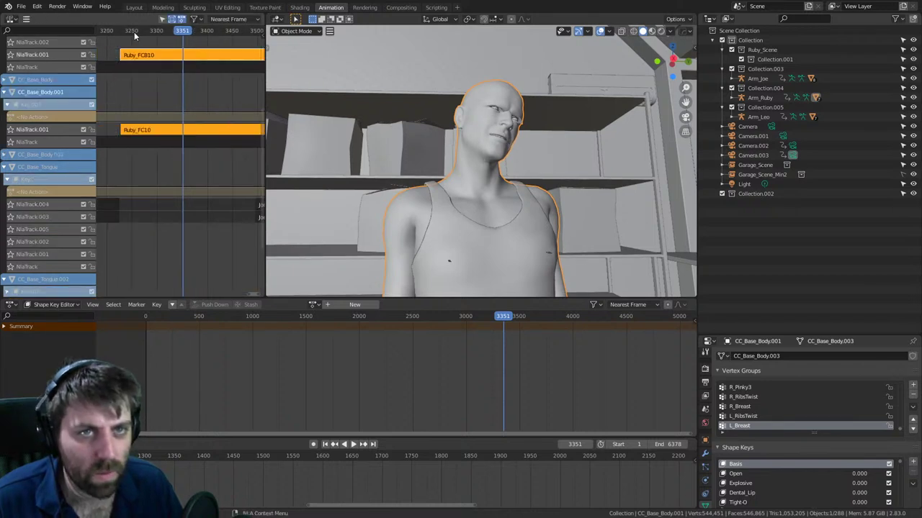
- Play back the moved Ruby_FCB10 and Ruby_FC10 strips, replaying them from frame 3208 through about frame 3541 to check their timing
key(space)
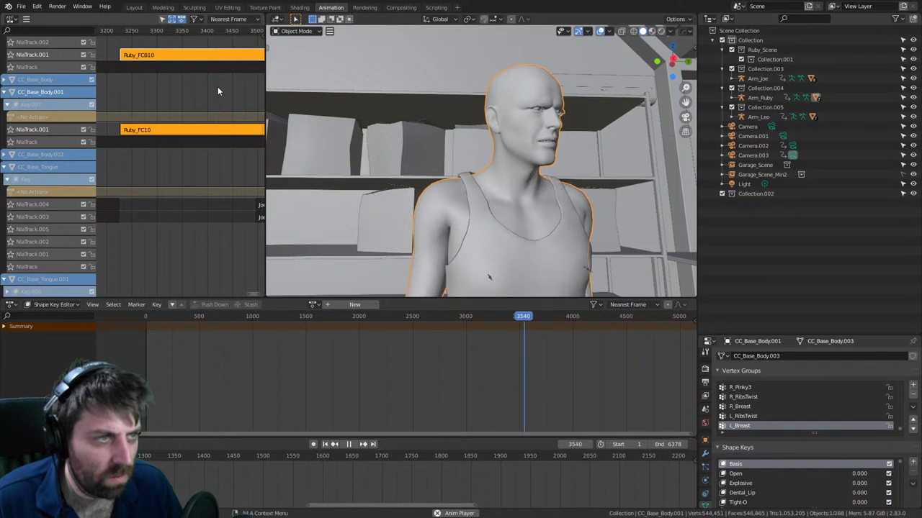
key(space)
middle_drag(221, 86, 180, 107)
drag(185, 31, 238, 53)
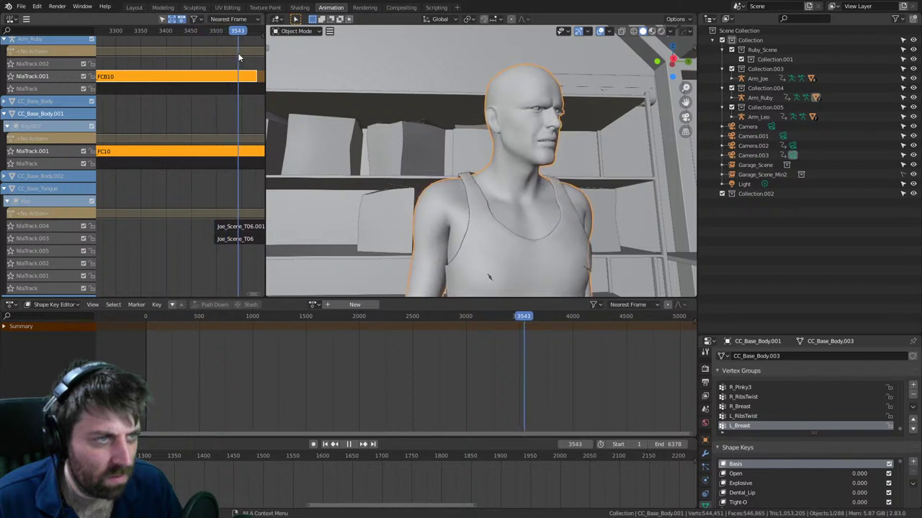
scroll(237, 61, down, 5)
click(136, 30)
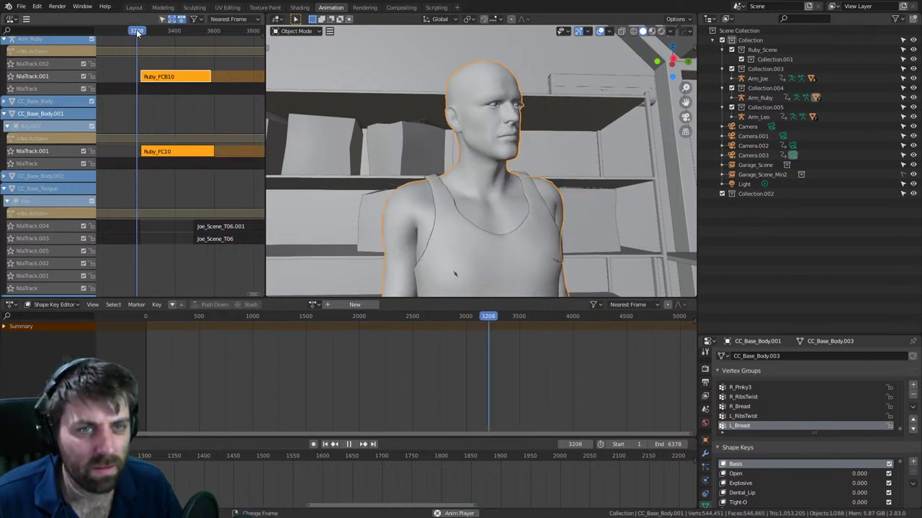
key(space)
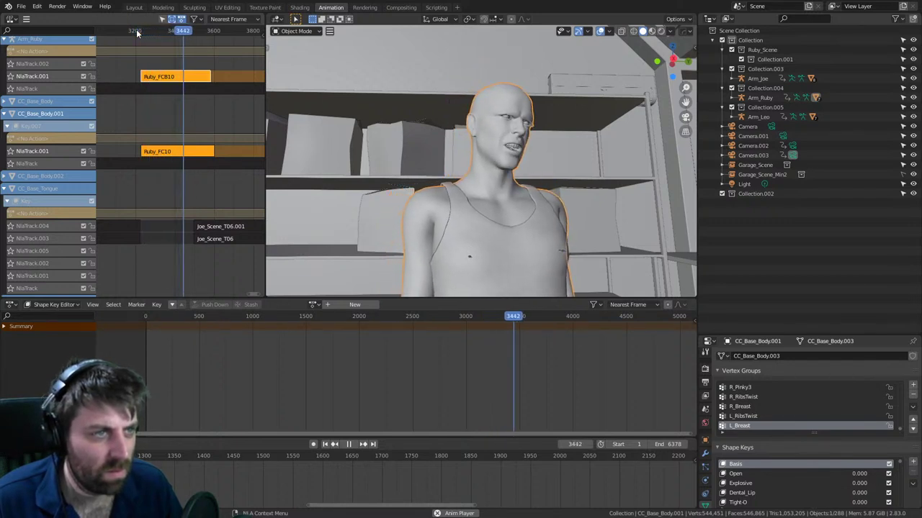
key(space)
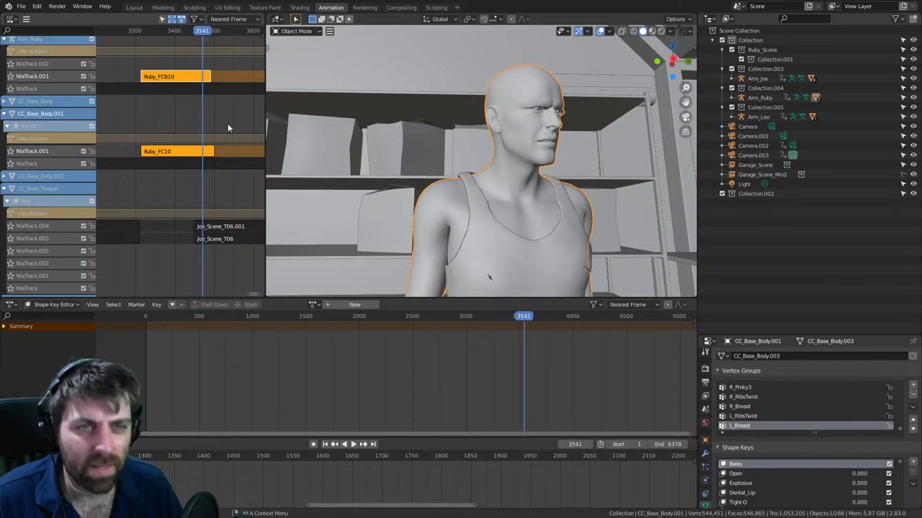
- Replay the later part of the Ruby_FCB10 and Ruby_FC10 strips through about frame 3505 and return to frame 3454
click(544, 79)
click(514, 78)
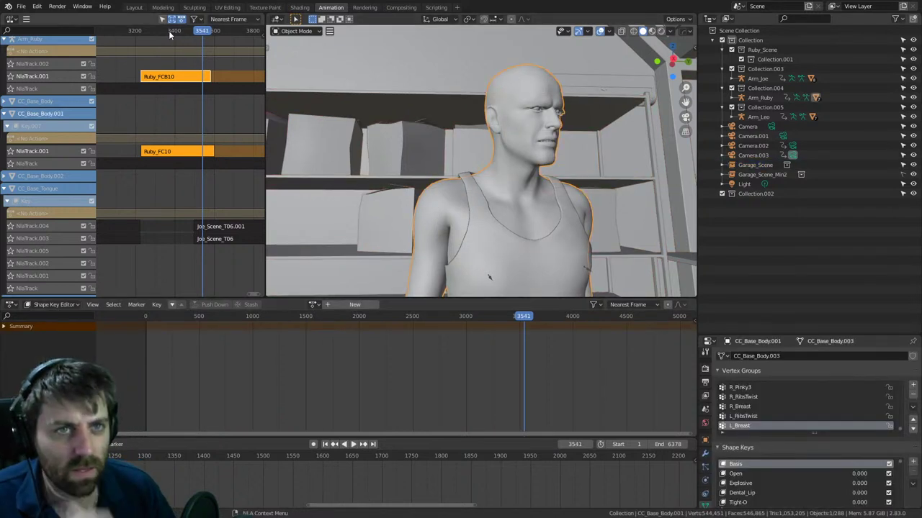
drag(169, 30, 160, 29)
key(space)
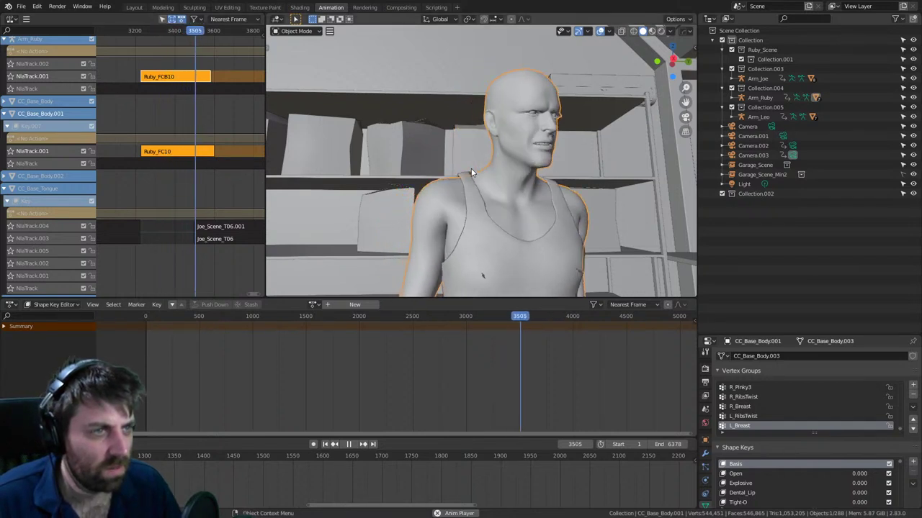
key(space)
click(182, 31)
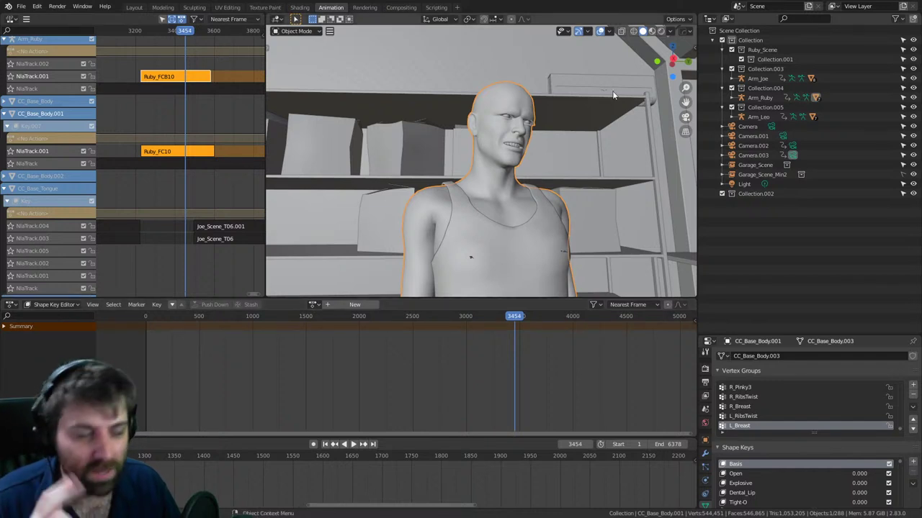
- Play back and scrub Ruby's body motion from frame 3454 to about frame 4346 to find the next line's start, stopping at frame 4298
scroll(214, 118, down, 2)
ctrl+scroll(213, 114, right, 2)
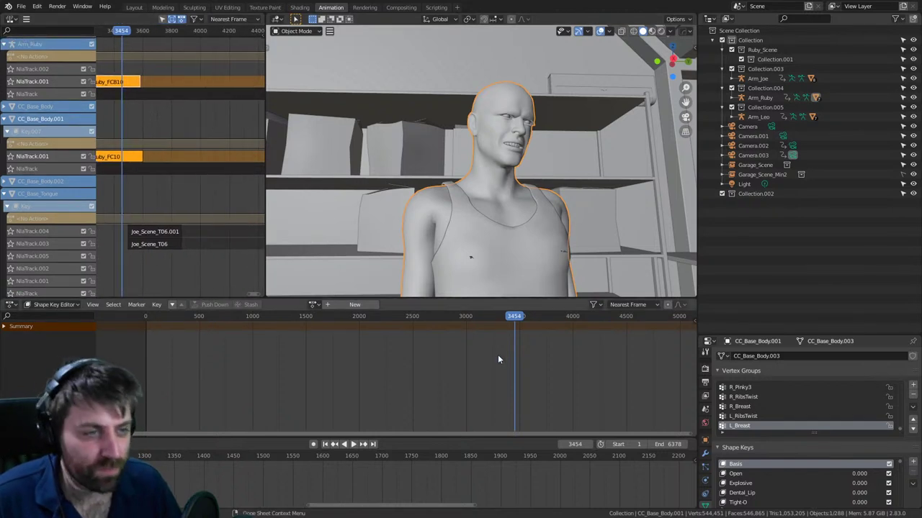
scroll(497, 354, down, 4)
middle_drag(400, 358, 404, 367)
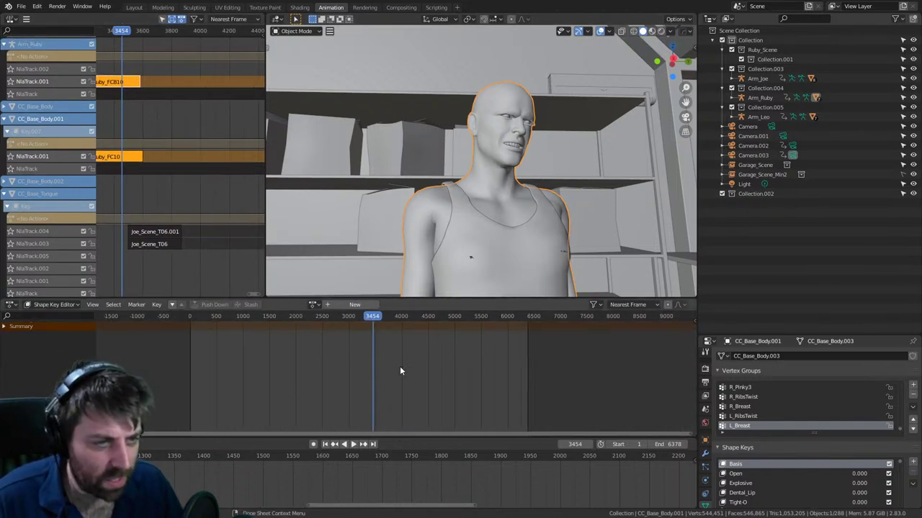
key(space)
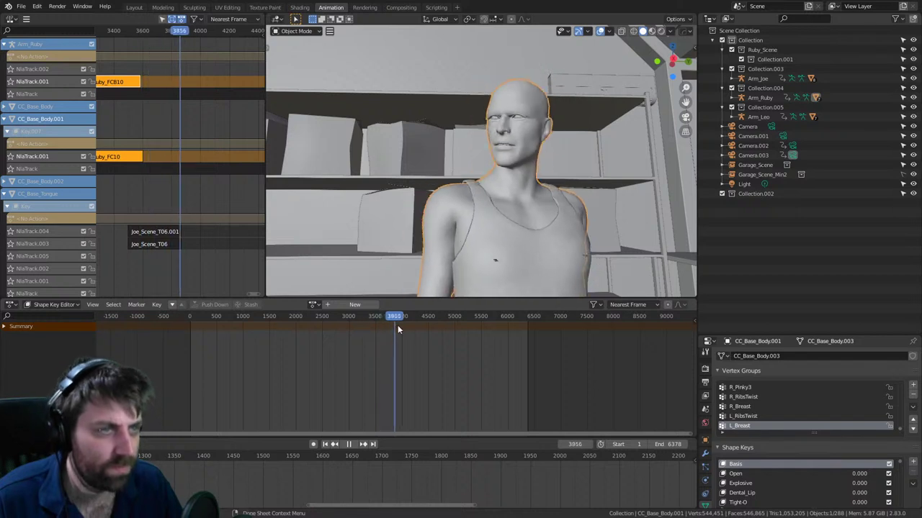
key(space)
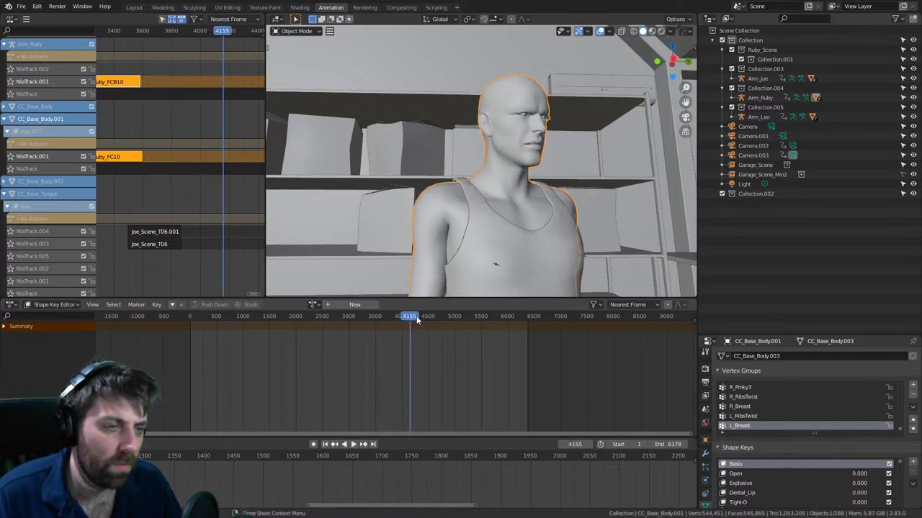
key(space)
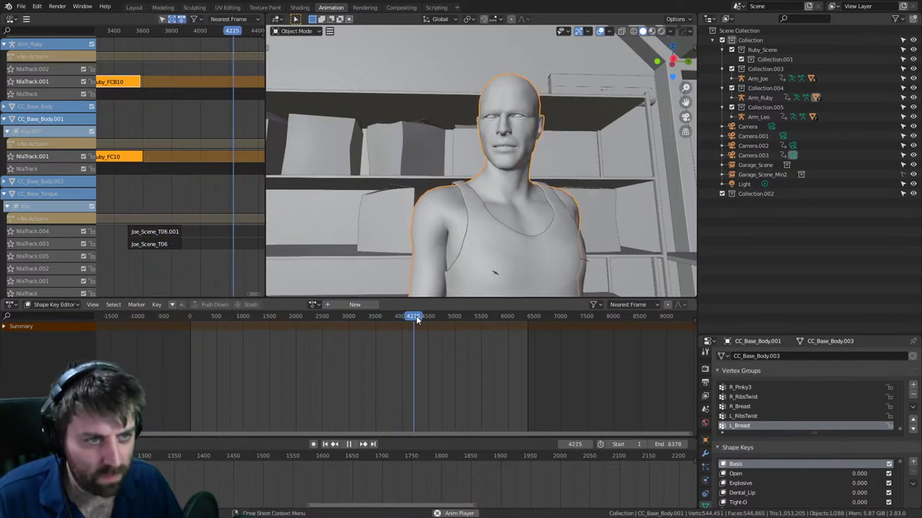
middle_drag(420, 317, 401, 320)
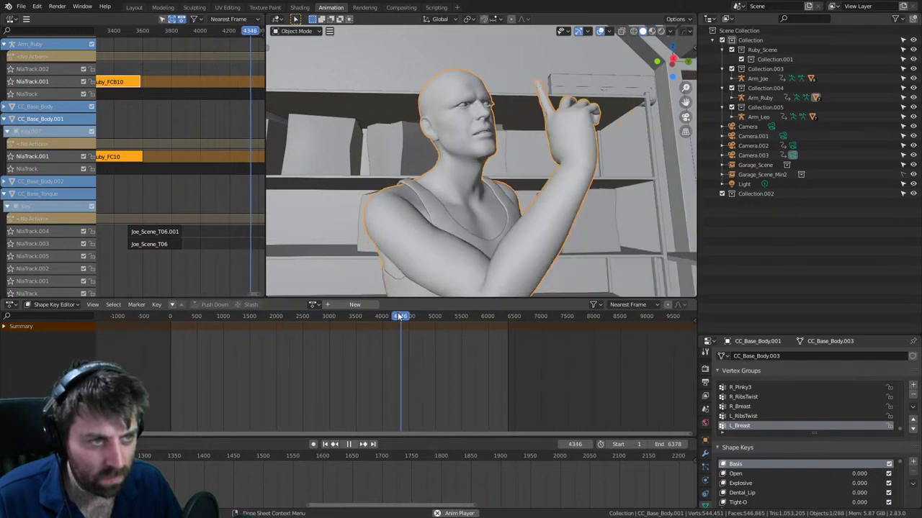
drag(401, 322, 397, 320)
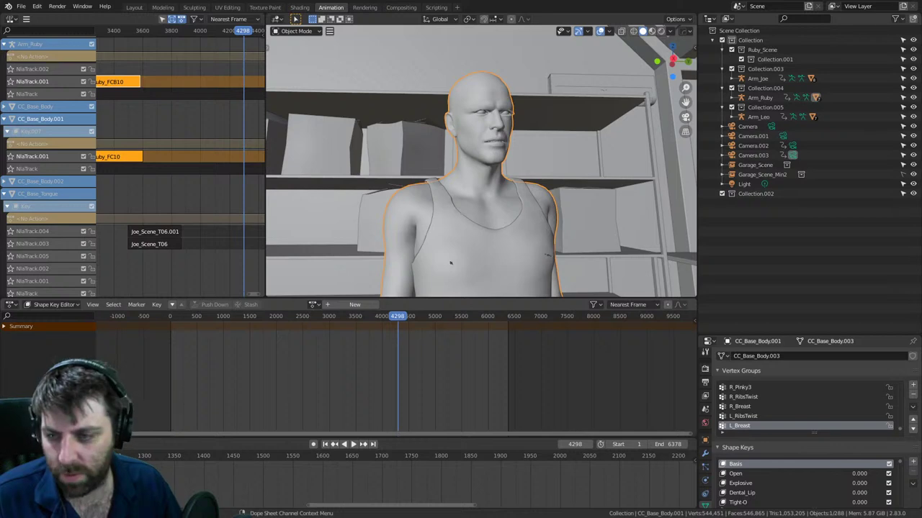
- Switch to the Restoration script in Word, read through the RUBY 11 line and the dialogue around it, and close the document
key(alt+Tab)
scroll(449, 295, down, 10)
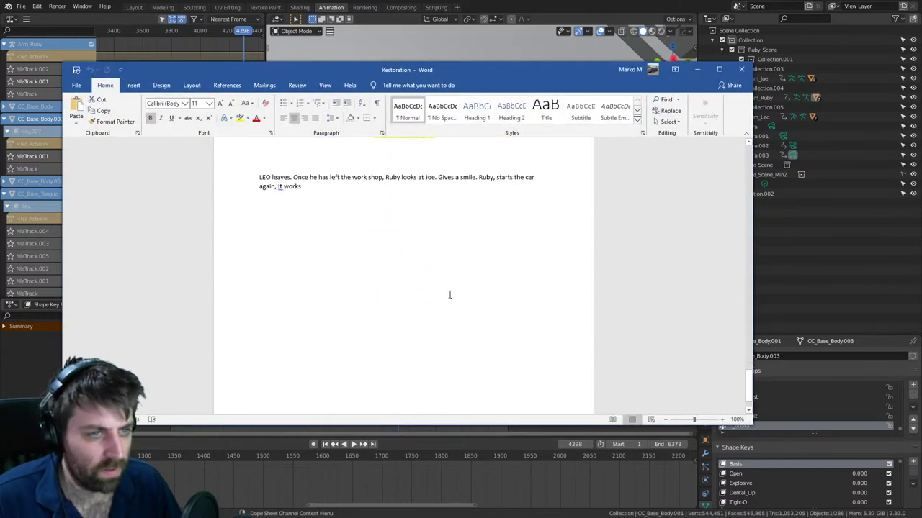
scroll(450, 295, up, 8)
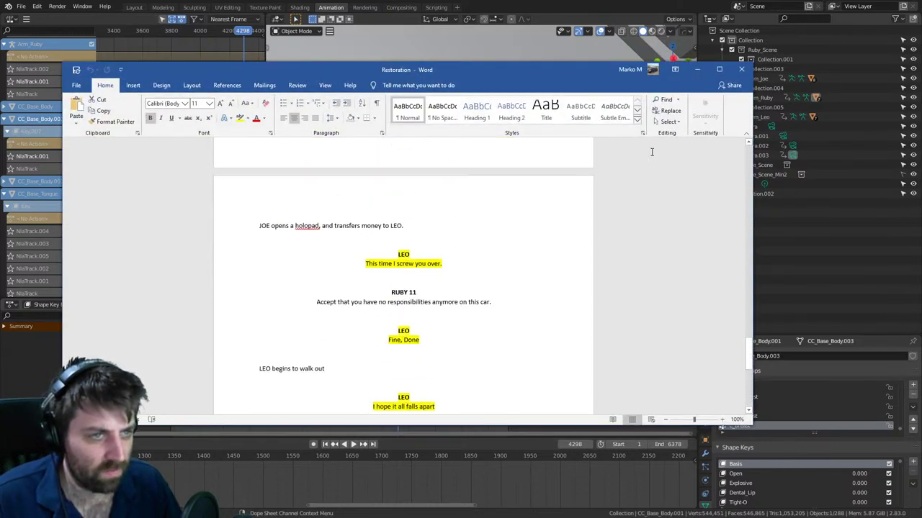
click(741, 69)
- Replay the lead-in up to frame 4298 and add the Ruby_FC11 facial strip there on the body mesh's shape-key NlaTrack.001
click(386, 318)
key(space)
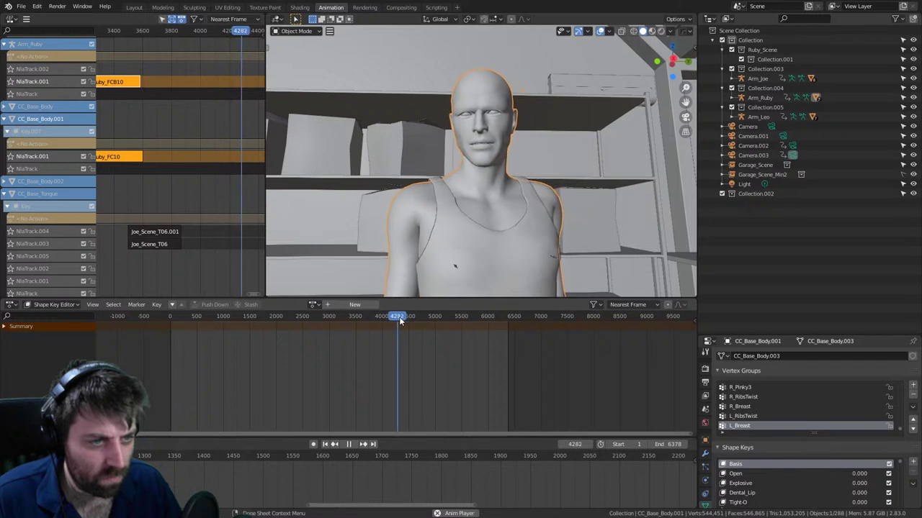
key(space)
middle_drag(247, 155, 217, 156)
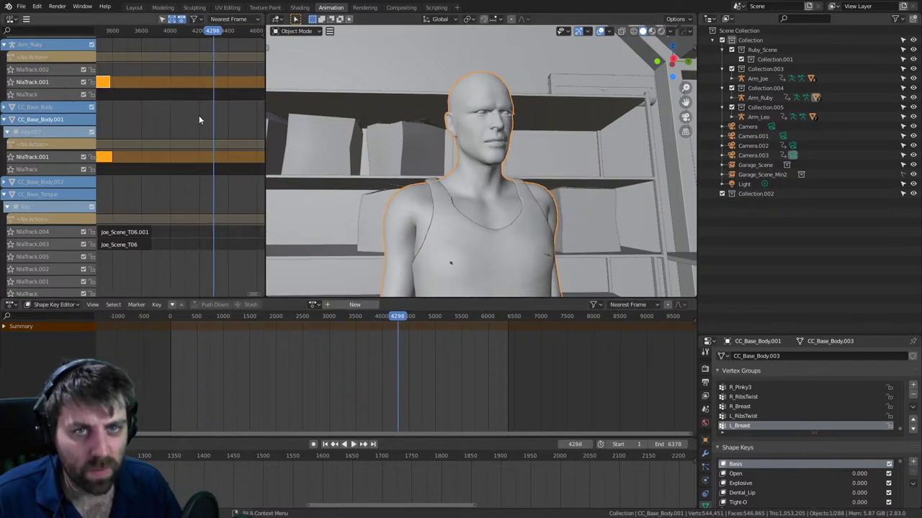
click(213, 157)
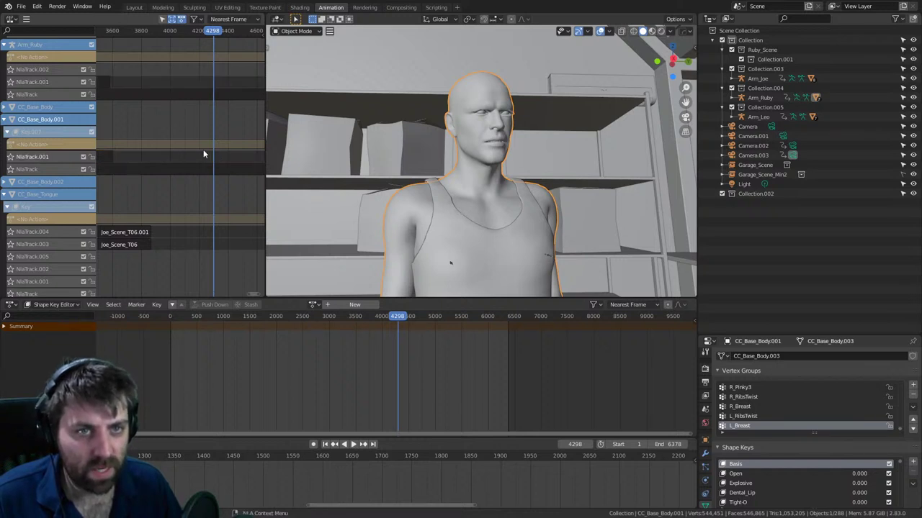
key(shift+a)
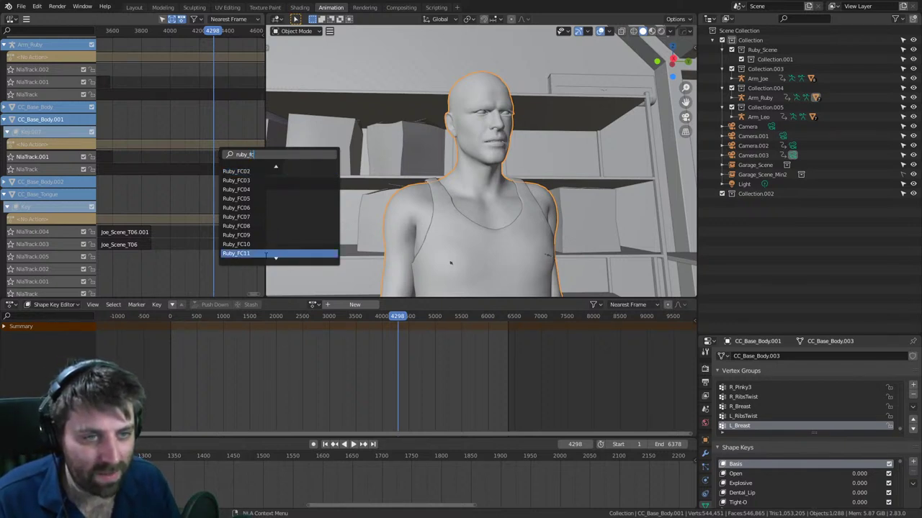
click(266, 254)
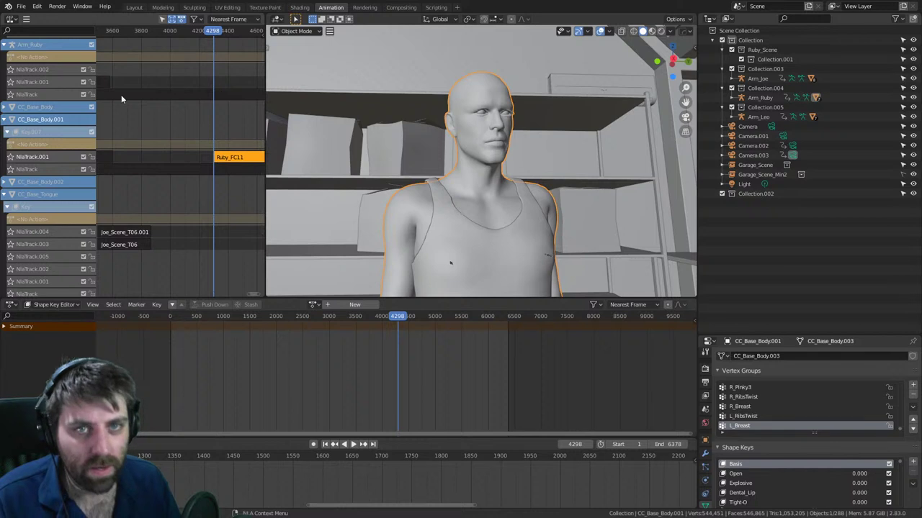
- Select Ruby's armature and add the Ruby_FCB11 action strip to its NlaTrack.001 at frame 4298
click(451, 267)
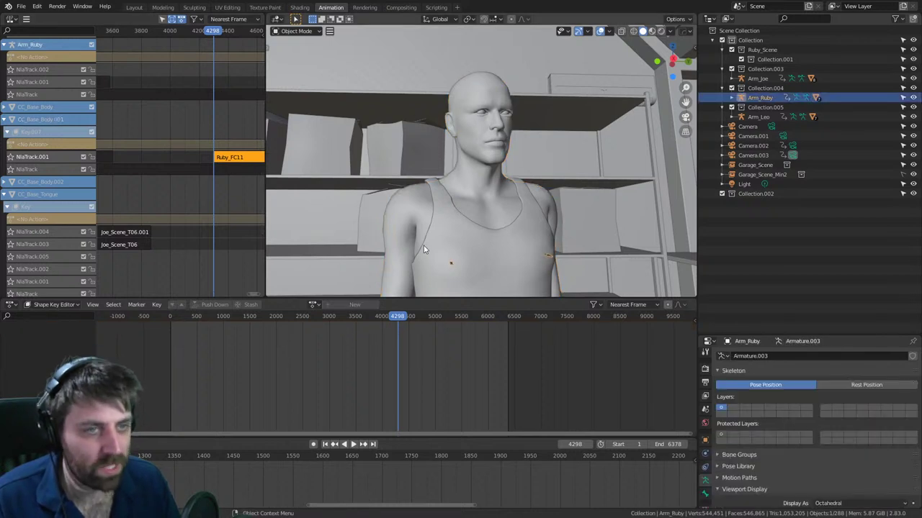
click(49, 82)
key(shift+a)
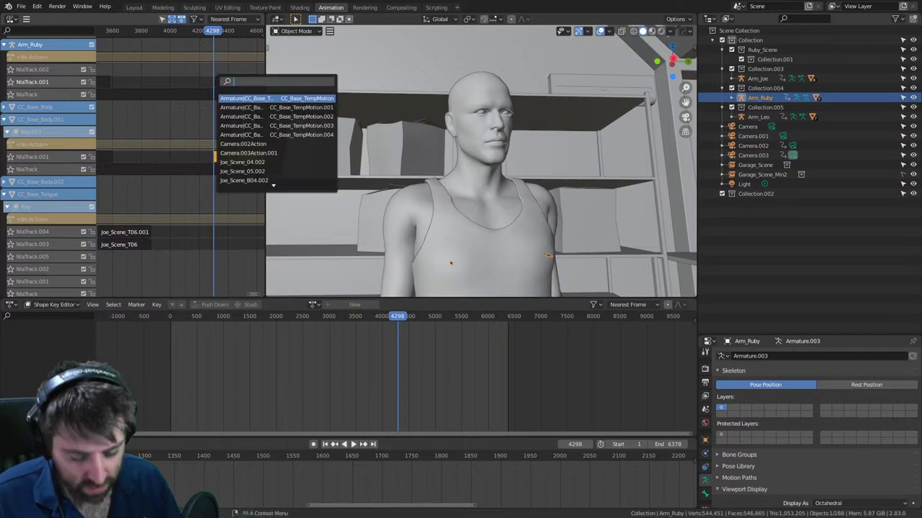
text(ruby_FCB)
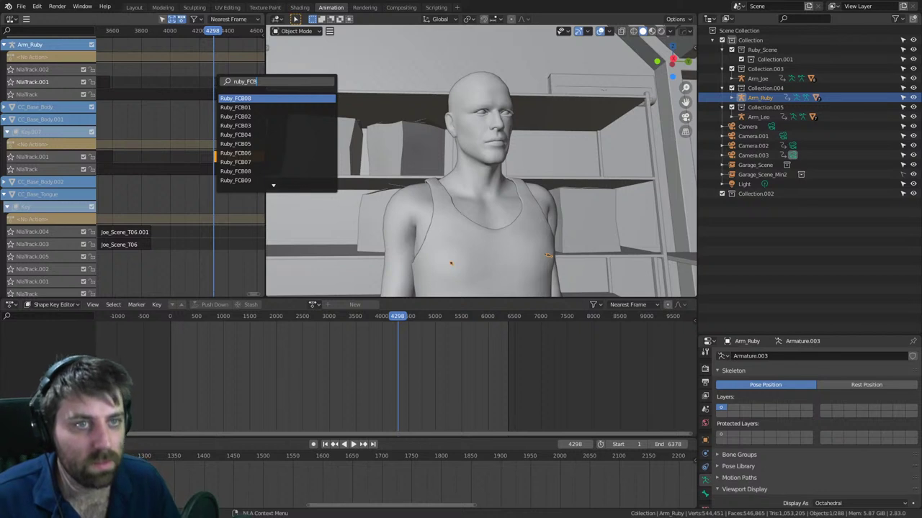
scroll(258, 187, down, 2)
key(Return)
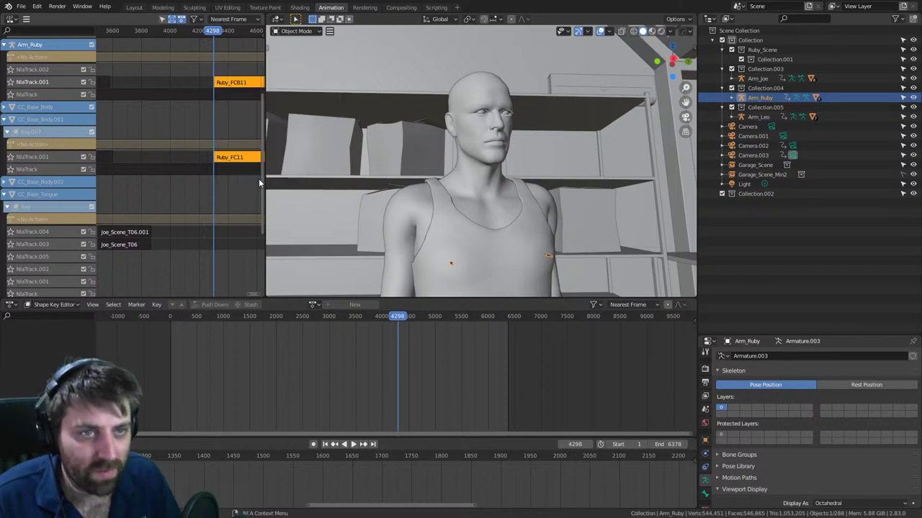
- Play back the lead-in to the Ruby_FCB11 and Ruby_FC11 strips around frames 4274 to 4281 to check where they should start
middle_drag(199, 173, 109, 200)
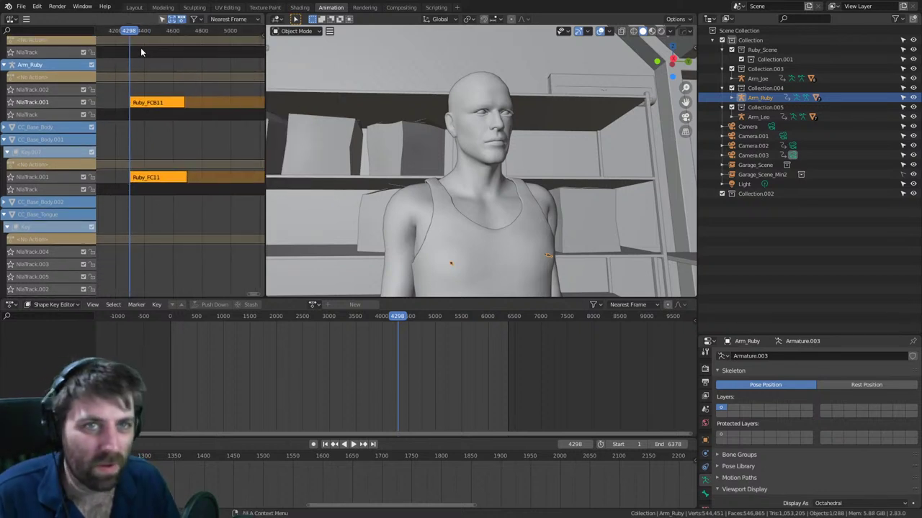
scroll(125, 35, up, 5)
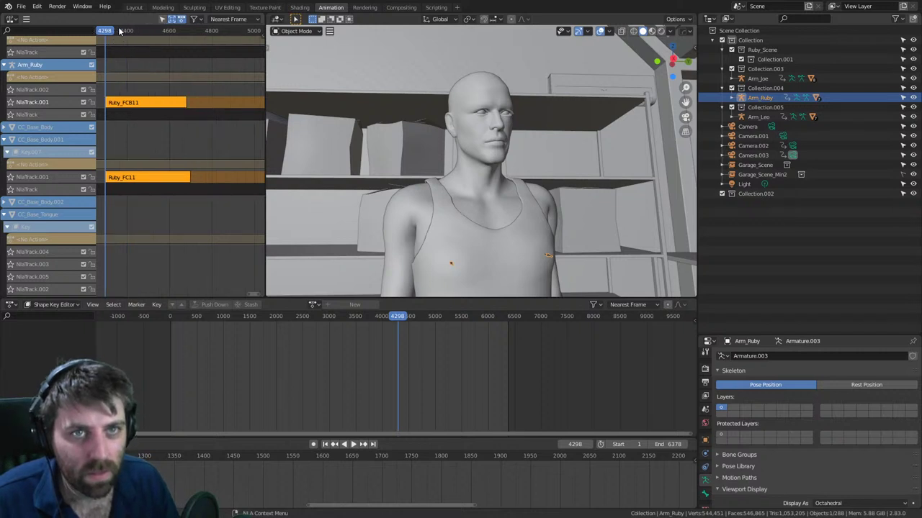
middle_drag(119, 29, 139, 31)
mouse_move(127, 31)
mouse_down()
mouse_move(139, 33)
mouse_move(120, 31)
mouse_up()
key(space)
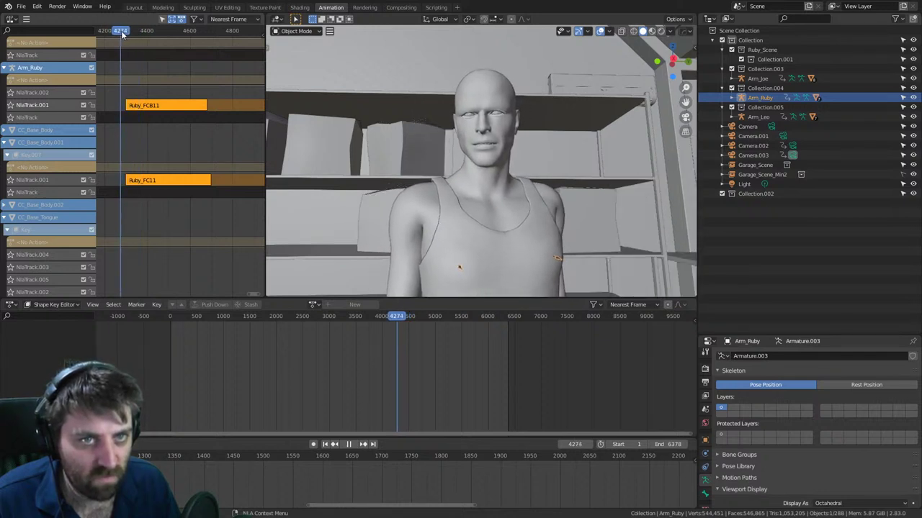
key(space)
key(KP_0)
scroll(198, 79, up, 8)
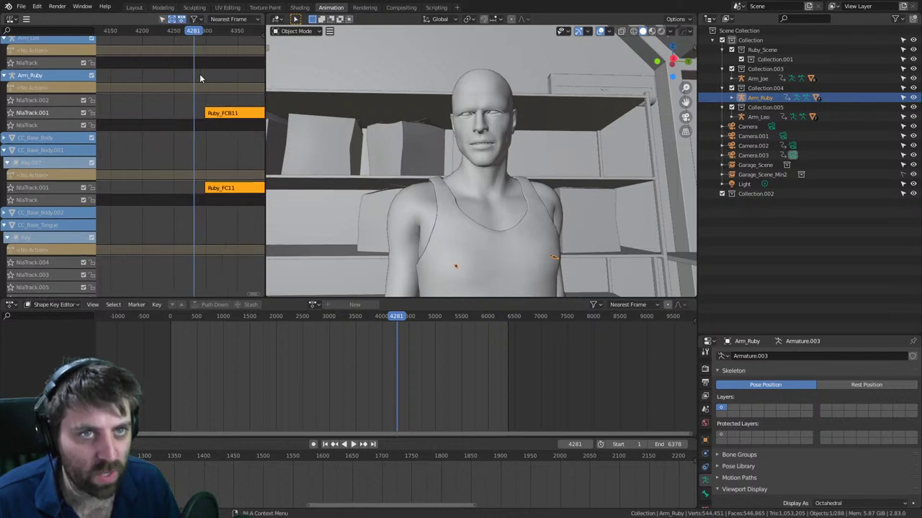
- Move the Ruby_FCB11 and Ruby_FC11 strips together to an earlier start at about frame 4217
middle_drag(199, 73, 187, 74)
drag(227, 114, 175, 105)
click(174, 105)
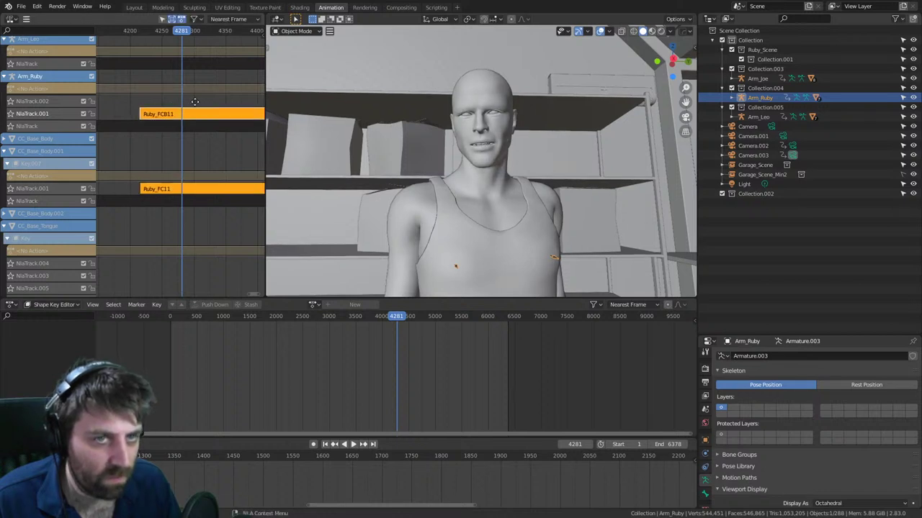
- Play the scene back from the start of Ruby_FCB11 and Ruby_FC11 to about frame 5193 to check the timing of line 11
middle_drag(174, 105, 149, 108)
click(118, 30)
key(space)
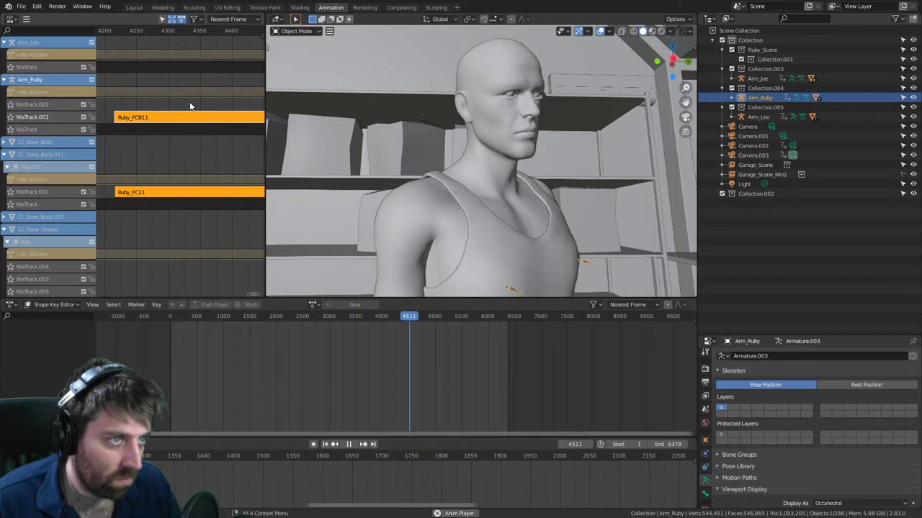
scroll(192, 106, down, 2)
scroll(480, 206, down, 3)
scroll(178, 146, down, 4)
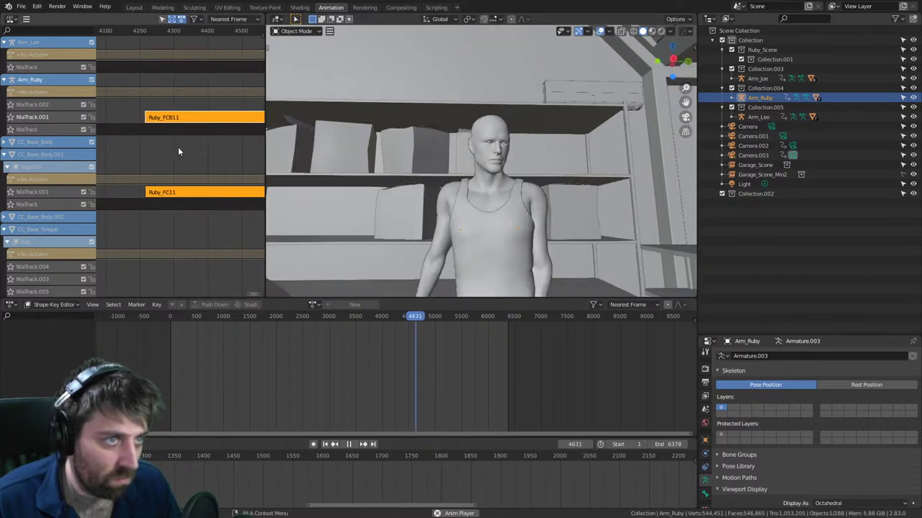
scroll(445, 387, down, 5)
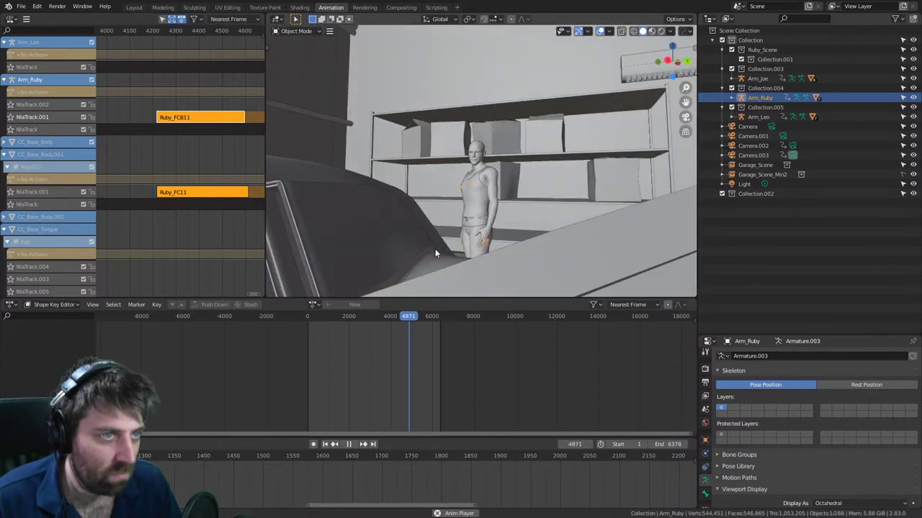
scroll(180, 197, down, 4)
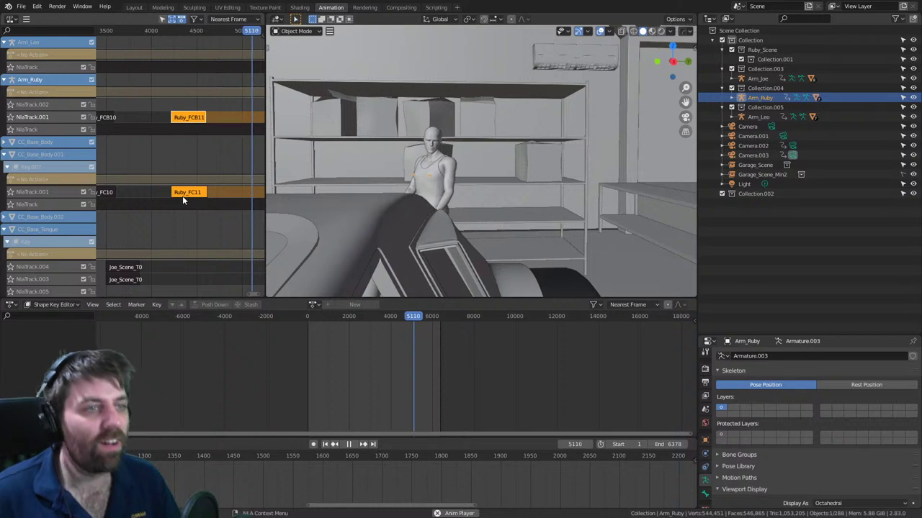
key(space)
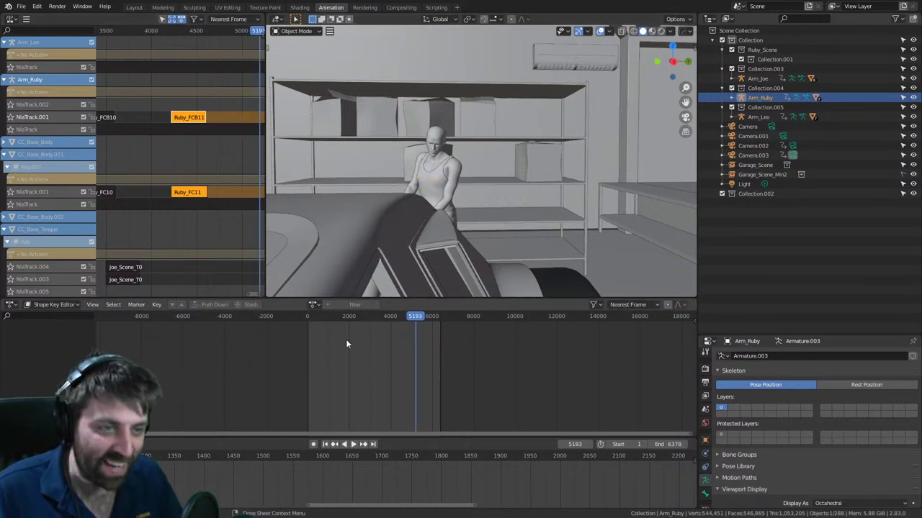
- Save the animation scene and view Ruby and the car in the garage from another angle
key(ctrl+s)
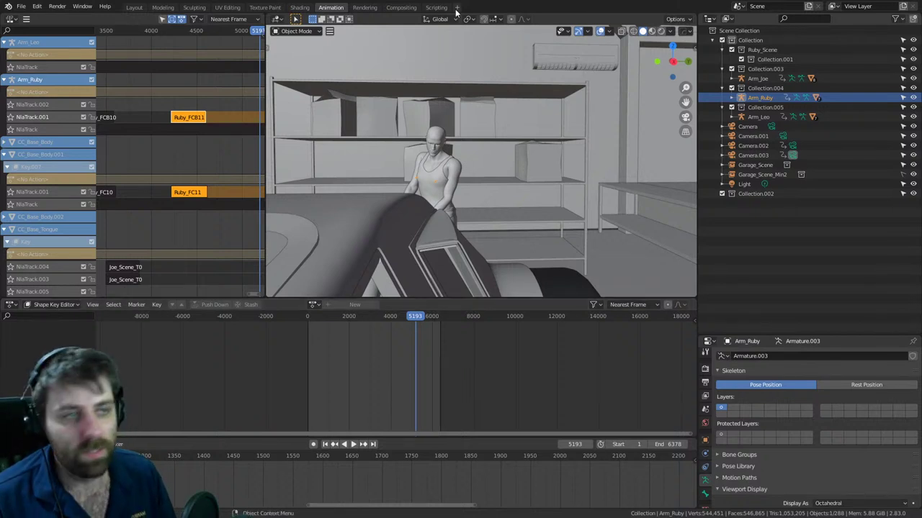
scroll(464, 319, down, 3)
middle_drag(384, 219, 537, 207)
scroll(530, 240, up, 4)
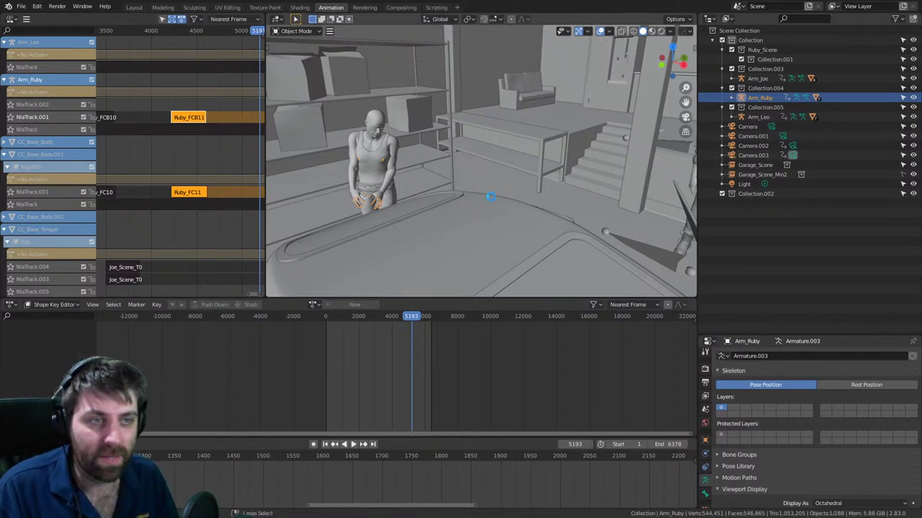
key(ctrl+s)
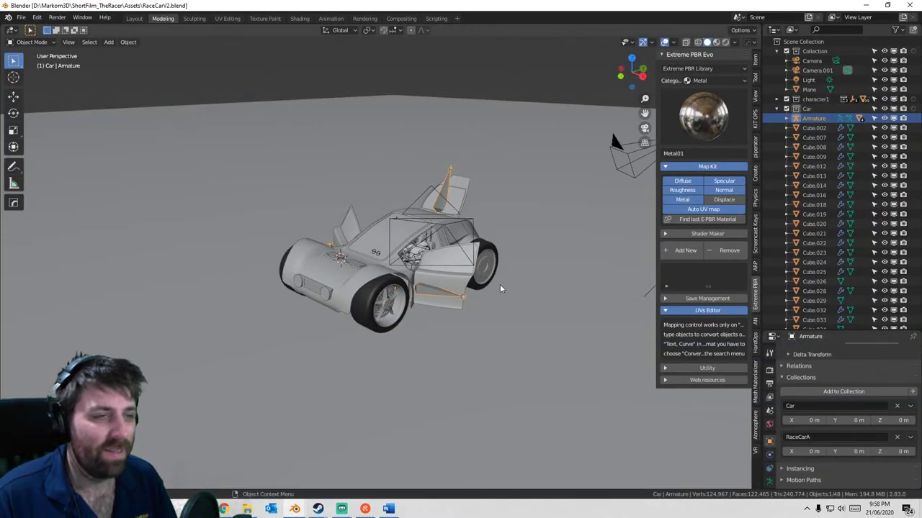
- Examine the race car in RaceCarV2.blend from the front and rear and check which collections its armature belongs to
scroll(500, 284, up, 5)
middle_drag(486, 287, 452, 350)
scroll(450, 318, down, 4)
scroll(455, 352, up, 4)
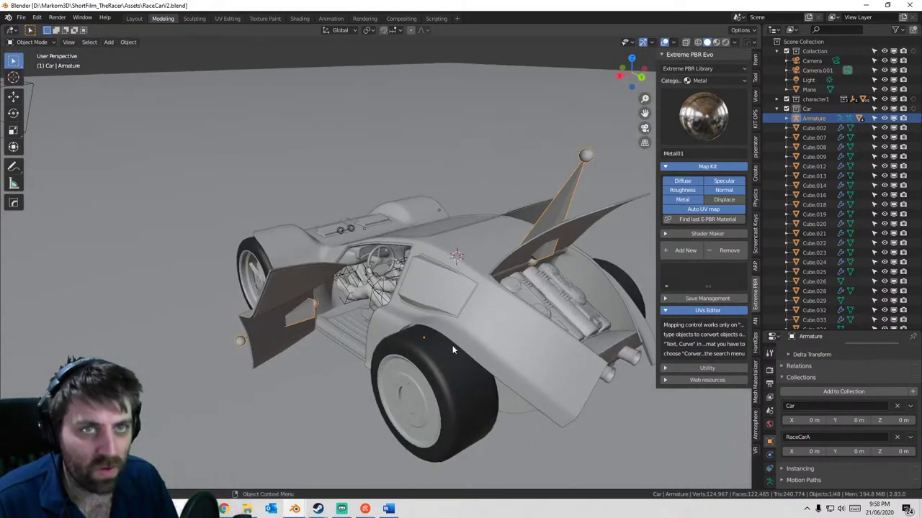
scroll(432, 284, down, 8)
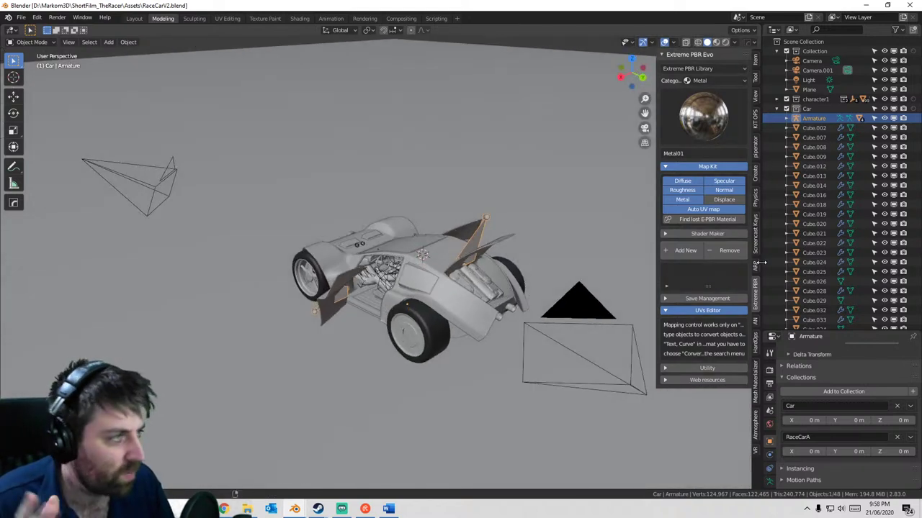
scroll(843, 374, down, 2)
scroll(836, 382, down, 1)
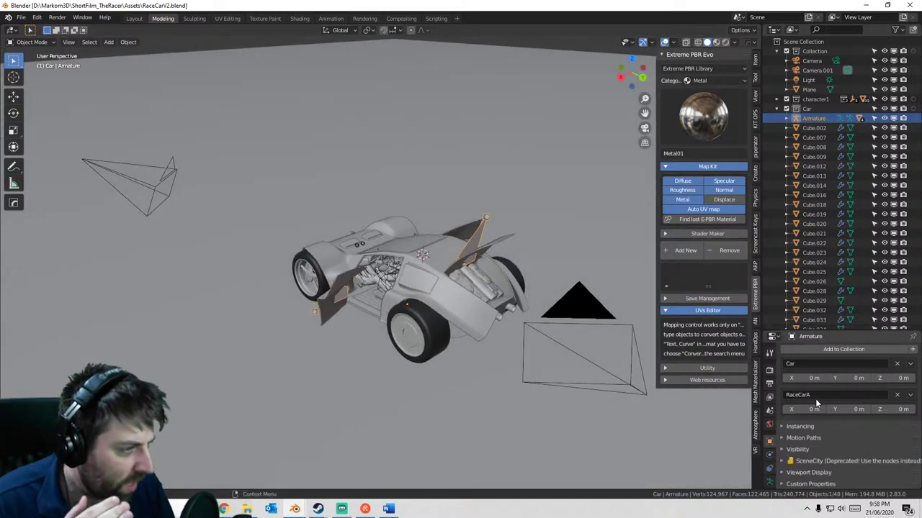
- Select the car's armature again and save RaceCarV2.blend
click(433, 260)
click(471, 241)
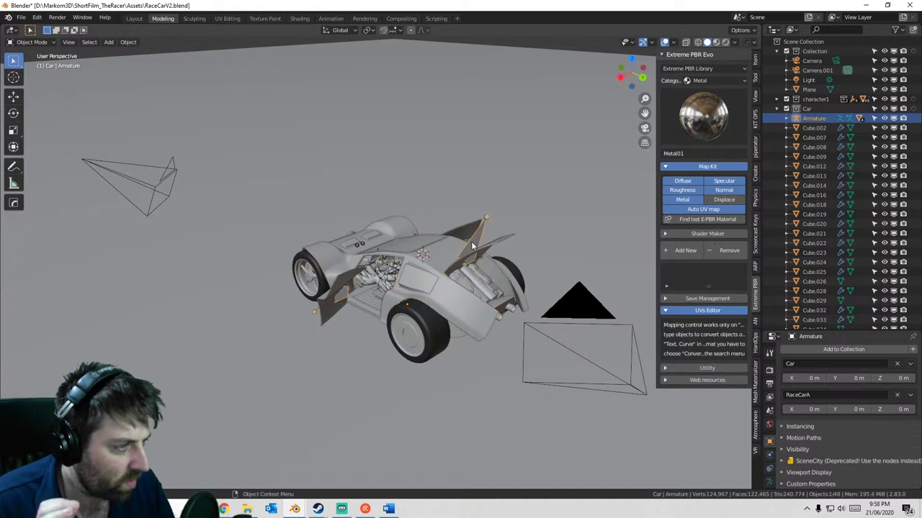
key(ctrl+s)
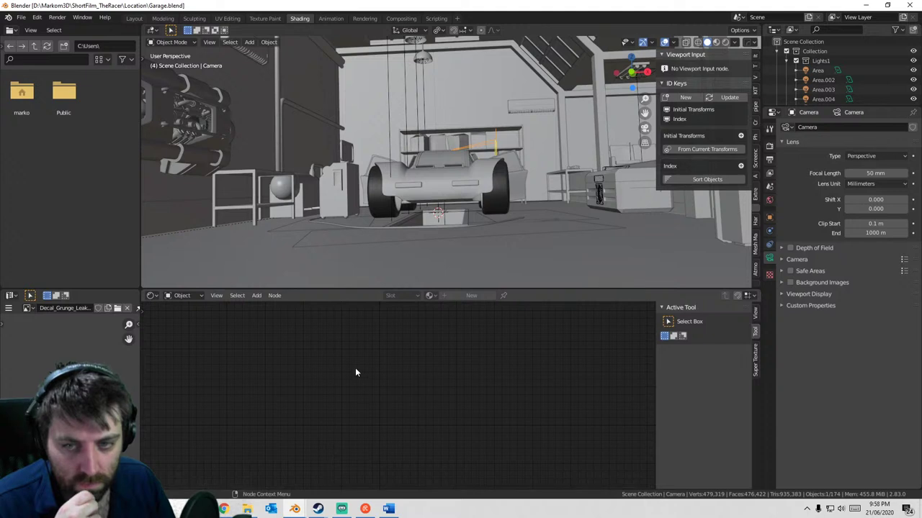
- Select the RaceCarA car instance in Garage.blend, enlarge the Outliner and locate the instance in the object list
middle_drag(524, 150, 702, 75)
click(387, 192)
scroll(858, 77, down, 5)
scroll(858, 78, down, 5)
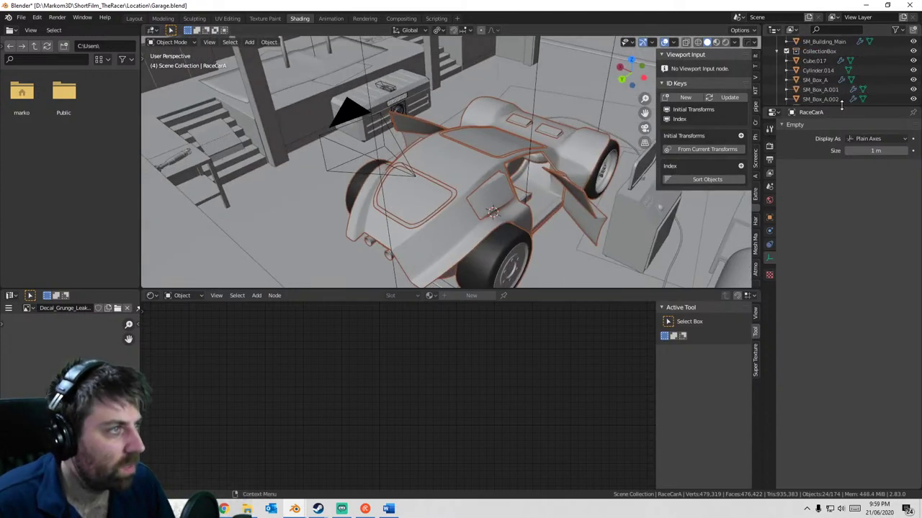
drag(842, 106, 844, 354)
scroll(820, 316, down, 5)
scroll(821, 317, down, 5)
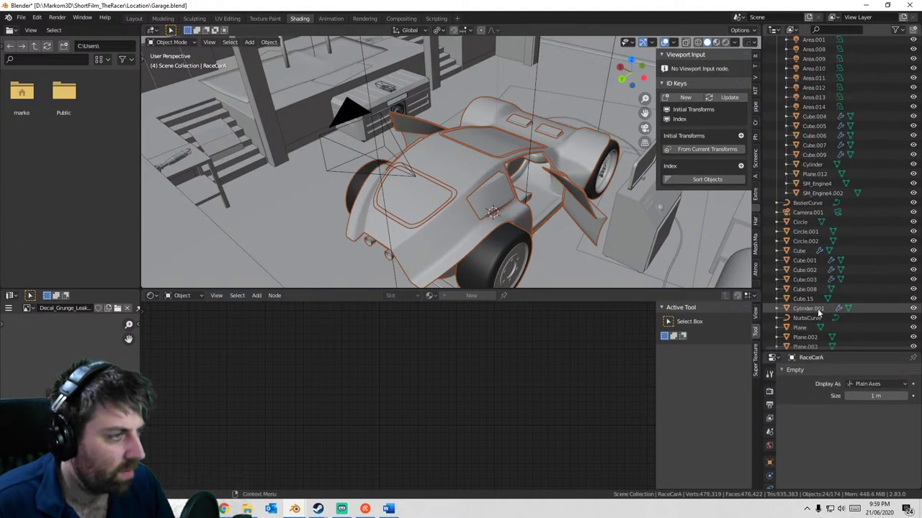
click(810, 299)
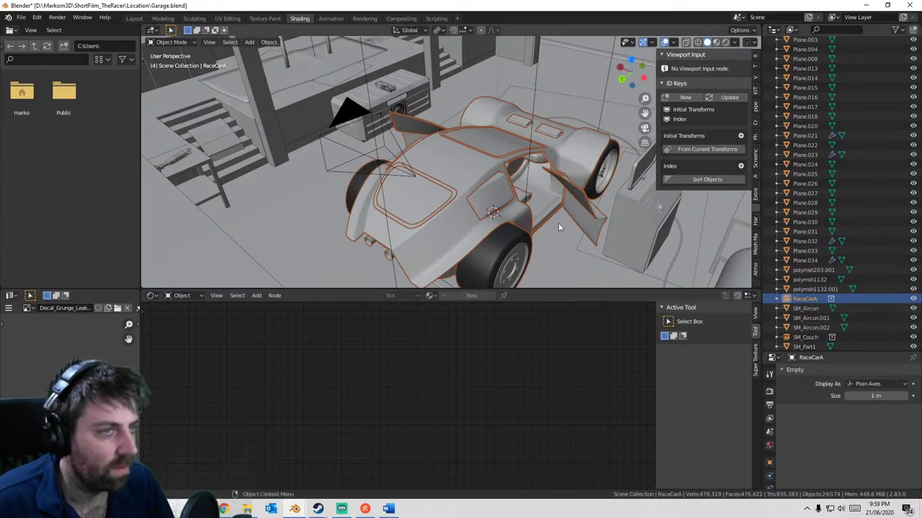
- Snap the 3D cursor to the RaceCarA instance in the garage and delete the instance
middle_drag(558, 224, 460, 158)
scroll(371, 214, down, 4)
scroll(421, 200, up, 7)
click(447, 185)
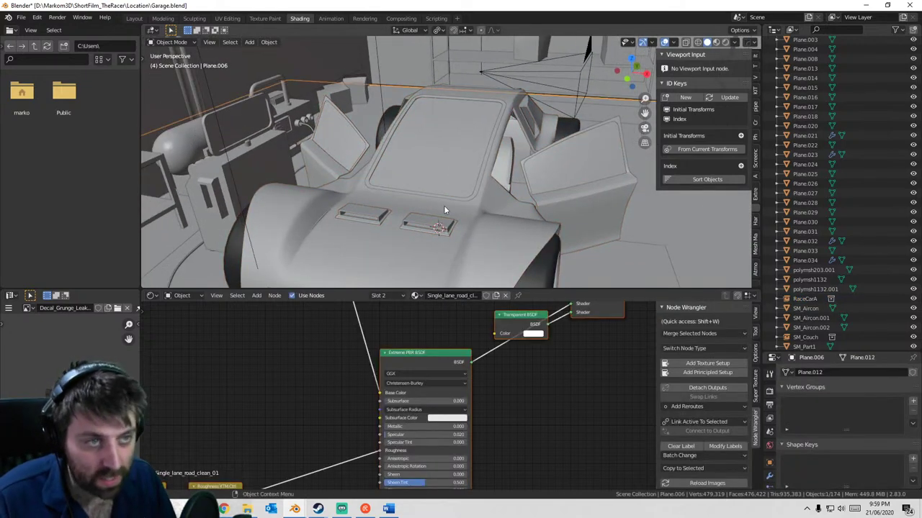
click(446, 207)
key(shift+s)
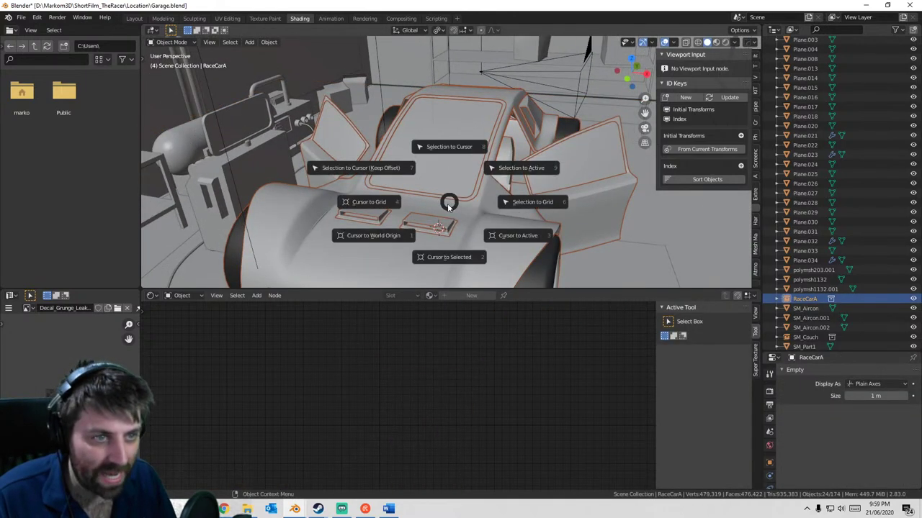
click(430, 262)
middle_drag(432, 249, 456, 196)
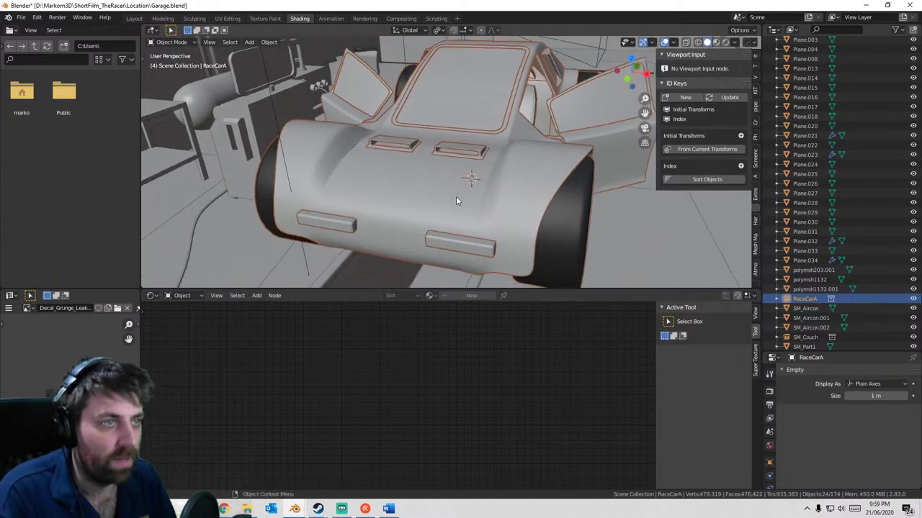
key(Delete)
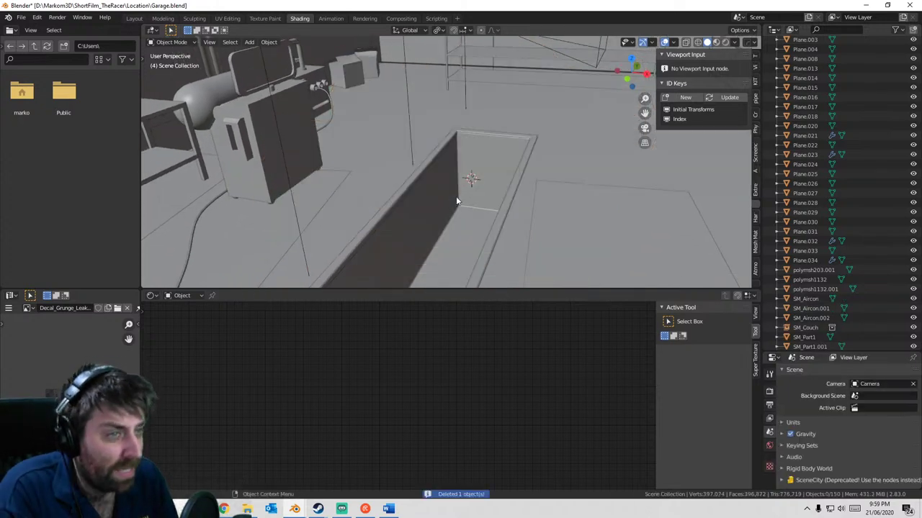
- Link the RaceCarA collection from Assets\RaceCarV2.blend into the garage at the 3D cursor
click(21, 17)
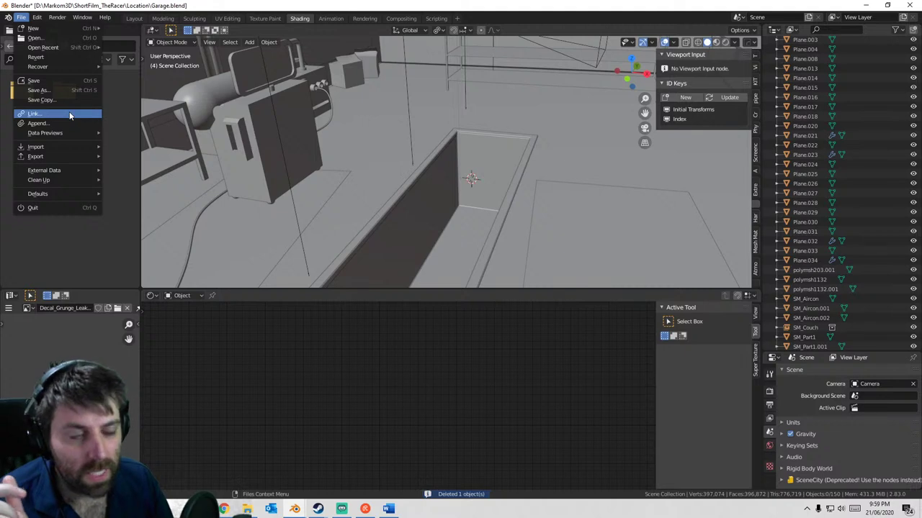
click(70, 116)
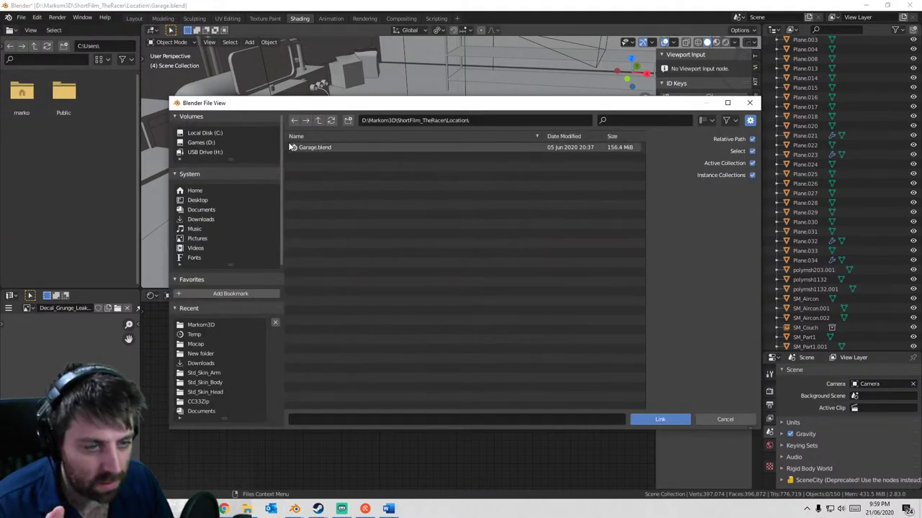
click(316, 121)
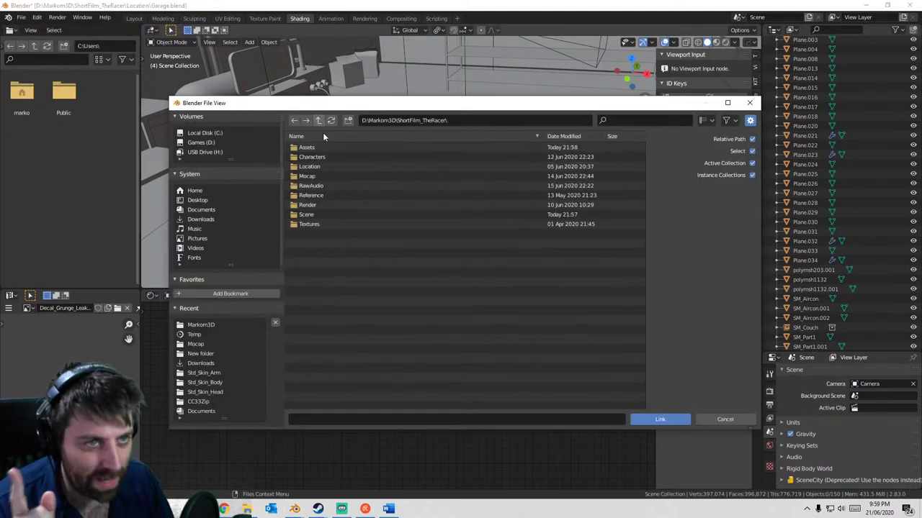
double_click(322, 147)
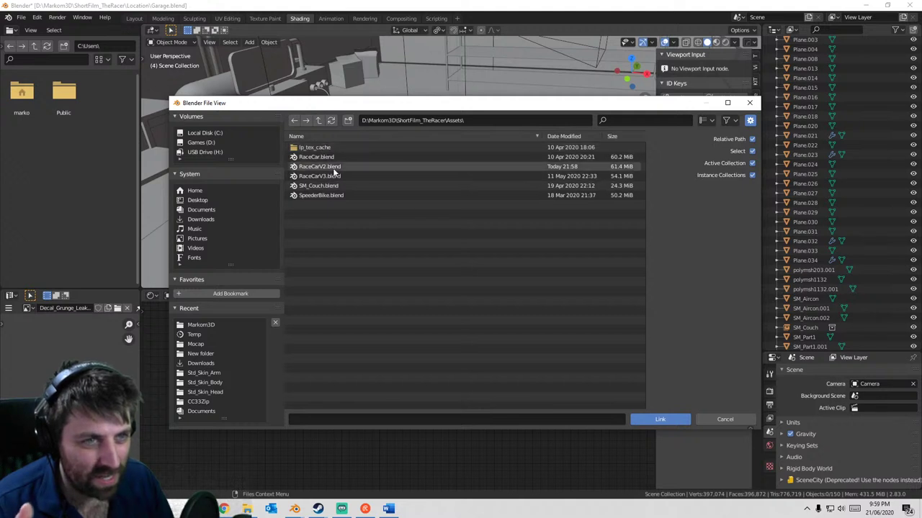
double_click(333, 168)
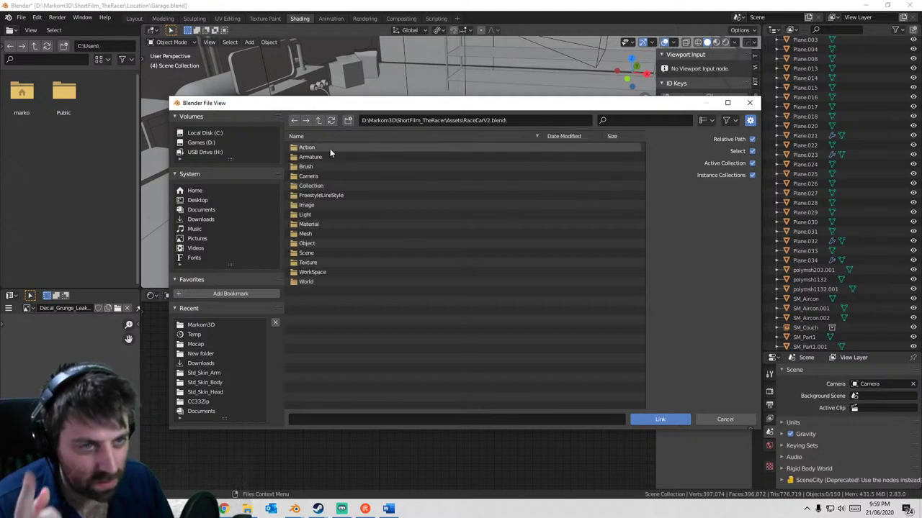
double_click(334, 184)
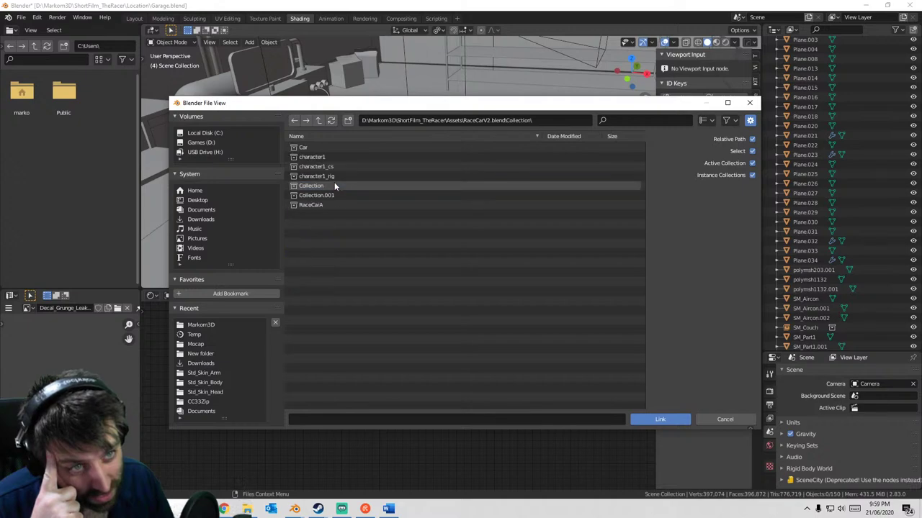
double_click(334, 206)
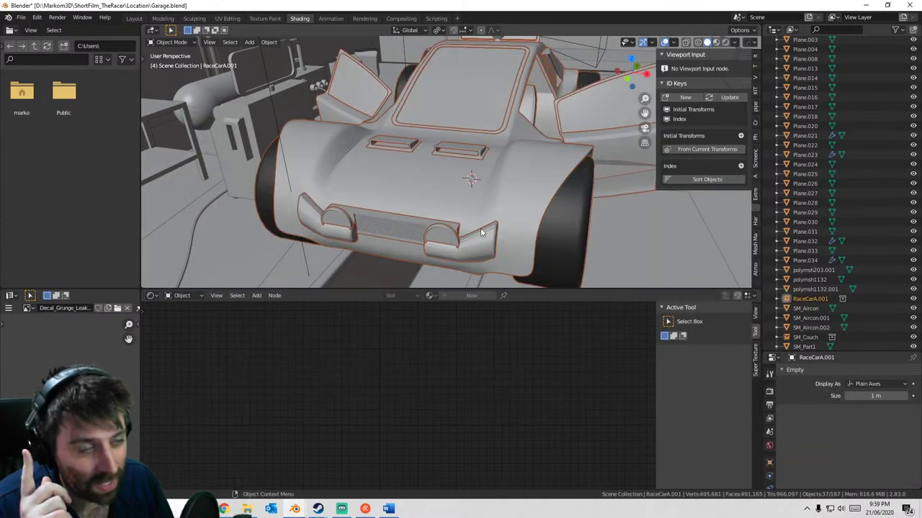
- Inspect the newly linked car's doors, hood and front bumper in the garage
middle_drag(493, 170, 436, 124)
scroll(481, 167, down, 4)
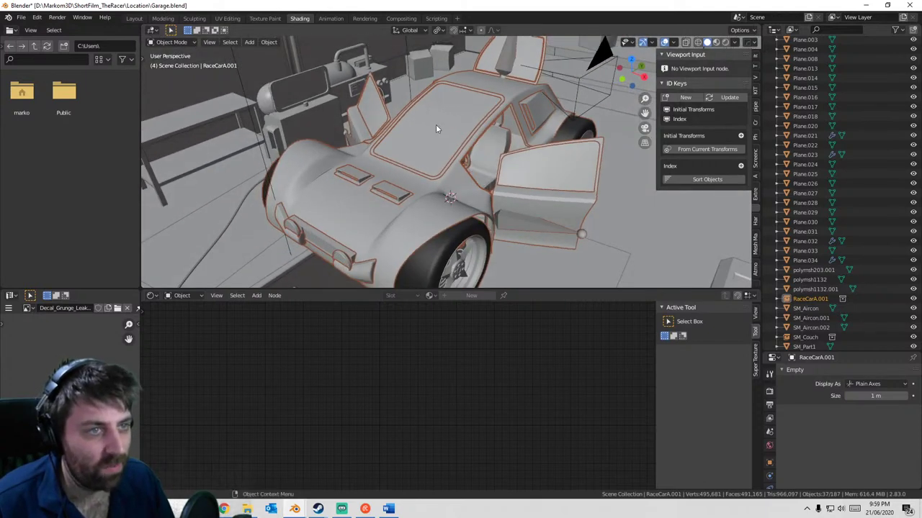
click(435, 141)
click(411, 216)
middle_drag(411, 216, 446, 195)
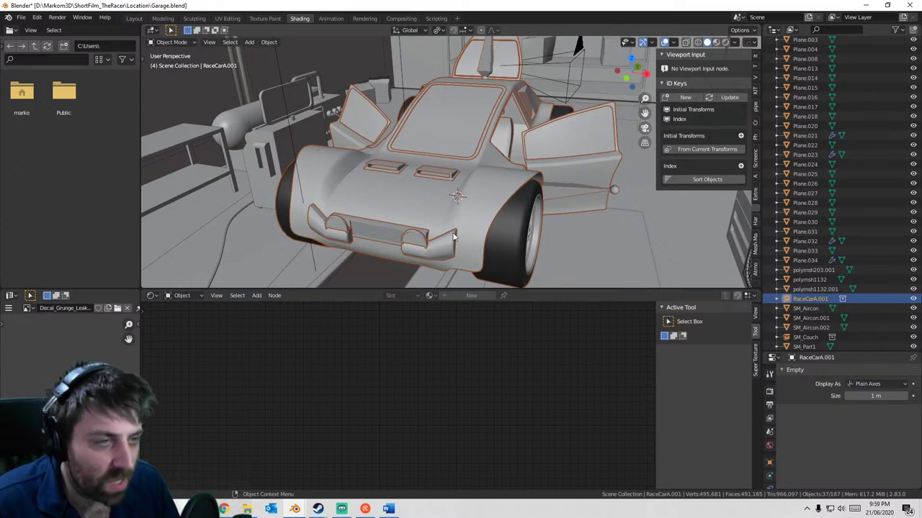
- Switch to RaceCarV2.blend and inspect the source car's front, wheels and the Cube.002 object in the object list
click(294, 508)
click(299, 476)
middle_drag(437, 255, 374, 315)
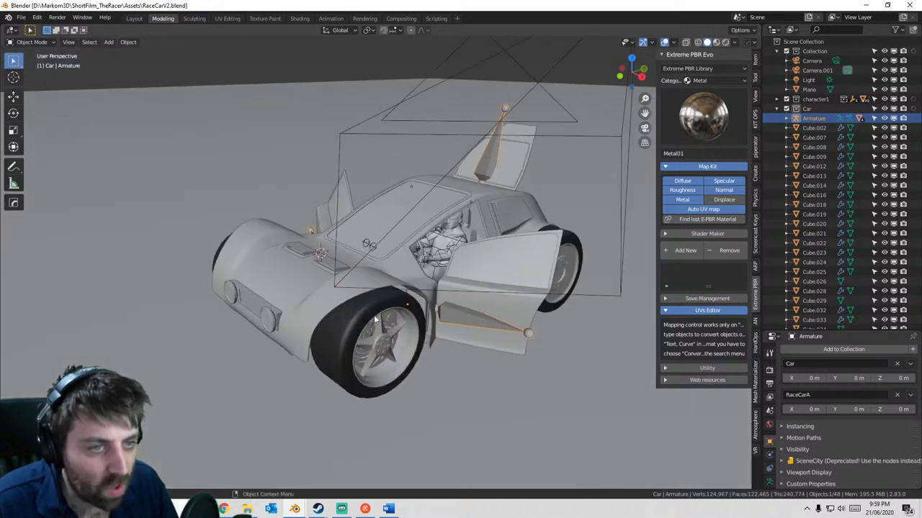
click(338, 311)
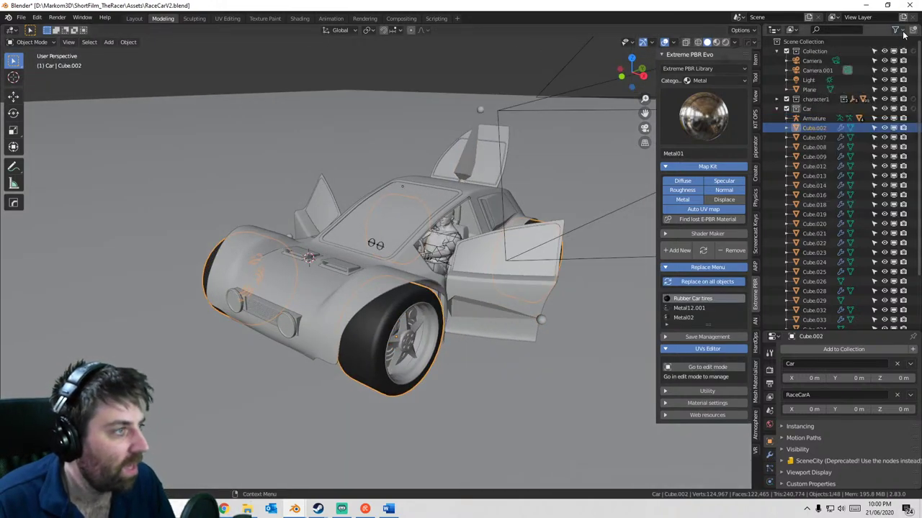
scroll(904, 144, down, 3)
scroll(900, 266, up, 3)
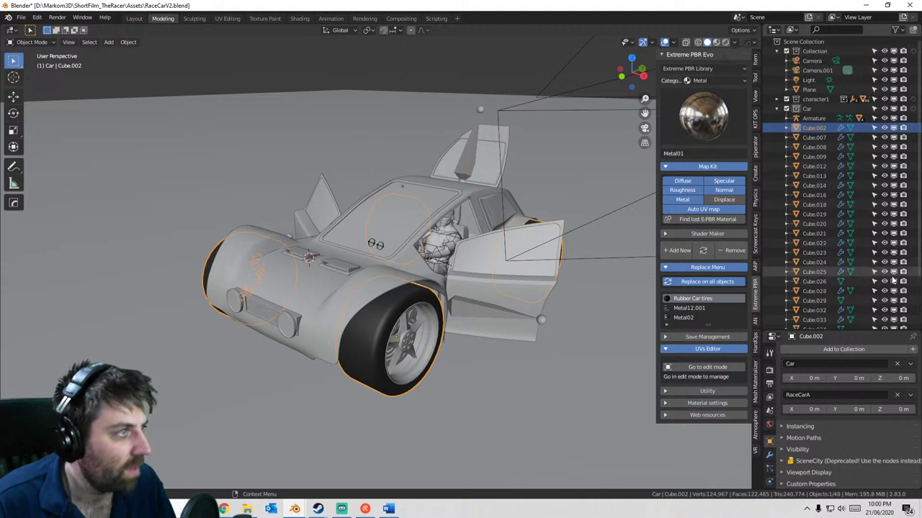
- Examine the contents of the character1 and Car collections, including the armature and the Cube.032 and Cube.022 parts
click(776, 99)
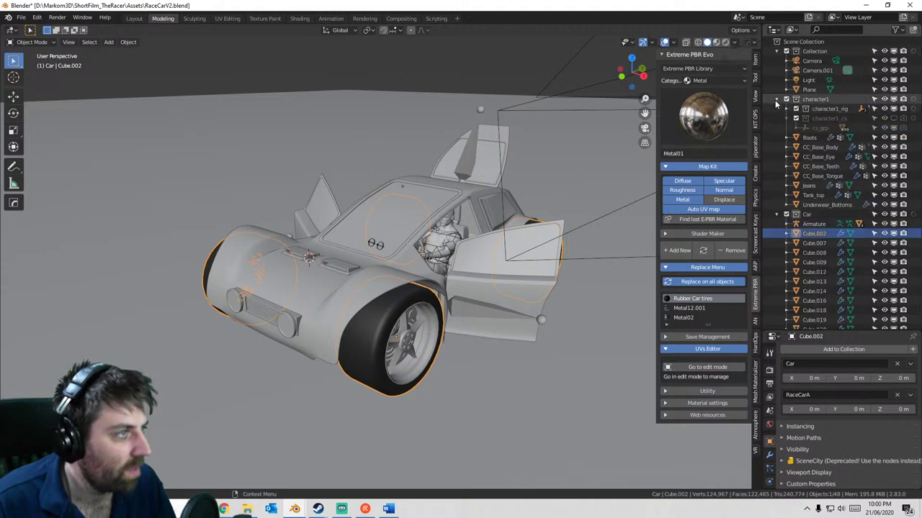
click(776, 99)
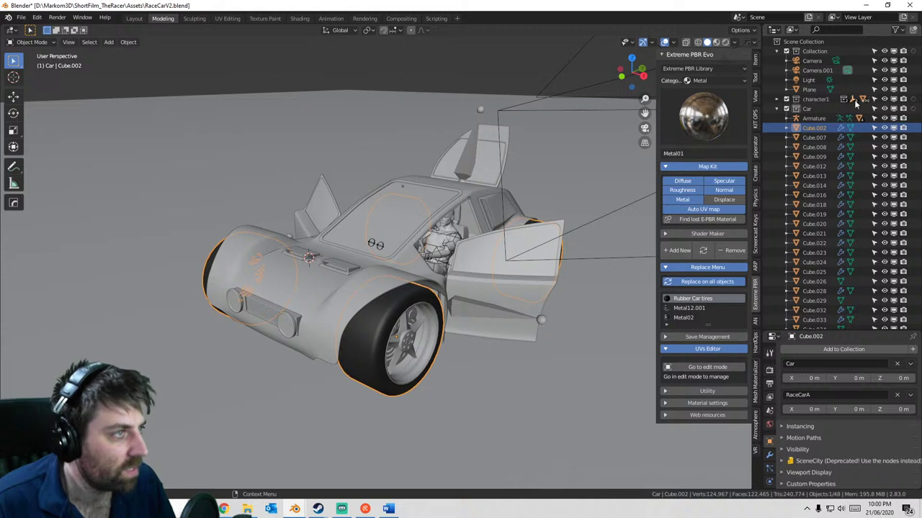
click(786, 119)
click(786, 119)
scroll(821, 144, down, 3)
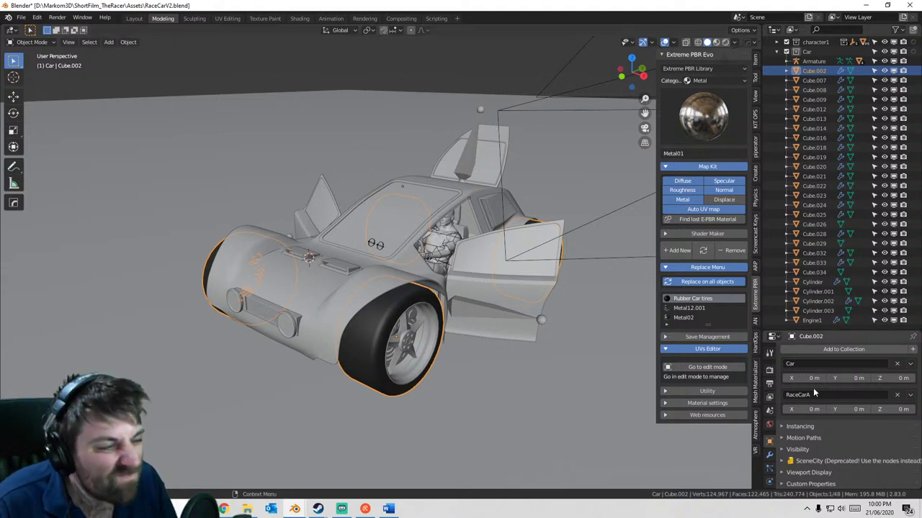
click(813, 234)
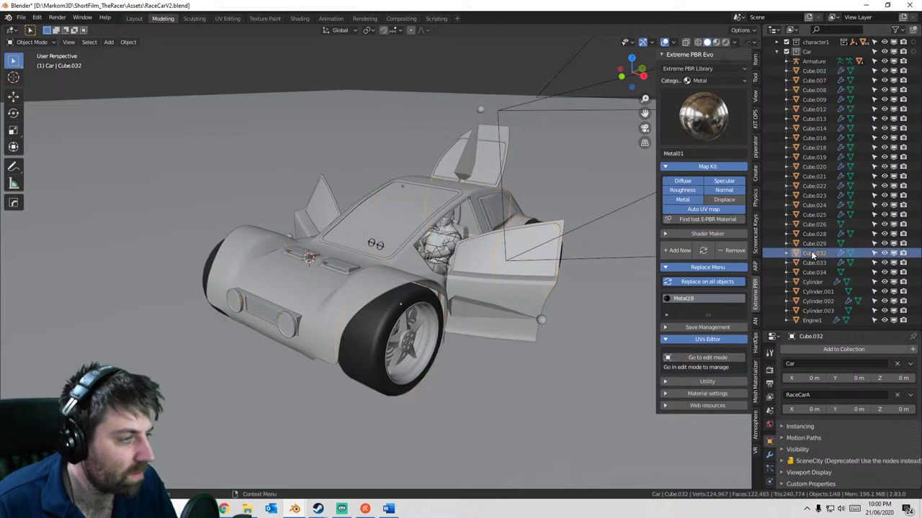
click(815, 186)
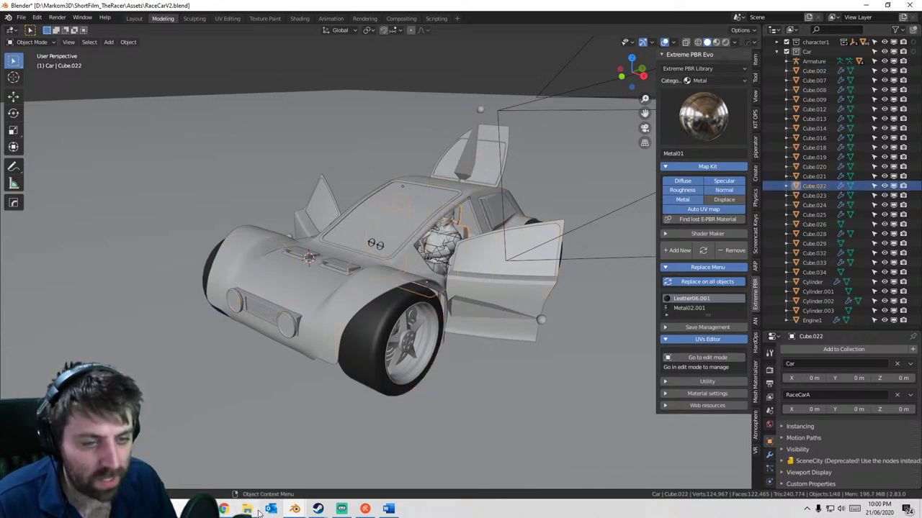
- Switch to Garage.blend and delete both overlapping race car instances from the garage
mouse_move(295, 510)
click(383, 476)
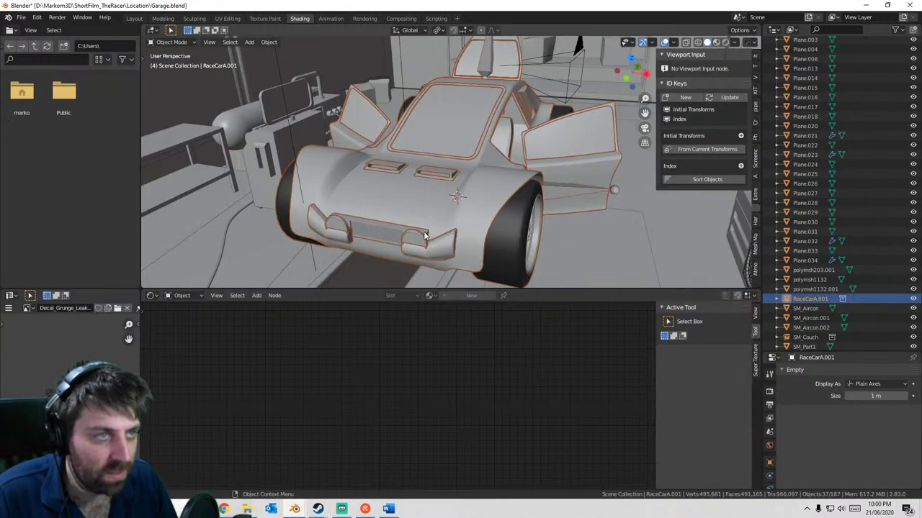
key(Delete)
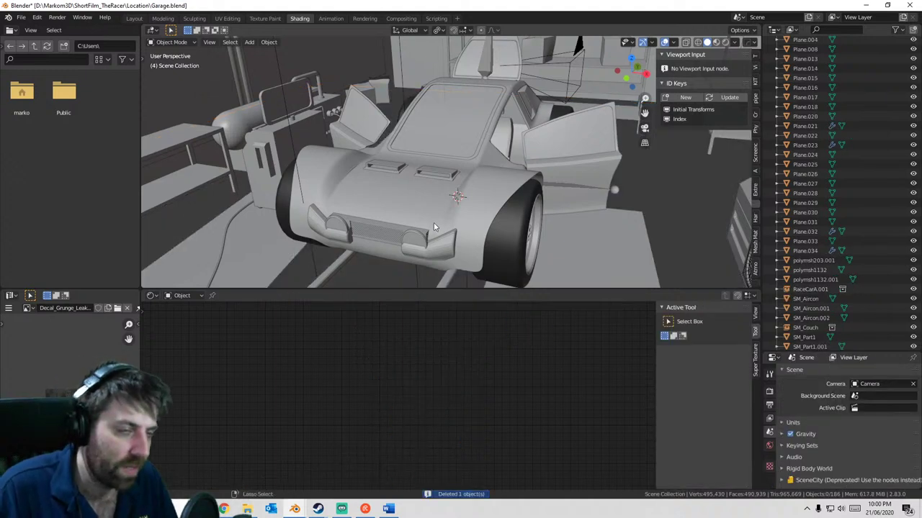
click(447, 214)
key(Delete)
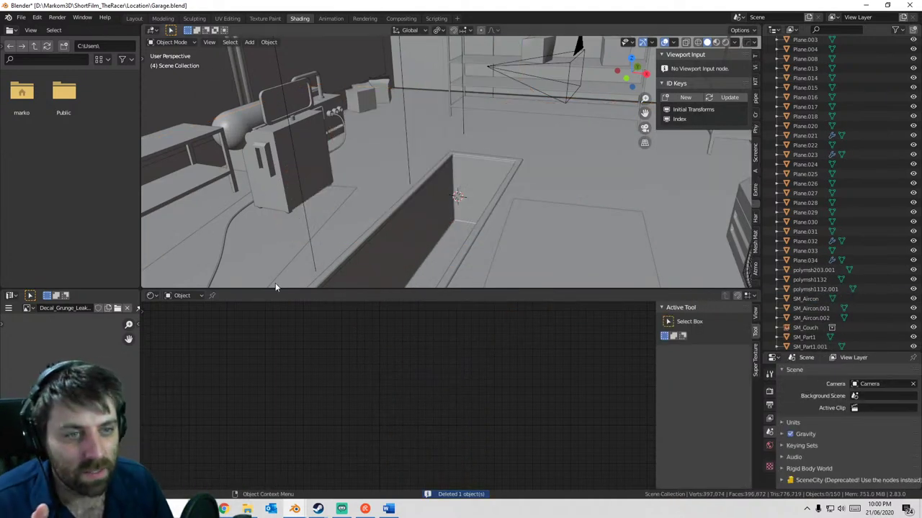
- Switch to the Layout workspace and link the Car collection from RaceCarV2.blend into the garage at the 3D cursor
click(134, 18)
mouse_move(417, 205)
middle_down()
mouse_move(466, 212)
mouse_move(372, 239)
mouse_move(324, 239)
mouse_move(438, 175)
middle_up()
key(KP_0)
scroll(390, 184, up, 2)
key(KP_5)
scroll(439, 179, down, 8)
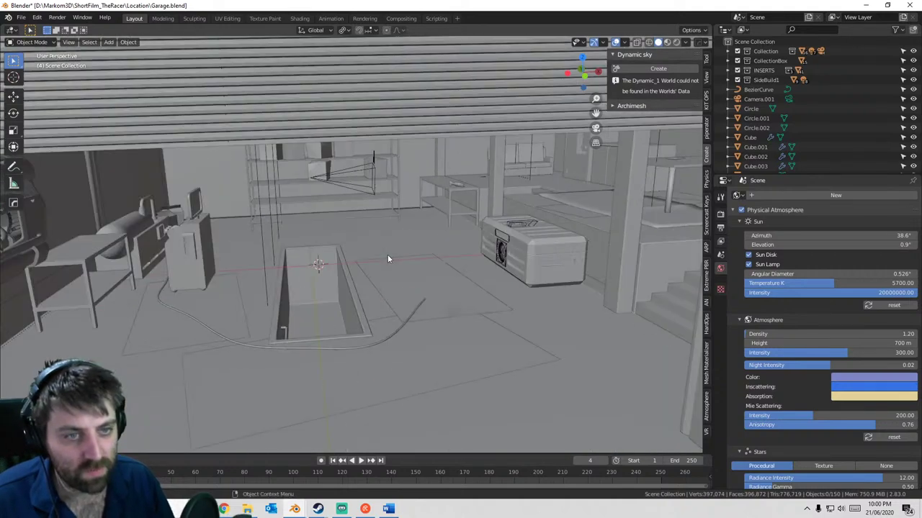
middle_drag(387, 257, 425, 228)
click(21, 18)
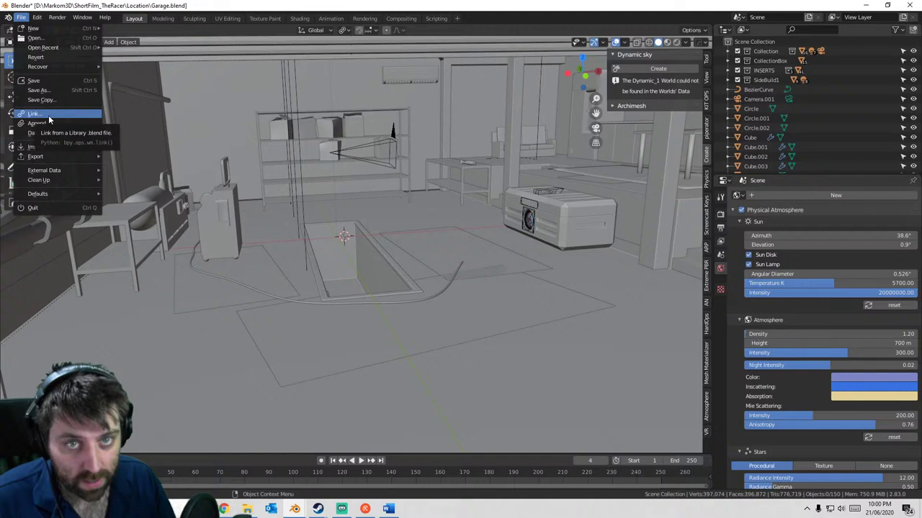
click(48, 115)
double_click(341, 147)
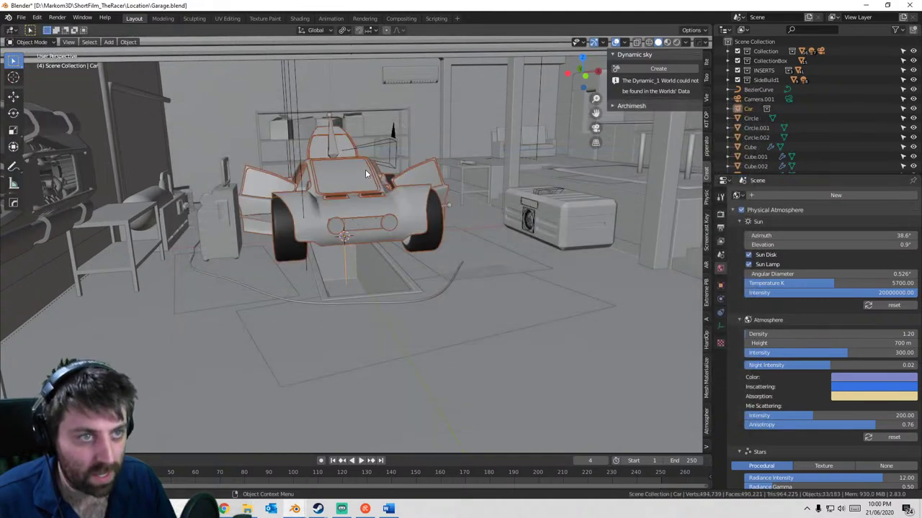
- Show the garage in rendered shading, open the Extreme PBR tools and inspect the linked car's materials up close
middle_drag(416, 223, 458, 300)
scroll(432, 286, up, 3)
scroll(548, 262, down, 5)
middle_drag(569, 225, 518, 281)
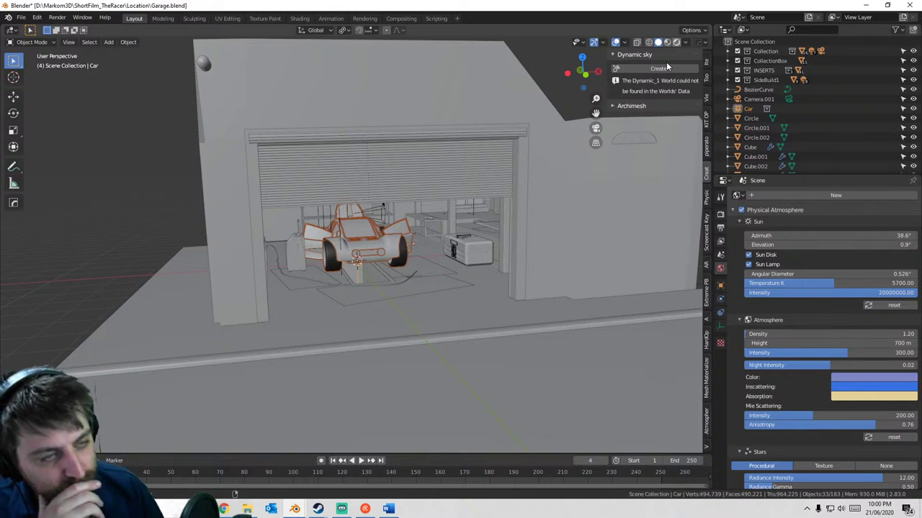
key(z)
key(8)
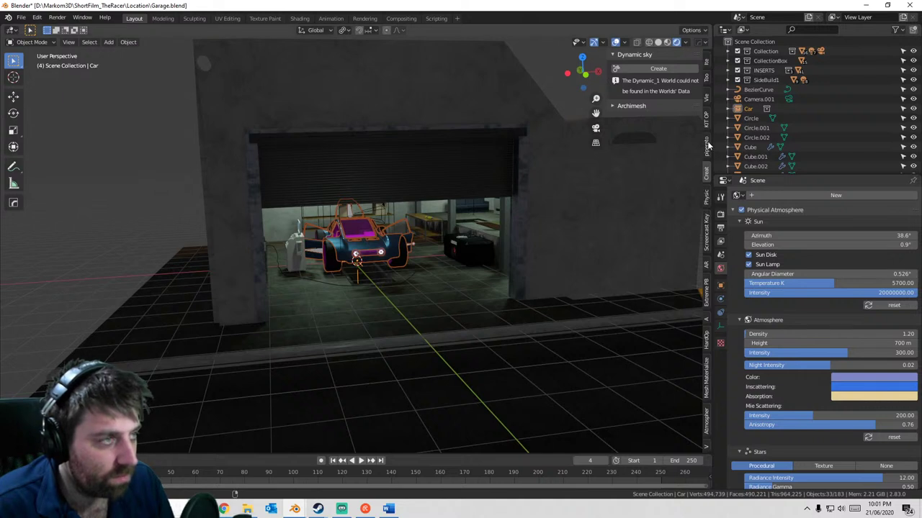
click(706, 292)
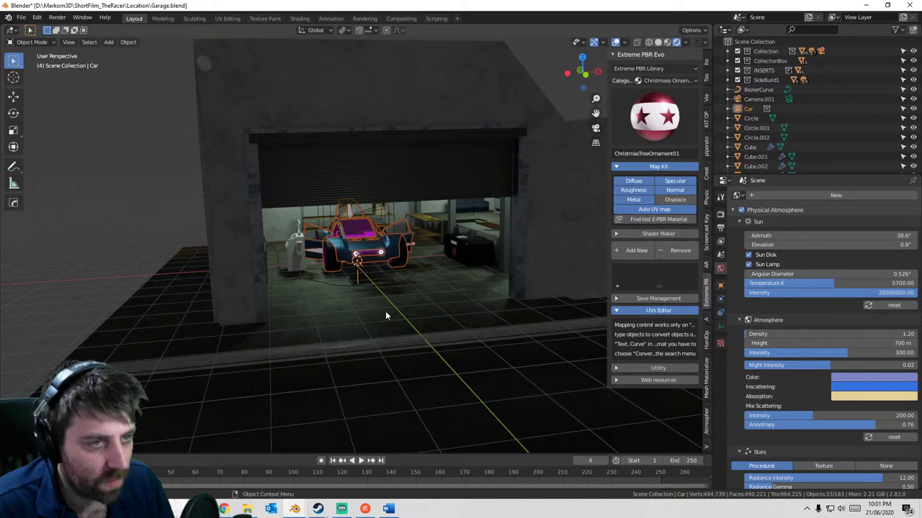
scroll(381, 309, up, 5)
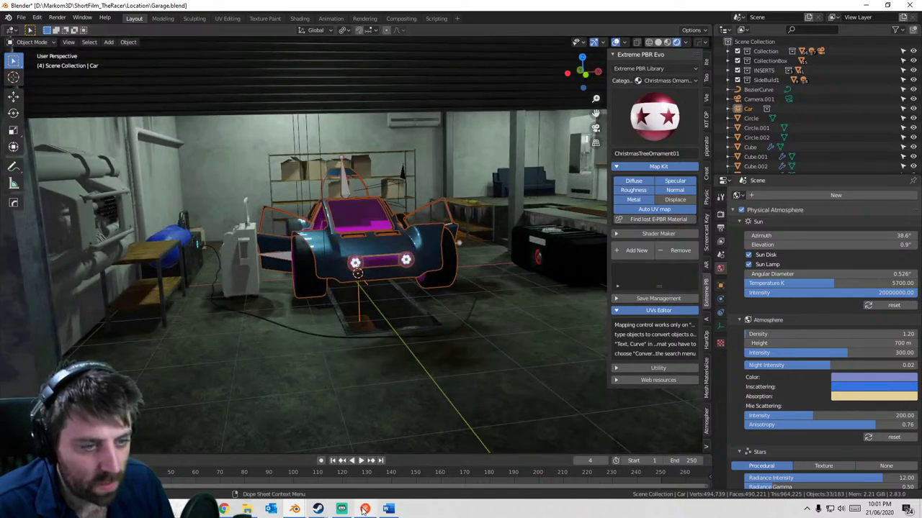
- In RaceCarV2.blend, start Find Missing Files and browse to the D:\Blender2.8\MaterialLib folder
mouse_move(294, 509)
click(293, 467)
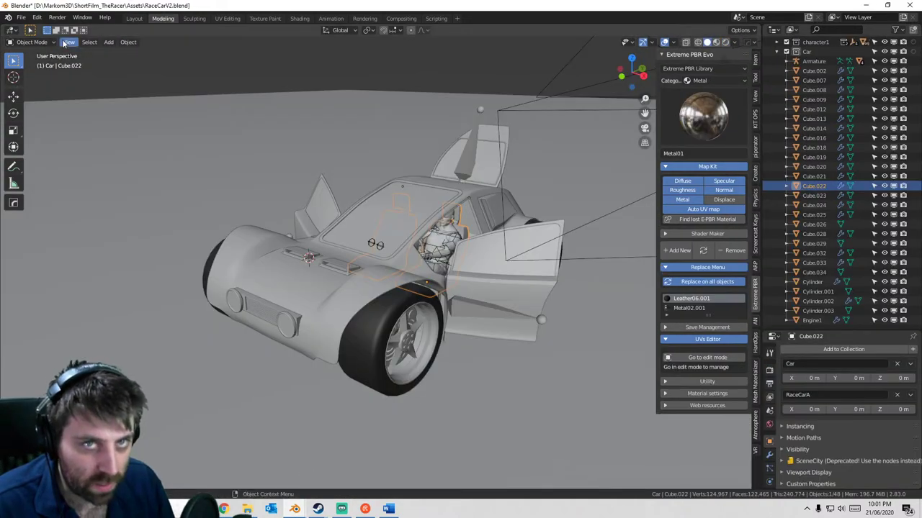
click(21, 17)
mouse_move(62, 160)
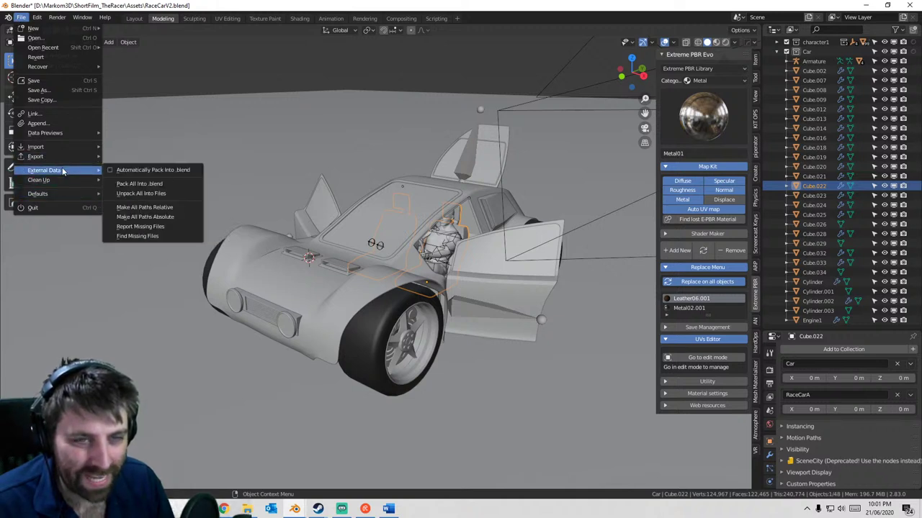
click(155, 236)
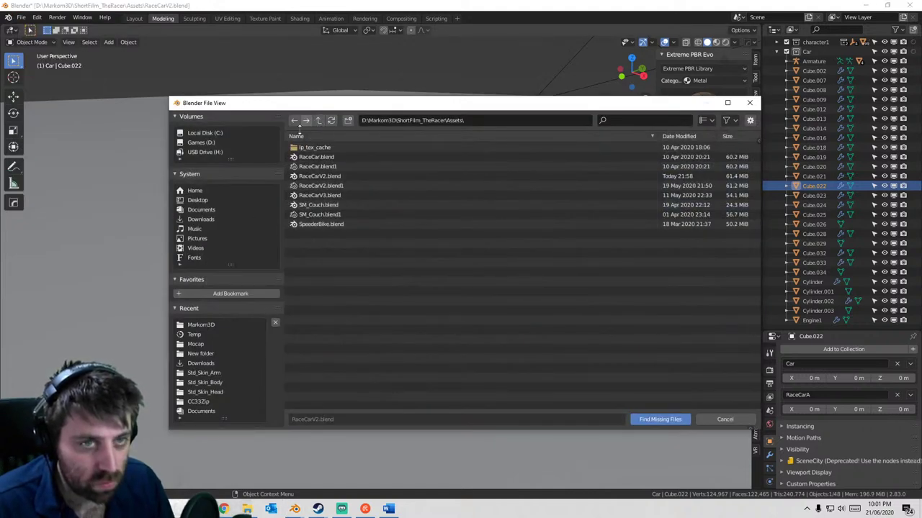
click(320, 121)
click(319, 121)
click(320, 121)
double_click(328, 177)
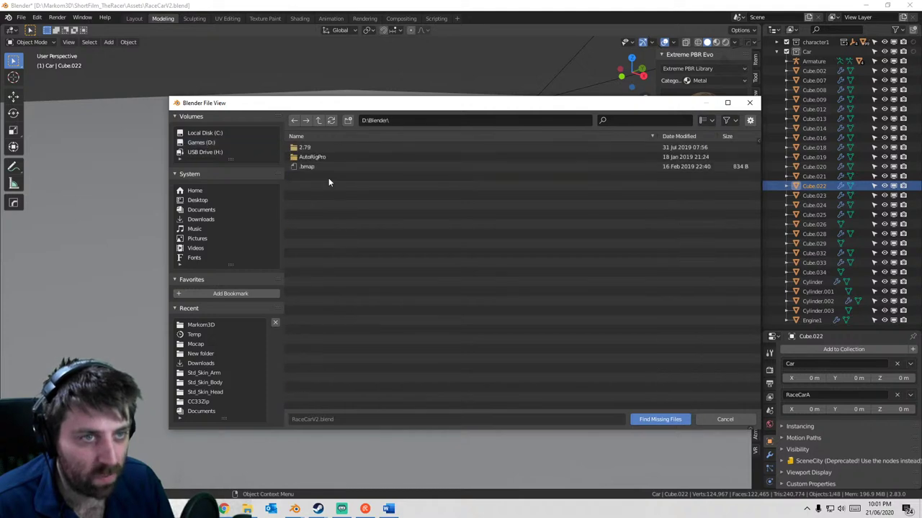
key(alt+Up)
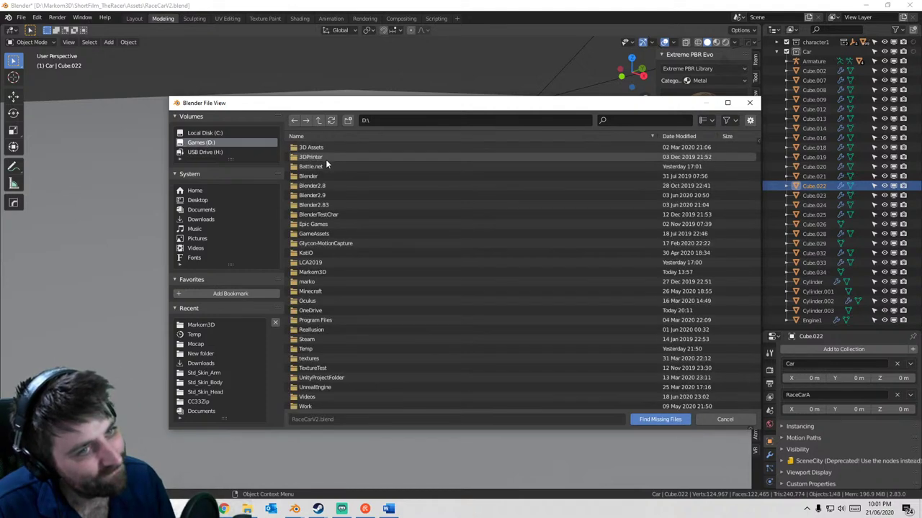
double_click(327, 186)
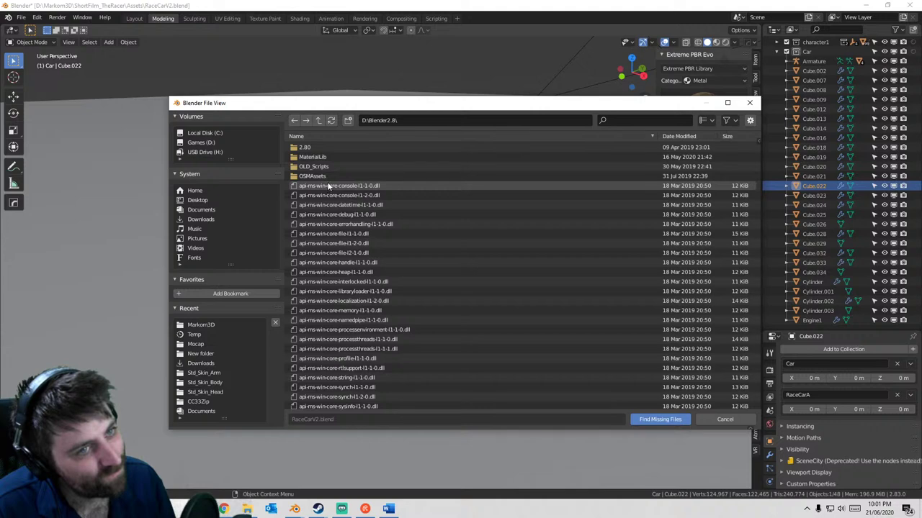
double_click(322, 157)
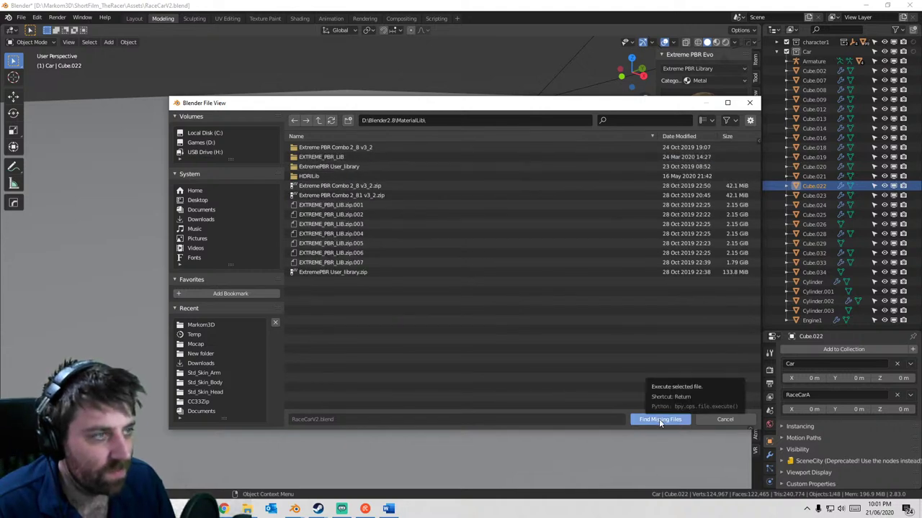
- Choose the EXTREME_PBR_LIB folder inside MaterialLib and run the missing file search there
double_click(415, 167)
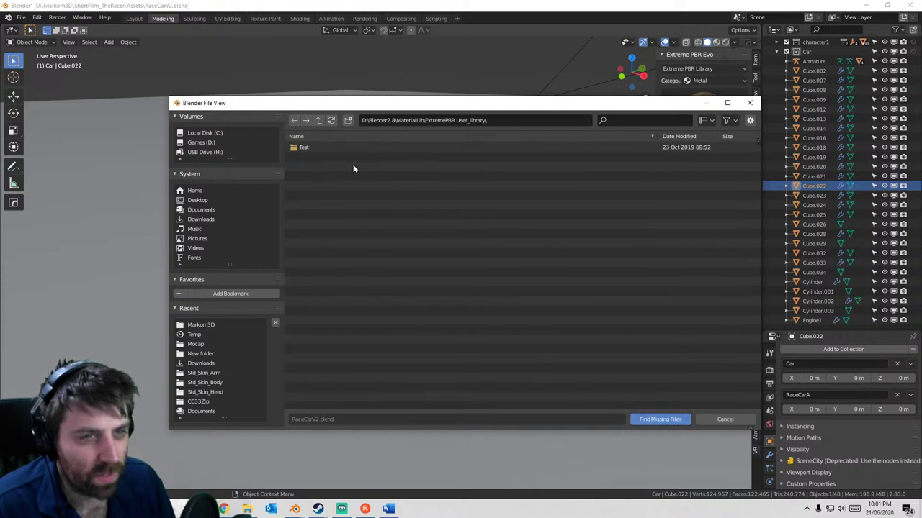
click(318, 121)
double_click(331, 156)
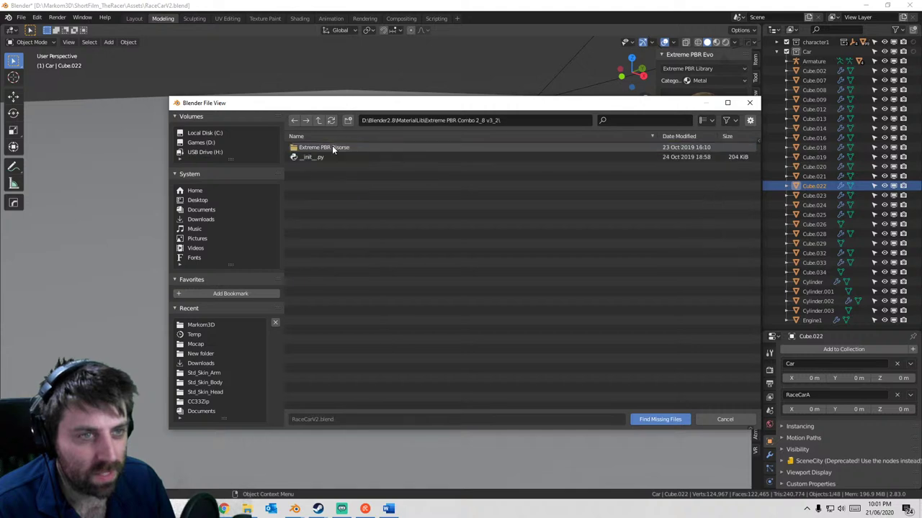
click(319, 120)
double_click(332, 155)
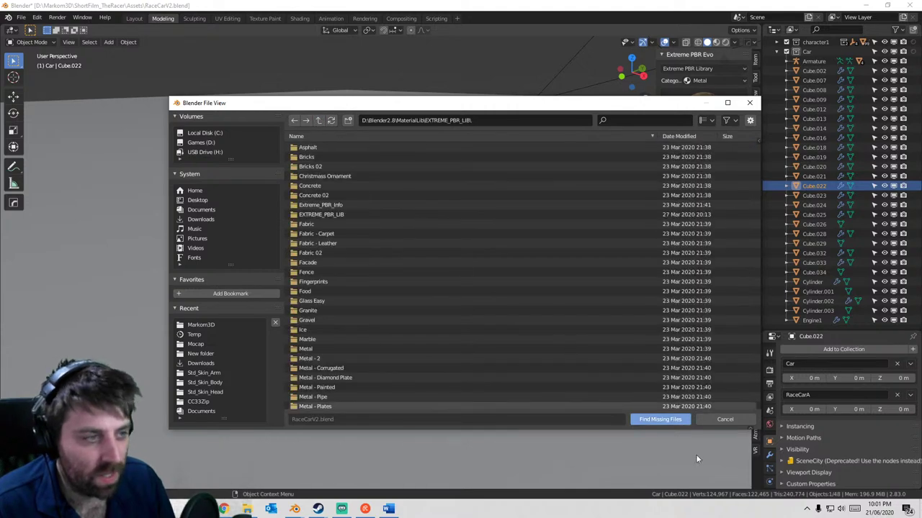
click(659, 419)
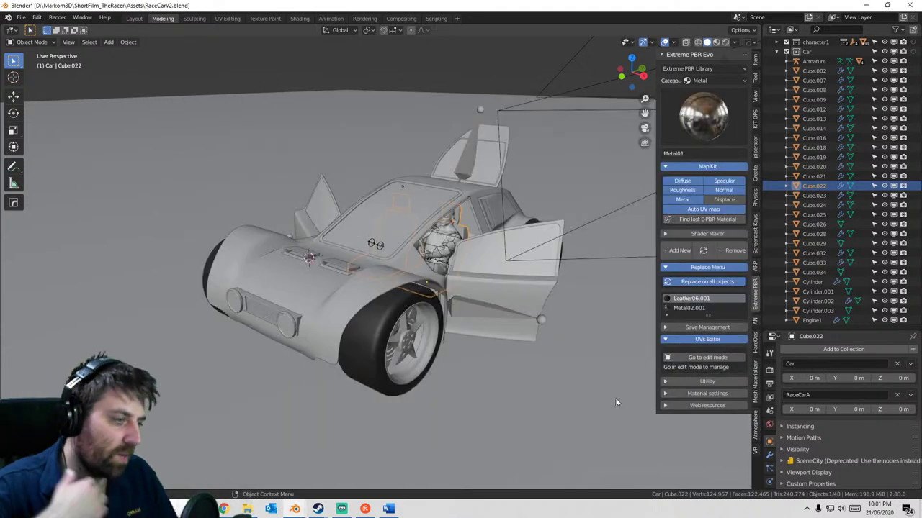
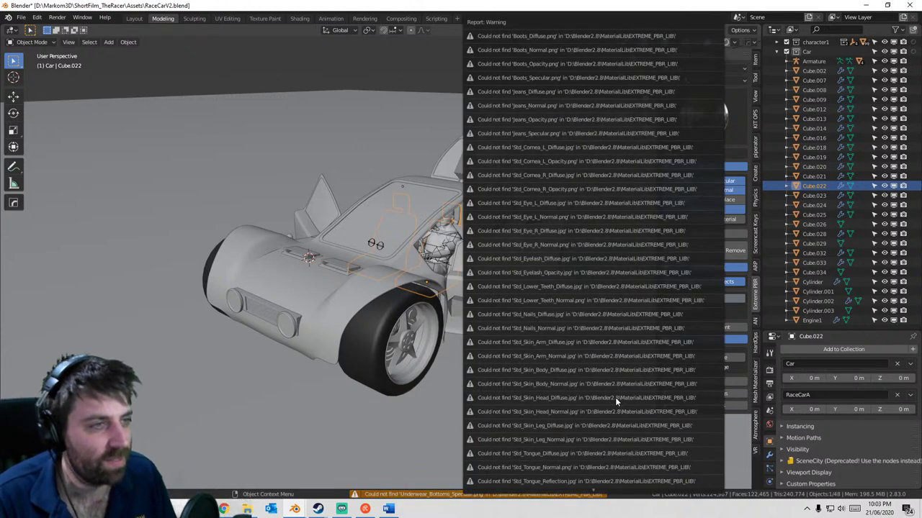
- Check the source car in rendered shading, return the viewport to solid shading and save RaceCarV2.blend
scroll(479, 290, up, 4)
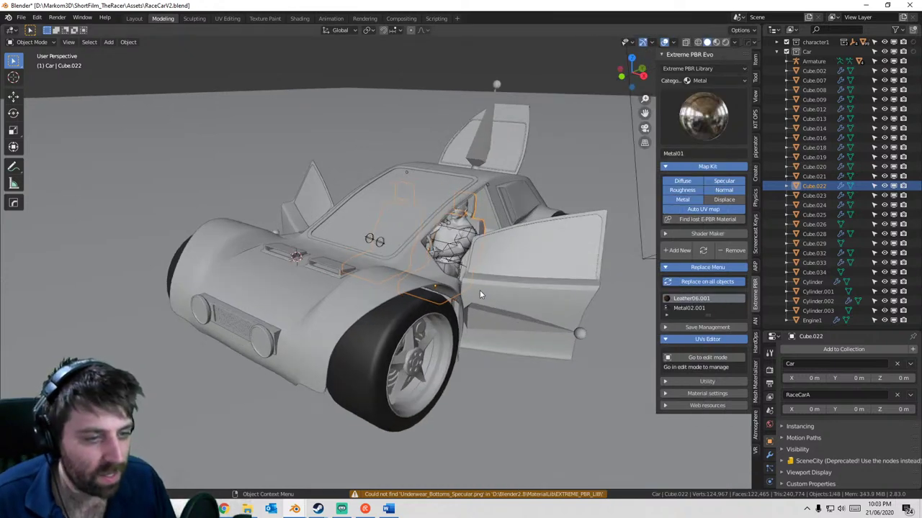
middle_drag(456, 296, 434, 294)
scroll(434, 294, down, 6)
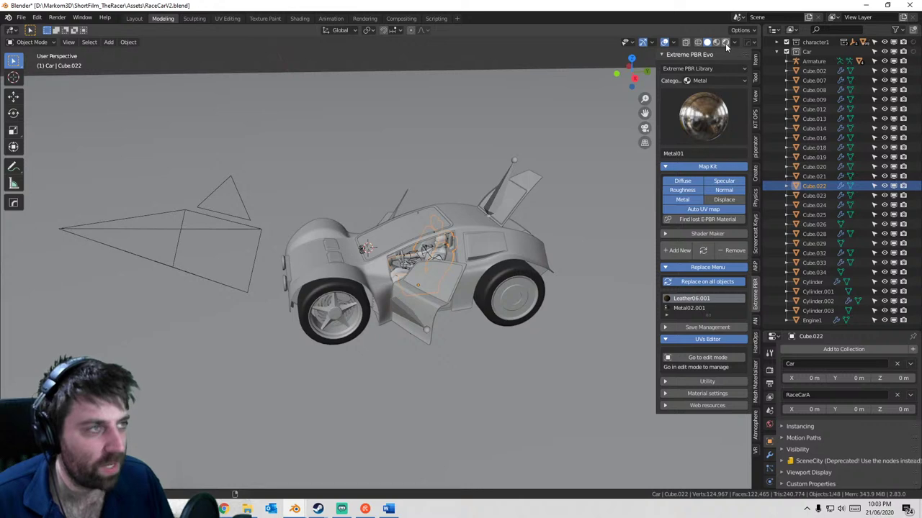
key(z)
click(484, 179)
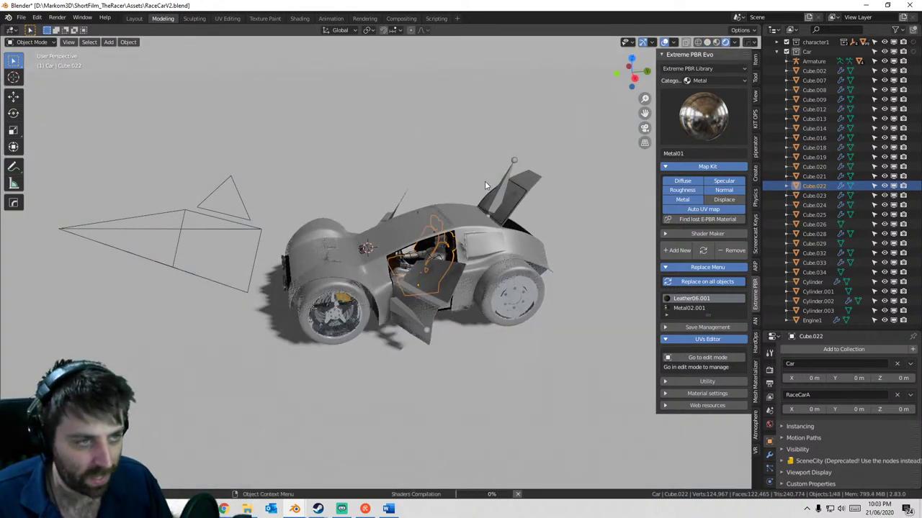
click(706, 41)
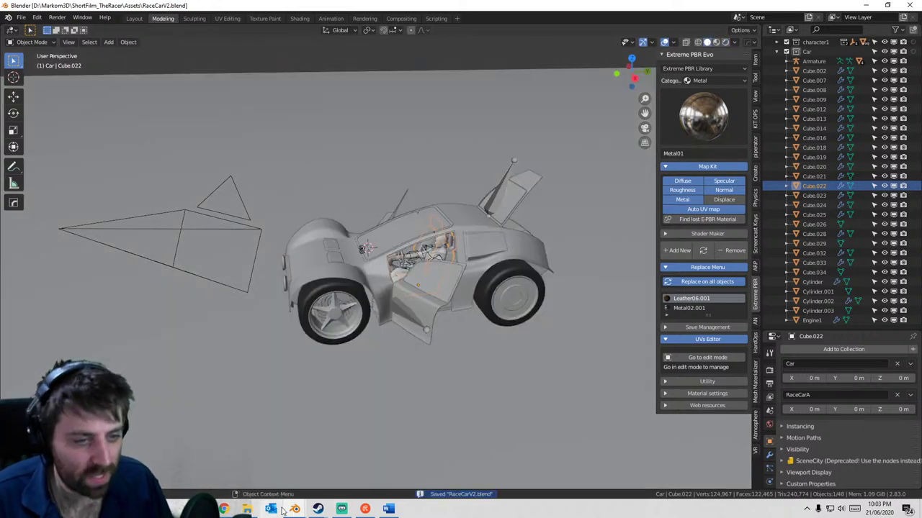
- Switch back to Garage.blend and examine the linked car's materials in the rendered view
mouse_move(295, 509)
click(403, 472)
scroll(240, 160, up, 2)
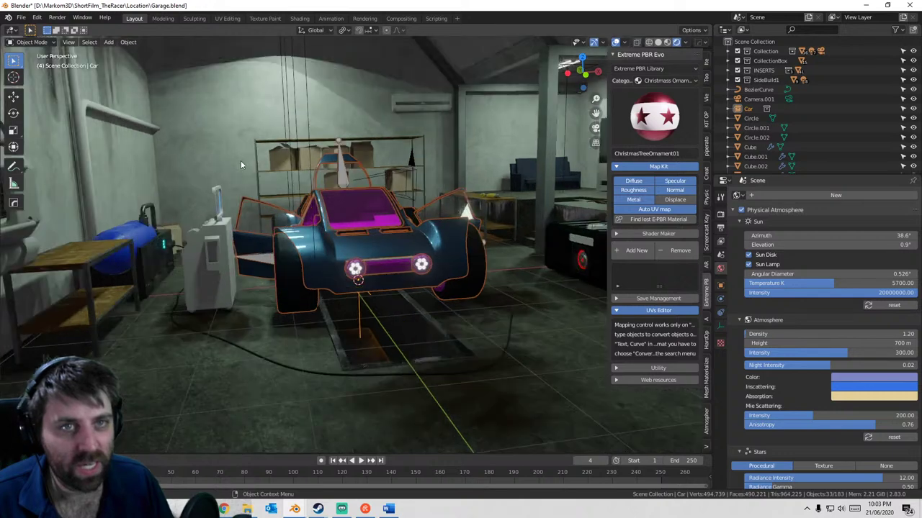
- Save Garage.blend and reopen it from the recent files so the linked car data reloads
key(ctrl+s)
click(22, 17)
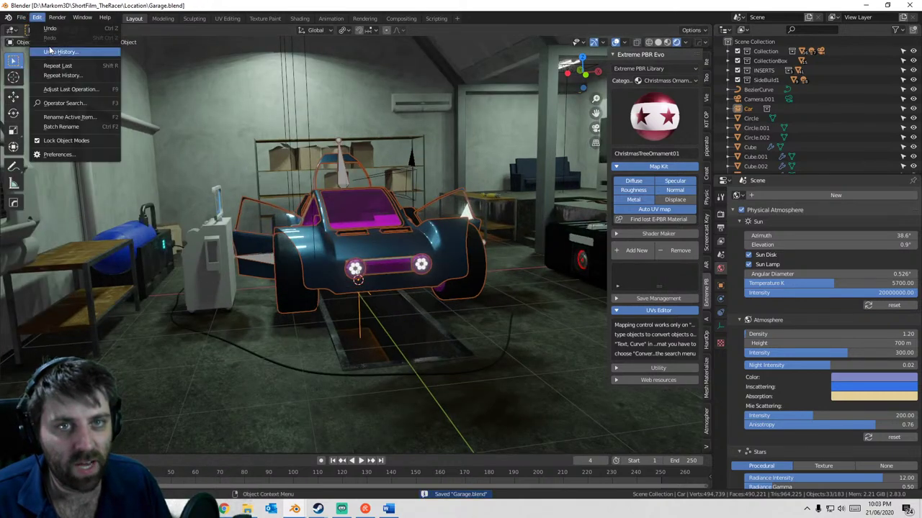
click(22, 19)
click(21, 19)
mouse_move(43, 47)
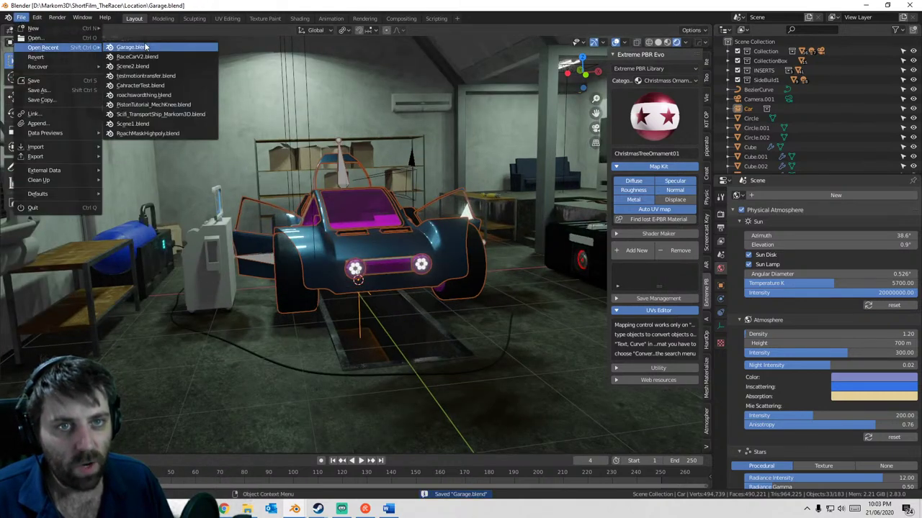
click(148, 48)
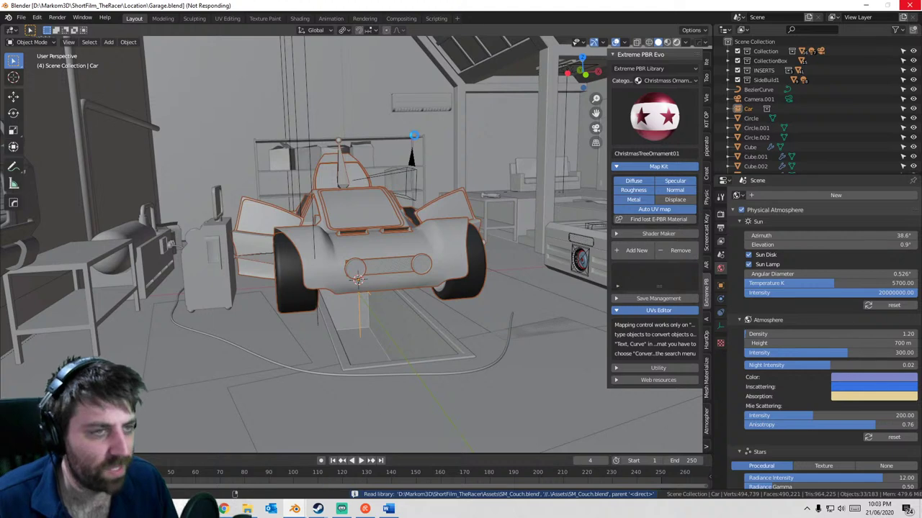
- Switch the viewport to rendered shading and check the reloaded car's materials up close
key(z)
key(8)
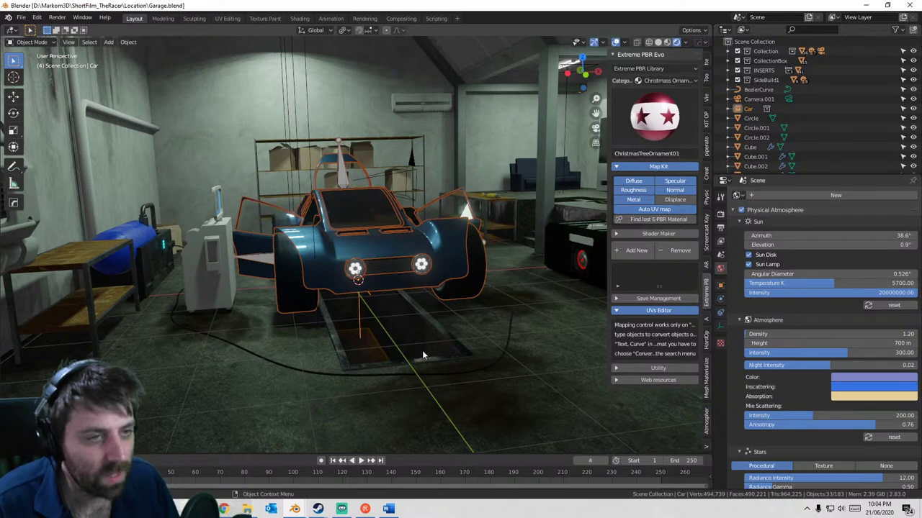
scroll(425, 346, up, 5)
middle_drag(430, 334, 391, 307)
scroll(400, 325, down, 4)
scroll(387, 324, up, 4)
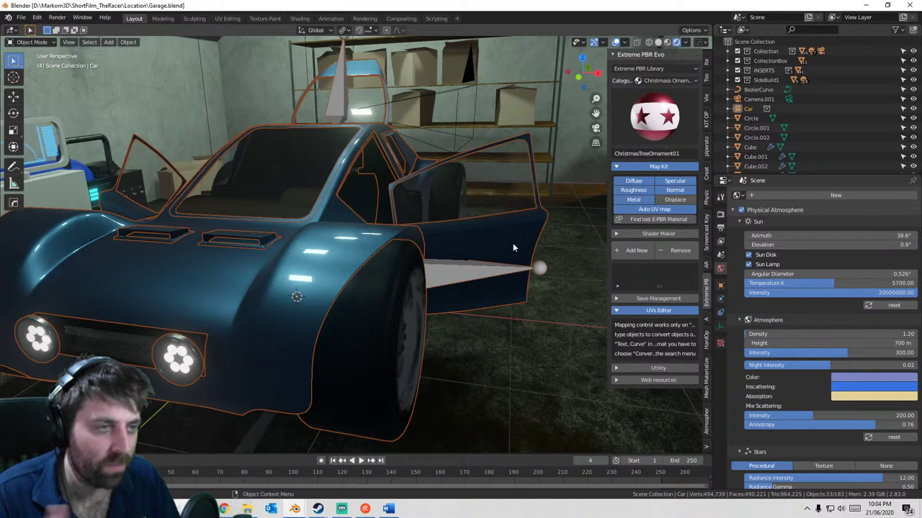
- Run Make Proxy on the linked Car and choose Armature as the proxy object
key(F3)
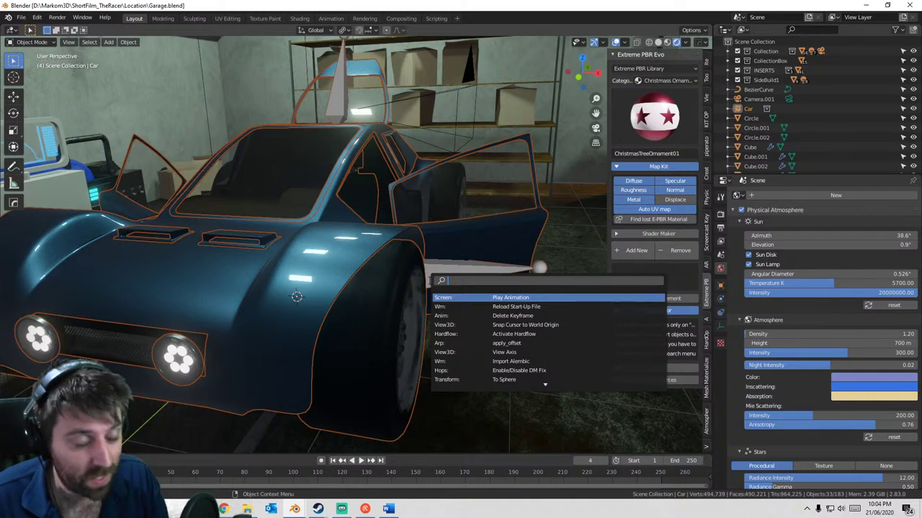
text(proxy)
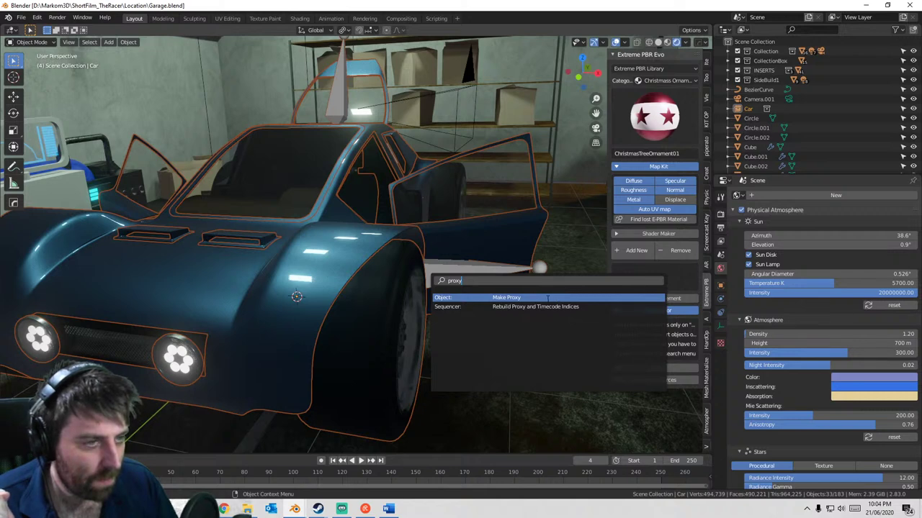
click(547, 298)
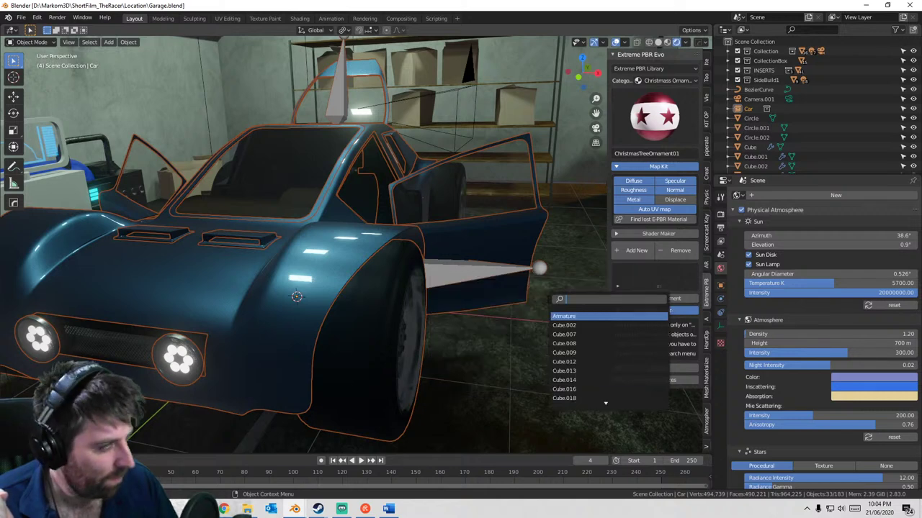
click(592, 318)
- Select the Car_proxy armature and put it in Pose Mode
middle_drag(451, 273, 379, 282)
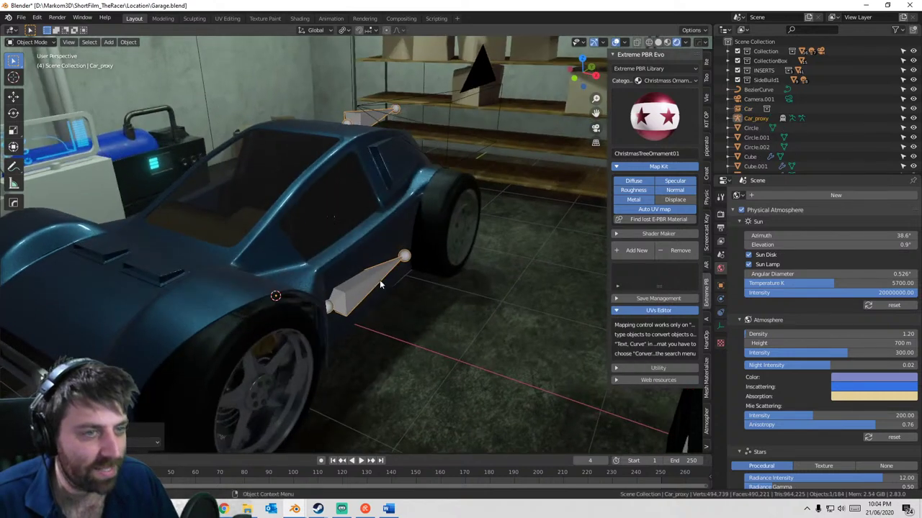
click(364, 284)
click(36, 43)
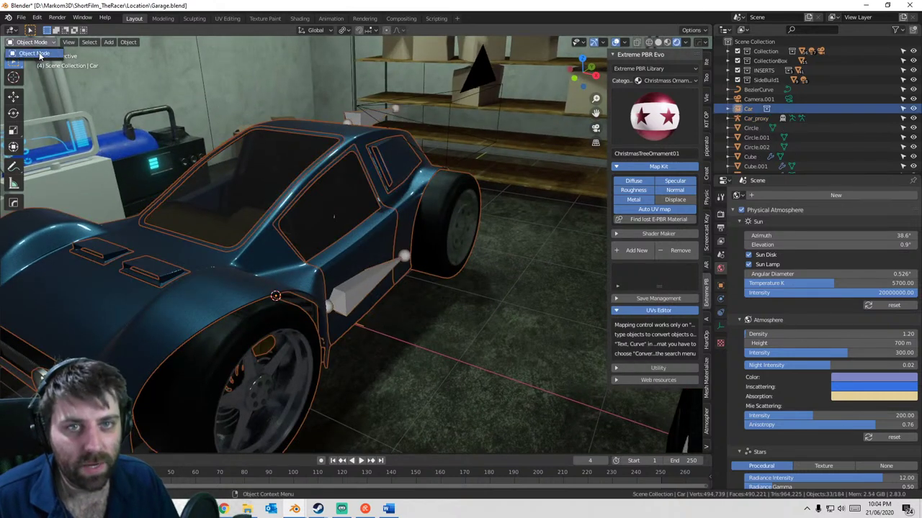
click(356, 297)
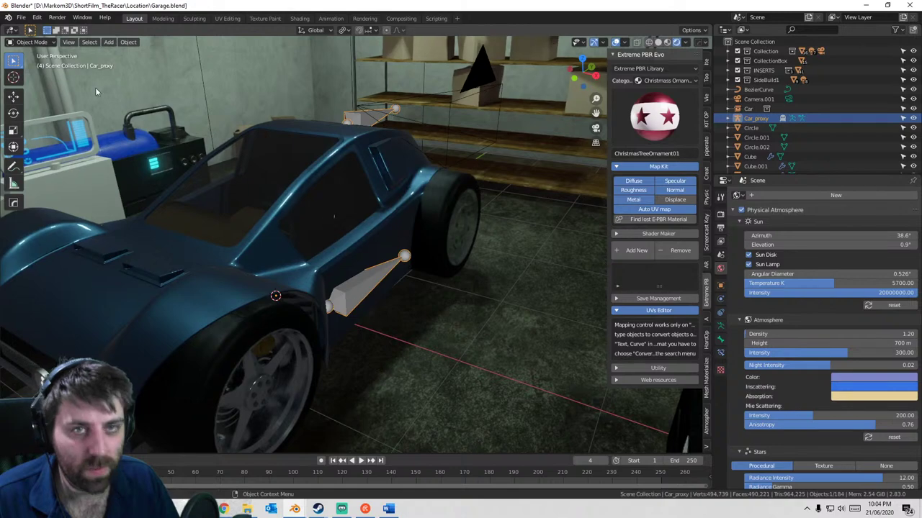
click(33, 42)
click(29, 75)
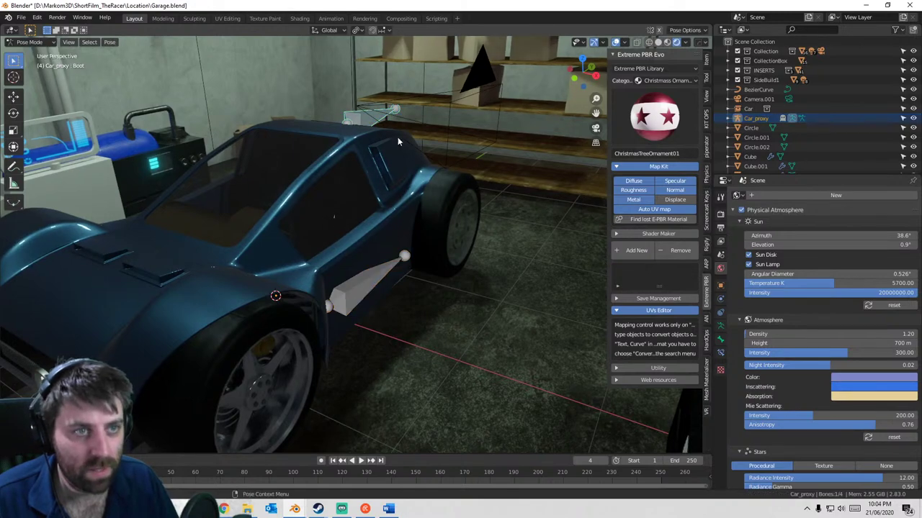
- Rotate the Boot bone around its local X axis to open the car's boot lid
middle_drag(396, 161, 380, 188)
scroll(477, 210, up, 3)
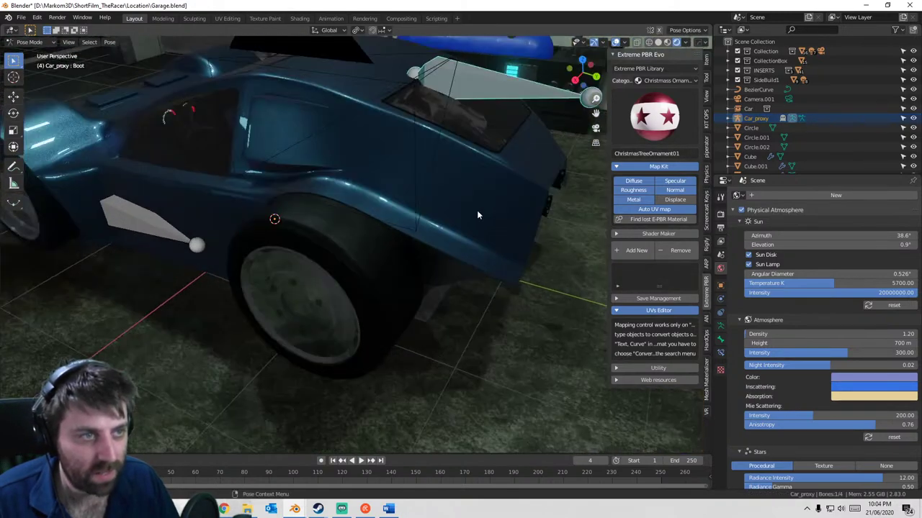
scroll(514, 224, up, 2)
key(r)
key(x)
key(x)
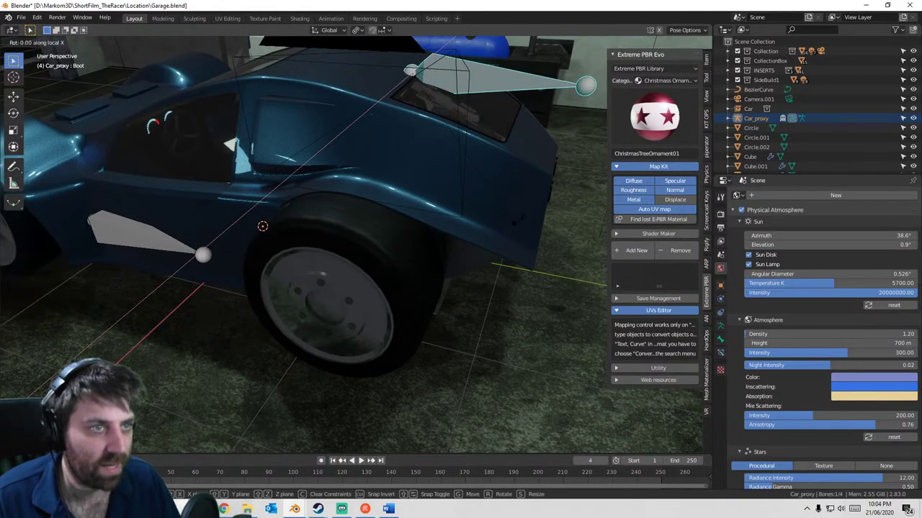
click(475, 101)
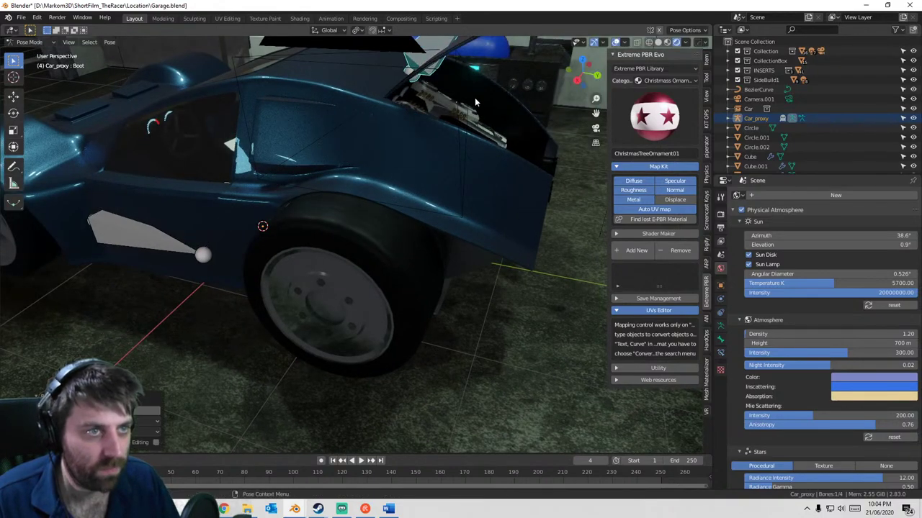
- Select the Door_L bone and rotate it around its local Z axis to swing the car door open
middle_drag(454, 112, 139, 115)
scroll(139, 116, down, 4)
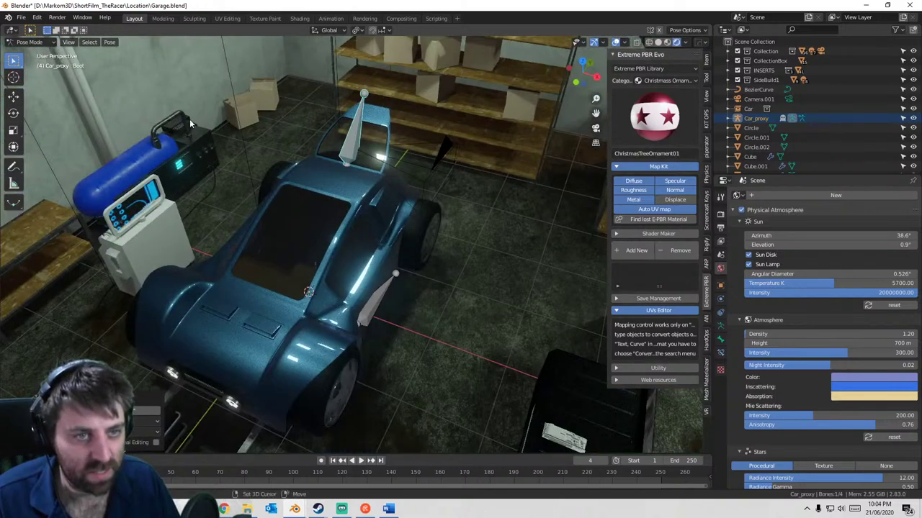
shift+middle_drag(404, 295, 433, 254)
click(402, 262)
scroll(438, 263, up, 5)
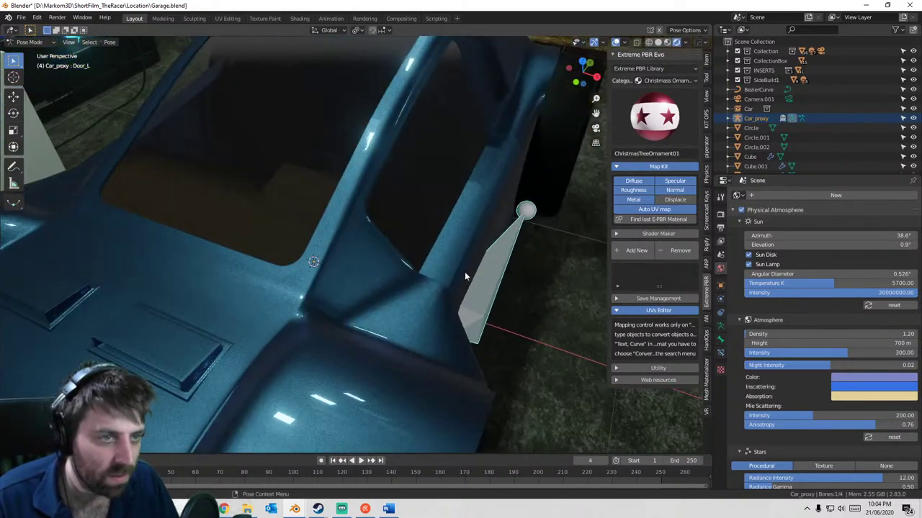
key(r)
key(z)
key(z)
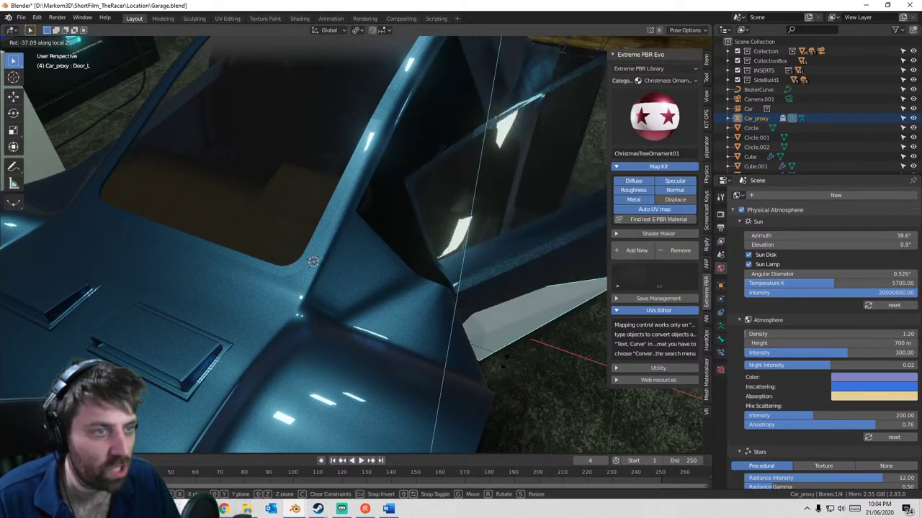
click(494, 361)
- Examine the posed car in the garage from several angles, then the building from outside, in the rendered view
shift+middle_drag(443, 297, 324, 264)
scroll(332, 228, down, 6)
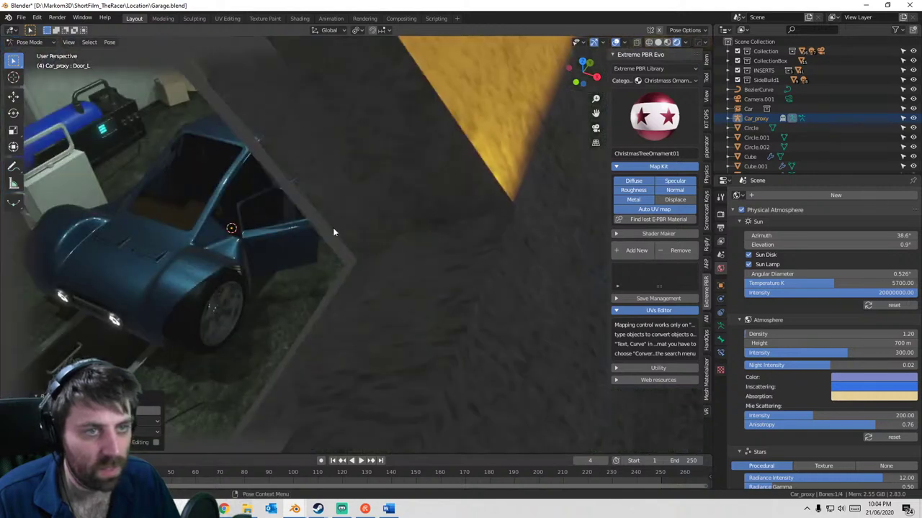
shift+middle_drag(332, 227, 427, 251)
scroll(426, 251, up, 2)
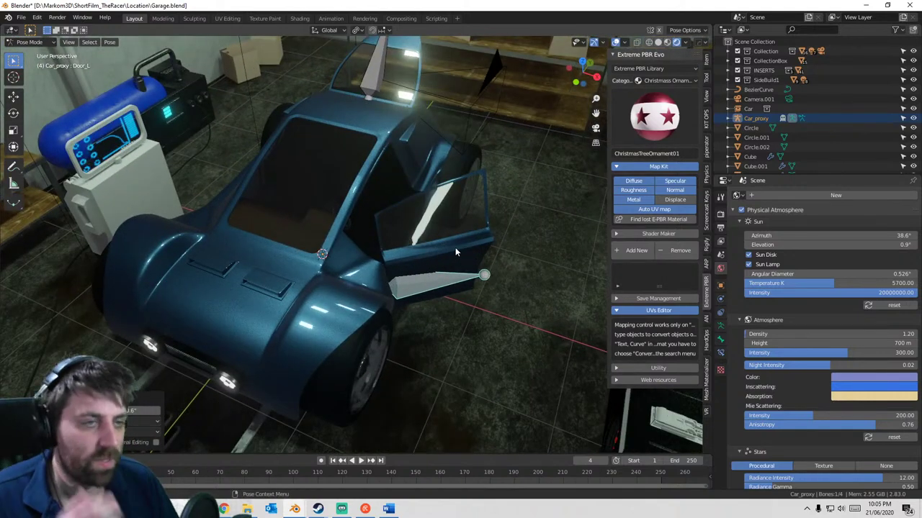
middle_drag(455, 253, 445, 249)
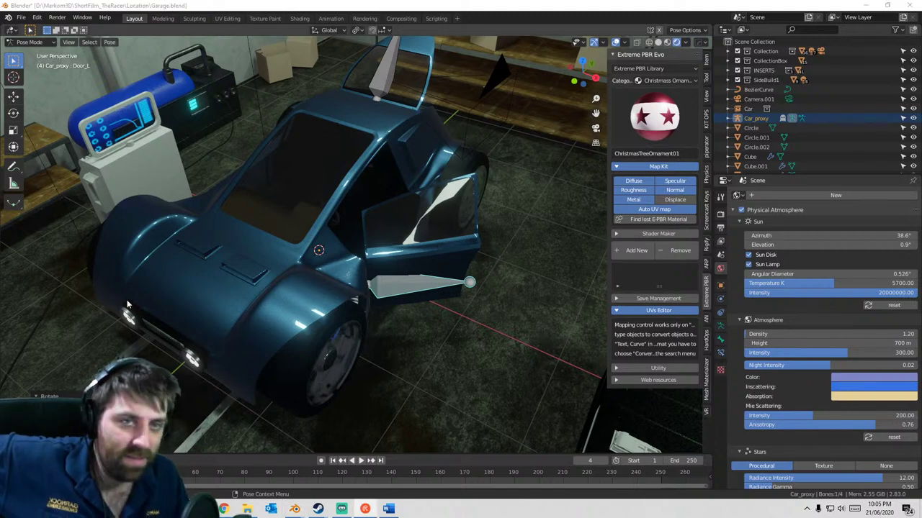
scroll(389, 257, down, 7)
scroll(389, 258, up, 6)
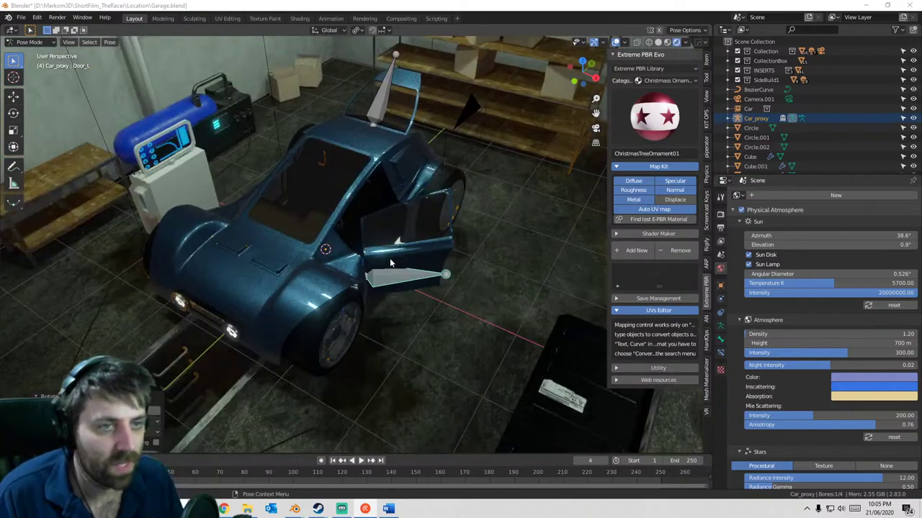
middle_drag(389, 258, 377, 293)
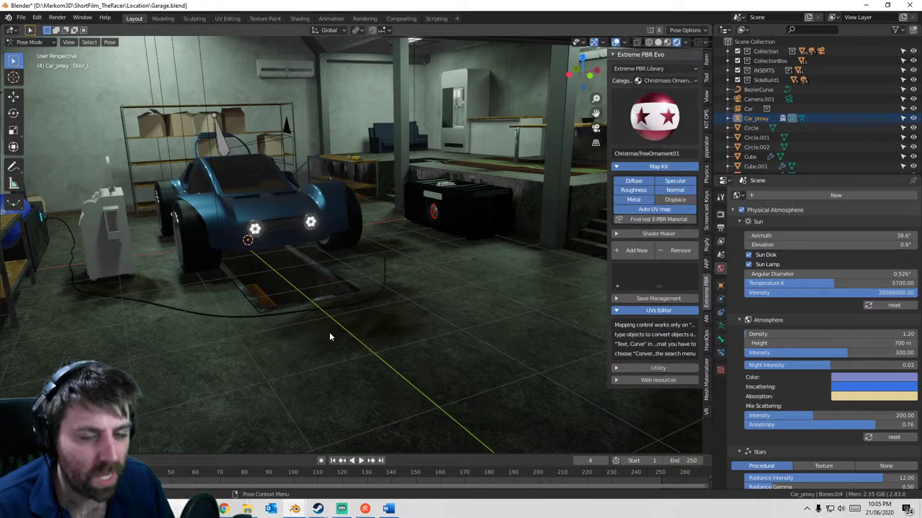
mouse_move(328, 334)
middle_down()
mouse_move(412, 329)
mouse_move(334, 320)
middle_up()
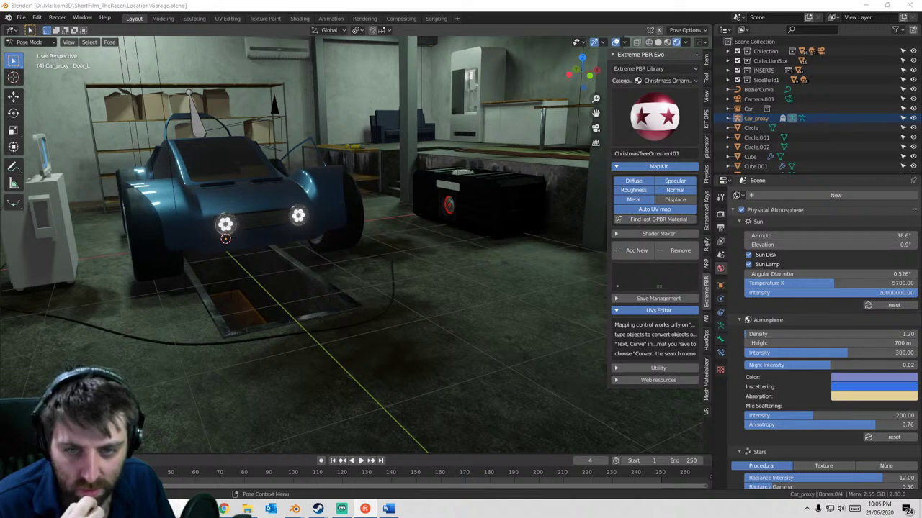
scroll(445, 329, down, 5)
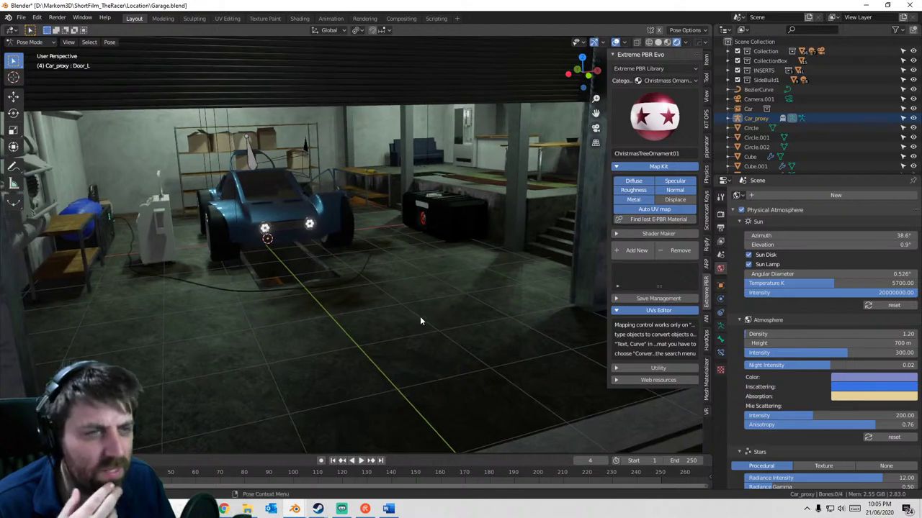
scroll(423, 304, up, 1)
middle_drag(424, 304, 405, 303)
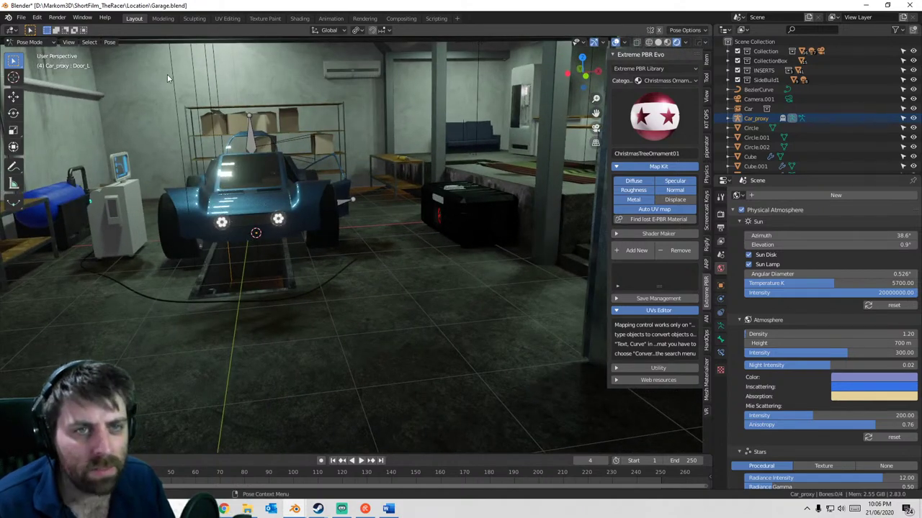
middle_drag(290, 201, 276, 220)
scroll(276, 220, down, 3)
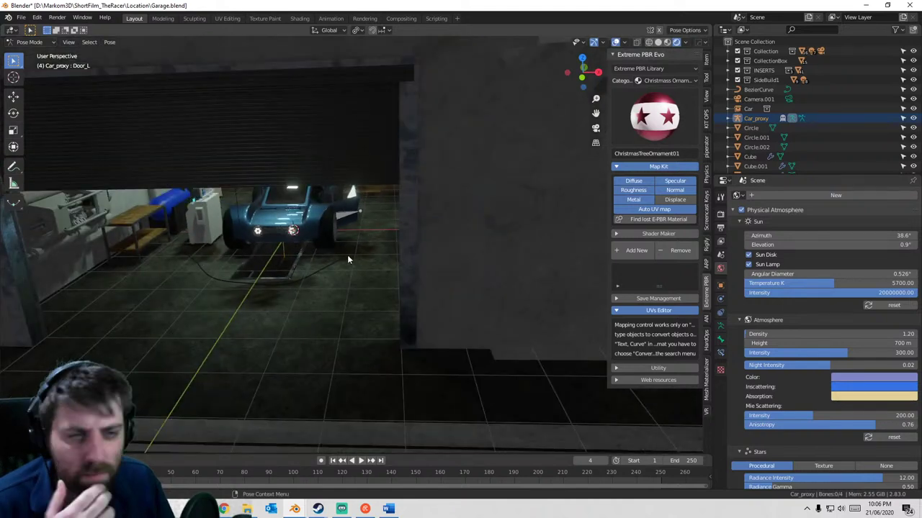
middle_drag(345, 253, 326, 286)
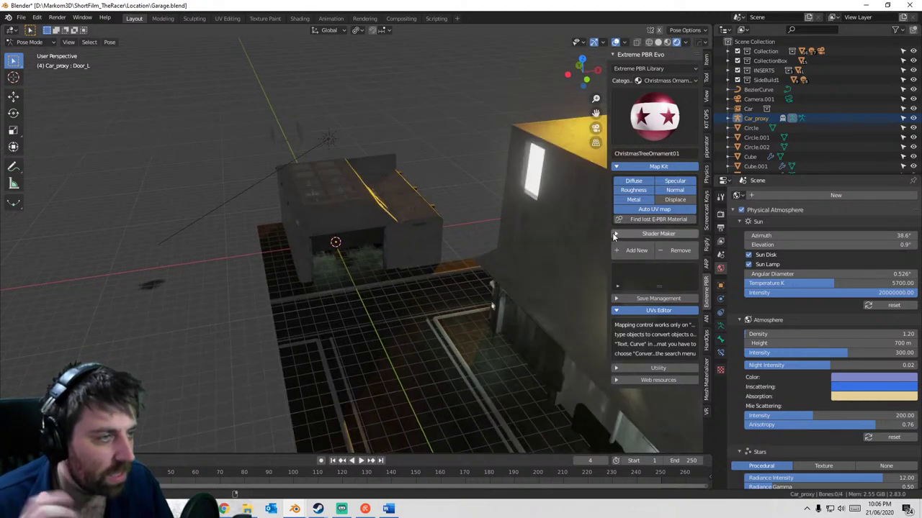
- Expand the Web resources, Utility and Save Management sections of Extreme PBR Evo and look through their options
click(616, 381)
click(616, 369)
scroll(617, 370, down, 3)
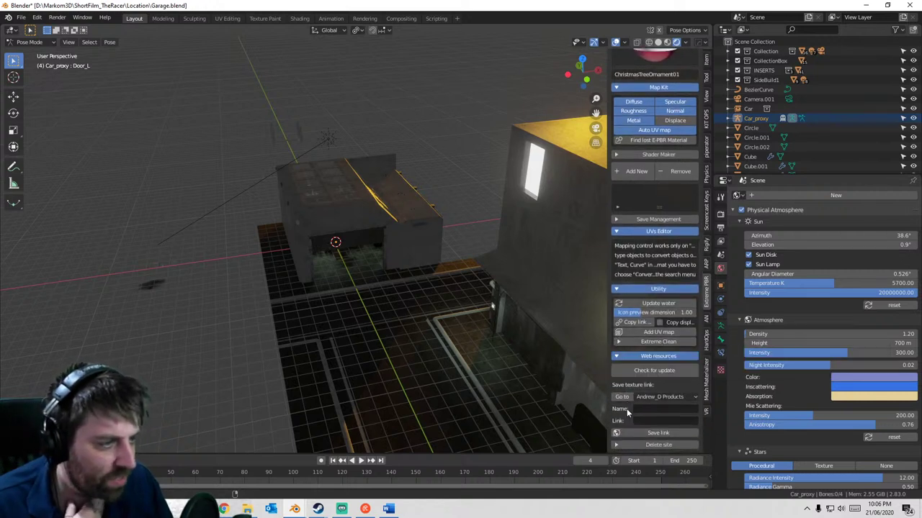
click(623, 220)
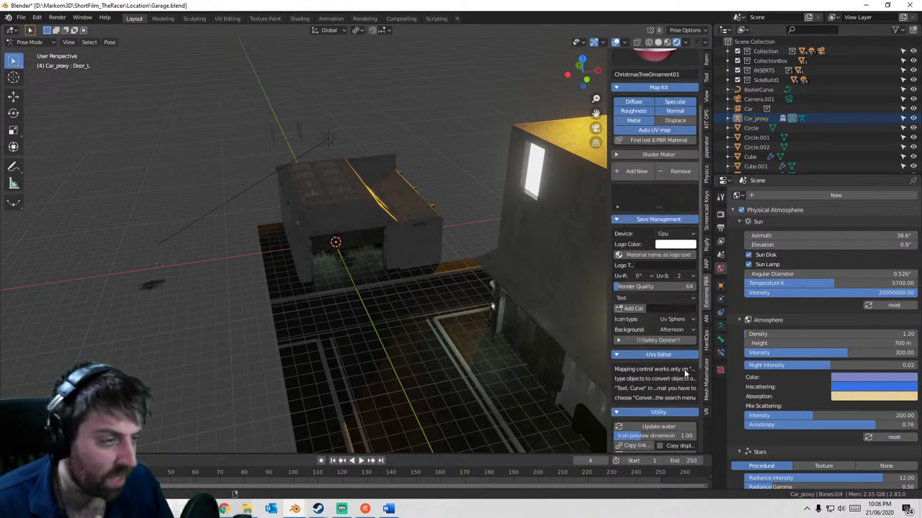
scroll(663, 398, down, 5)
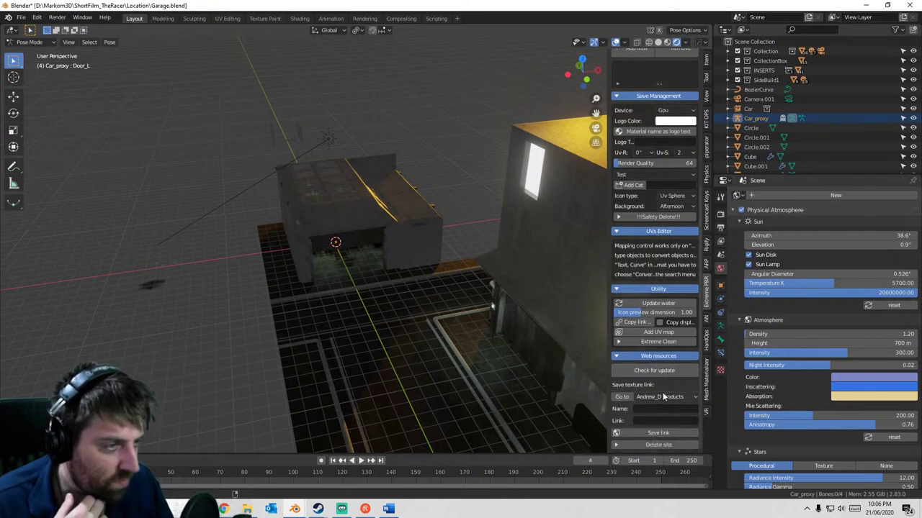
scroll(663, 398, up, 4)
scroll(661, 389, up, 2)
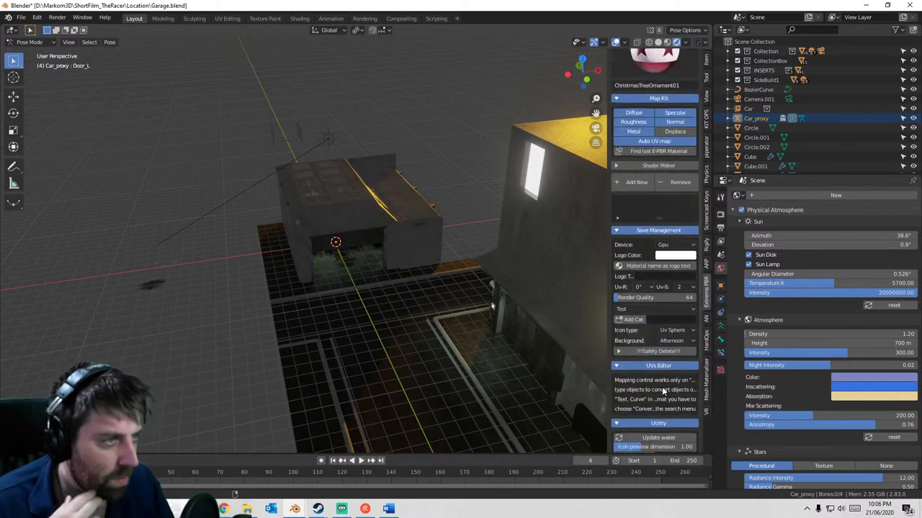
scroll(663, 389, up, 4)
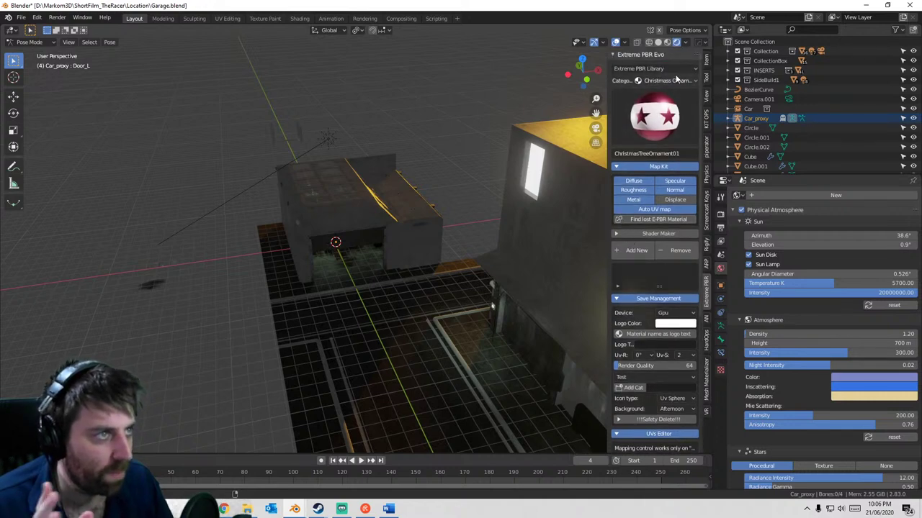
scroll(380, 263, up, 3)
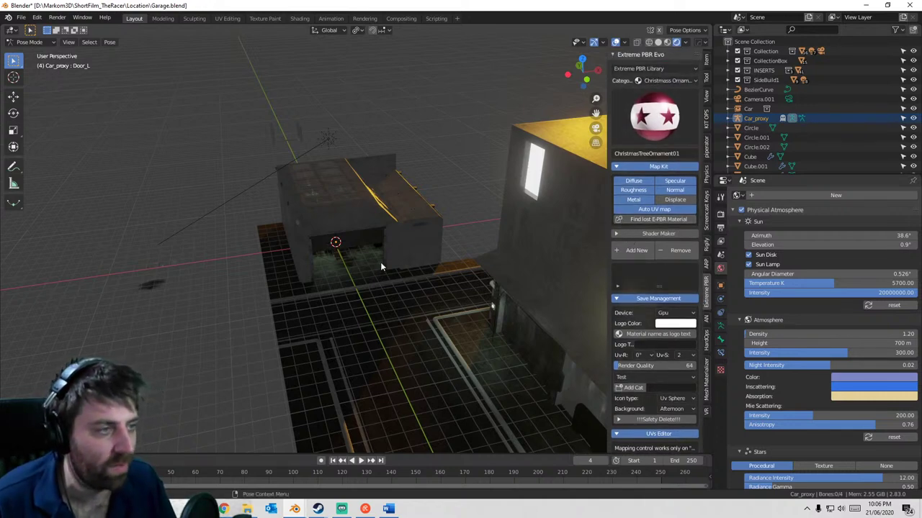
- Bring the view back to the car inside the garage and save Garage.blend
scroll(356, 259, up, 4)
middle_drag(356, 259, 360, 143)
scroll(365, 238, up, 10)
key(ctrl+s)
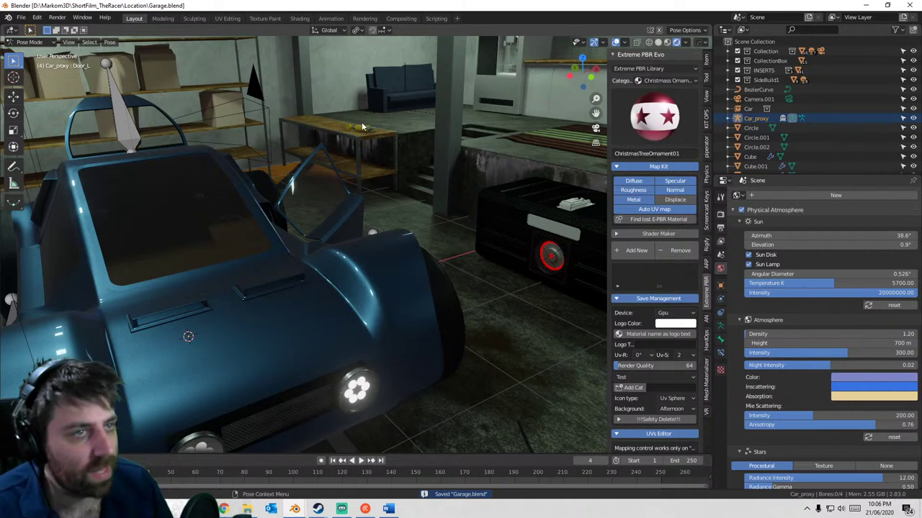
- Switch the viewport to solid shading and look over the posed car and the garage building from outside
click(657, 42)
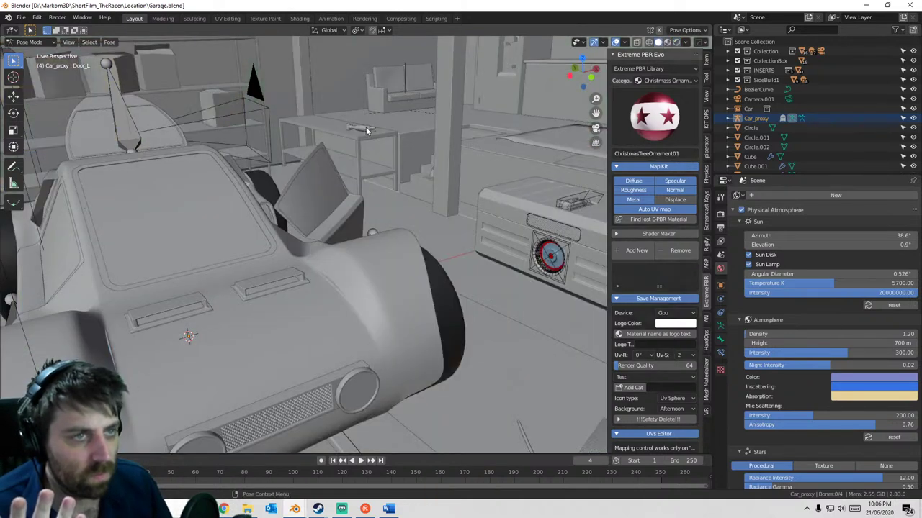
middle_drag(365, 130, 299, 204)
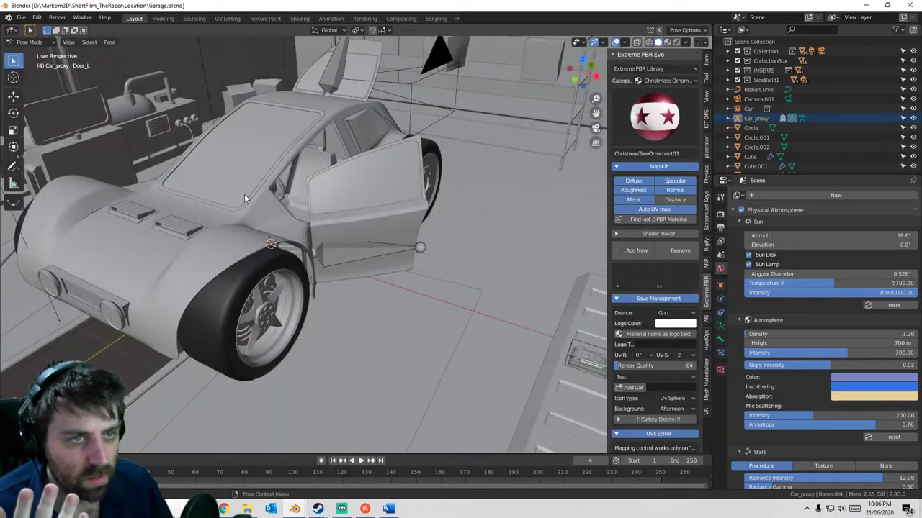
scroll(319, 198, down, 5)
mouse_move(366, 219)
middle_down()
mouse_move(298, 236)
mouse_move(401, 241)
mouse_move(387, 220)
mouse_move(376, 228)
middle_up()
scroll(302, 238, down, 6)
scroll(302, 238, down, 5)
right_click(375, 228)
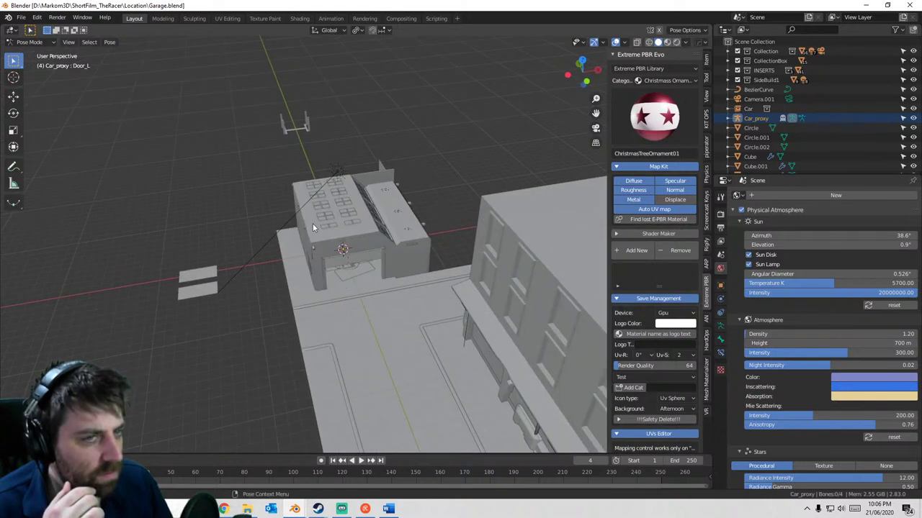
- Switch the Car_proxy armature from Pose Mode to Object Mode, leaving circle selection and keeping X-ray off
scroll(350, 242, up, 4)
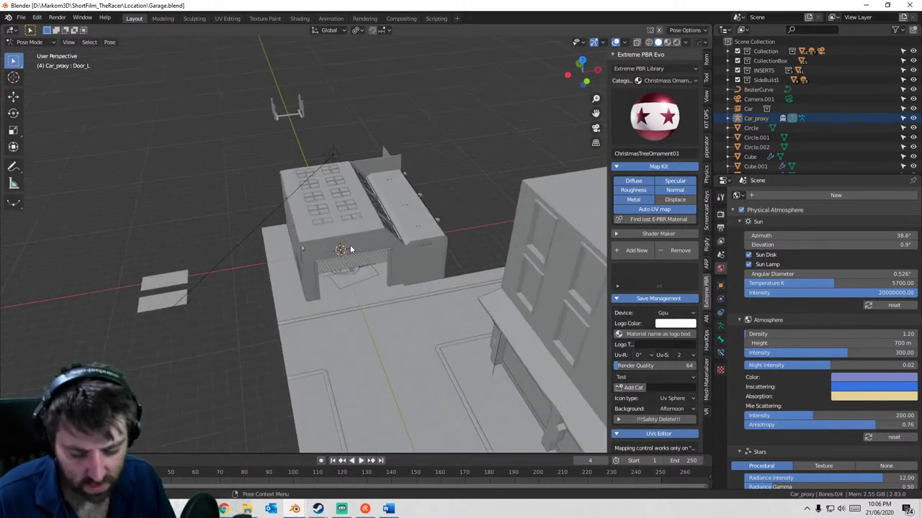
key(c)
right_click(353, 238)
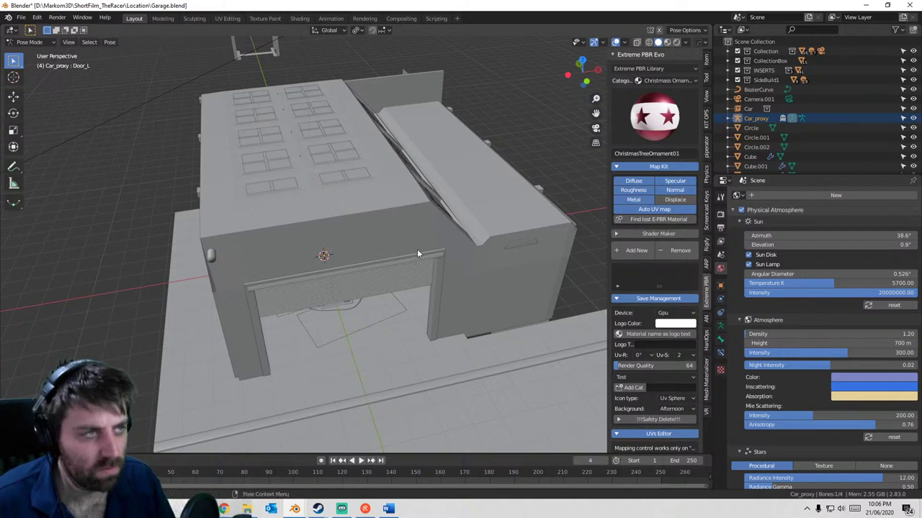
middle_drag(417, 250, 428, 242)
click(637, 44)
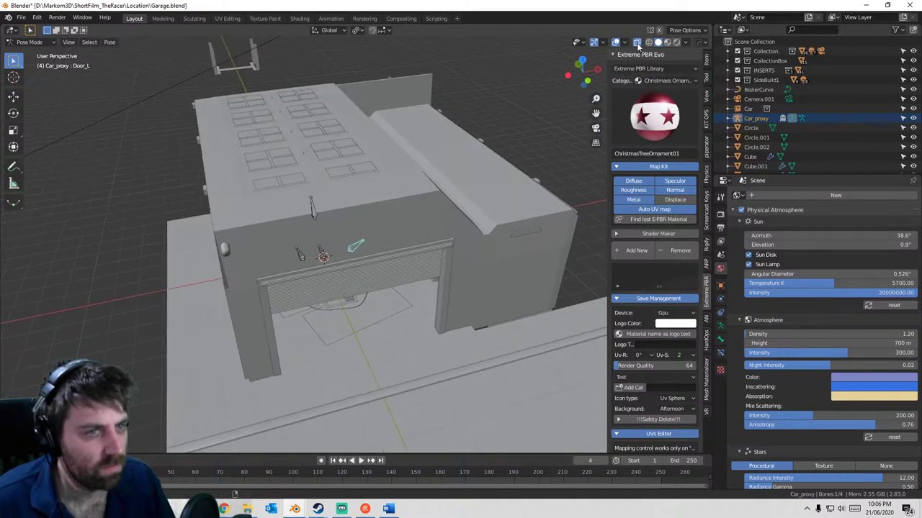
click(636, 42)
click(28, 42)
click(28, 42)
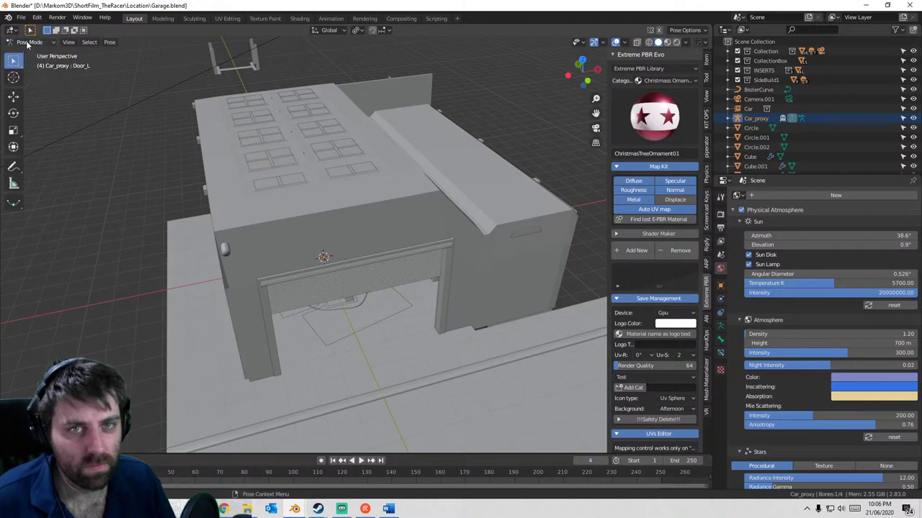
click(28, 42)
click(29, 55)
- Select the SM_Building_Main object inside the garage and check which collections it belongs to in its object properties
middle_drag(338, 316, 347, 270)
scroll(347, 270, up, 5)
click(462, 271)
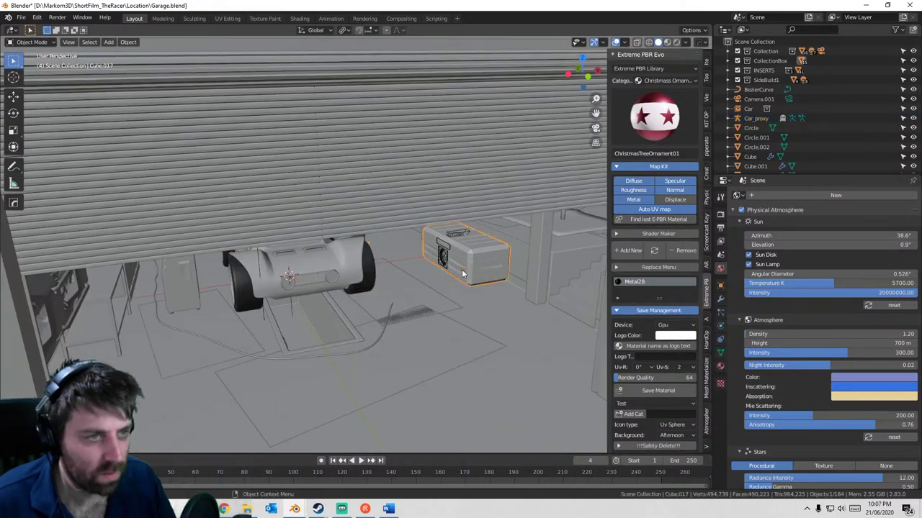
scroll(432, 280, up, 8)
middle_drag(397, 297, 386, 216)
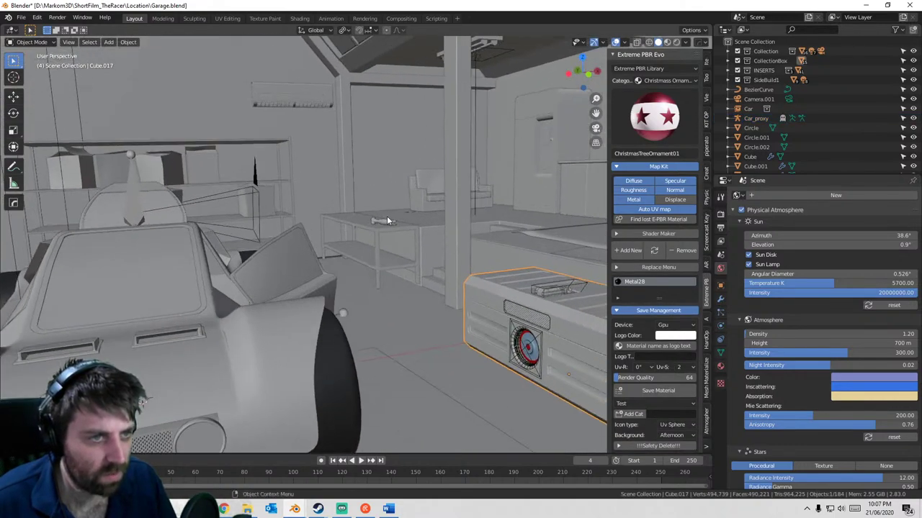
click(385, 221)
click(355, 168)
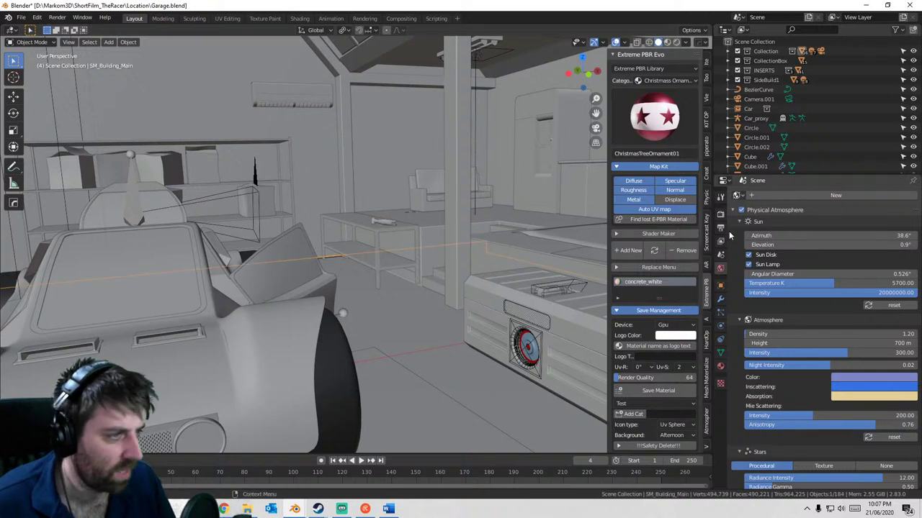
click(721, 286)
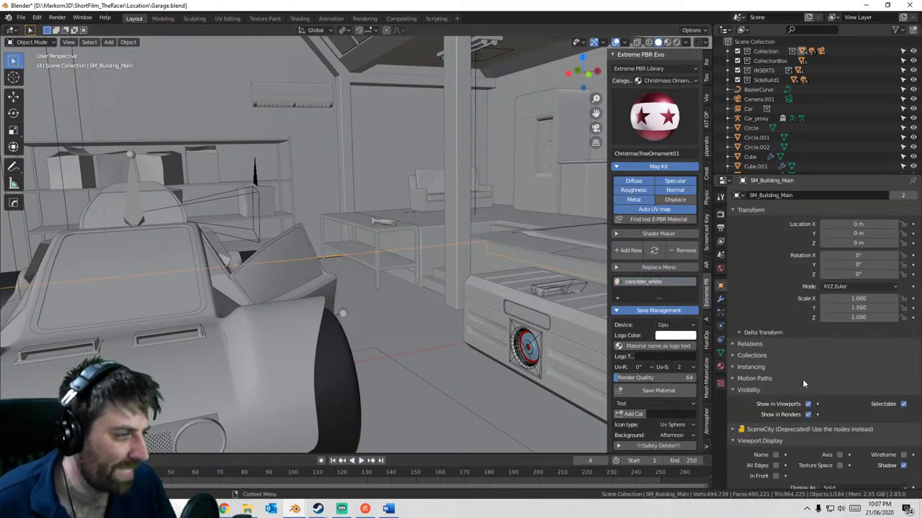
scroll(799, 389, down, 2)
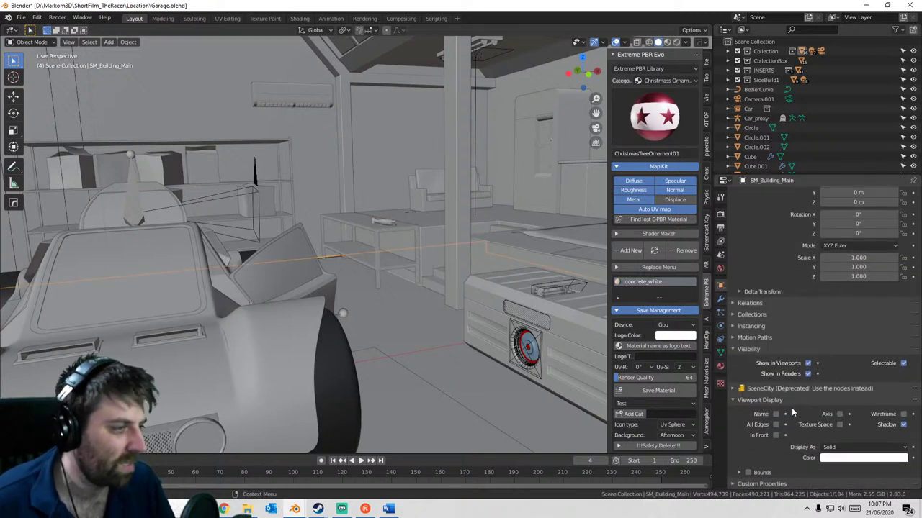
click(731, 314)
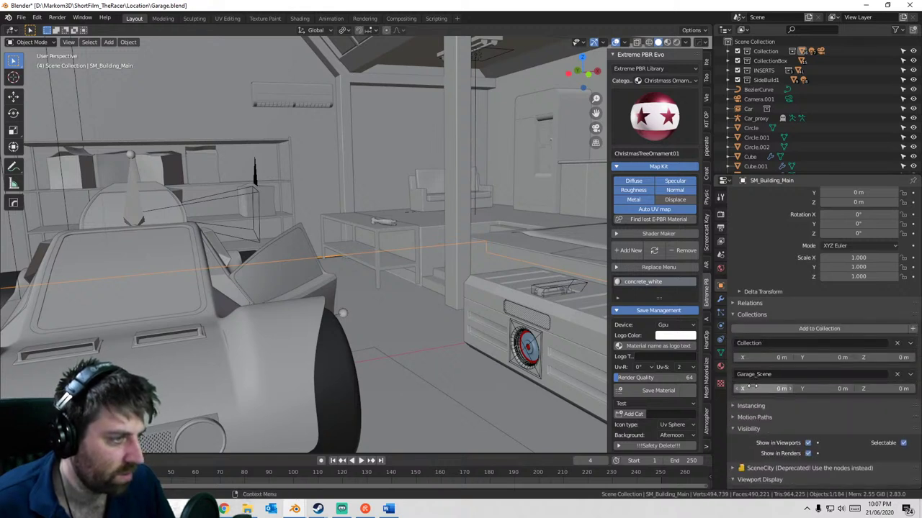
- Assign the yellow-painted tool on the workbench to the existing Garage_Scene collection, discarding the newly created collection
click(385, 223)
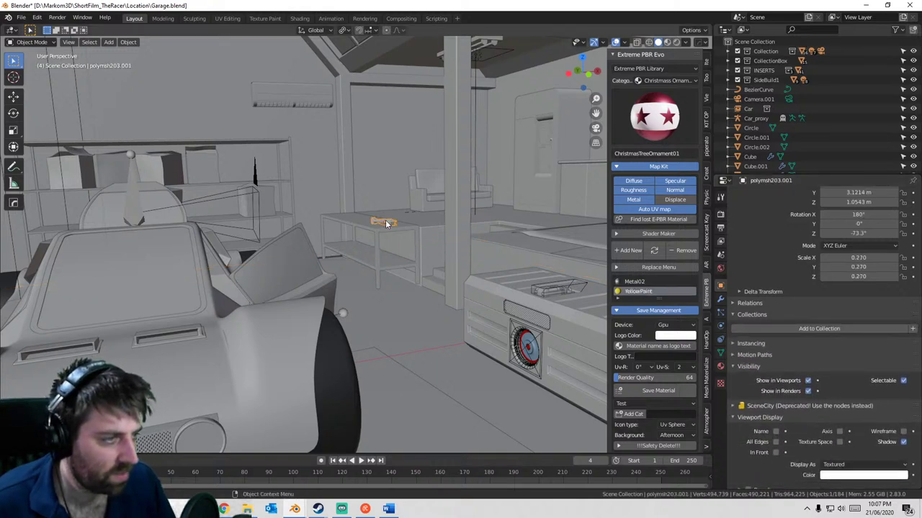
click(913, 328)
click(910, 344)
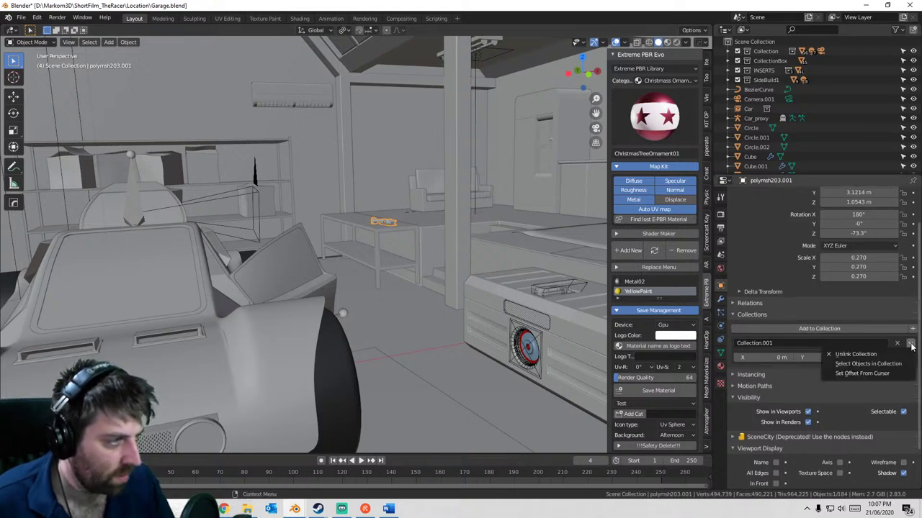
click(897, 344)
click(880, 328)
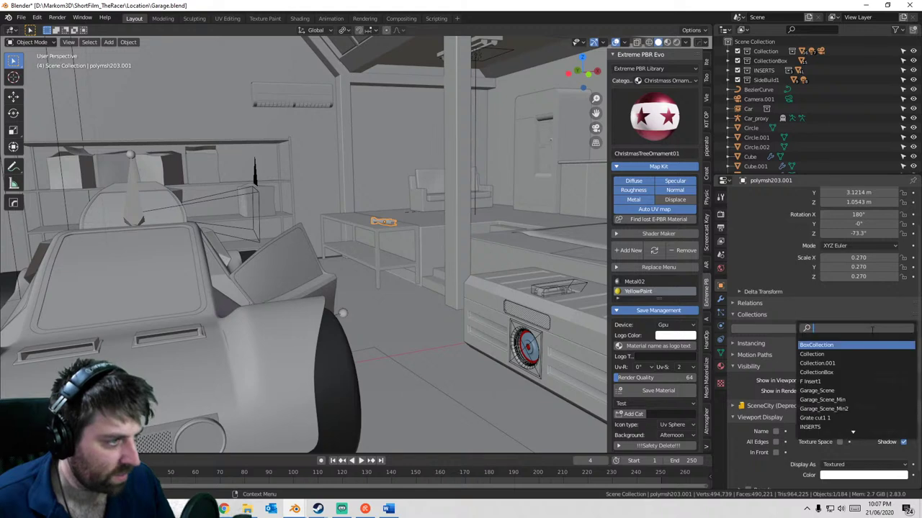
click(852, 391)
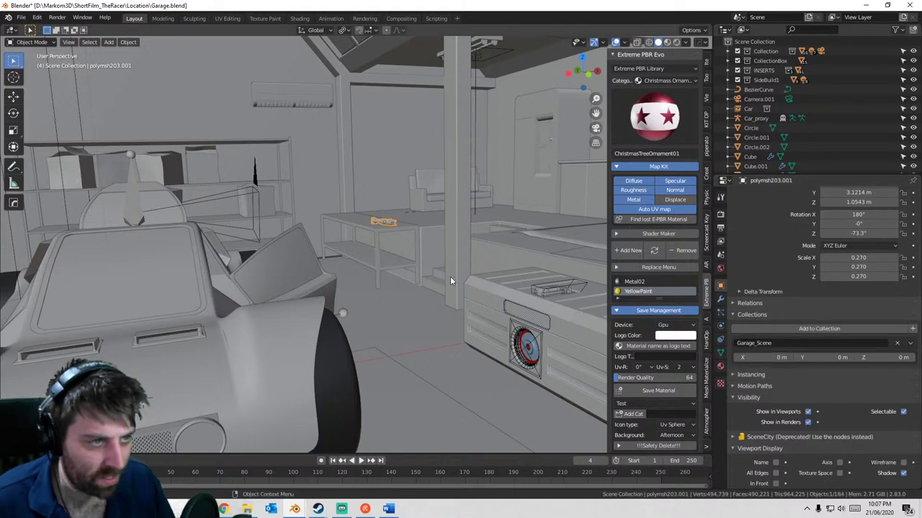
- Check the collection memberships of the carpet plane and the large toolbox, and look around the garage interior
middle_drag(450, 276, 469, 284)
click(494, 221)
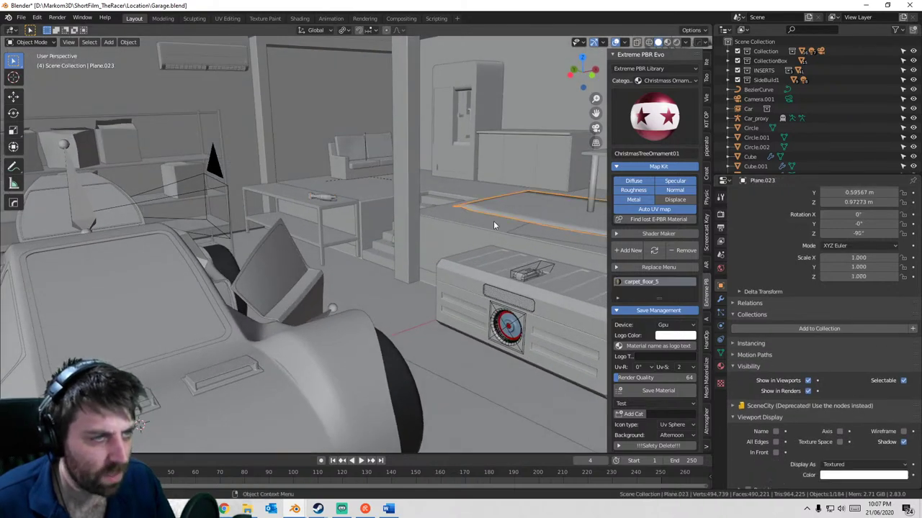
click(487, 247)
click(486, 258)
shift+middle_drag(337, 239, 456, 291)
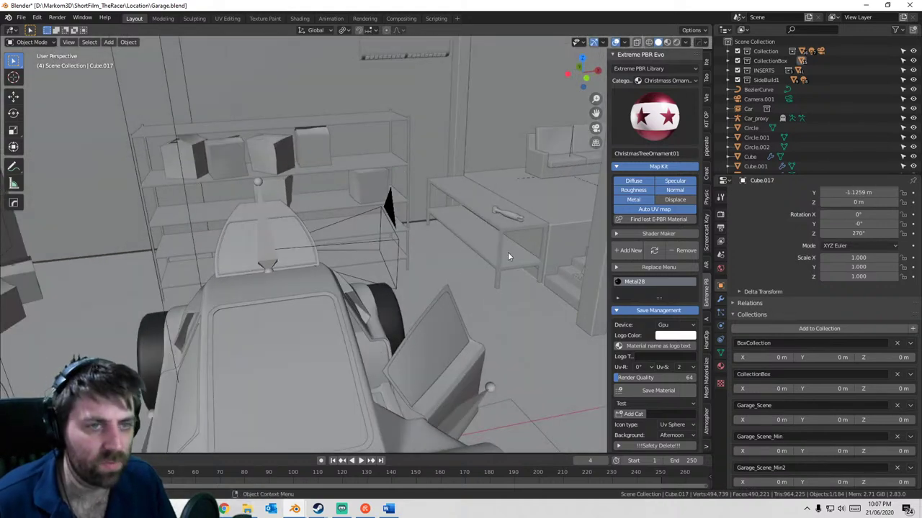
middle_drag(507, 257, 496, 212)
scroll(349, 220, down, 7)
scroll(349, 221, up, 8)
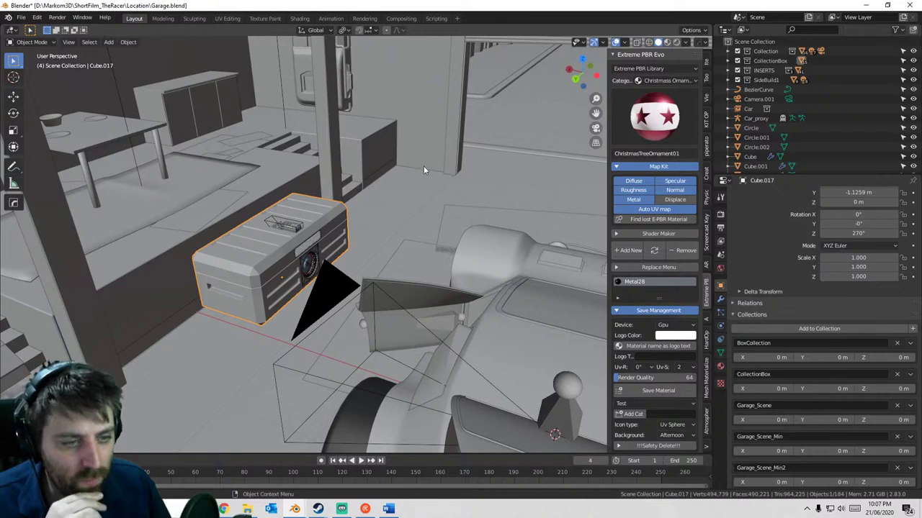
- Open the SpeederBike Blender file from the OneDrive Public folder in File Explorer
mouse_move(297, 509)
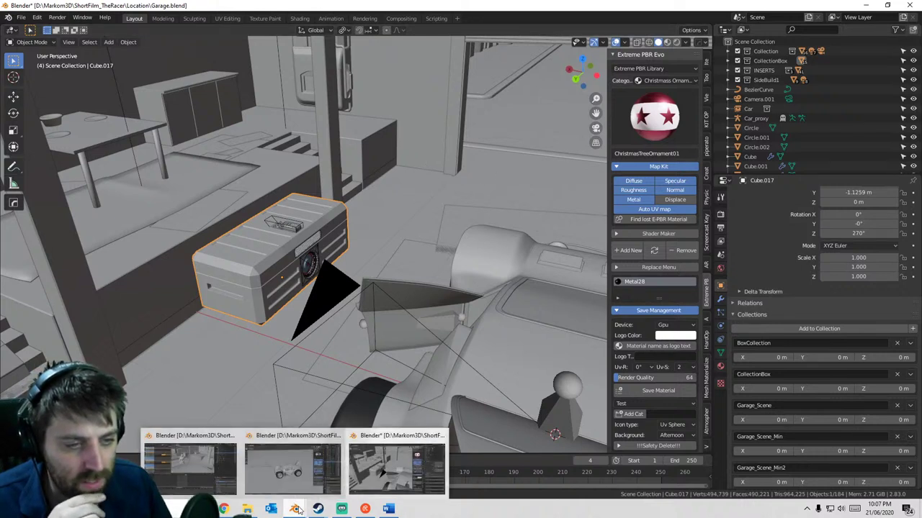
click(247, 509)
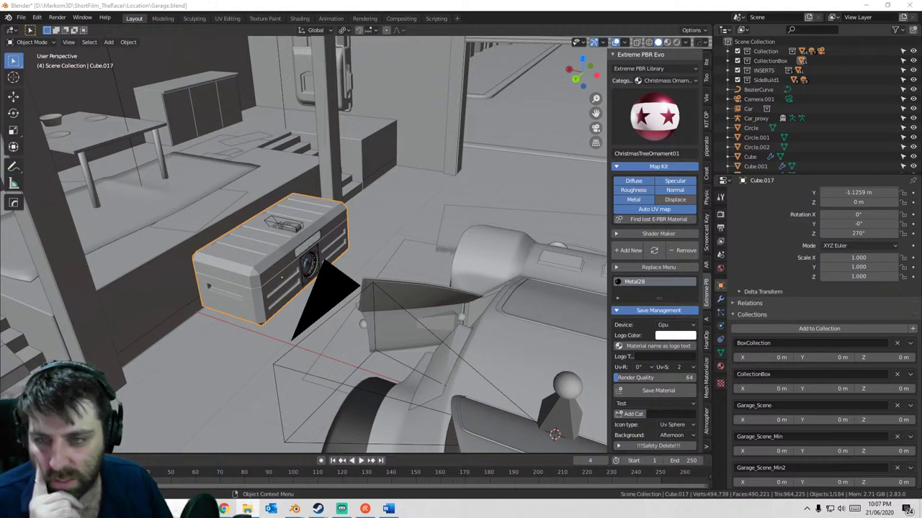
drag(0, 85, 361, 71)
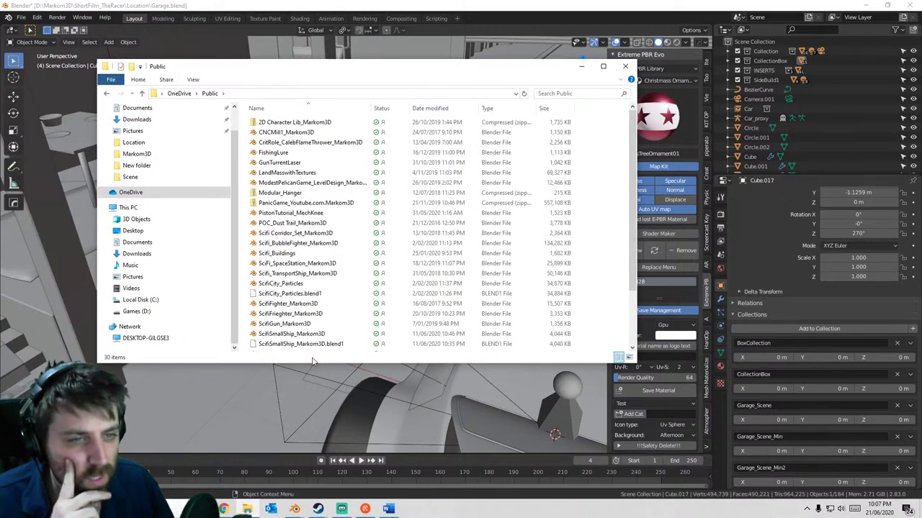
scroll(309, 312, down, 1)
scroll(311, 314, down, 2)
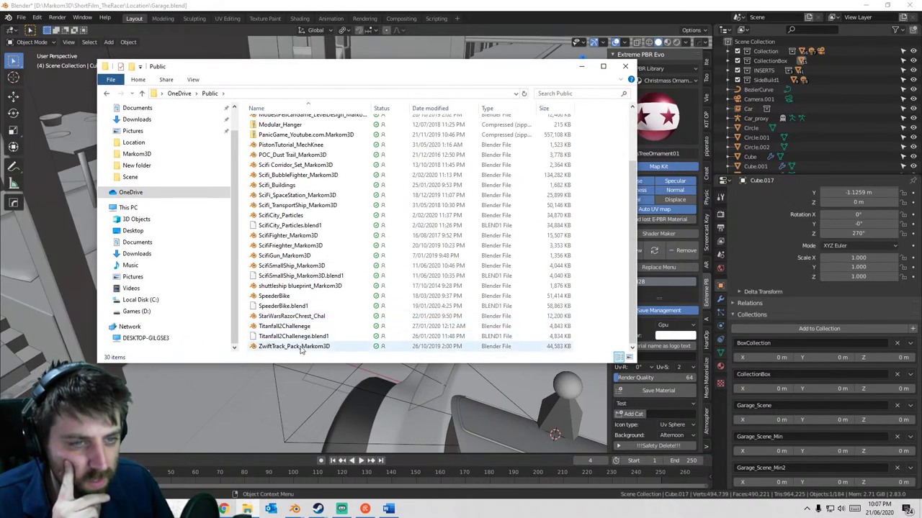
click(283, 297)
double_click(284, 297)
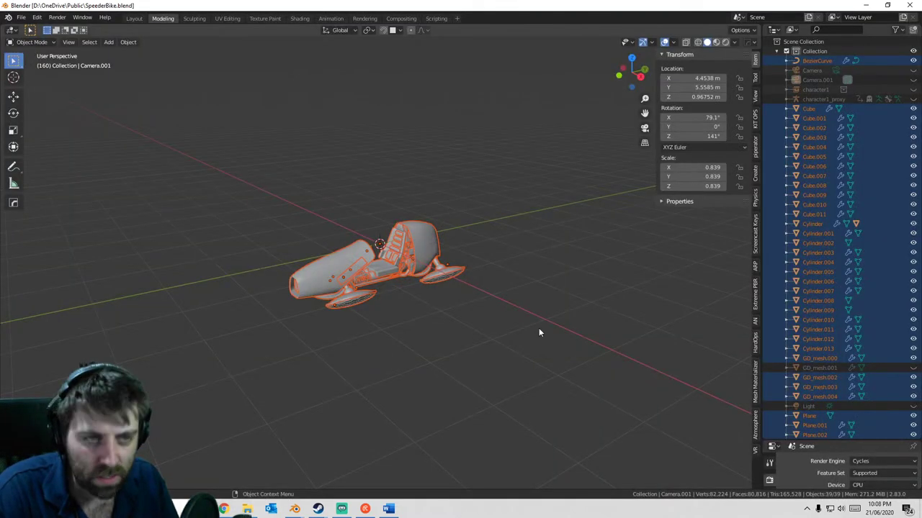
- Switch the viewport to rendered shading and examine the speeder bike from several sides
mouse_move(483, 306)
middle_down()
mouse_move(427, 301)
mouse_move(468, 310)
middle_up()
scroll(428, 301, up, 6)
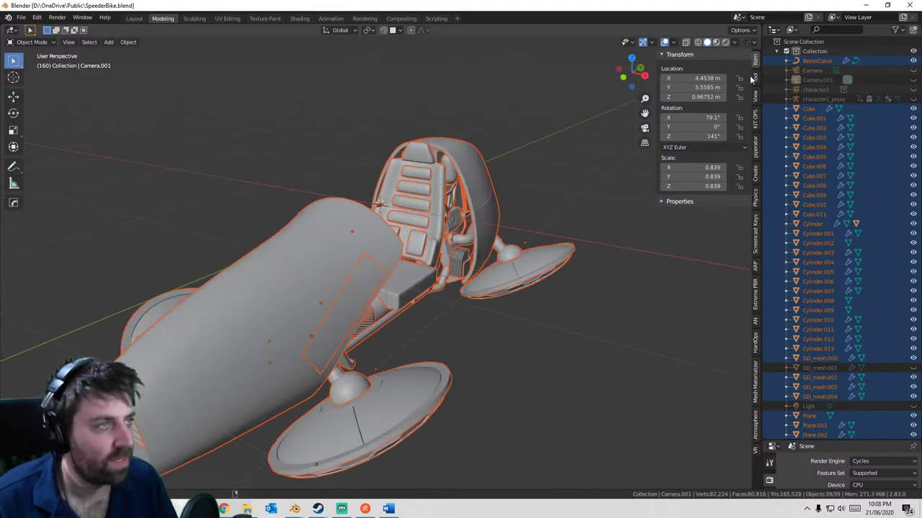
click(723, 41)
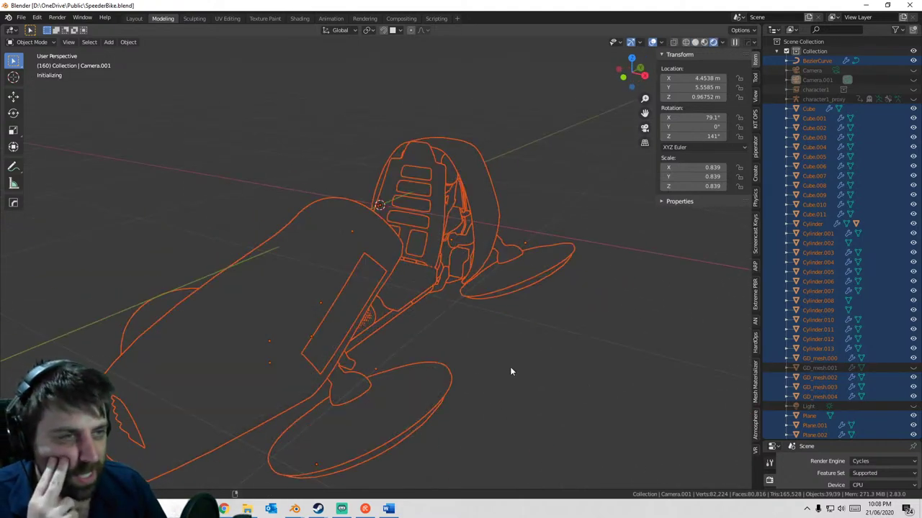
middle_drag(507, 365, 372, 362)
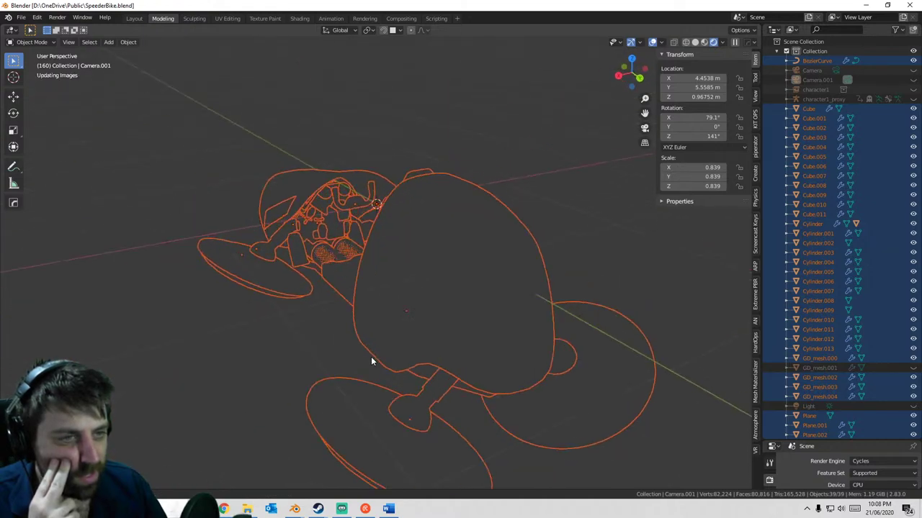
mouse_move(439, 362)
middle_down()
mouse_move(313, 362)
mouse_move(475, 334)
mouse_move(302, 337)
middle_up()
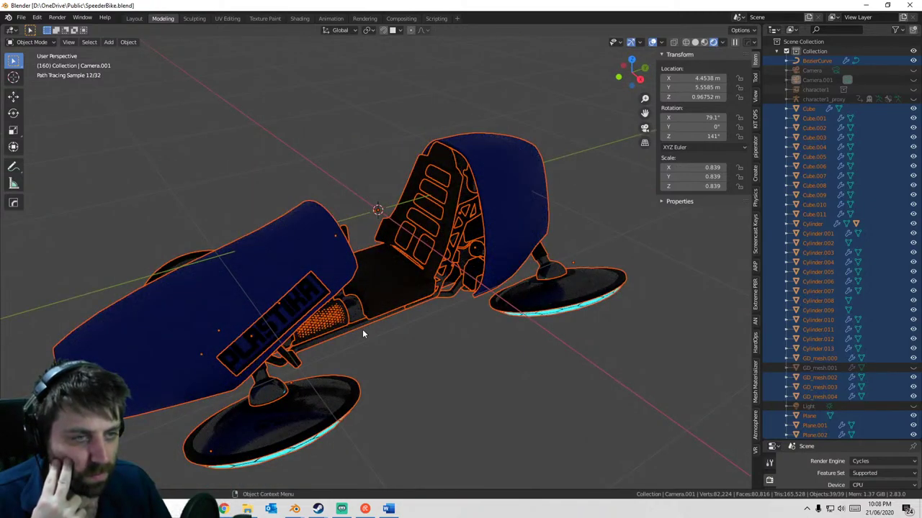
scroll(523, 255, down, 6)
mouse_move(524, 255)
middle_down()
mouse_move(487, 231)
mouse_move(536, 258)
middle_up()
scroll(506, 257, up, 4)
- Add a point light and move it above the bike's nose, to about -1.9 m in Y and 2 m in Z
key(shift+a)
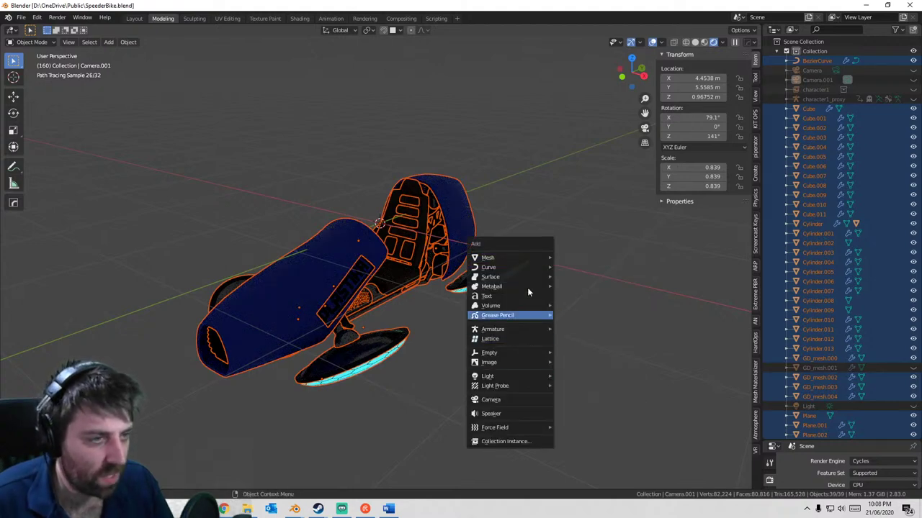
mouse_move(521, 375)
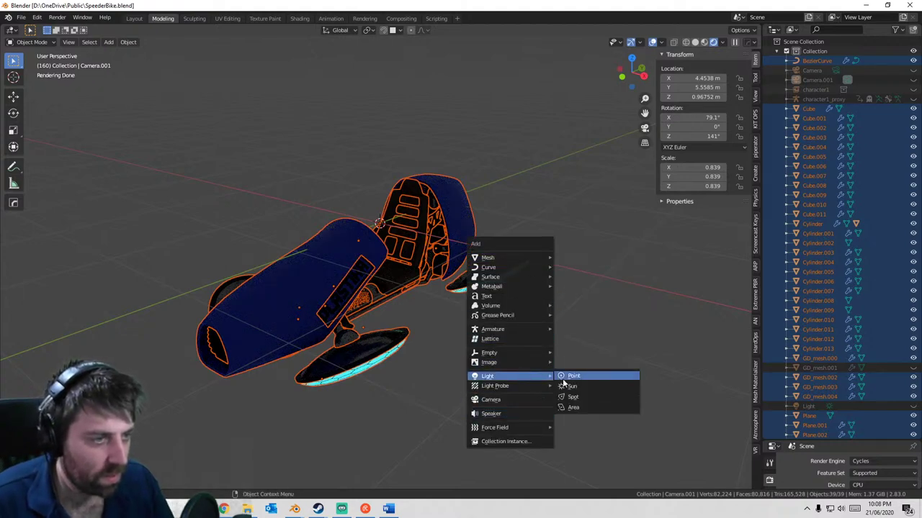
click(569, 376)
middle_drag(505, 321, 519, 315)
key(KP_3)
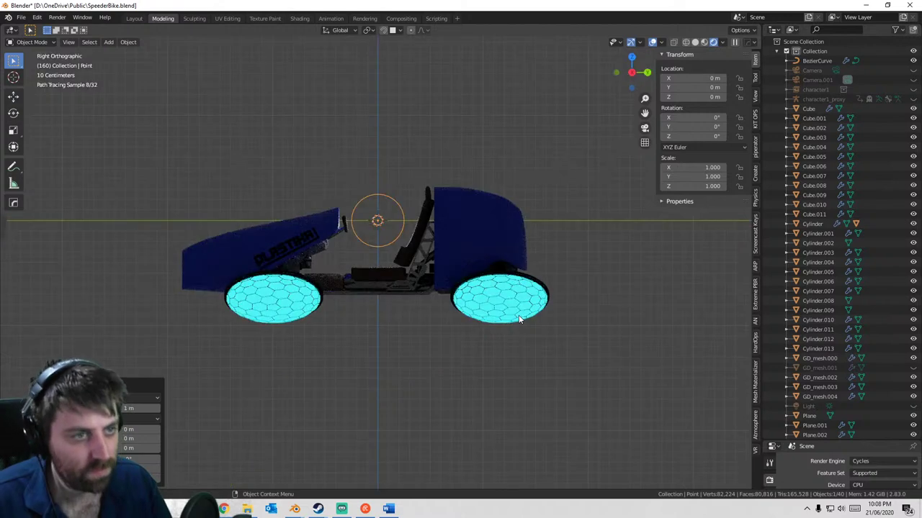
key(g)
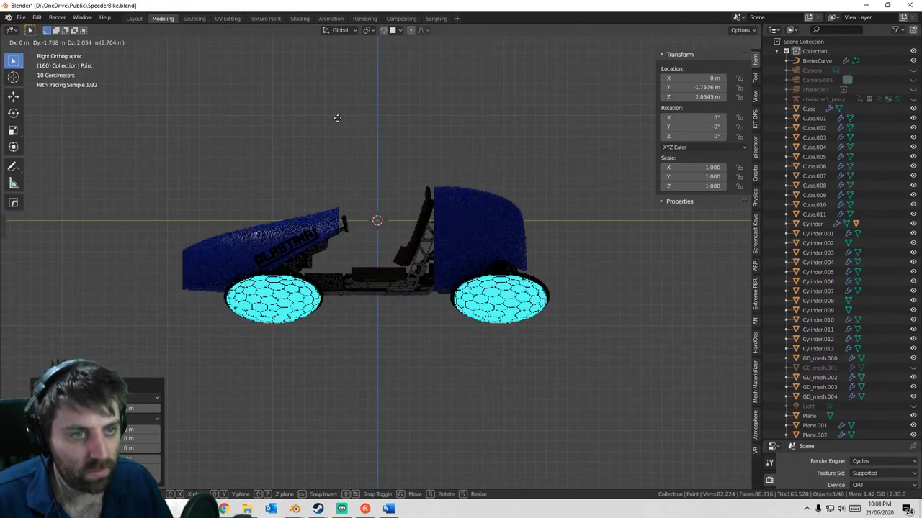
click(321, 128)
- Move the point light beside the bike's nose in top view, to about X 2.56 m and Y -1.77 m
middle_drag(626, 308, 515, 287)
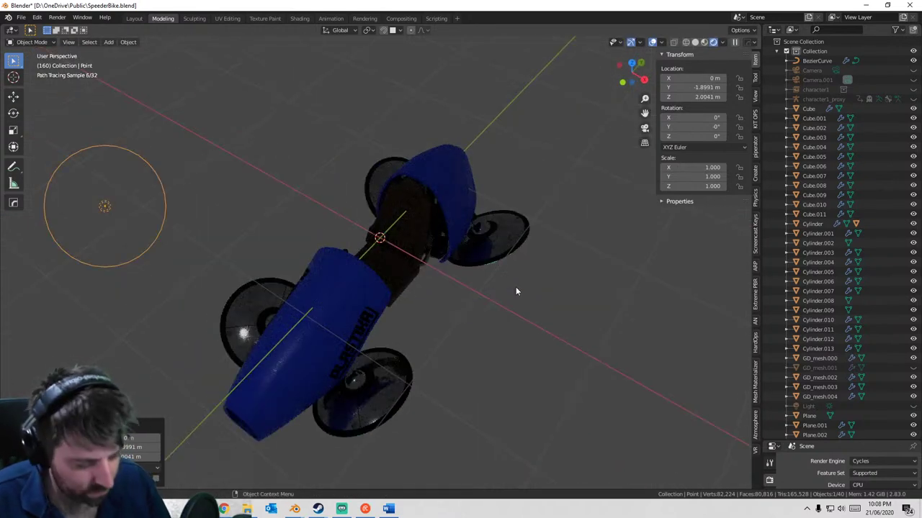
key(KP_7)
scroll(360, 329, down, 5)
key(g)
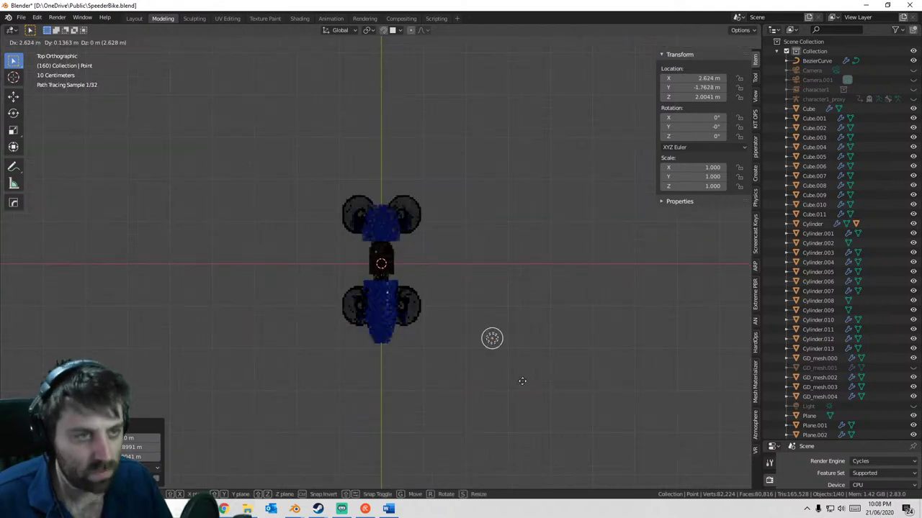
click(518, 389)
- Duplicate the point light twice behind the bike, at about X -4.8 m, Y 2.8 m and X 3.7 m, Y 3.8 m
key(shift+d)
click(231, 214)
key(shift+d)
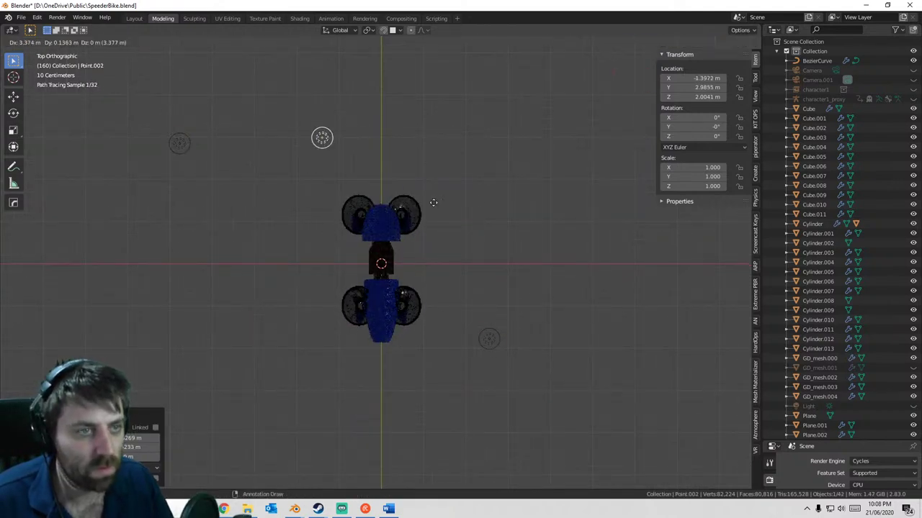
click(606, 171)
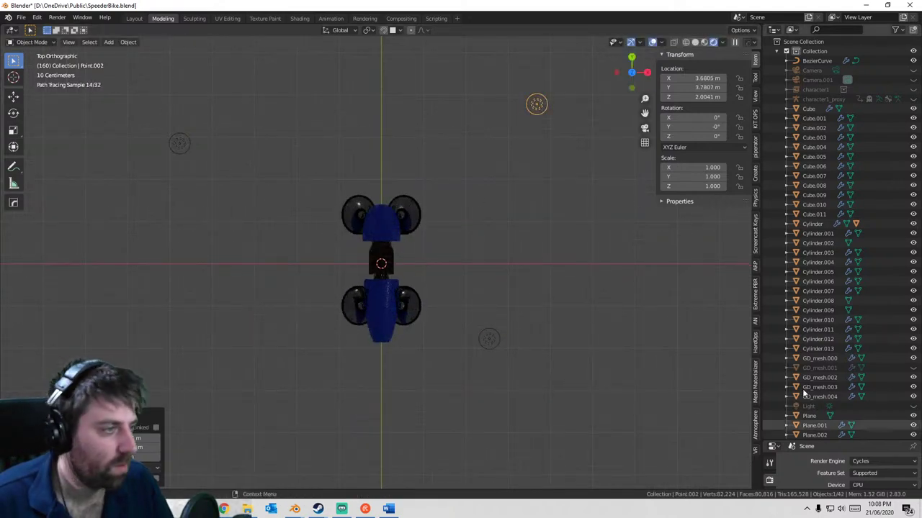
- Enlarge the properties area and set the power of the point light beside the bike's nose to 200 W
click(489, 339)
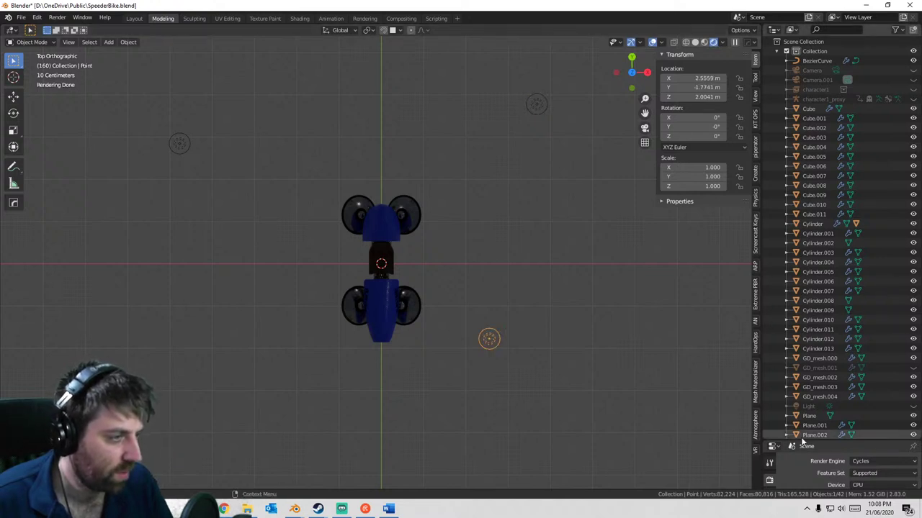
drag(801, 440, 796, 154)
click(769, 308)
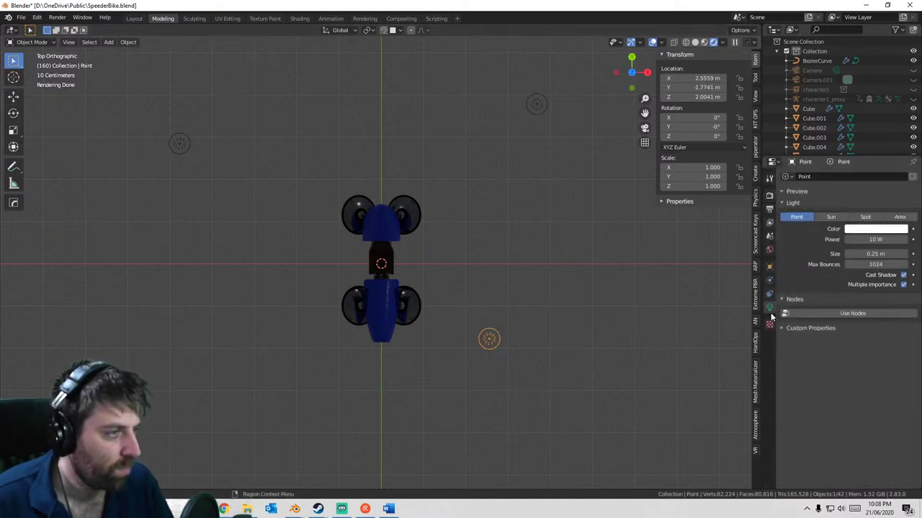
click(871, 240)
text(200)
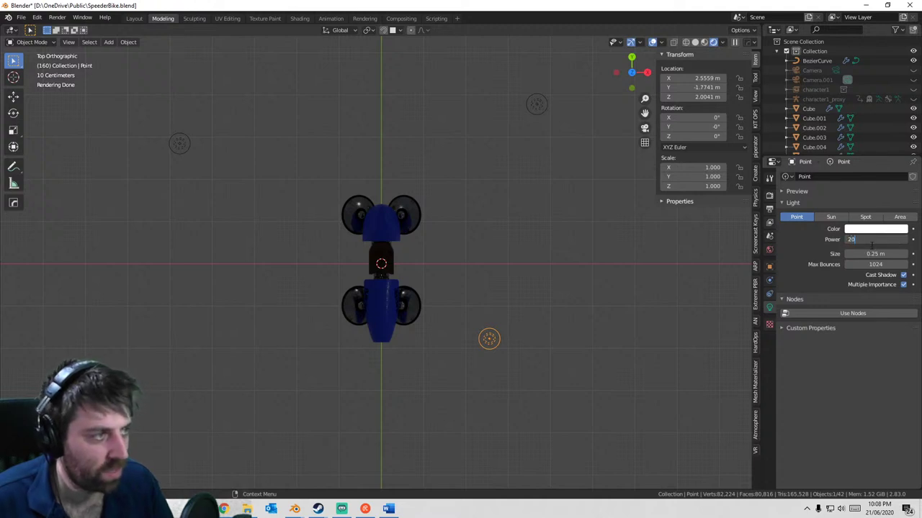
key(Return)
- Give the rear point light on the positive X side a power of 400 W and a pale blue colour
click(538, 105)
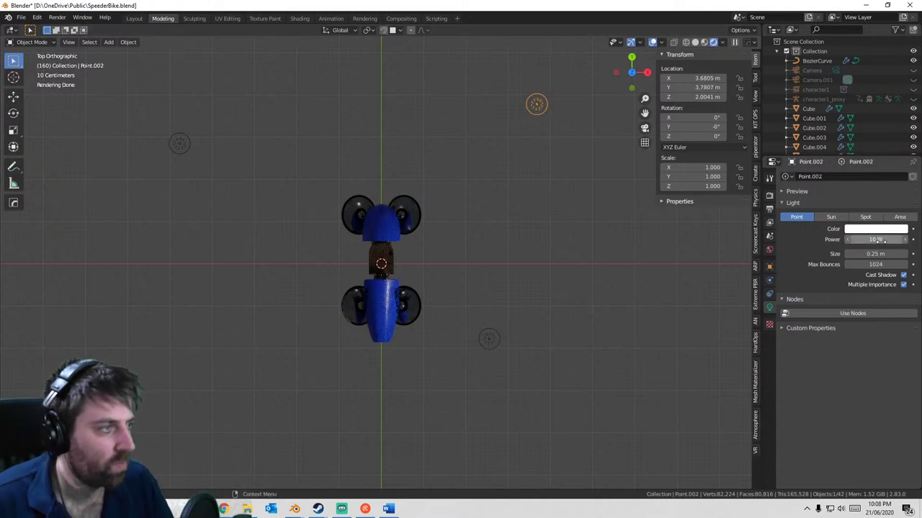
click(874, 240)
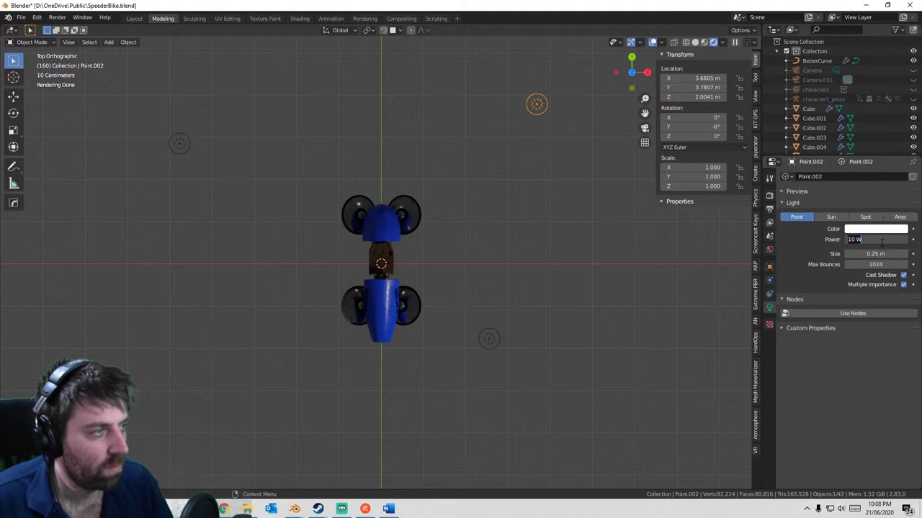
text(400)
key(Return)
click(866, 230)
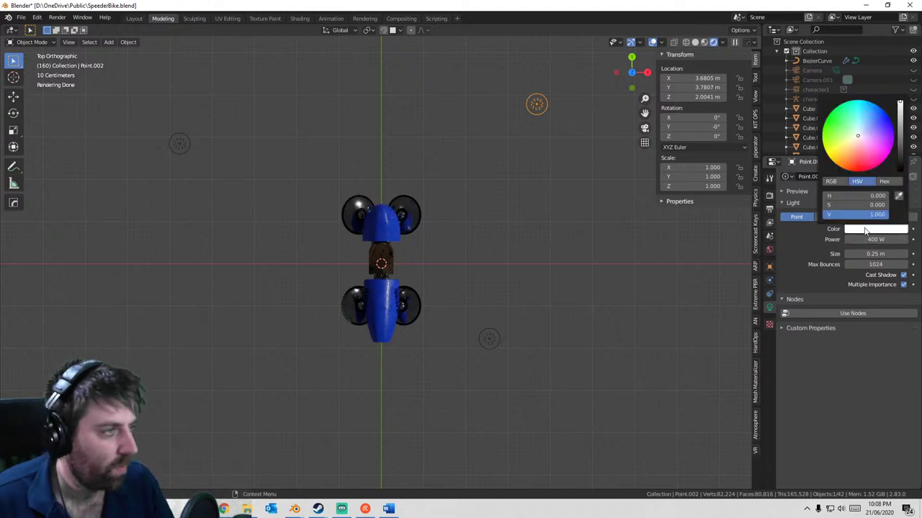
click(863, 130)
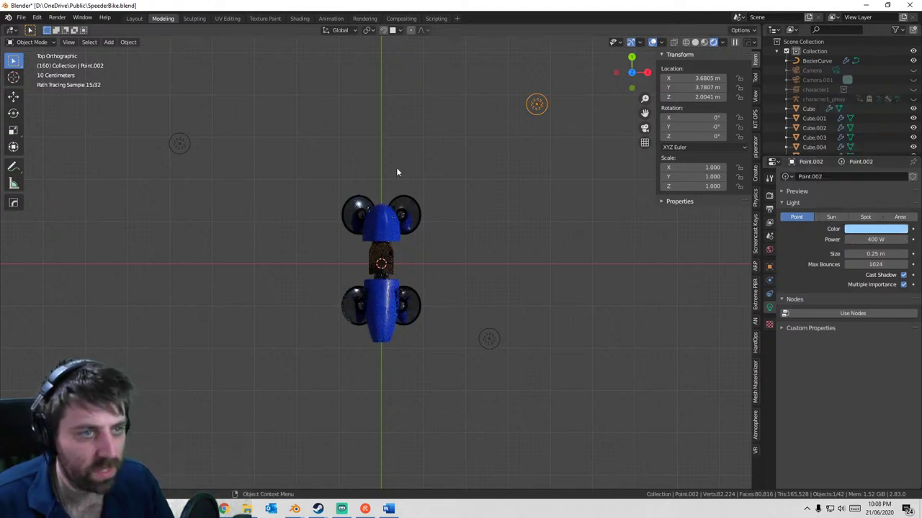
- Give the rear point light on the negative X side a power of 300 W and an orange colour
click(179, 142)
click(875, 240)
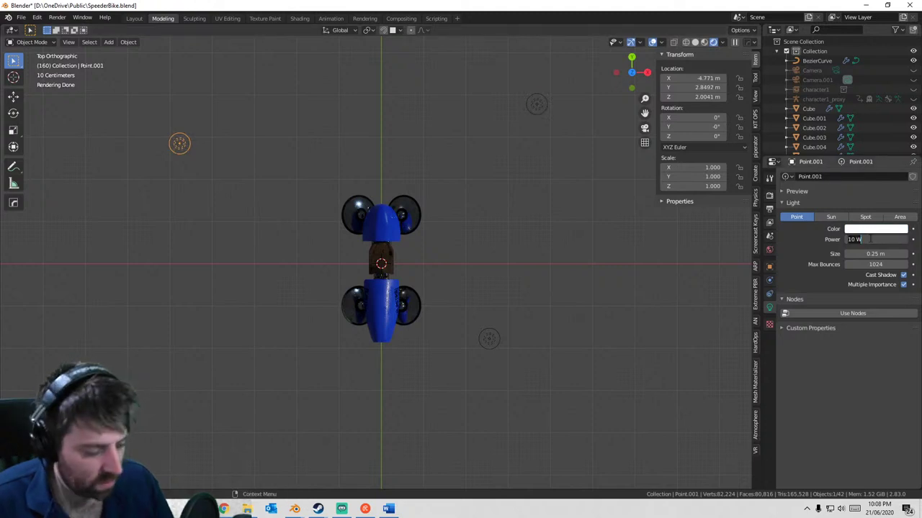
text(300)
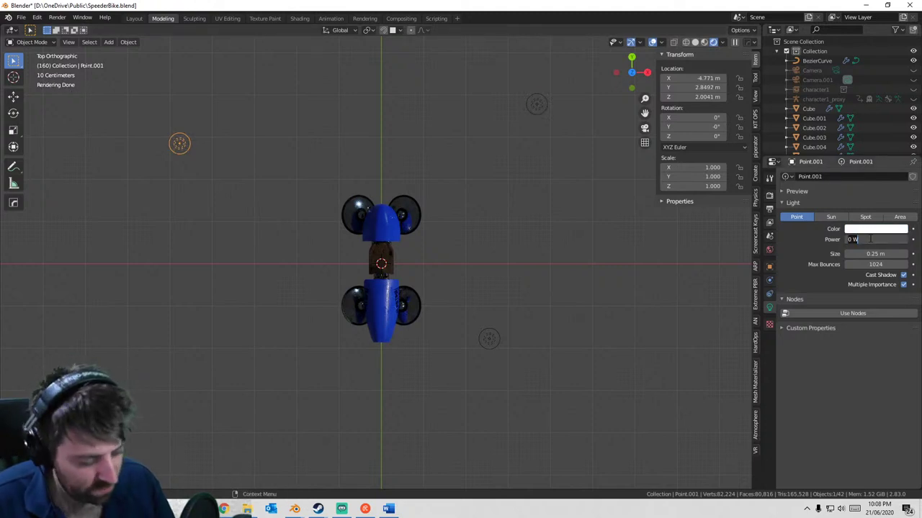
key(Return)
click(875, 229)
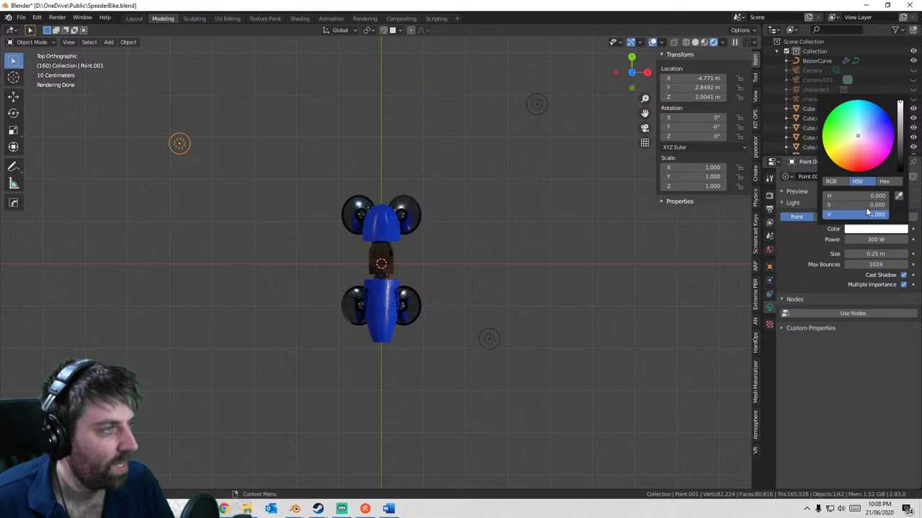
click(852, 154)
- Set the power of the white point light beside the bike's nose to 500 W
middle_drag(465, 286, 417, 343)
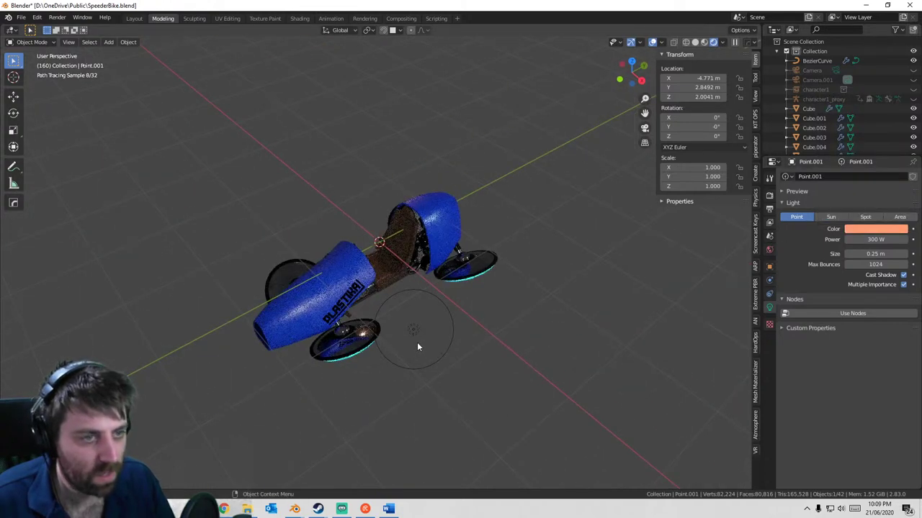
click(416, 338)
click(867, 239)
text(500)
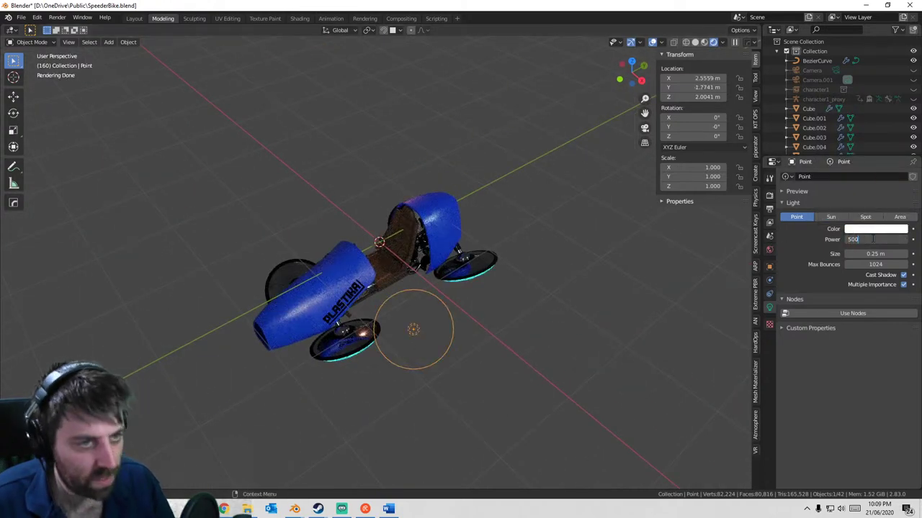
key(Return)
- Switch the render engine to Eevee and examine the lit speeder bike from the front and rear
middle_drag(490, 363, 533, 308)
click(568, 347)
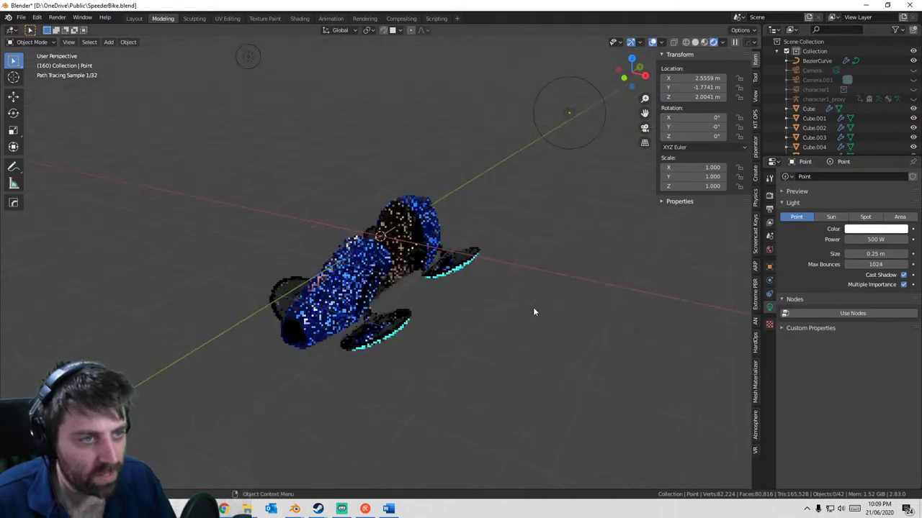
scroll(533, 307, up, 4)
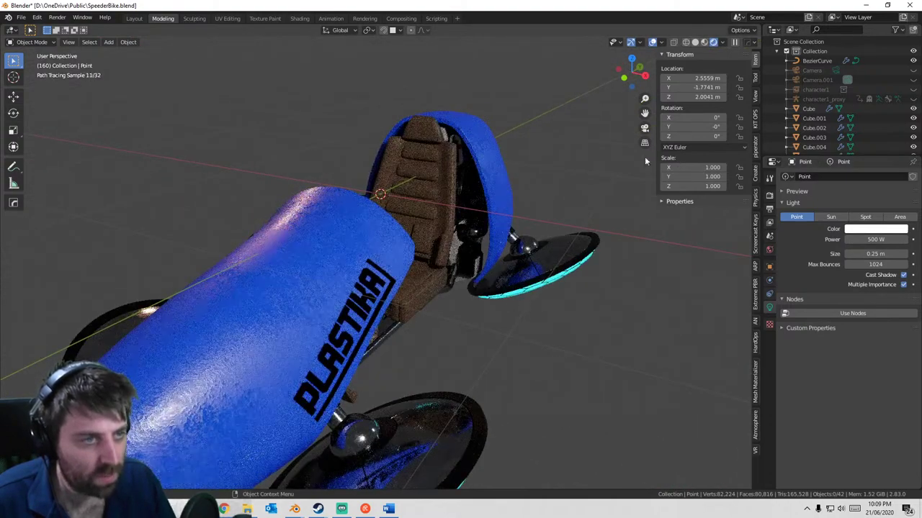
click(769, 195)
click(882, 177)
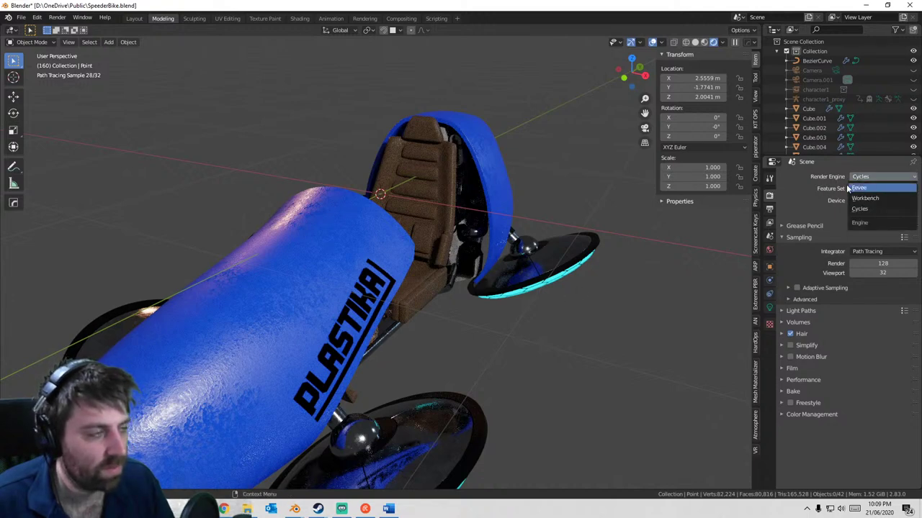
key(Return)
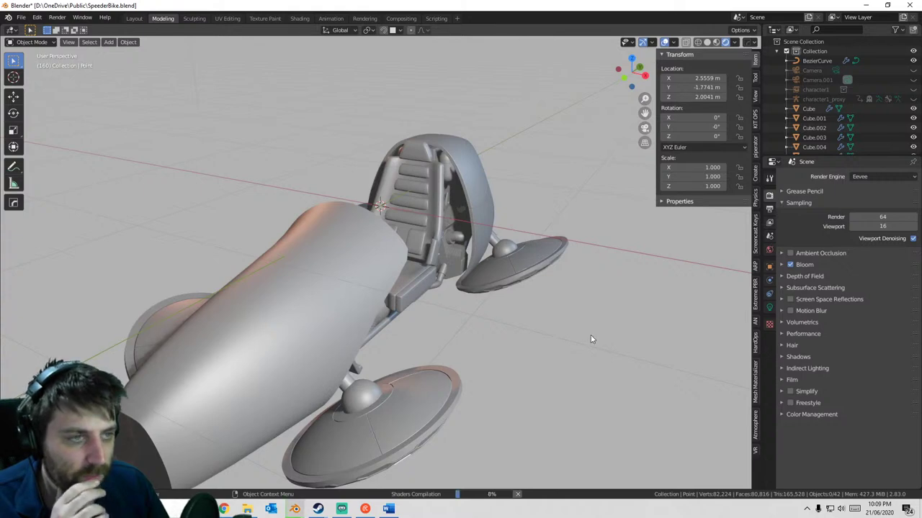
middle_drag(592, 339, 334, 331)
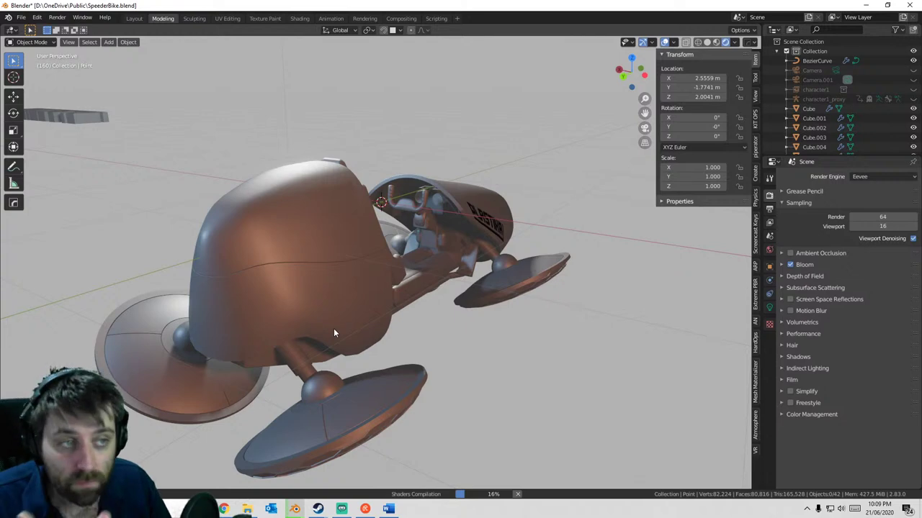
middle_drag(469, 352, 444, 354)
mouse_move(374, 361)
middle_down()
mouse_move(522, 332)
mouse_move(425, 340)
mouse_move(468, 341)
mouse_move(485, 326)
mouse_move(468, 291)
mouse_move(360, 260)
mouse_move(305, 289)
mouse_move(409, 321)
mouse_move(374, 284)
middle_up()
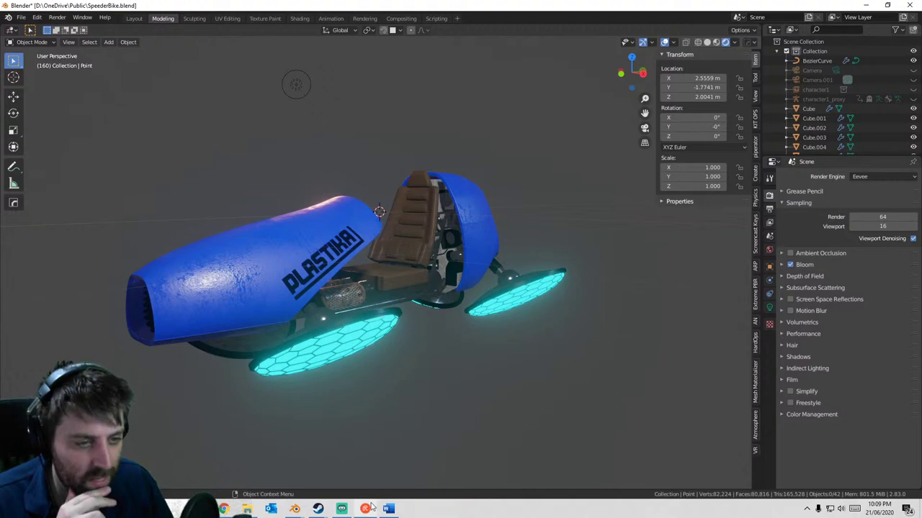
- Switch to the Garage.blend window and examine the garage front, the car and the large toolbox from several angles
mouse_move(294, 509)
click(339, 473)
middle_drag(489, 317, 421, 288)
scroll(373, 290, down, 4)
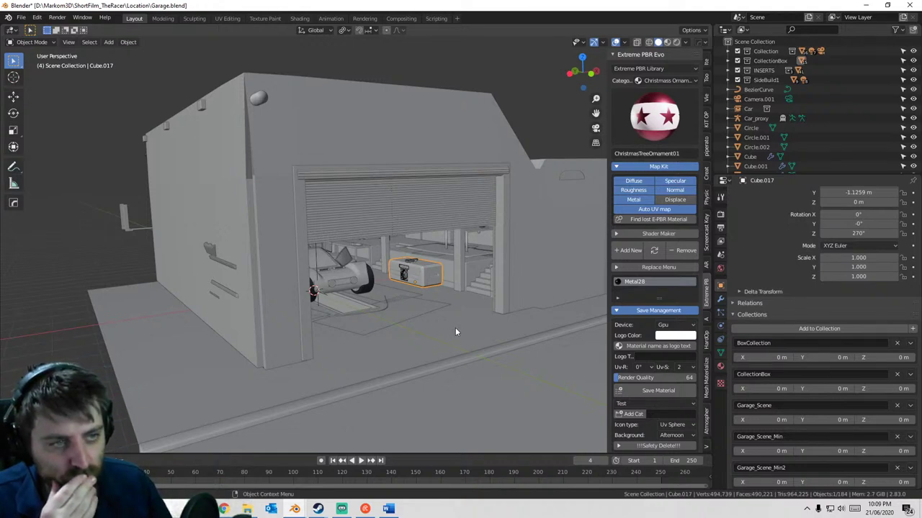
middle_drag(455, 331, 410, 335)
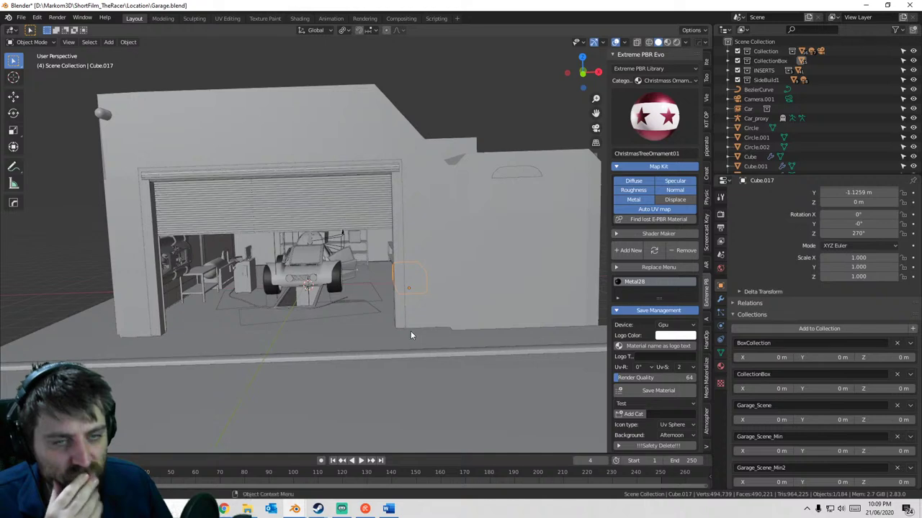
scroll(408, 328, up, 6)
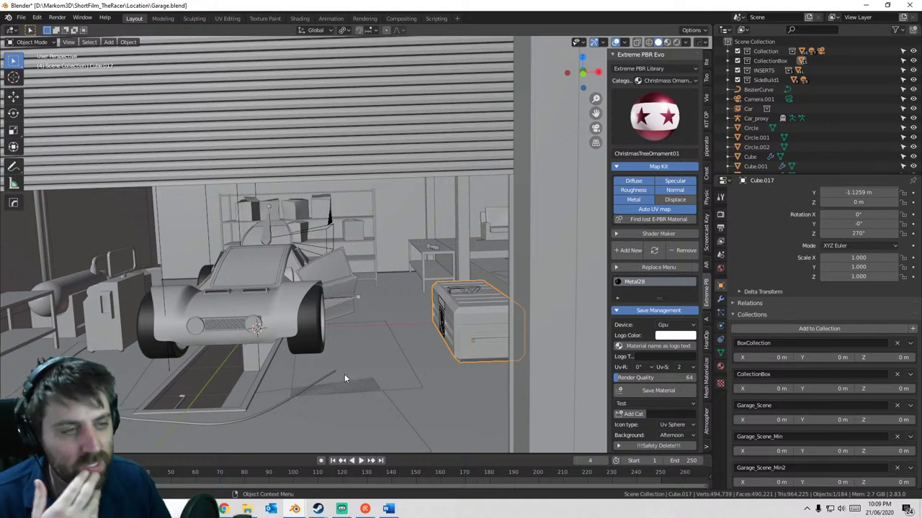
scroll(350, 380, down, 3)
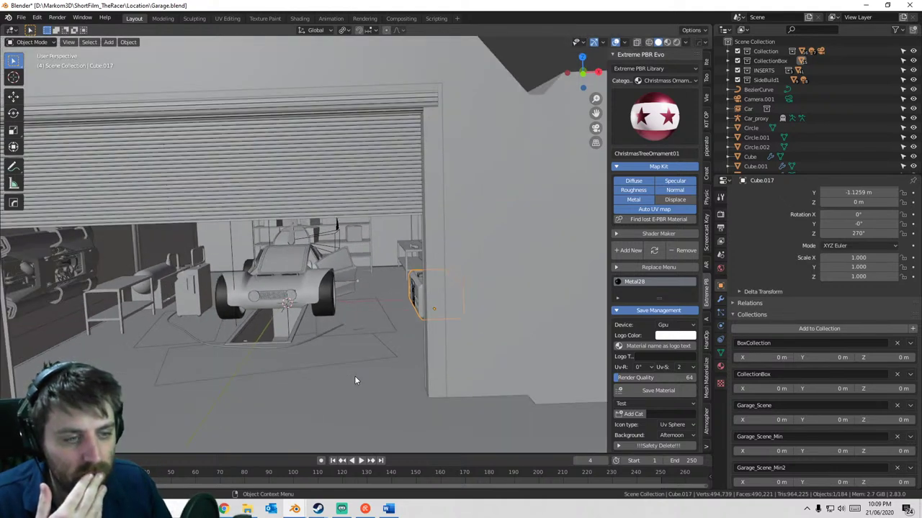
scroll(357, 377, up, 8)
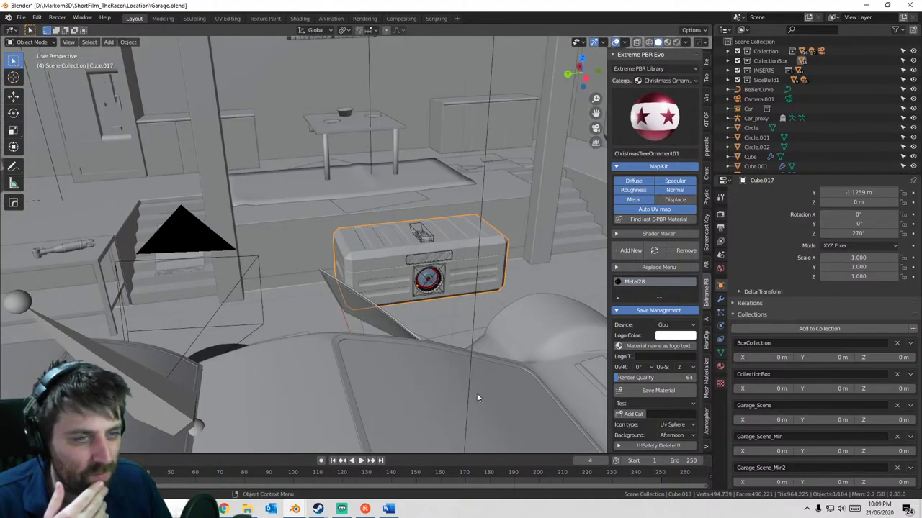
middle_drag(477, 398, 422, 380)
click(402, 251)
click(390, 243)
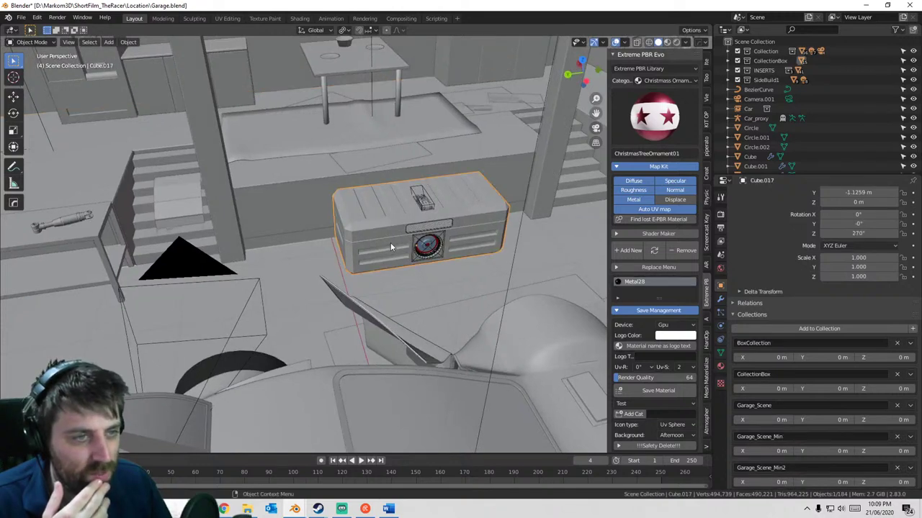
middle_drag(390, 242, 491, 260)
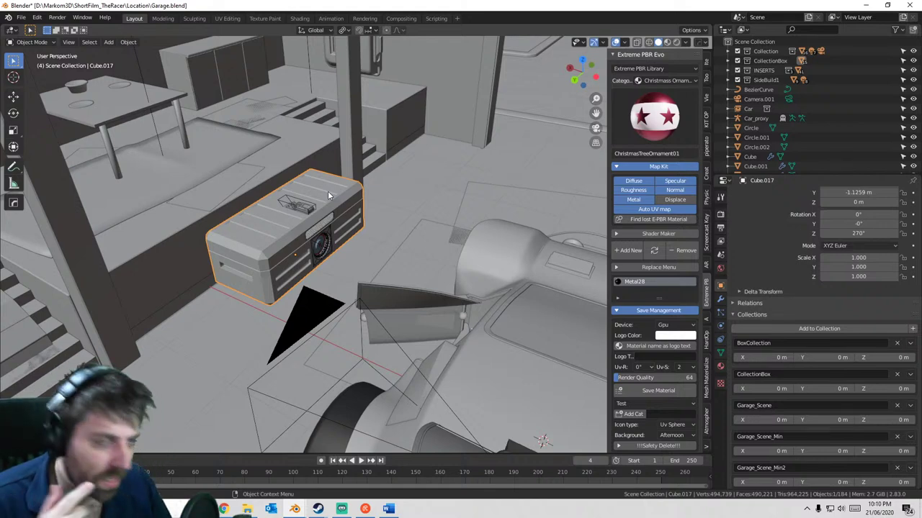
middle_drag(371, 241, 317, 230)
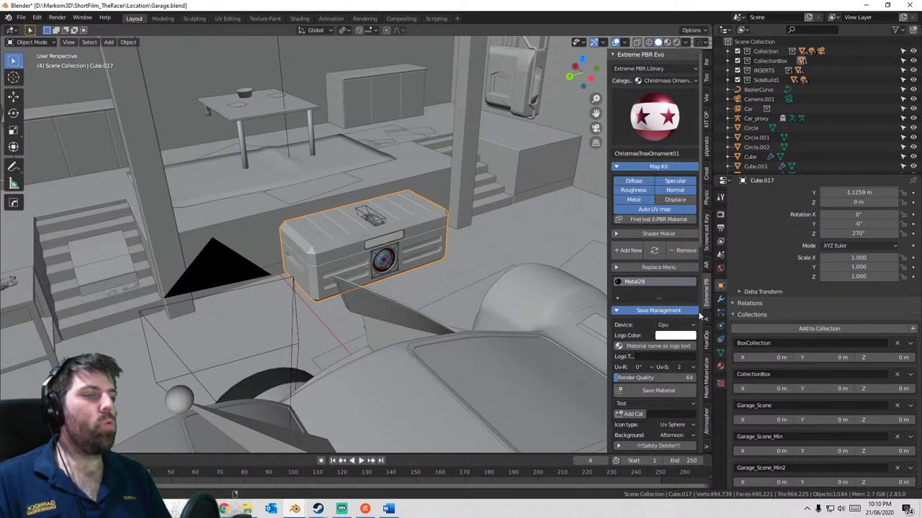
- Set the Extreme PBR material category to Tiles and browse its material previews
click(667, 81)
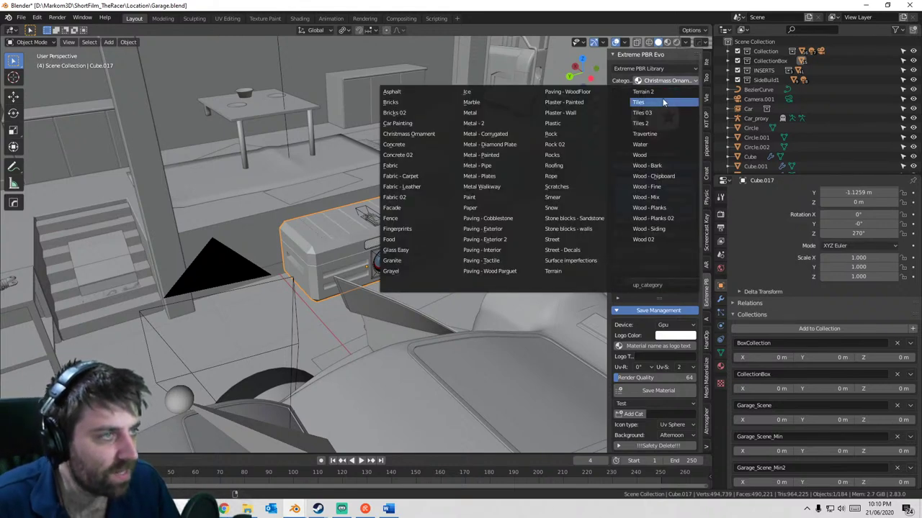
click(663, 102)
click(666, 132)
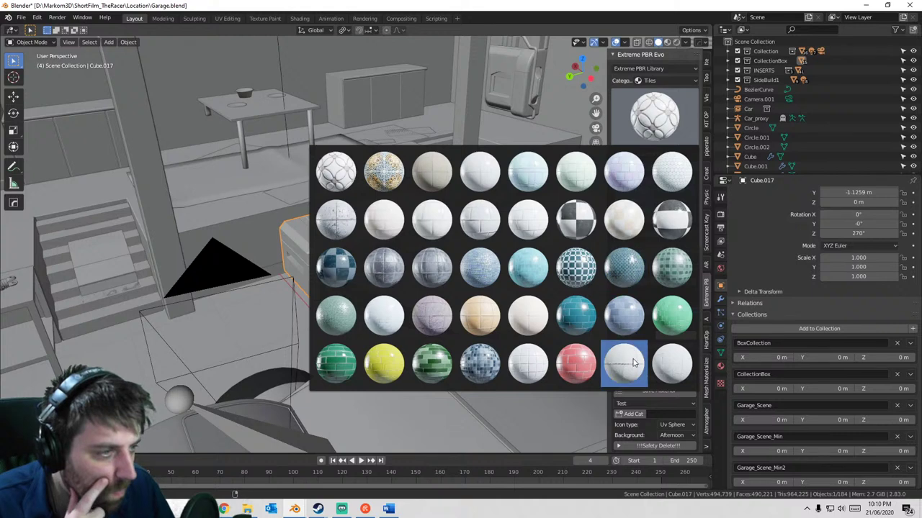
click(623, 222)
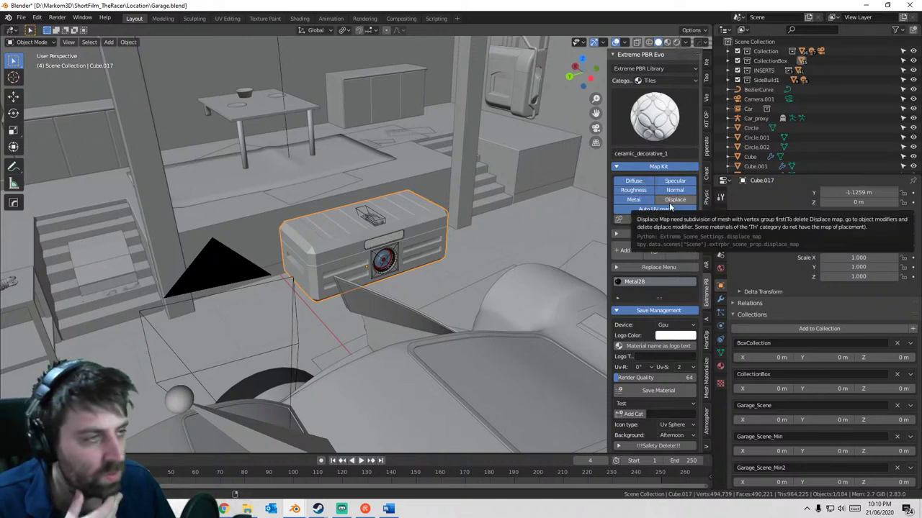
- Save the garage file and select the small tool lying on the workbench behind the car
middle_drag(514, 236, 400, 248)
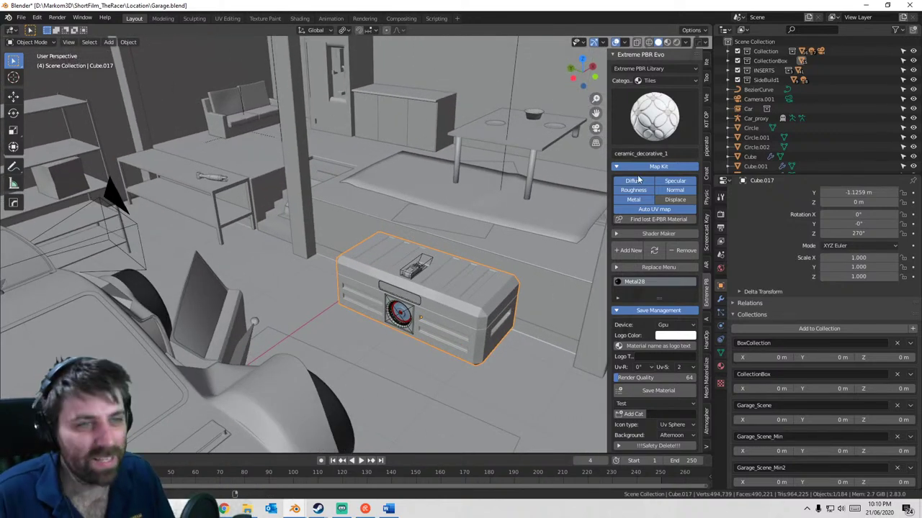
middle_drag(401, 301, 291, 239)
key(ctrl+s)
click(330, 216)
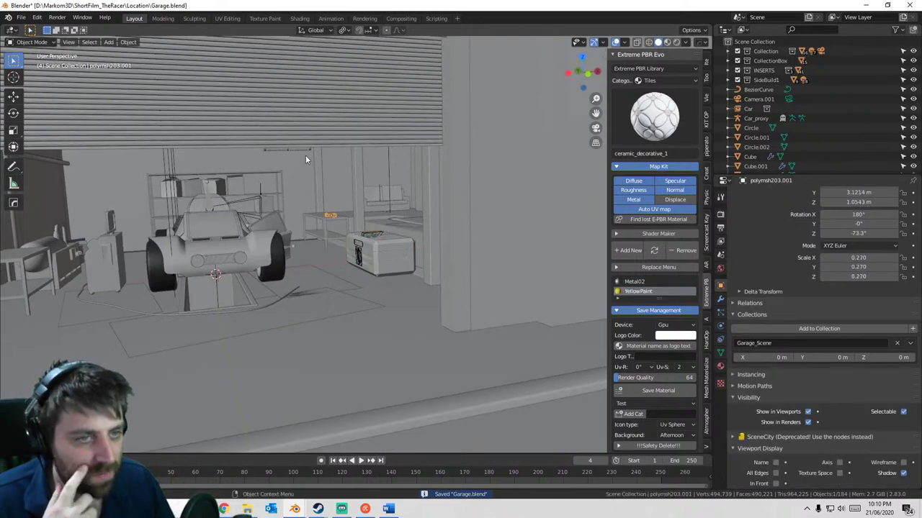
- Examine the car, toolbox and workbench inside the garage and save the file
mouse_move(339, 269)
middle_down()
mouse_move(323, 264)
mouse_move(344, 272)
middle_up()
scroll(343, 272, up, 3)
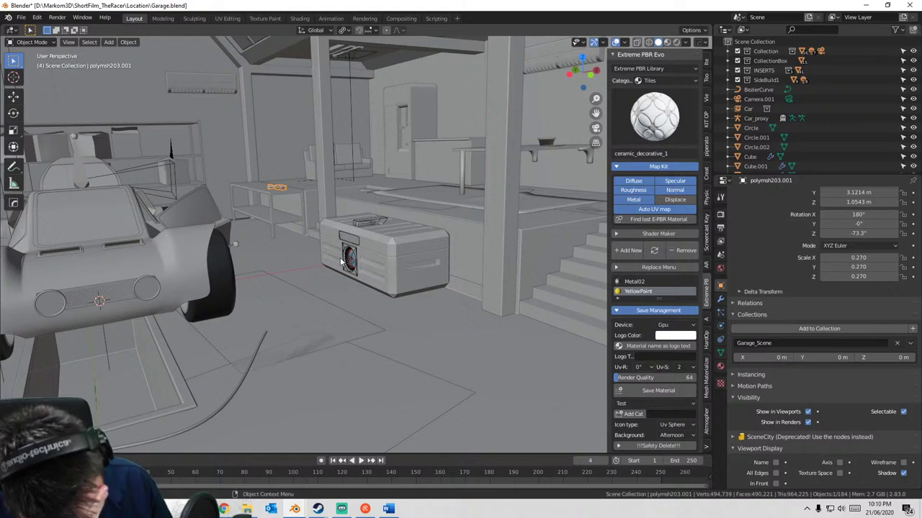
scroll(358, 248, down, 2)
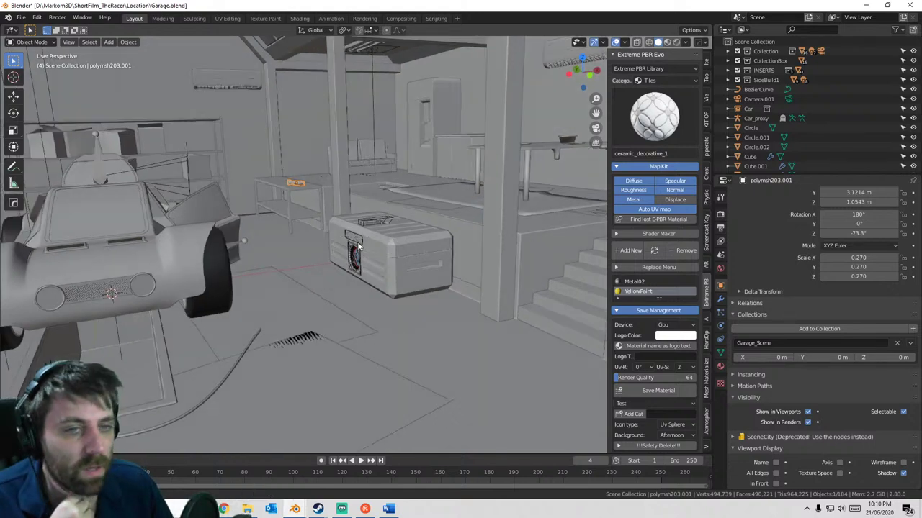
scroll(358, 248, down, 3)
key(ctrl+s)
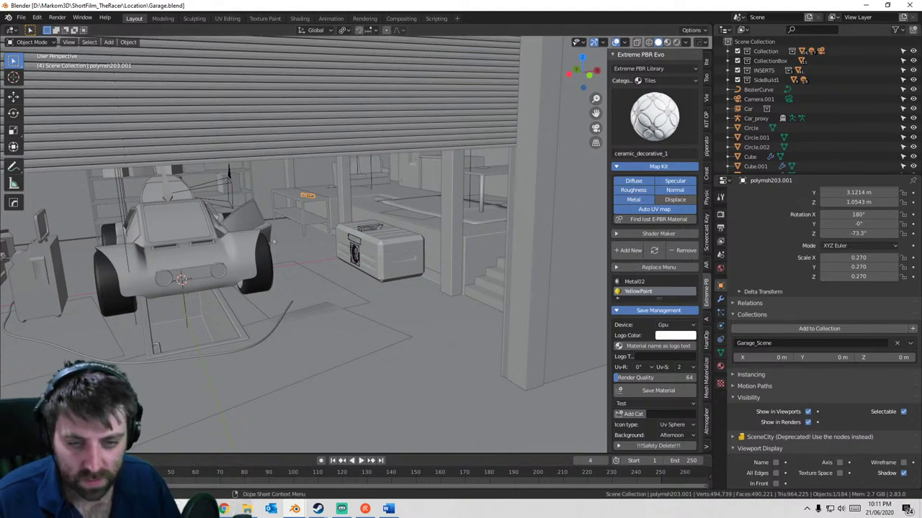
- Open the recent Scene1_Raw project in VEGAS Pro 15.0
key(super)
key(super)
key(super)
text(ve)
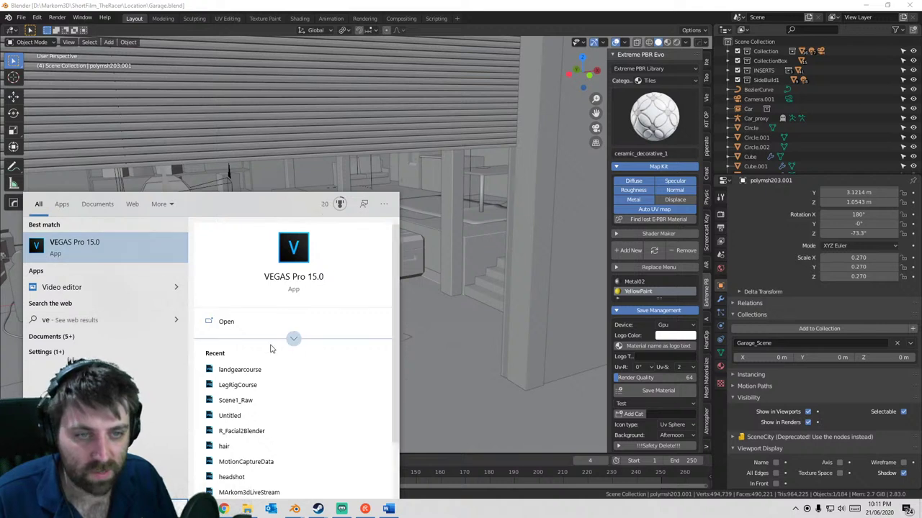
click(276, 401)
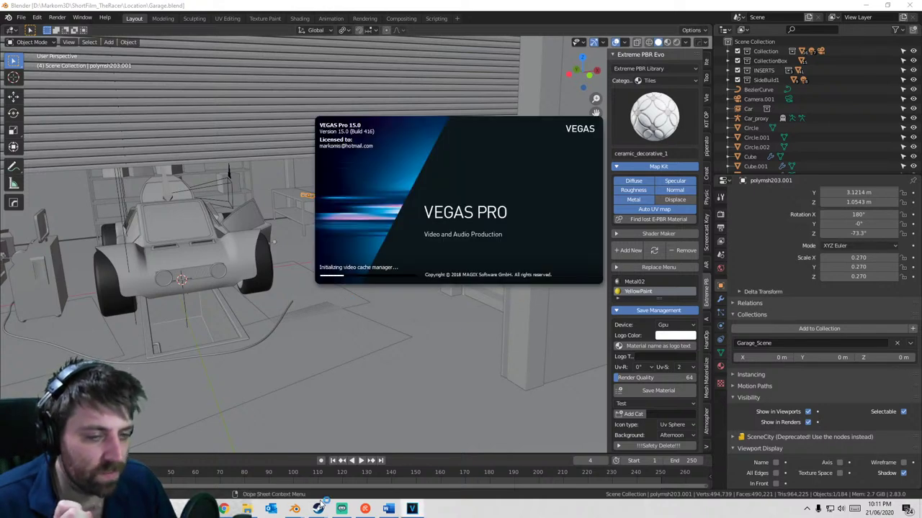
- Switch to the SpeederBike.blend window in Blender and close it
mouse_move(303, 510)
click(461, 476)
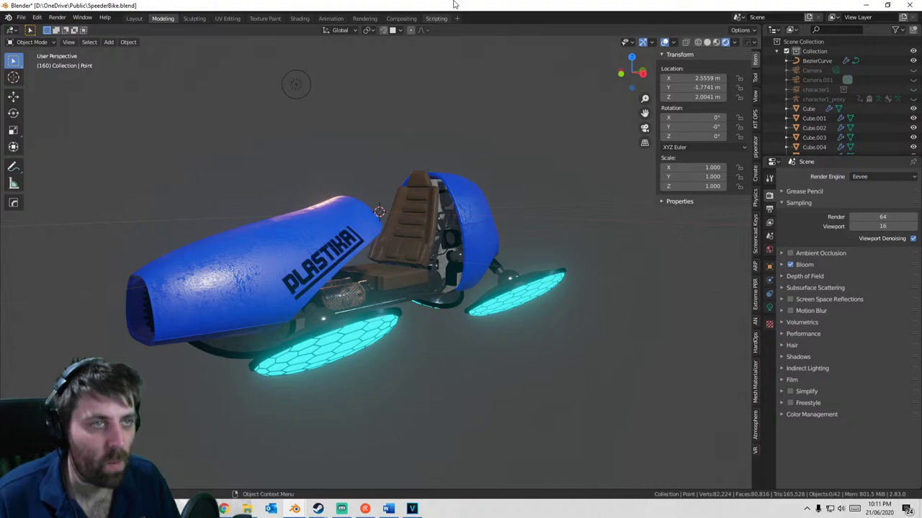
click(909, 5)
click(486, 271)
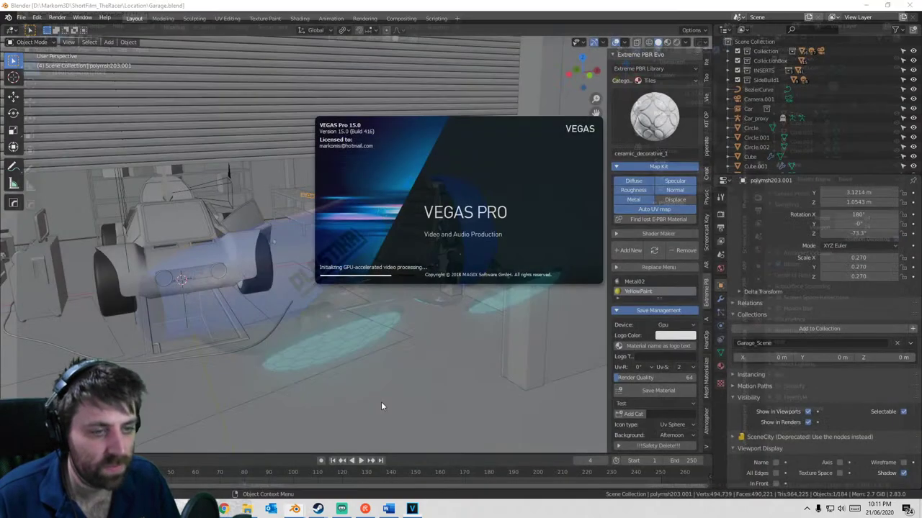
- Switch to the Garage.blend window, save the file and close the window
mouse_move(294, 509)
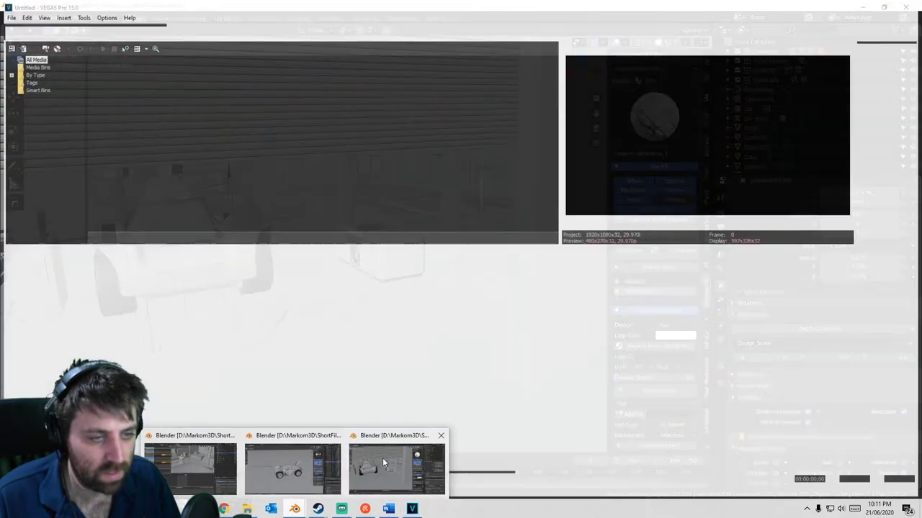
click(383, 458)
key(ctrl+s)
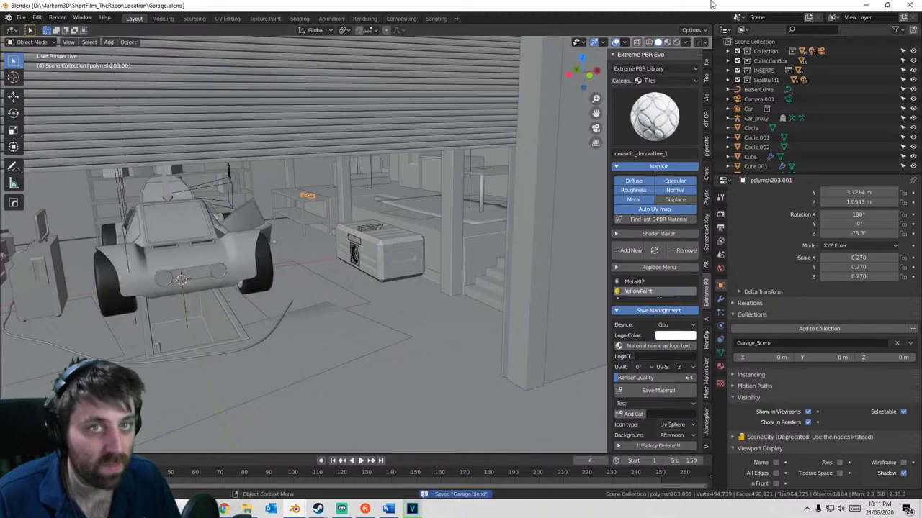
click(909, 6)
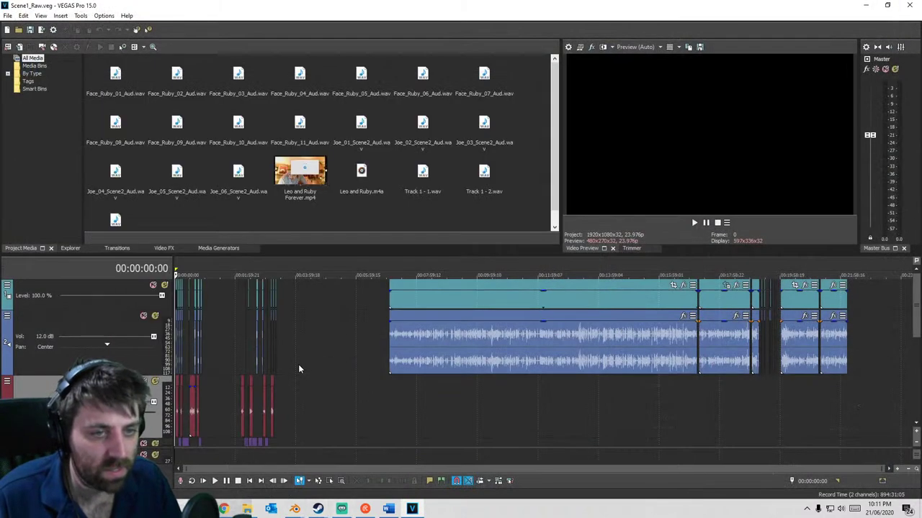
- Enlarge the Scene1_Raw timeline in VEGAS Pro and start playback at the first clip, 00:00:02:04
scroll(298, 369, up, 4)
click(638, 433)
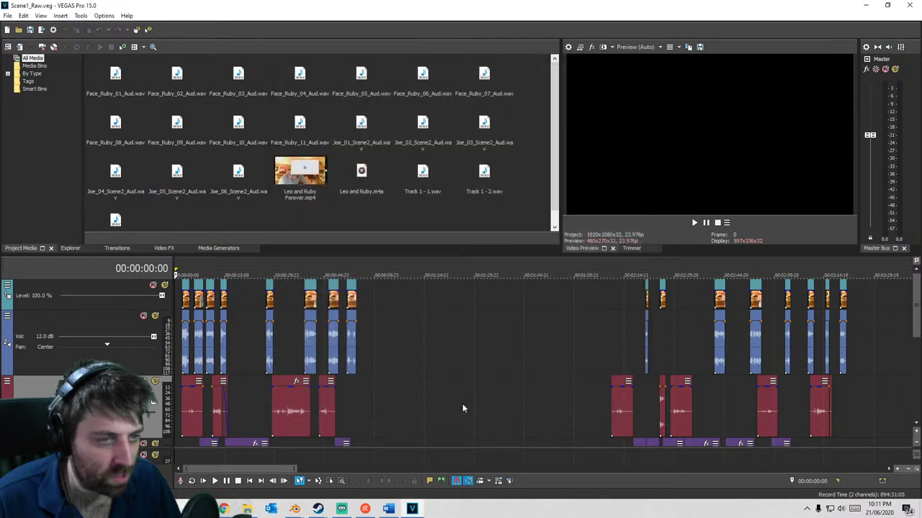
middle_click(461, 402)
scroll(315, 389, left, 5)
click(183, 363)
key(space)
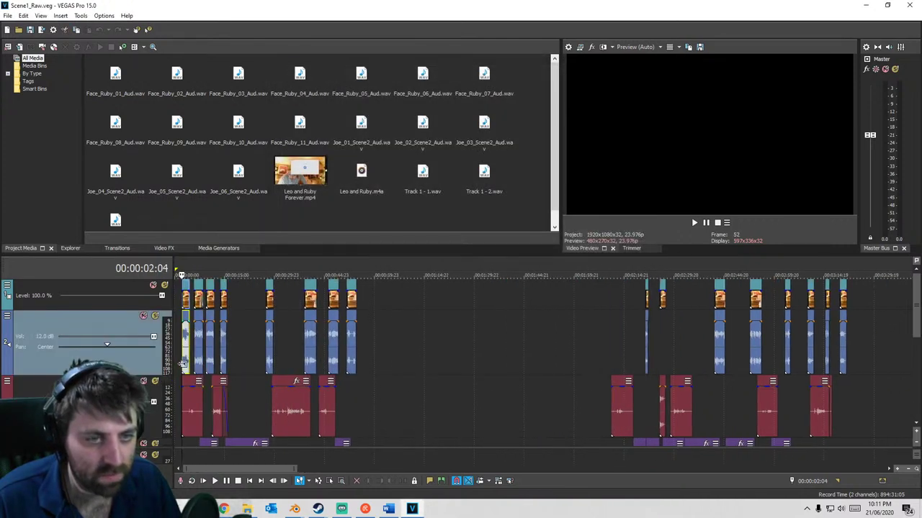
key(space)
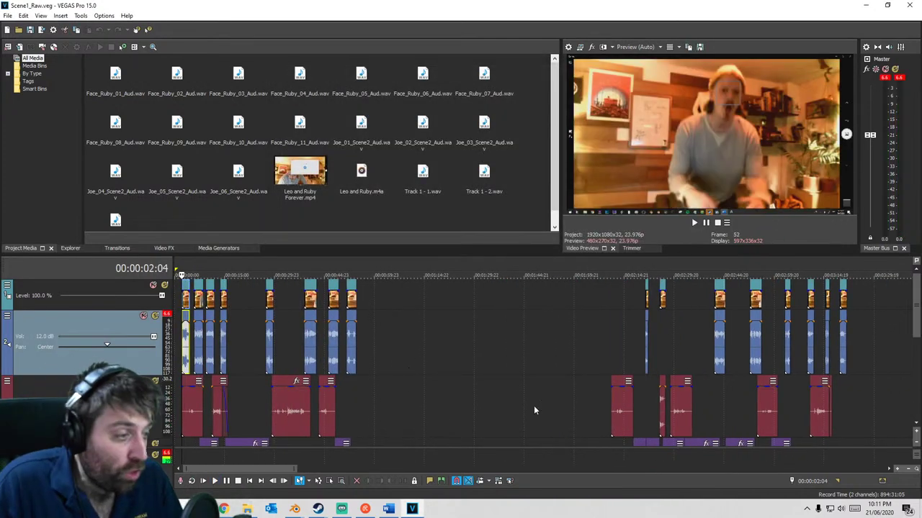
- Set the Windows playback device to Line (7- Steinberg UR12)
click(840, 509)
click(829, 466)
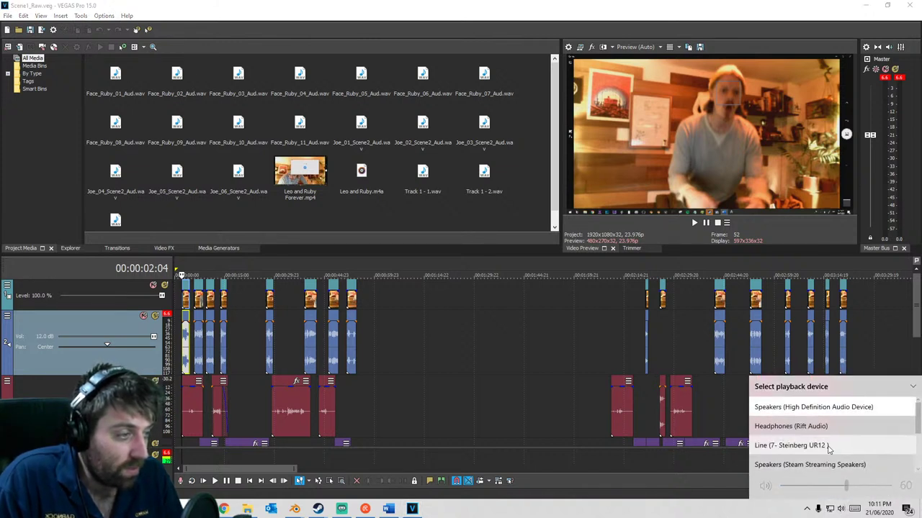
click(790, 445)
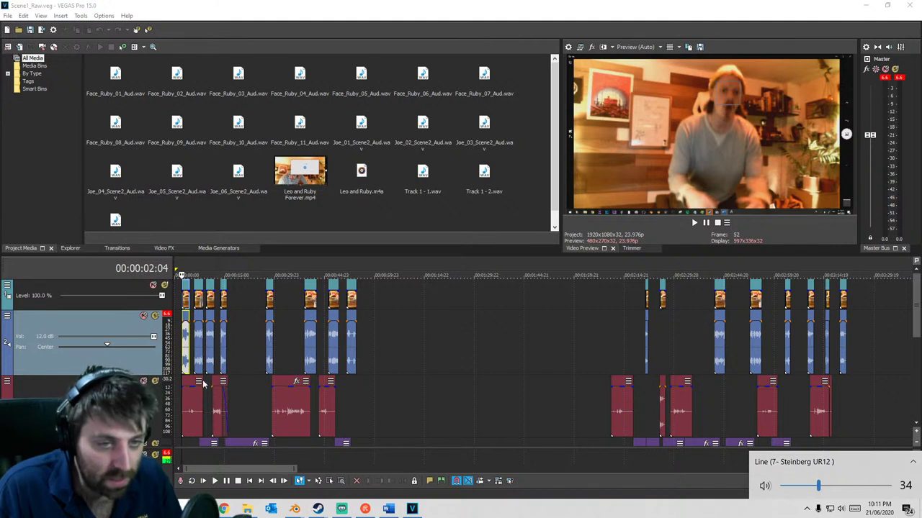
- Play the opening group of clips from the start of the first clip and stop playback
click(181, 362)
key(space)
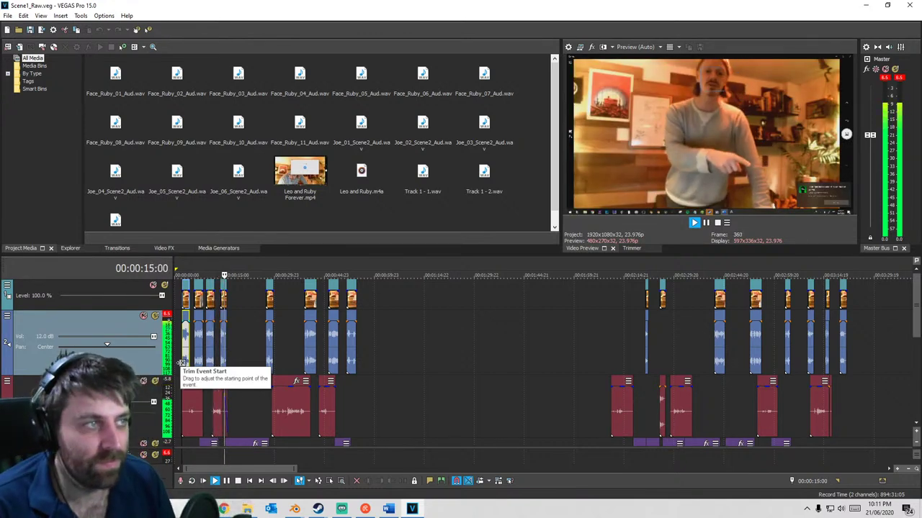
key(space)
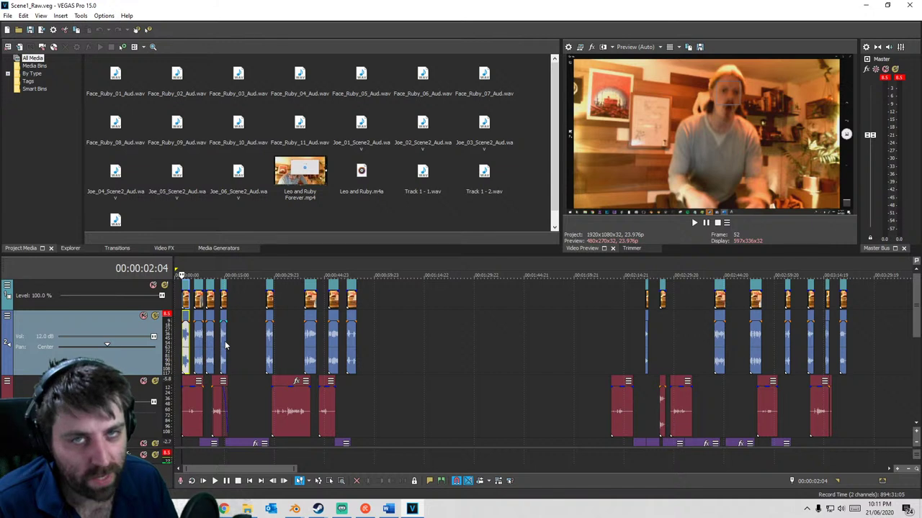
- Play the second group of clips from the short clip at 00:02:21:04
scroll(564, 333, right, 3)
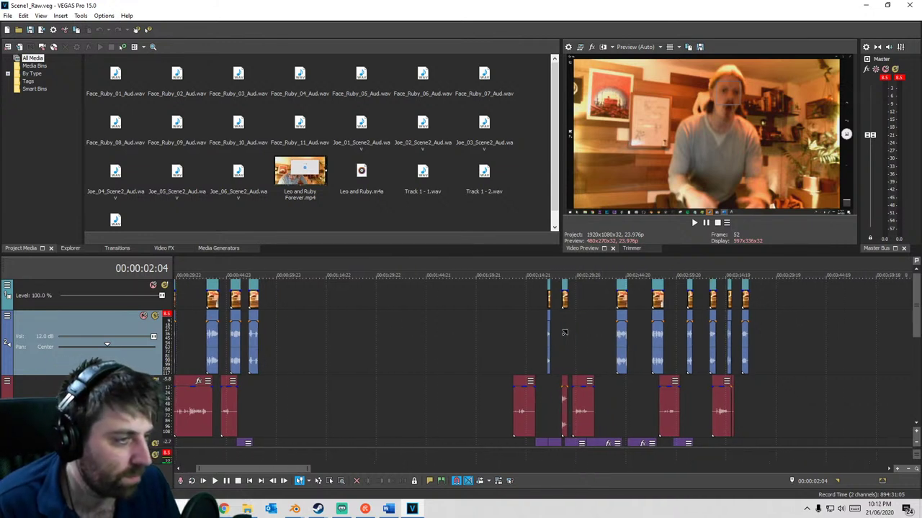
click(547, 345)
key(space)
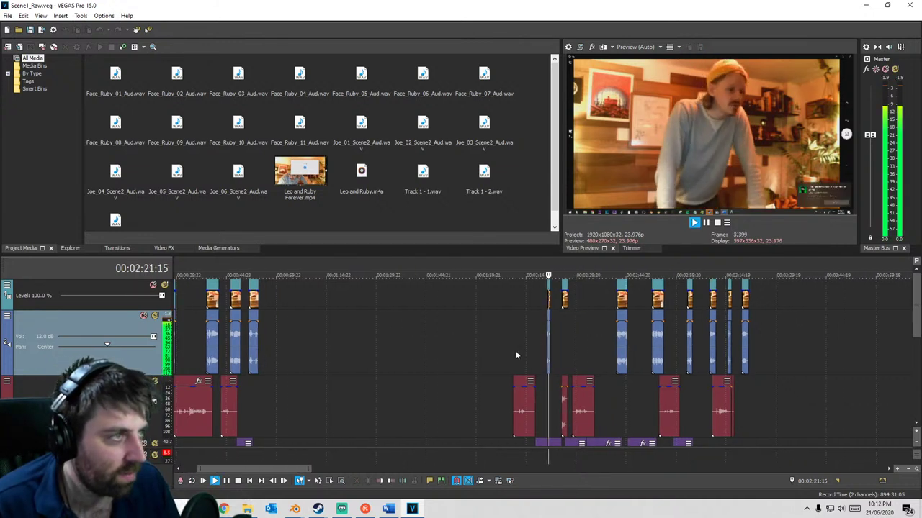
scroll(518, 361, right, 2)
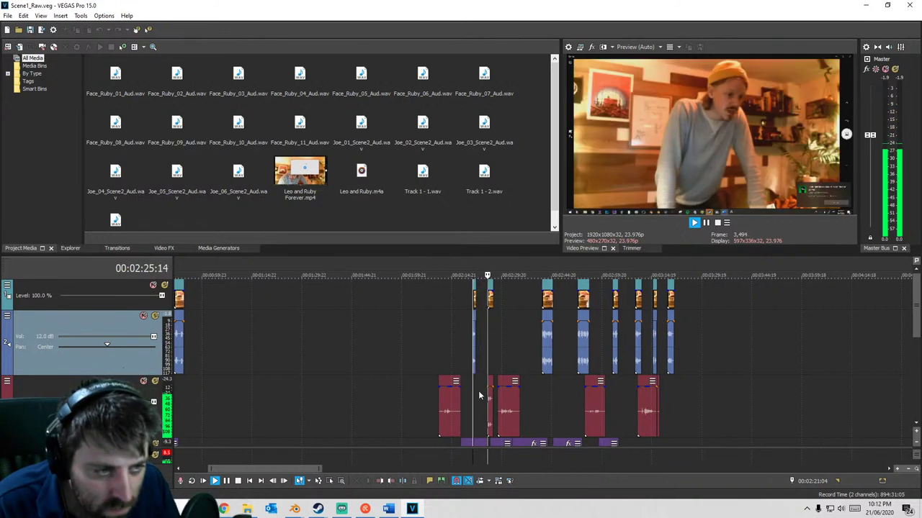
- Move the short audio event near 00:02:25 from the third track up to the second, and play the clip at 00:02:41:20
drag(491, 399, 489, 349)
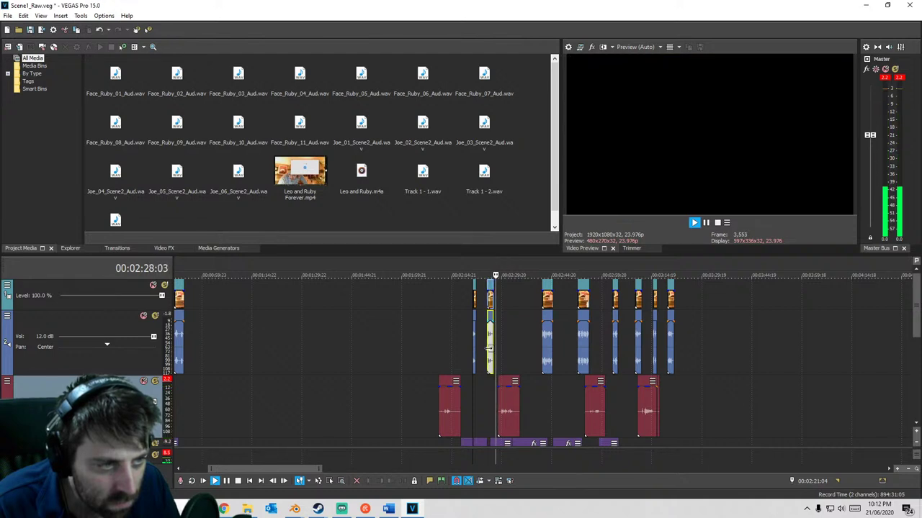
click(546, 358)
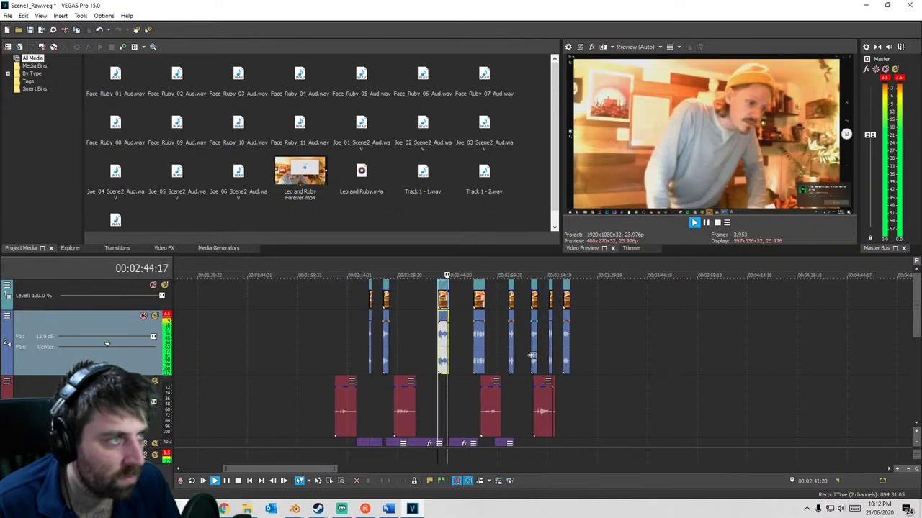
key(space)
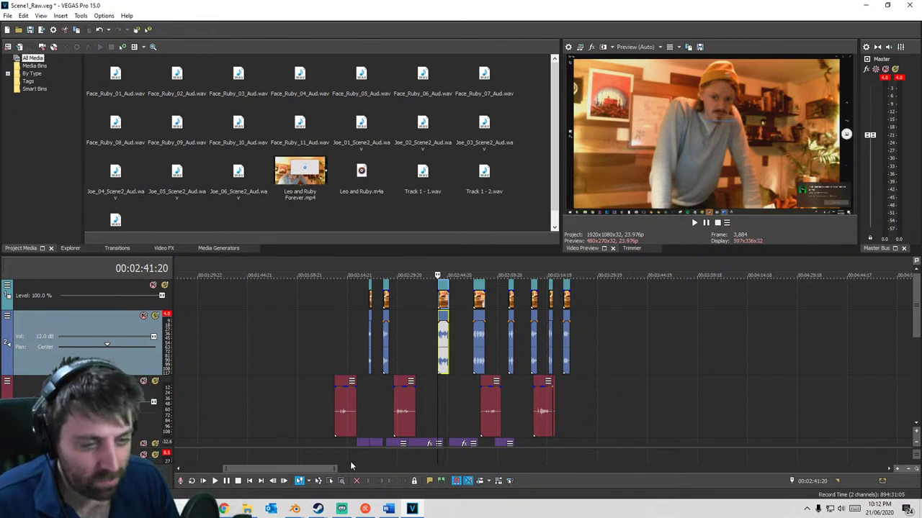
- Open the recent greebleship file in Blender and examine the ship's detailed side
right_click(295, 509)
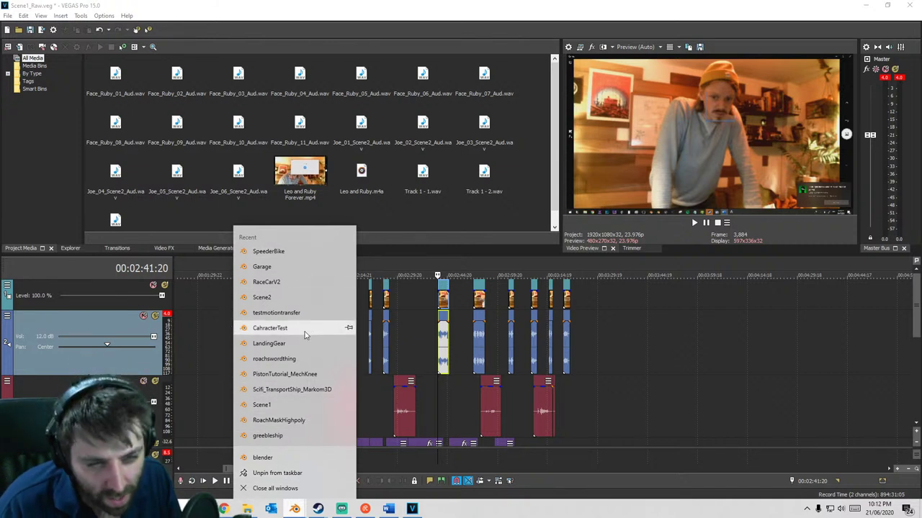
click(302, 423)
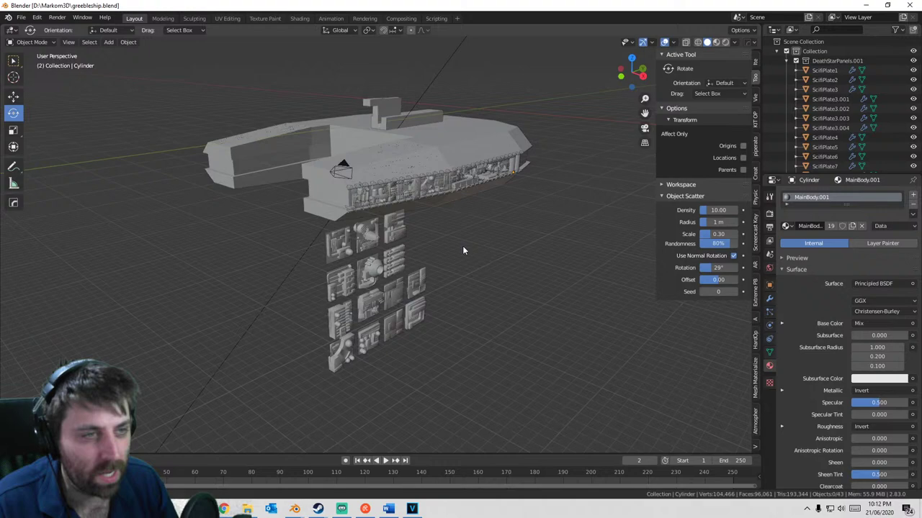
middle_drag(463, 246, 446, 152)
scroll(421, 326, up, 4)
scroll(442, 173, up, 4)
scroll(443, 180, down, 4)
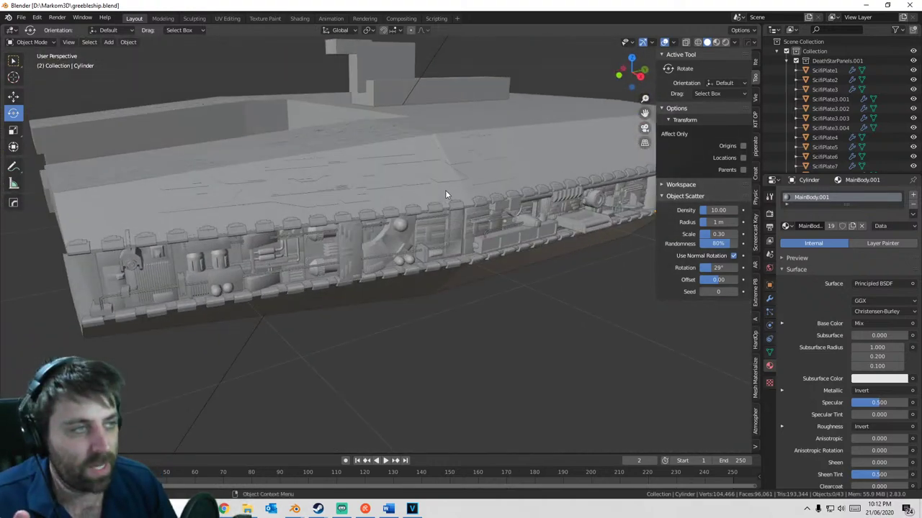
- Show the ship in rendered shading and set the render engine to Eevee
click(726, 42)
click(769, 214)
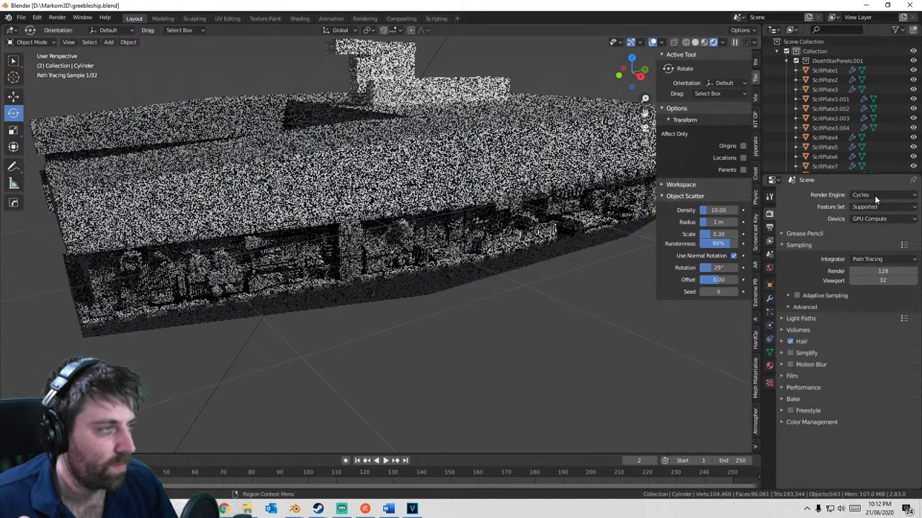
click(874, 195)
click(874, 205)
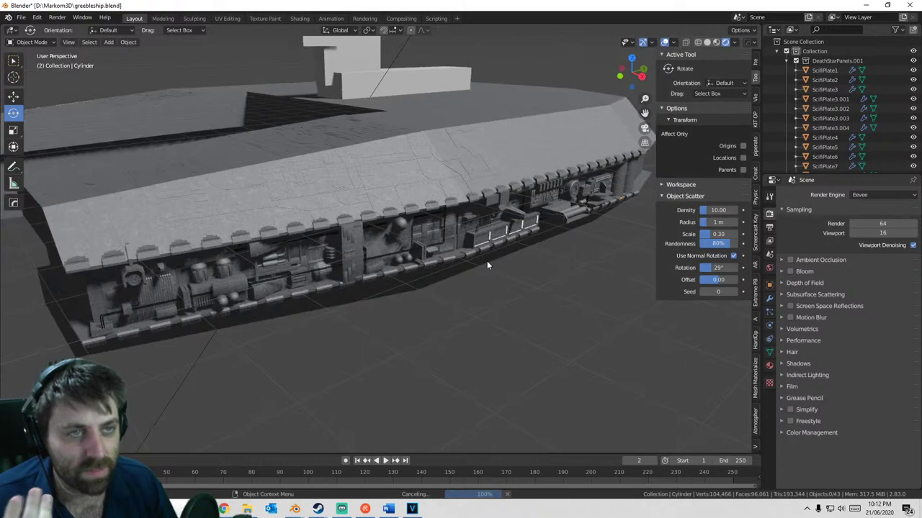
- Examine the pipes, plates and greebles along the ship's side trench up close and from a distance
mouse_move(428, 253)
middle_down()
mouse_move(467, 265)
mouse_move(418, 263)
middle_up()
scroll(462, 261, up, 3)
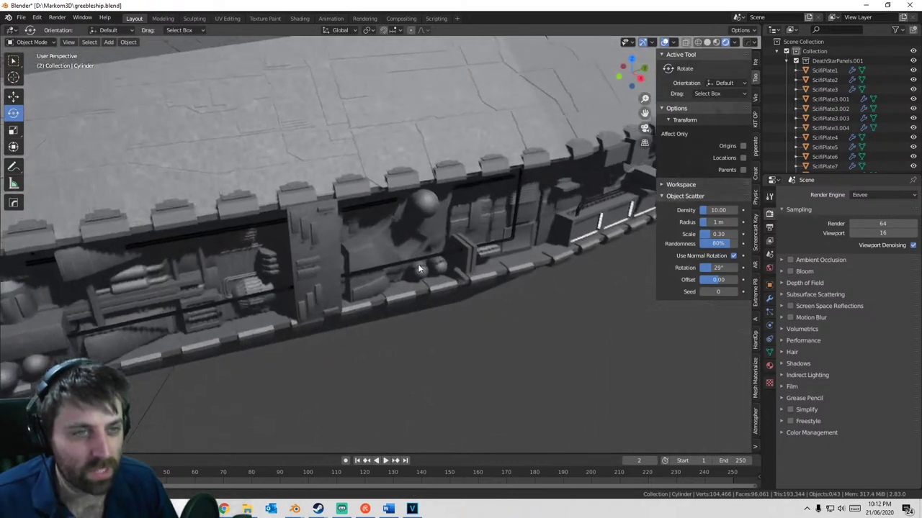
scroll(418, 264, up, 4)
scroll(429, 204, down, 2)
shift+middle_drag(432, 210, 517, 215)
scroll(520, 276, down, 1)
scroll(403, 303, up, 4)
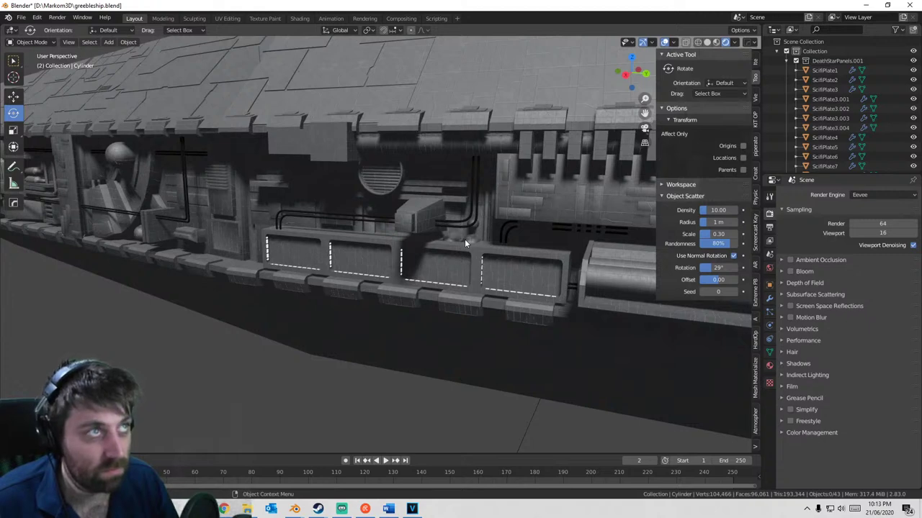
middle_drag(389, 246, 487, 190)
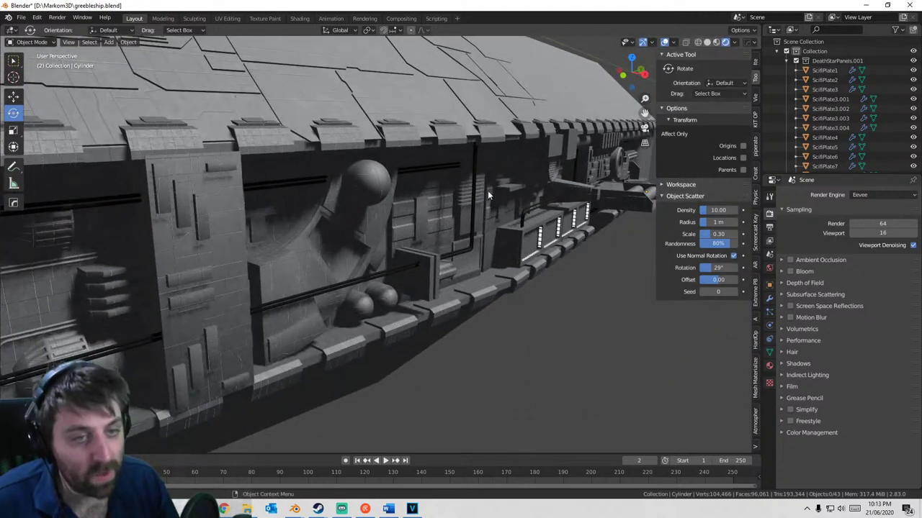
scroll(247, 270, down, 4)
scroll(369, 264, down, 4)
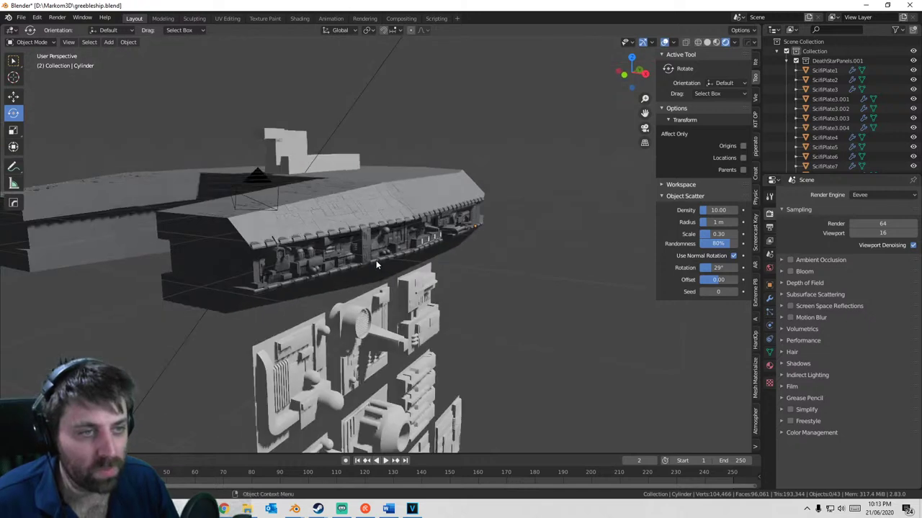
- Inspect the panel-line geometry on top of the main hull, briefly viewing its mesh in Edit Mode and deselecting all of it
middle_drag(376, 260, 373, 234)
scroll(375, 238, down, 3)
middle_drag(403, 227, 238, 396)
scroll(419, 287, up, 4)
shift+middle_drag(347, 345, 397, 313)
scroll(460, 263, up, 3)
click(446, 283)
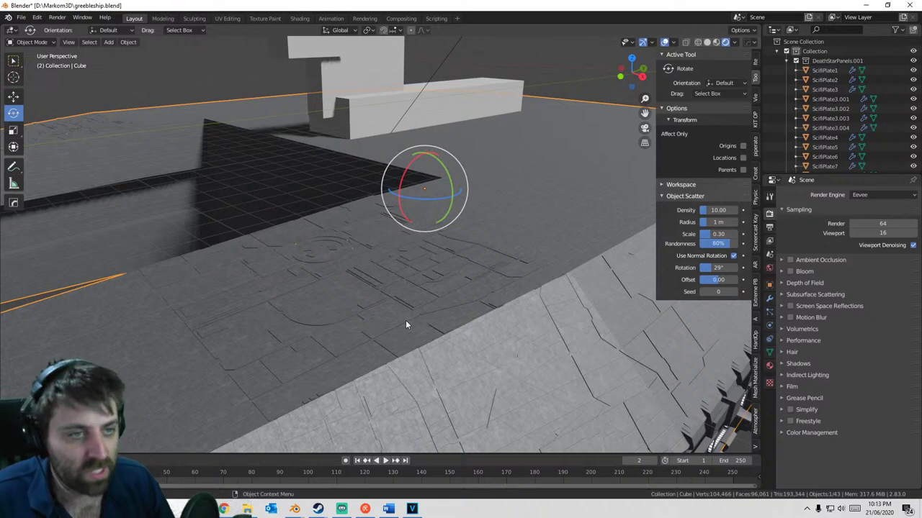
key(Tab)
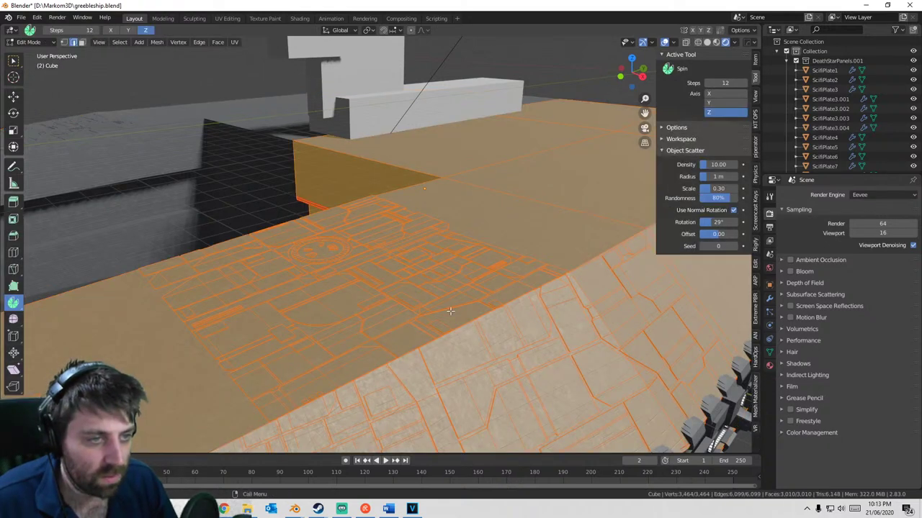
key(alt+a)
key(Tab)
shift+middle_drag(501, 339, 397, 196)
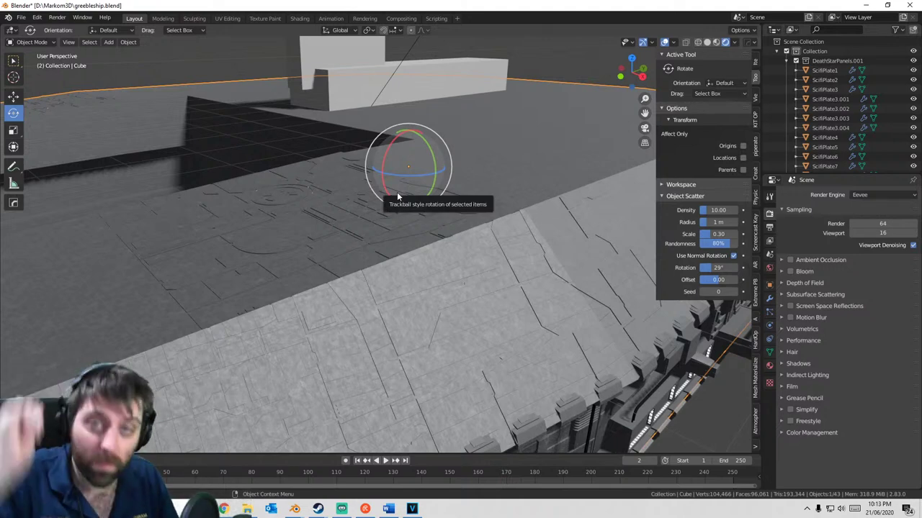
- Examine the lit bays, plates and pipes along the ship's side trench up close and from several angles
middle_drag(503, 283, 423, 207)
middle_drag(358, 241, 360, 252)
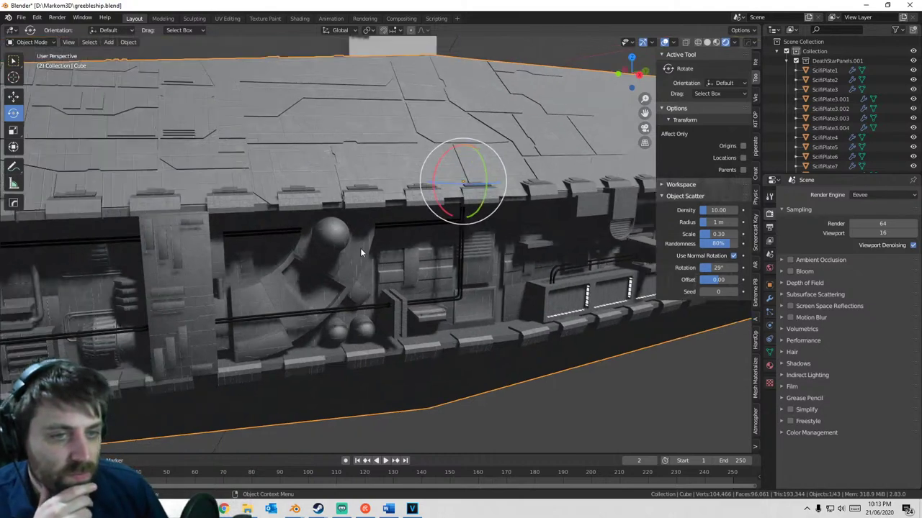
click(185, 267)
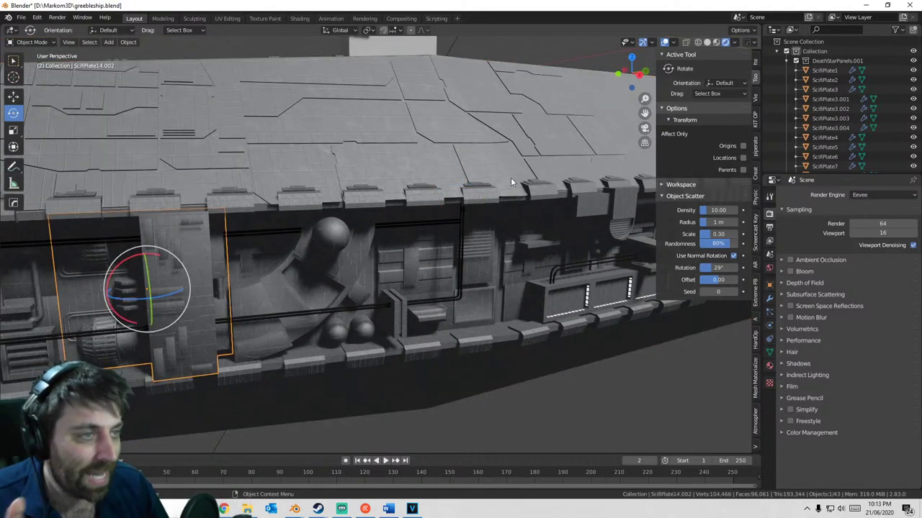
middle_drag(510, 177, 407, 259)
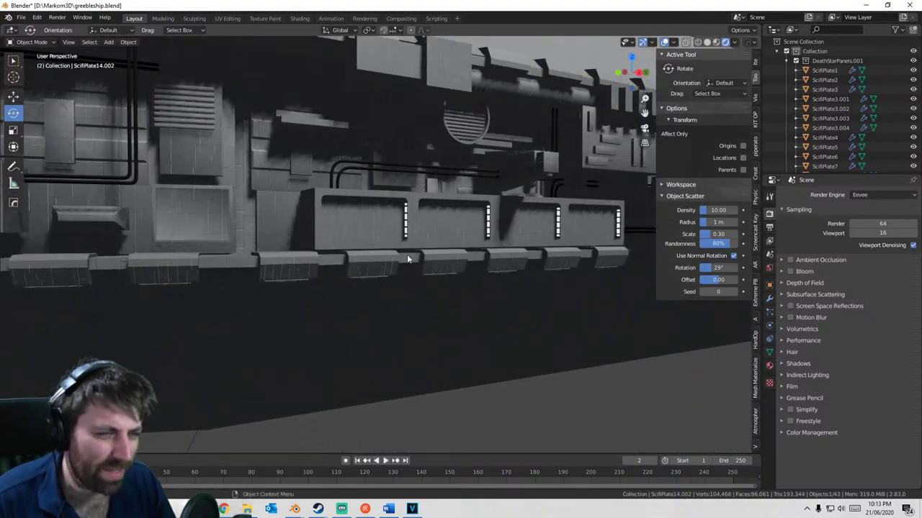
scroll(407, 258, up, 6)
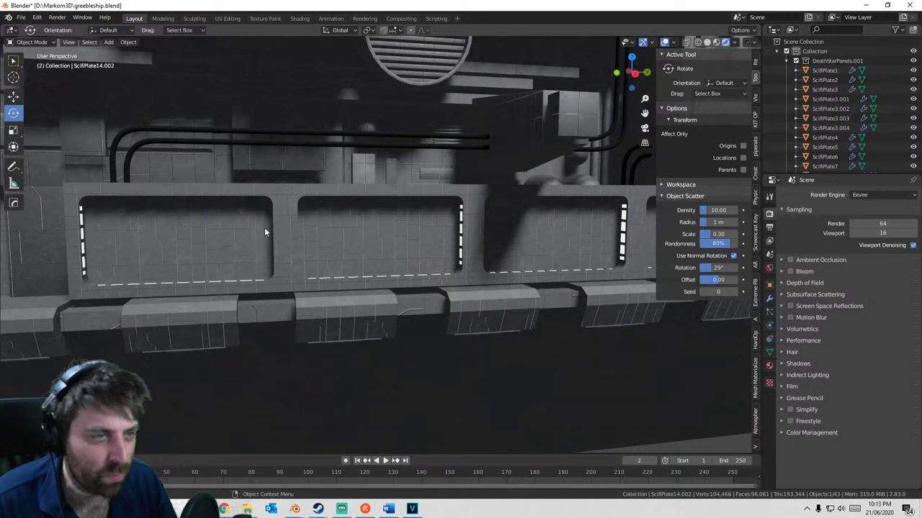
middle_drag(555, 251, 413, 195)
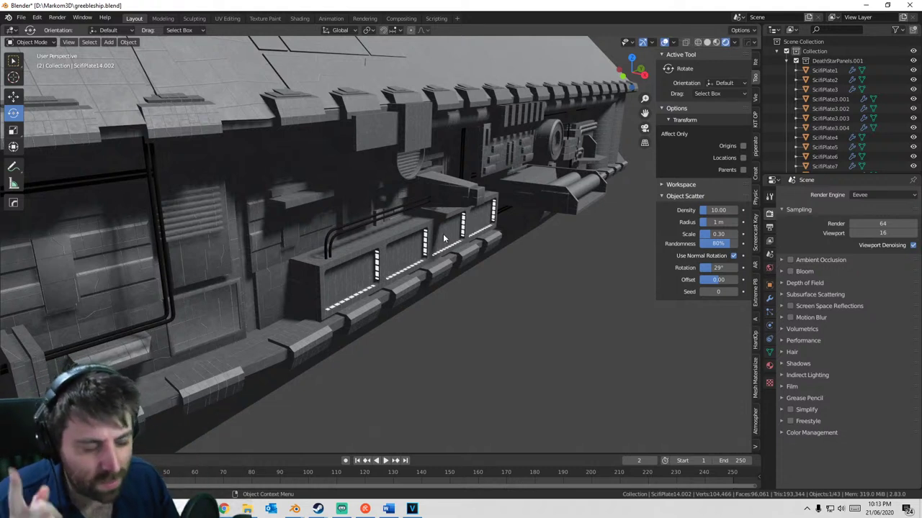
middle_drag(424, 196, 444, 273)
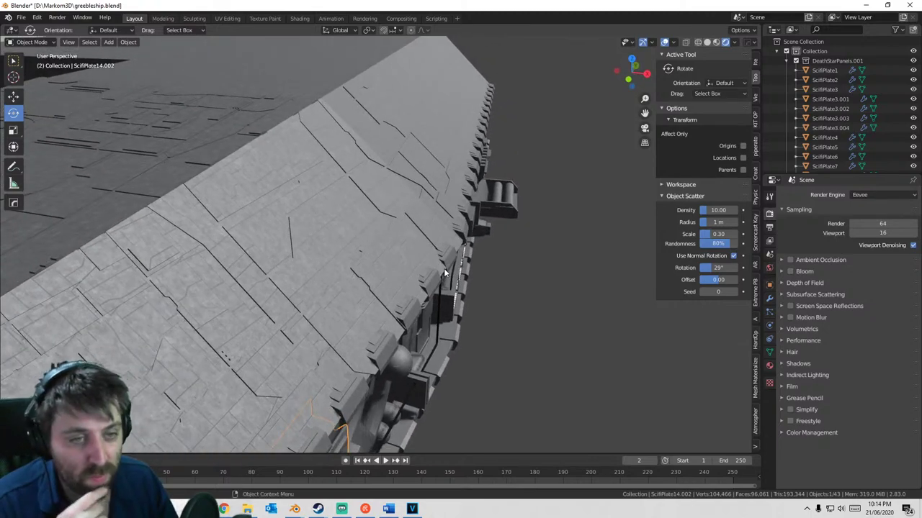
scroll(472, 270, down, 3)
middle_drag(499, 268, 445, 266)
scroll(371, 290, up, 5)
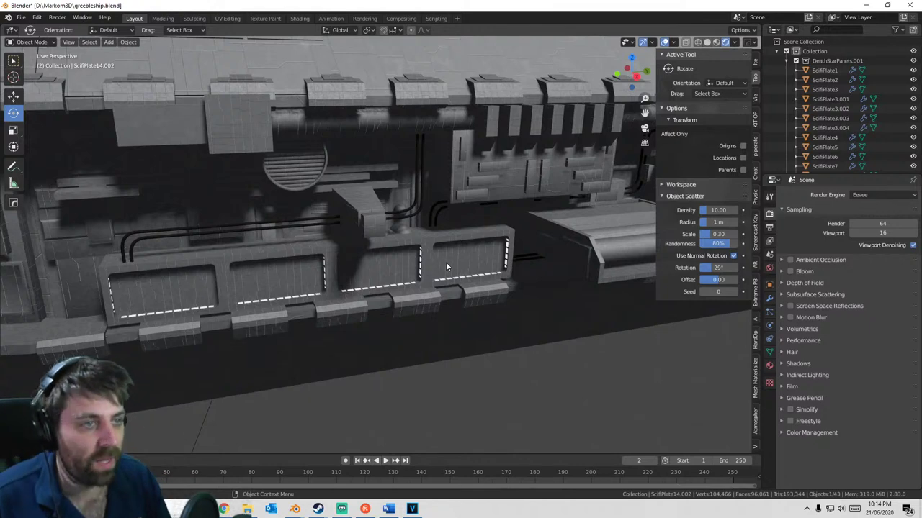
shift+middle_drag(446, 262, 364, 287)
scroll(411, 276, up, 12)
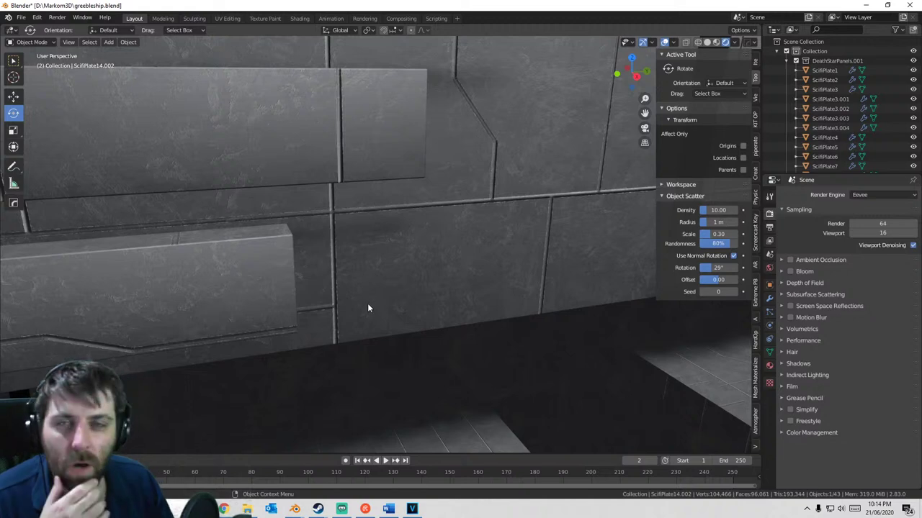
scroll(366, 299, down, 5)
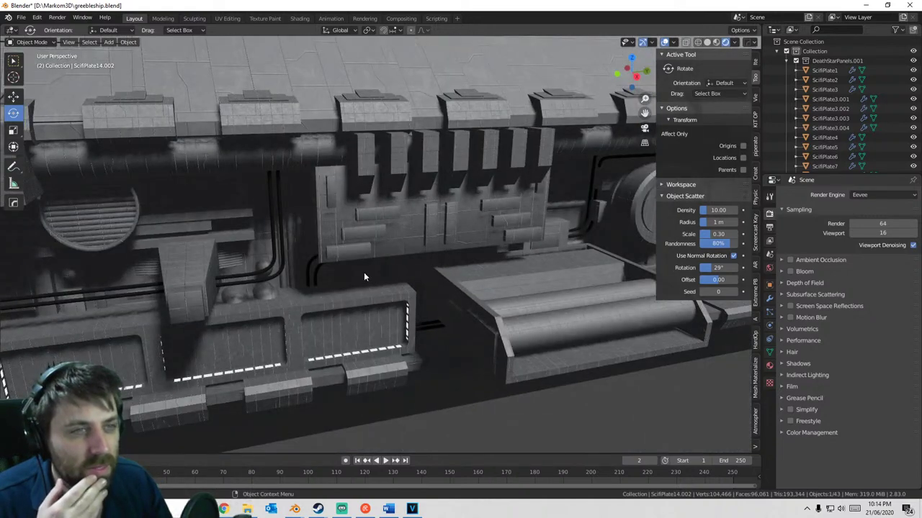
- Check the transform values and dimensions of the trench's repeated edge blocks and the main hull
click(368, 99)
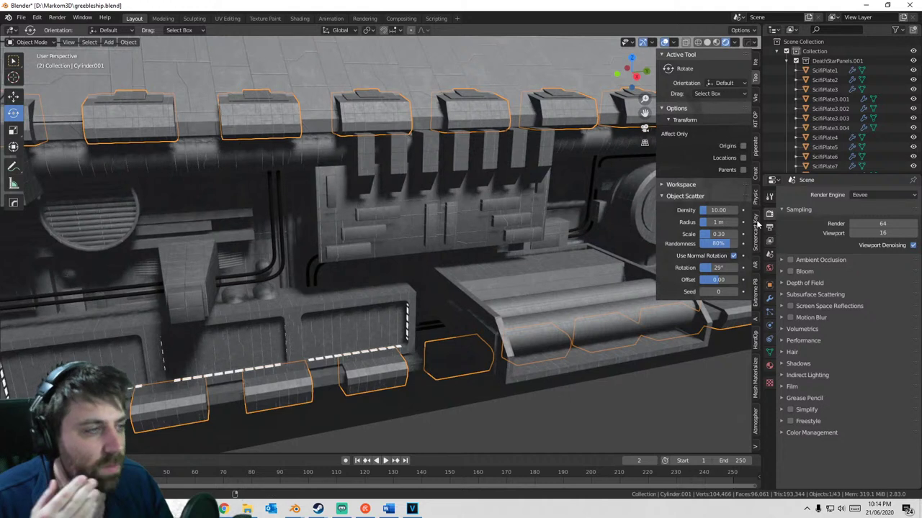
click(755, 62)
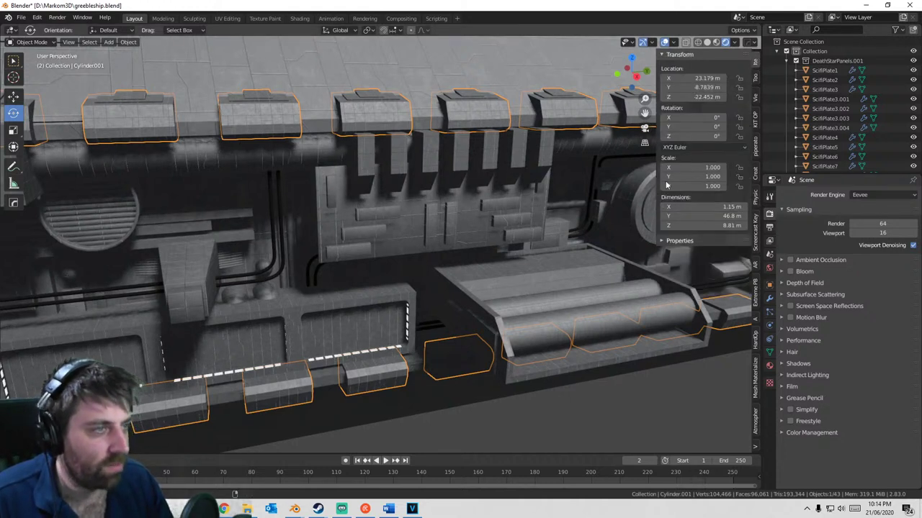
click(503, 78)
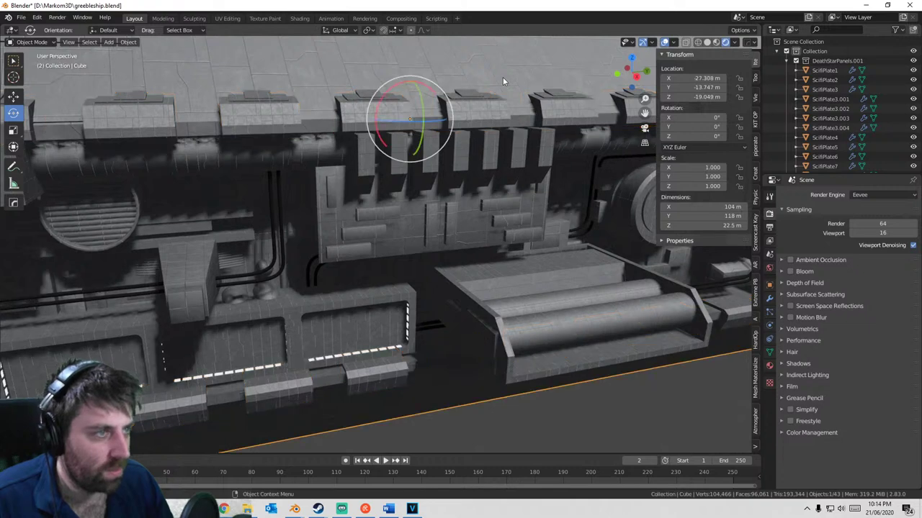
click(490, 151)
click(462, 114)
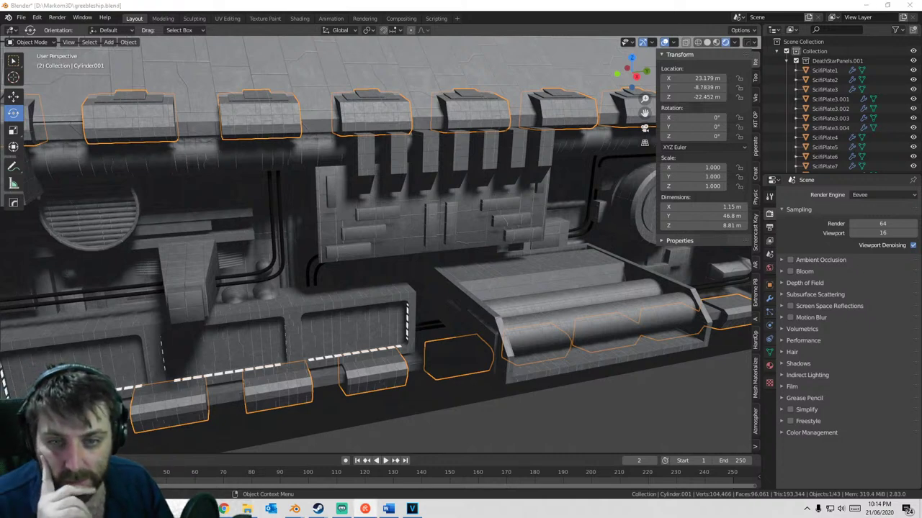
- Render the current frame of the ship with Eevee, review the image and close the render window
scroll(323, 320, down, 7)
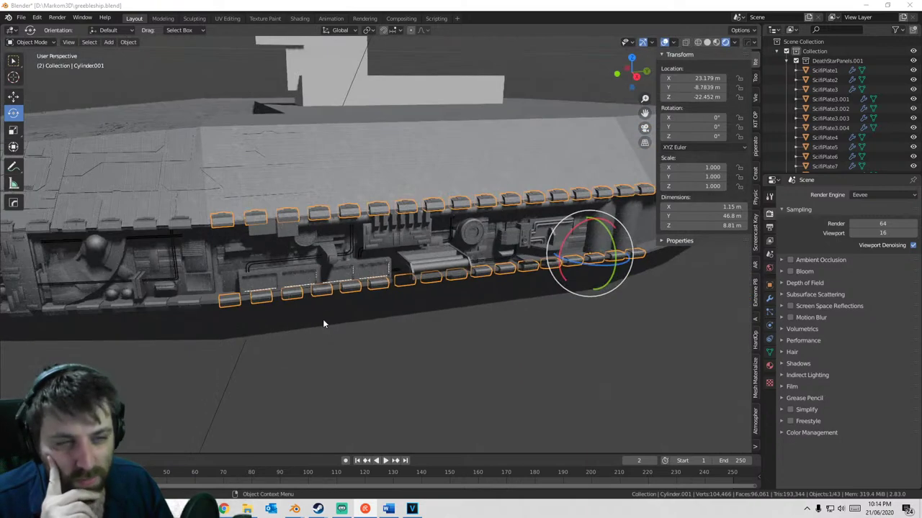
middle_drag(323, 350, 369, 319)
scroll(376, 343, up, 7)
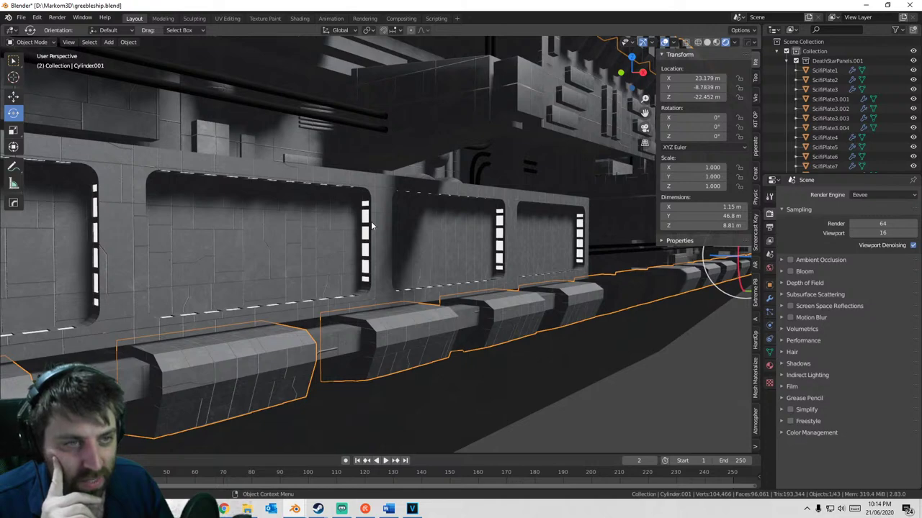
scroll(306, 342, down, 7)
middle_drag(306, 347, 370, 329)
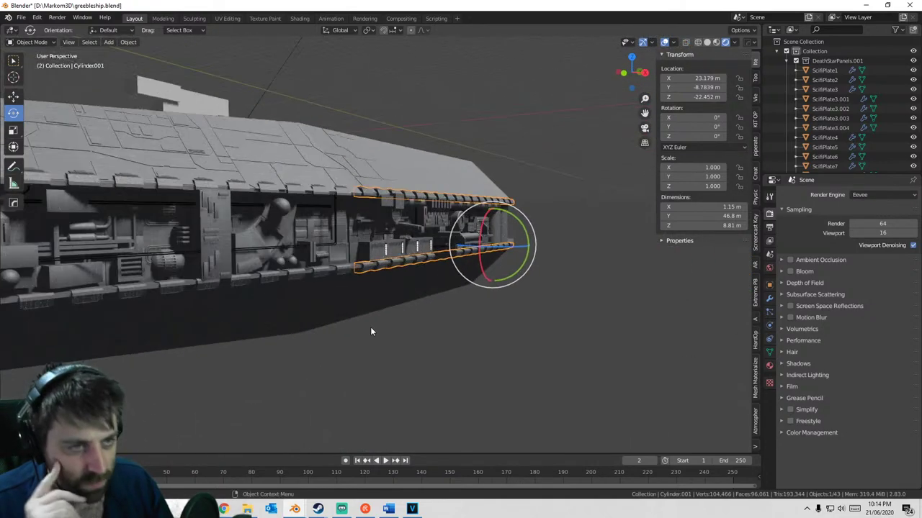
key(F12)
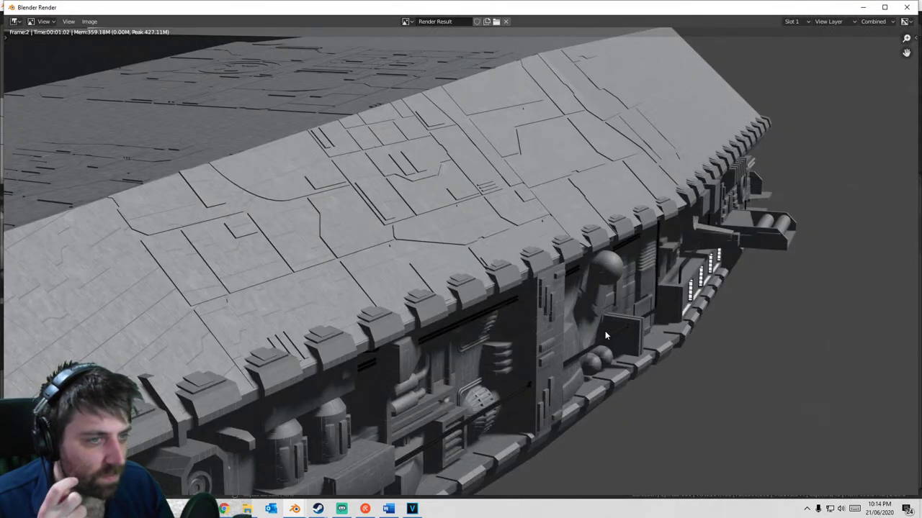
click(907, 6)
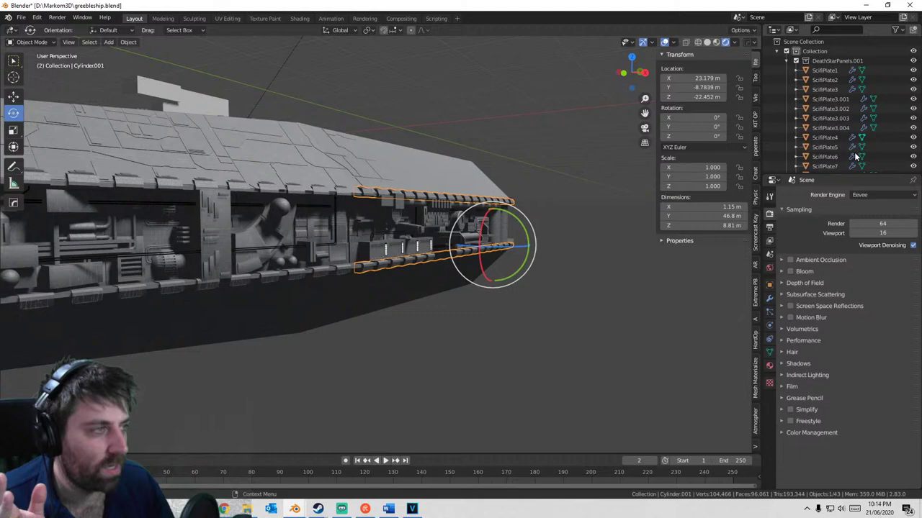
- Switch the render engine to Cycles and start rendering the current frame of the ship
click(867, 195)
click(859, 227)
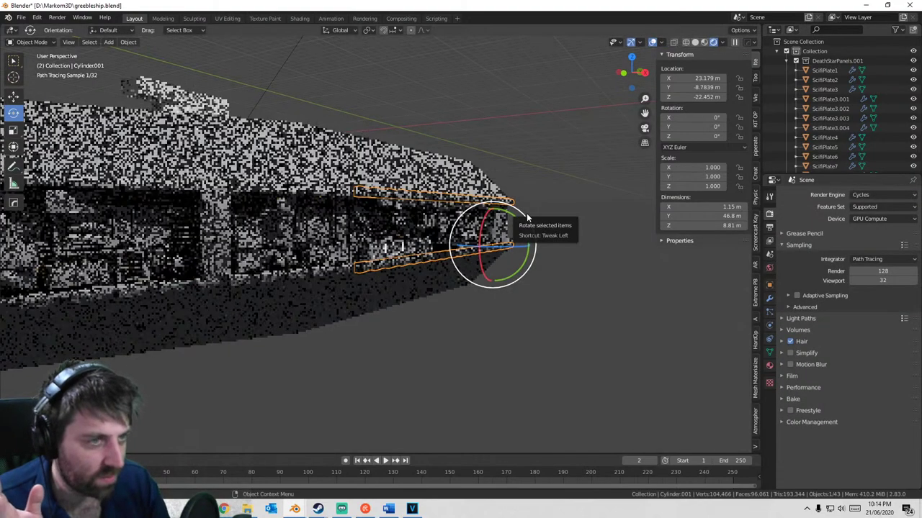
key(F12)
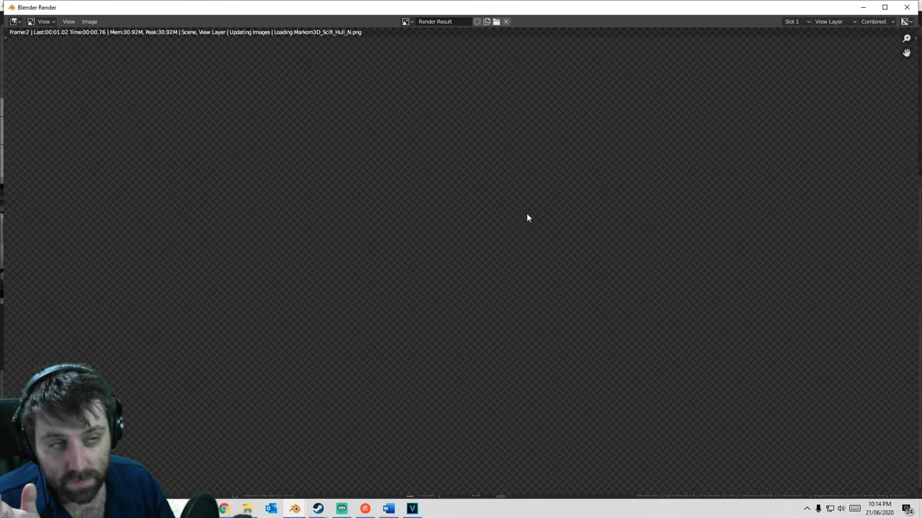
- Inspect the shadows and greeble detail in the finished Cycles render tiles and close the render window
scroll(504, 290, up, 3)
scroll(511, 317, down, 3)
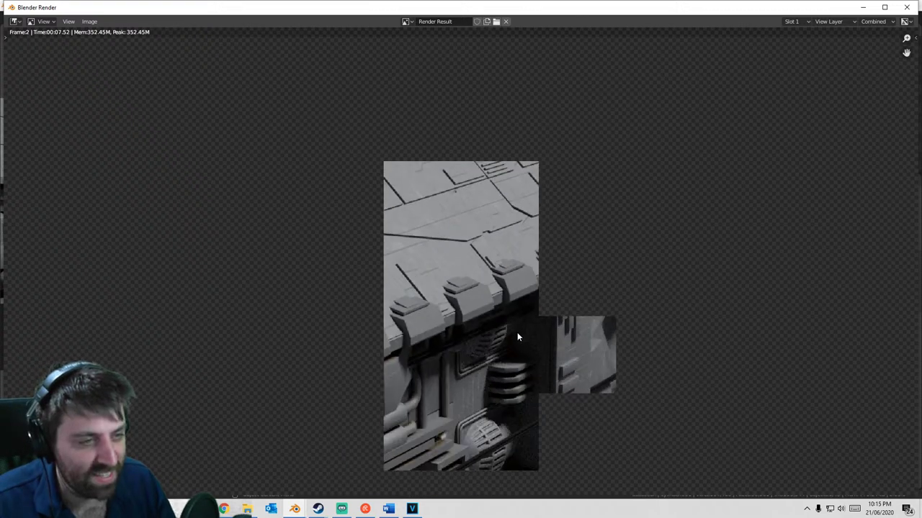
middle_drag(499, 308, 500, 277)
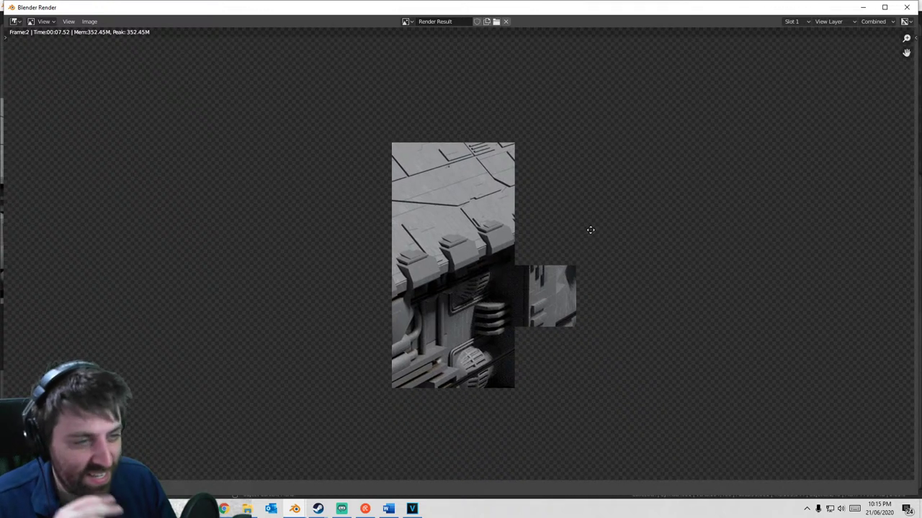
middle_drag(591, 230, 581, 232)
scroll(583, 236, down, 2)
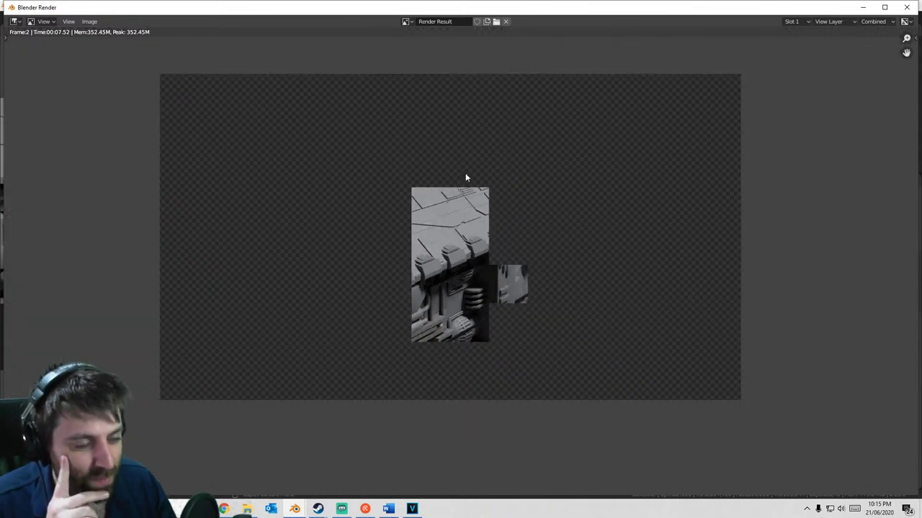
scroll(469, 369, up, 6)
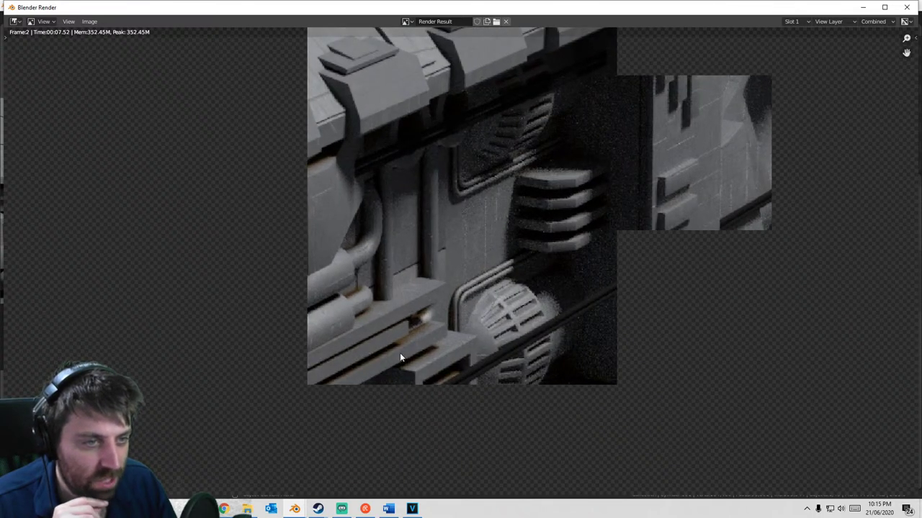
scroll(540, 193, down, 1)
middle_drag(525, 189, 404, 244)
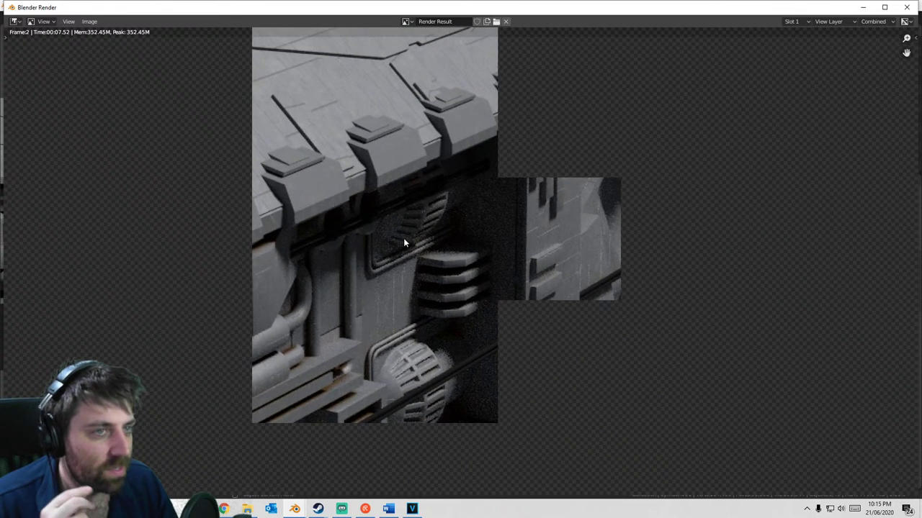
scroll(404, 187, down, 1)
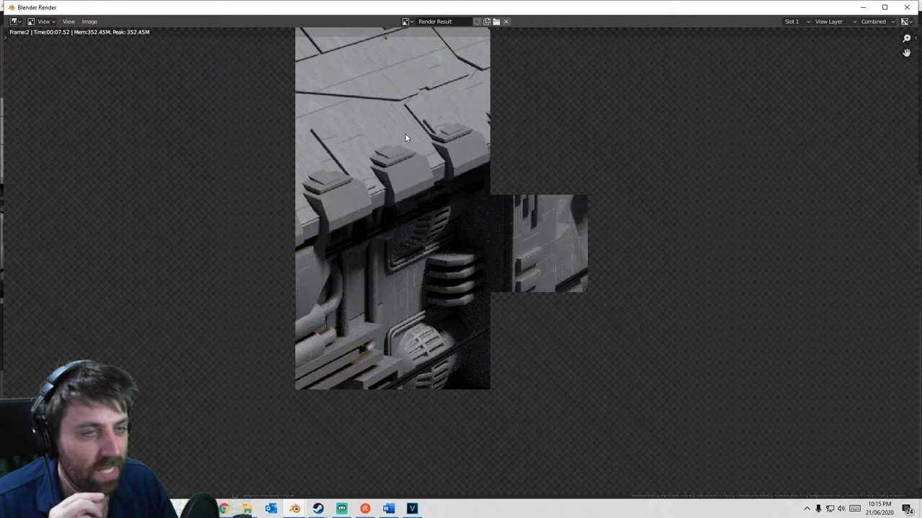
click(907, 7)
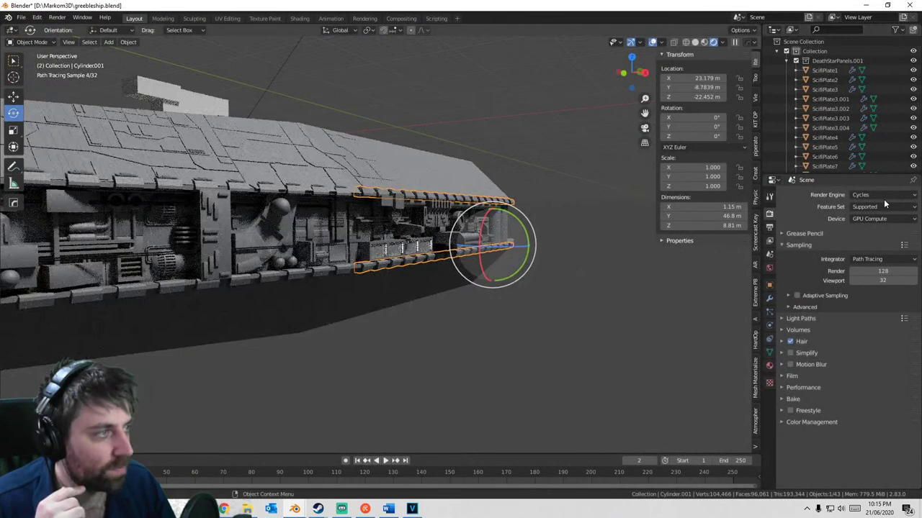
- Set the render engine back to Eevee and view the ship's hull and side trench from above
click(884, 197)
click(879, 207)
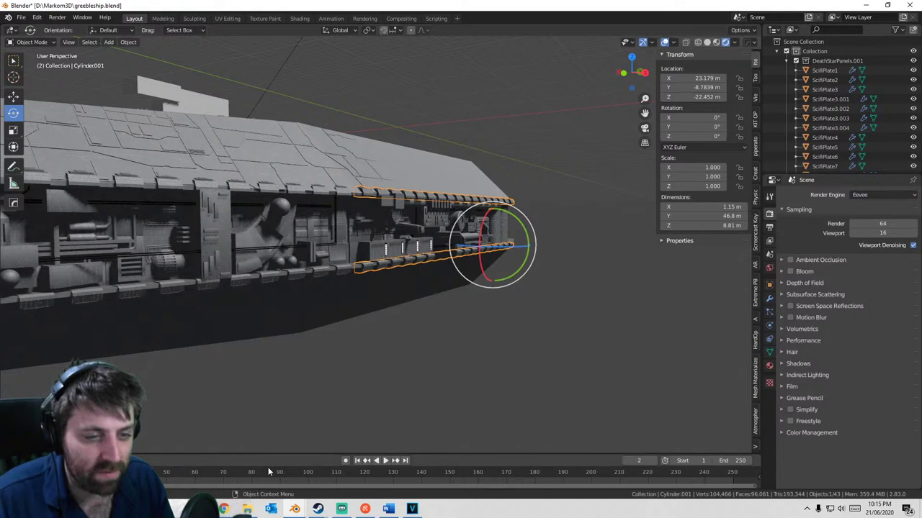
mouse_move(223, 509)
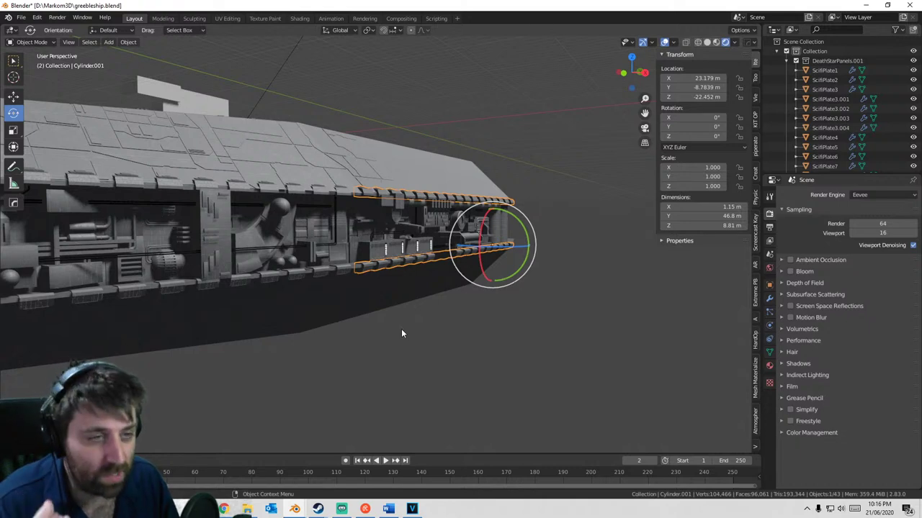
middle_drag(347, 364, 379, 387)
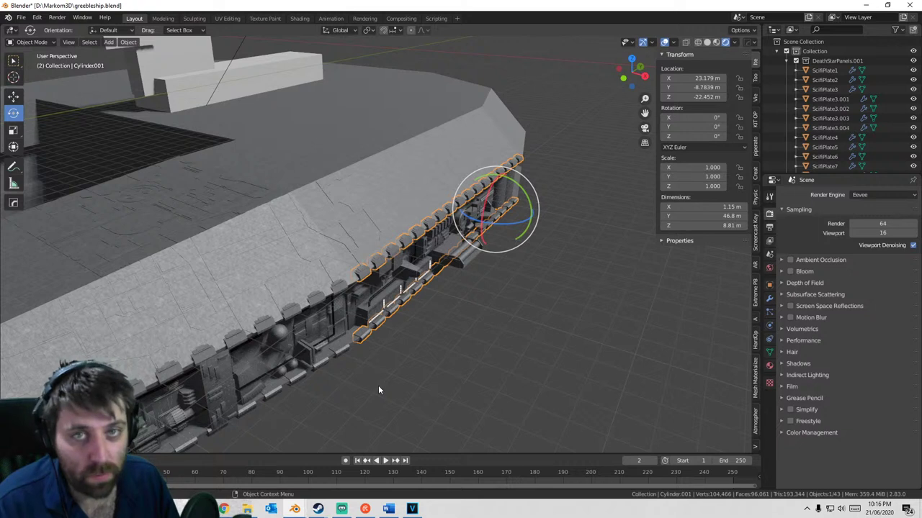